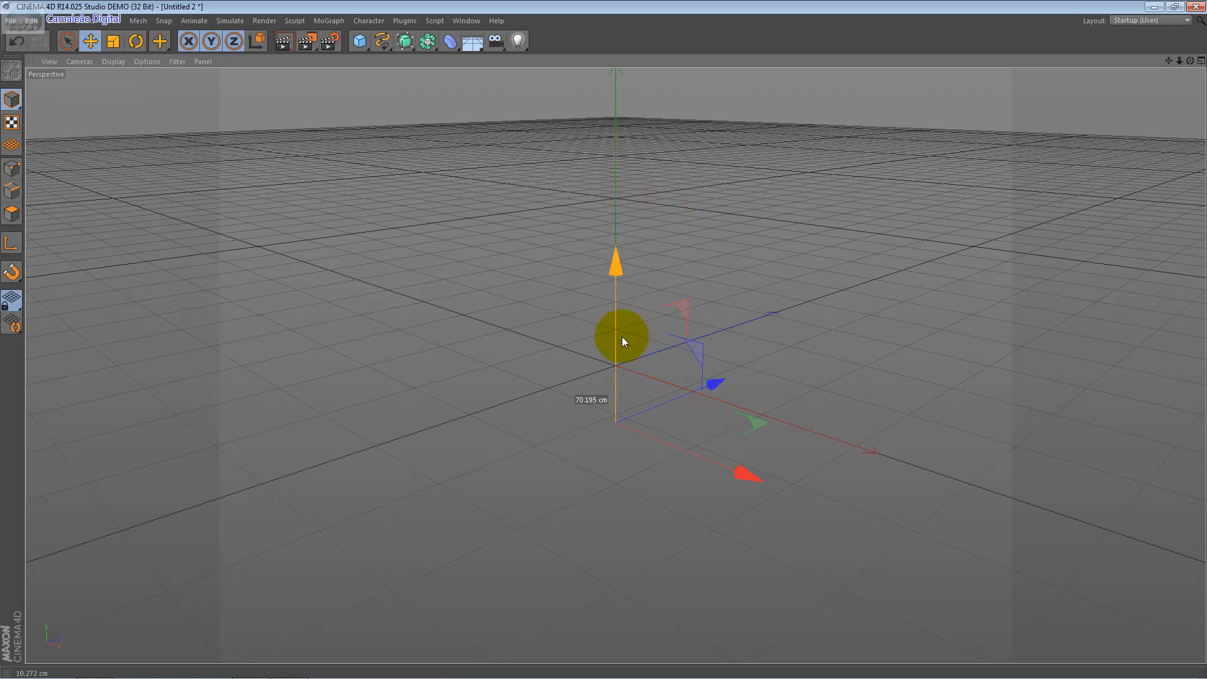
Delete the existing object and draw a long, winding freehand spline across the perspective view
{"action": "key", "text": "Delete"}
{"action": "left_click", "coordinate": [99, 23]}
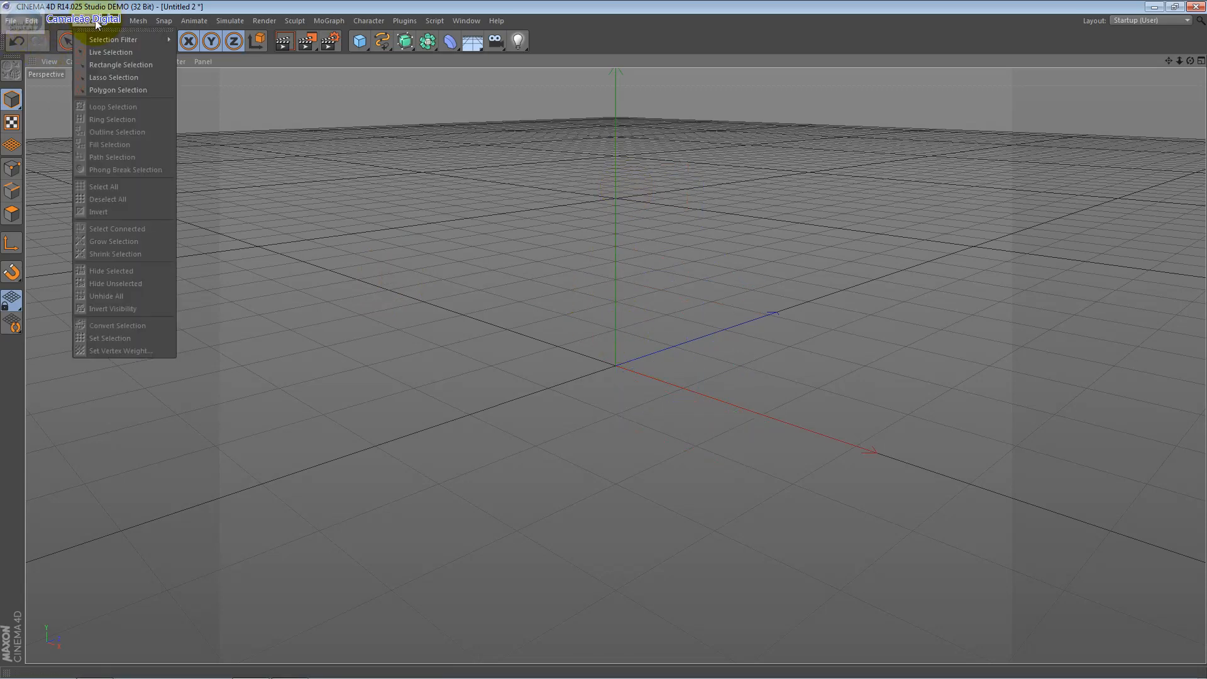
{"action": "mouse_move", "coordinate": [63, 51]}
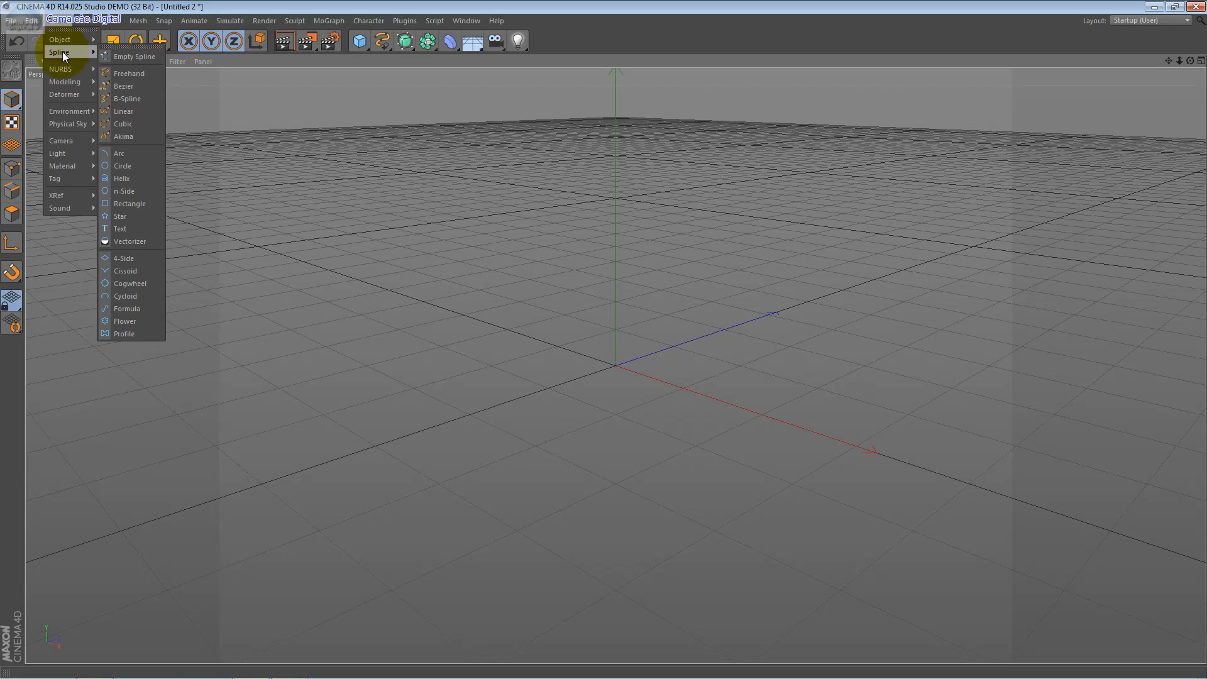
{"action": "left_click", "coordinate": [134, 73]}
{"action": "mouse_move", "coordinate": [133, 262]}
{"action": "left_mouse_down"}
{"action": "mouse_move", "coordinate": [447, 261]}
{"action": "mouse_move", "coordinate": [306, 476]}
{"action": "mouse_move", "coordinate": [728, 372]}
{"action": "mouse_move", "coordinate": [983, 453]}
{"action": "mouse_move", "coordinate": [681, 259]}
{"action": "mouse_move", "coordinate": [797, 218]}
{"action": "mouse_move", "coordinate": [652, 135]}
{"action": "mouse_move", "coordinate": [547, 256]}
{"action": "mouse_move", "coordinate": [261, 183]}
{"action": "mouse_move", "coordinate": [100, 260]}
{"action": "mouse_move", "coordinate": [88, 353]}
{"action": "mouse_move", "coordinate": [145, 493]}
{"action": "mouse_move", "coordinate": [333, 551]}
{"action": "left_mouse_up"}
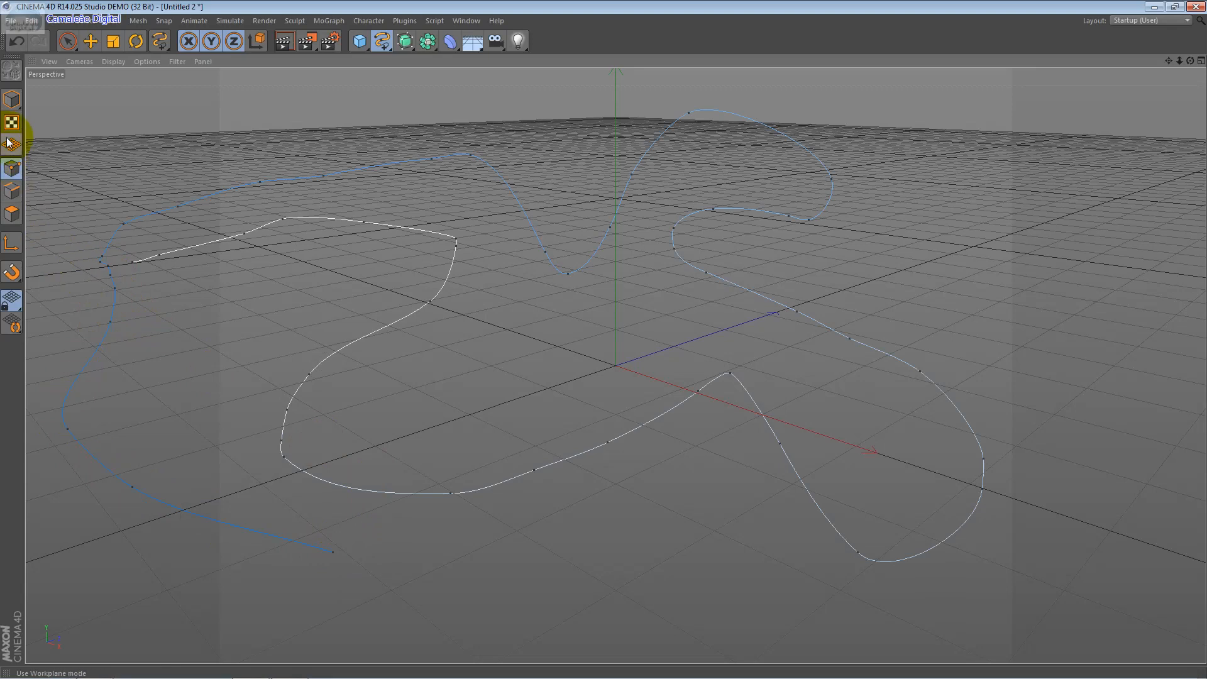
Raise the crest point near the start of the freehand spline along the Y axis
{"action": "left_click", "coordinate": [91, 42]}
{"action": "left_click", "coordinate": [281, 218]}
{"action": "left_click_drag", "start_coordinate": [276, 155], "coordinate": [278, 126]}
{"action": "left_click", "coordinate": [244, 235]}
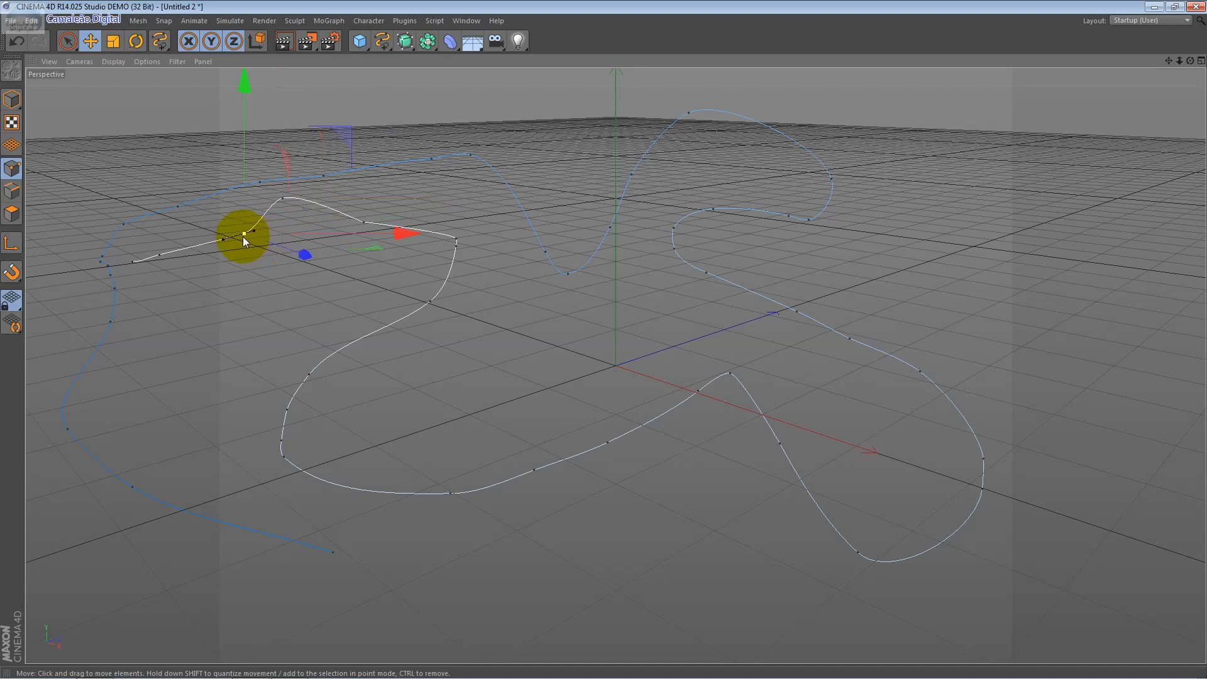
Bend the freehand spline into a small kink by rotating the tangent handles of a point on its inner bend
{"action": "left_click", "coordinate": [287, 411]}
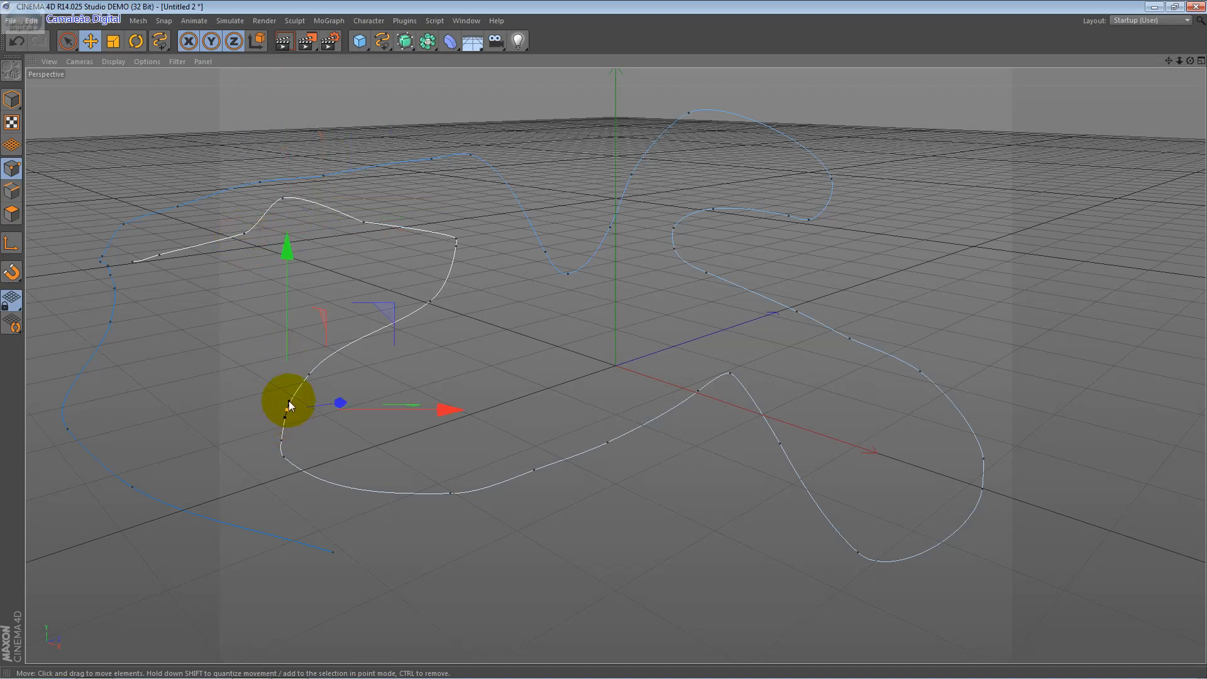
{"action": "left_click_drag", "start_coordinate": [289, 401], "coordinate": [319, 414]}
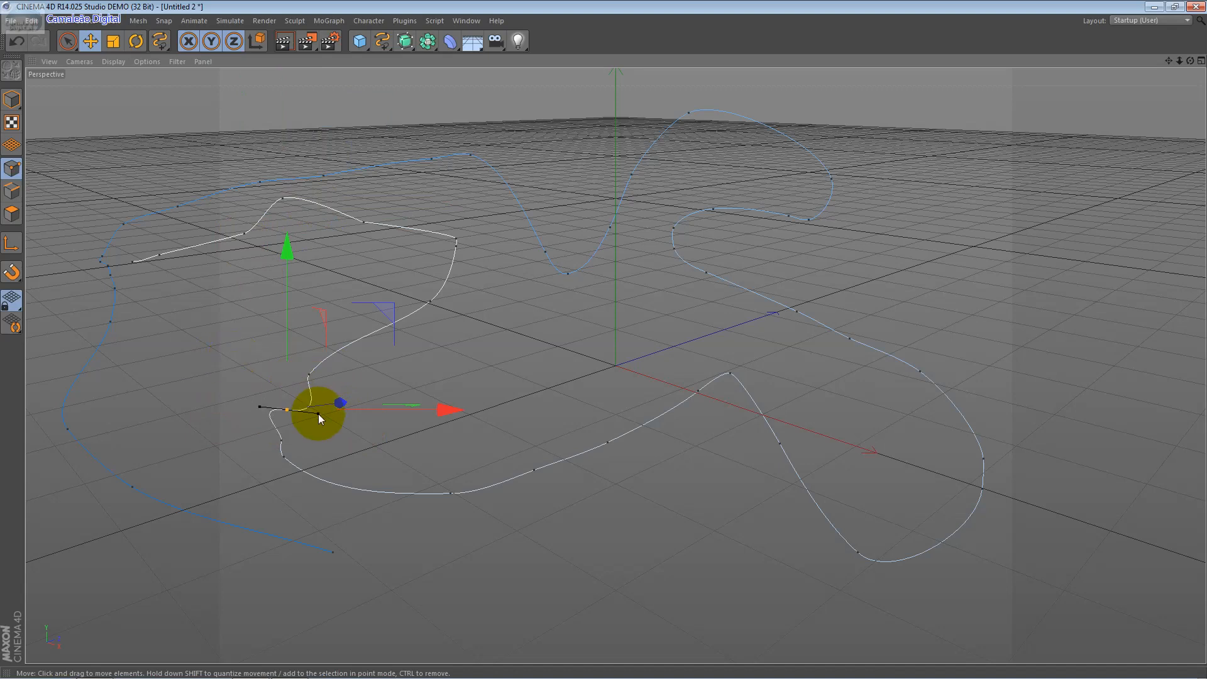
{"action": "left_click_drag", "start_coordinate": [246, 398], "coordinate": [255, 450]}
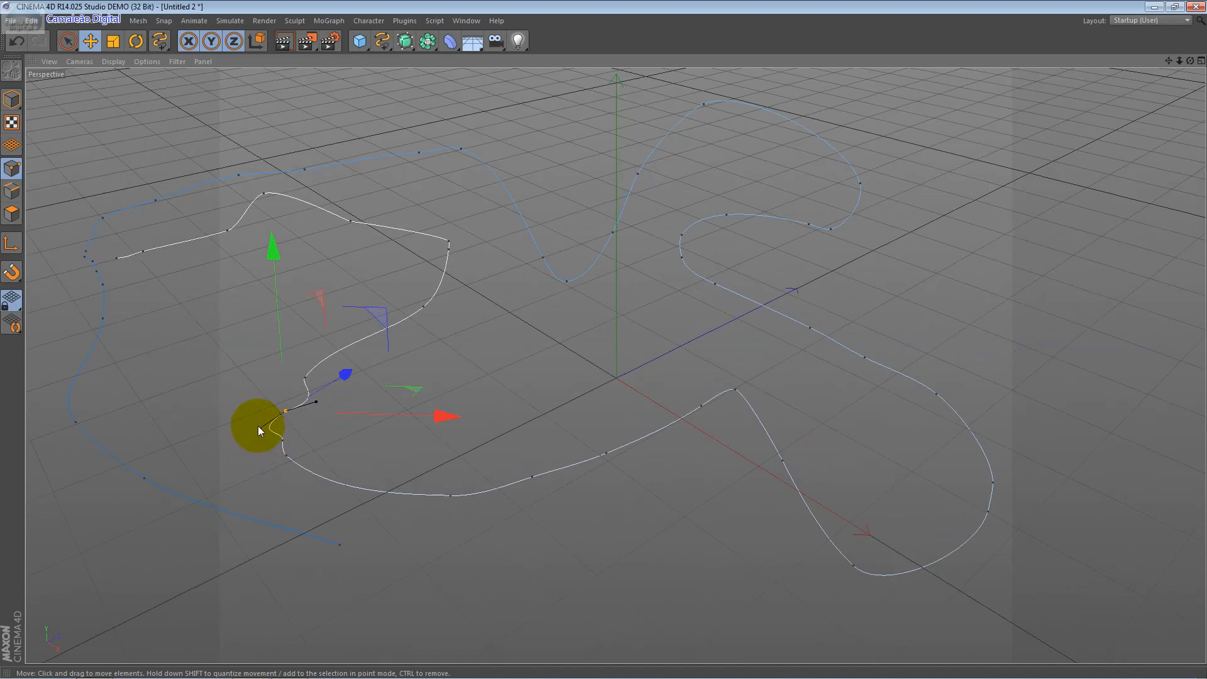
{"action": "left_click_drag", "start_coordinate": [257, 425], "coordinate": [232, 392]}
{"action": "left_click_drag", "start_coordinate": [266, 438], "coordinate": [316, 407]}
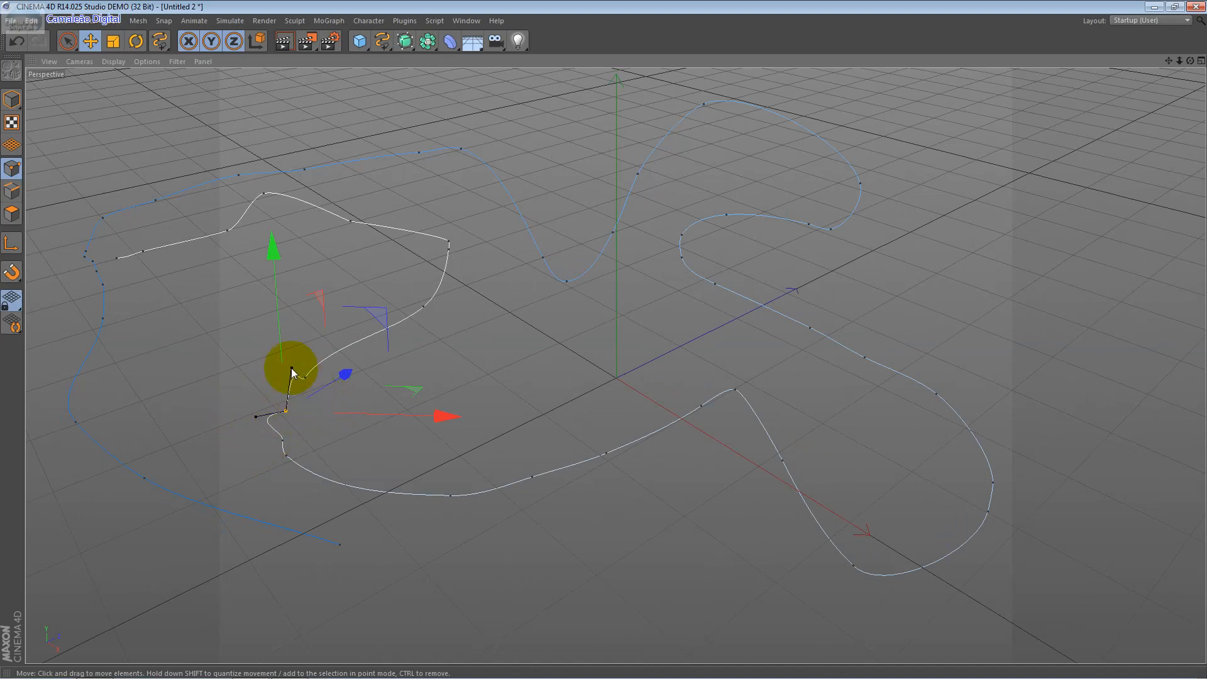
Move the neighbouring point above the kink down, close to the bent point
{"action": "left_click", "coordinate": [305, 378]}
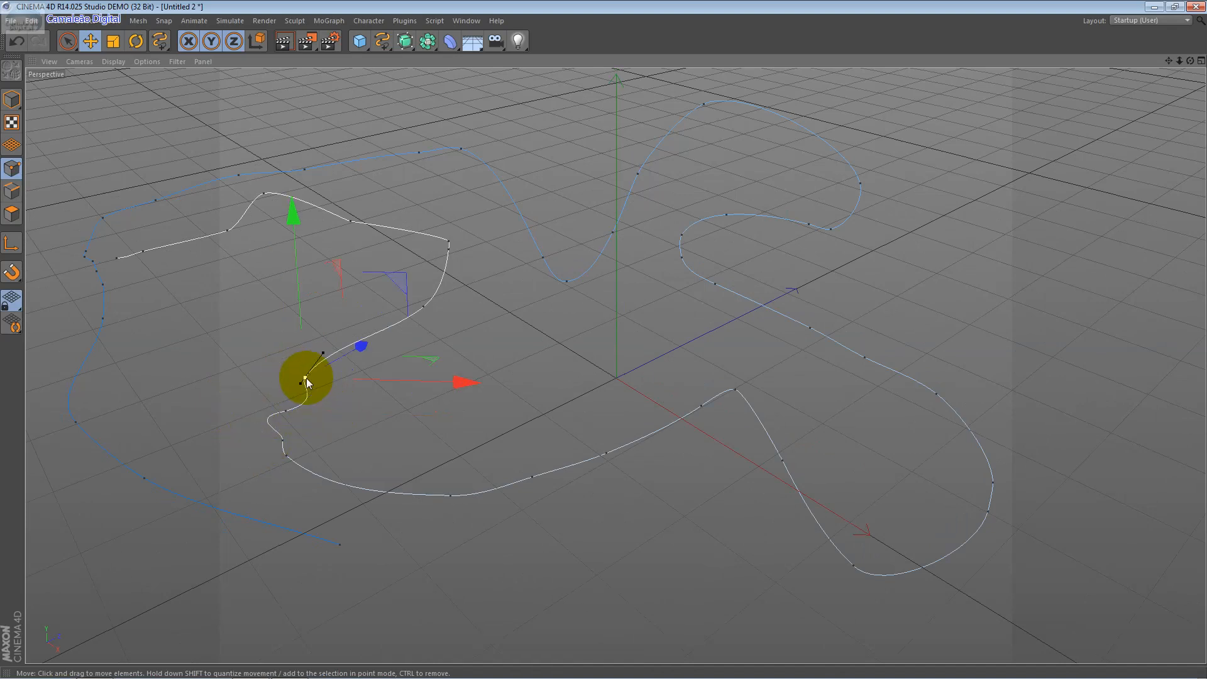
{"action": "mouse_move", "coordinate": [356, 348]}
{"action": "left_mouse_down"}
{"action": "mouse_move", "coordinate": [330, 377]}
{"action": "mouse_move", "coordinate": [368, 346]}
{"action": "mouse_move", "coordinate": [334, 360]}
{"action": "mouse_move", "coordinate": [353, 342]}
{"action": "mouse_move", "coordinate": [344, 352]}
{"action": "left_mouse_up"}
{"action": "left_click_drag", "start_coordinate": [420, 374], "coordinate": [422, 388]}
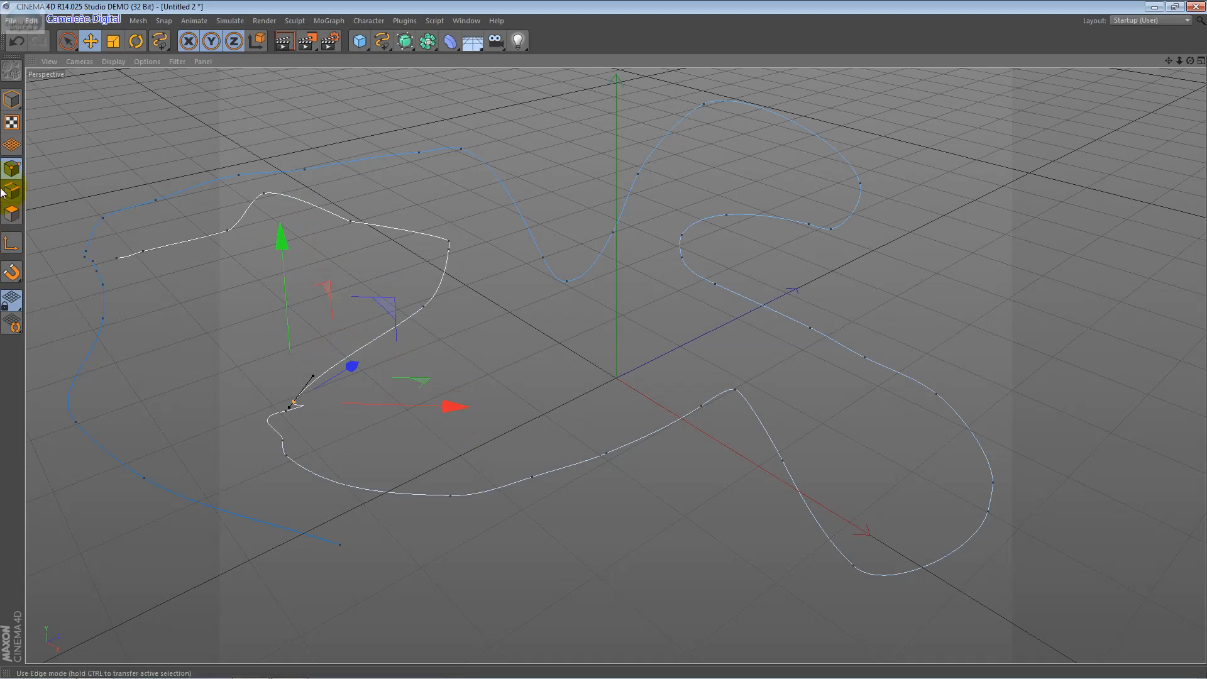
Examine the freehand spline's object properties, such as its type and intermediate points, in the Attributes window
{"action": "key", "text": "Return"}
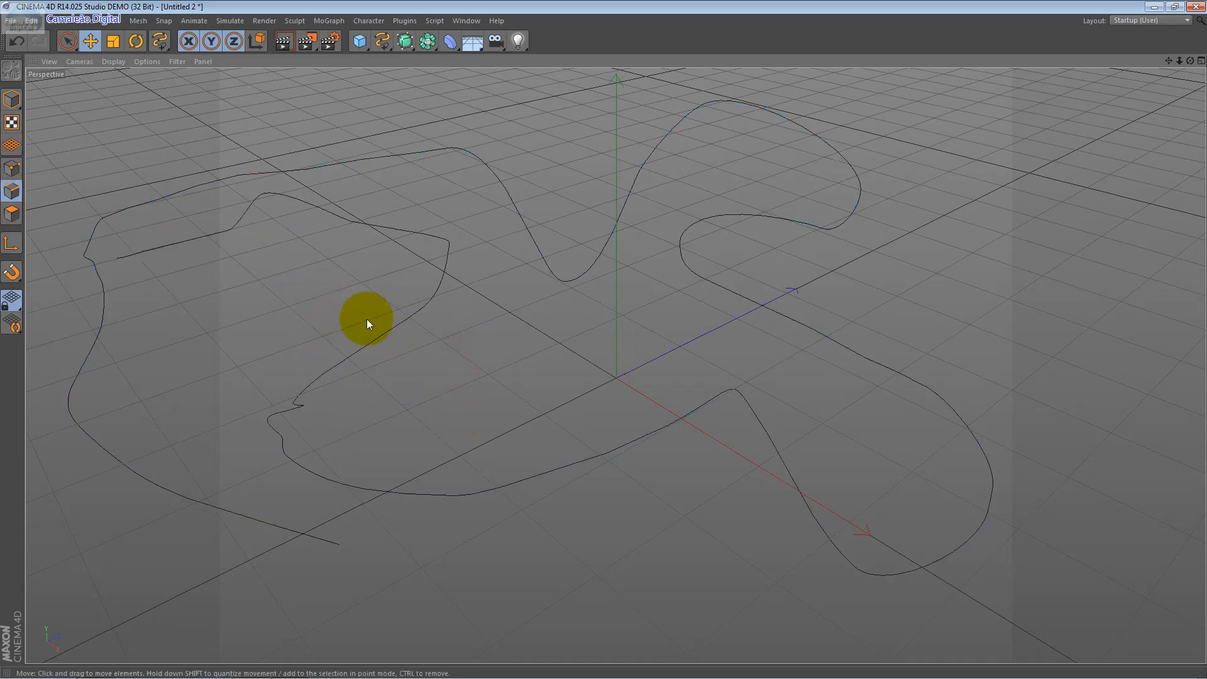
{"action": "key", "text": "shift+F5"}
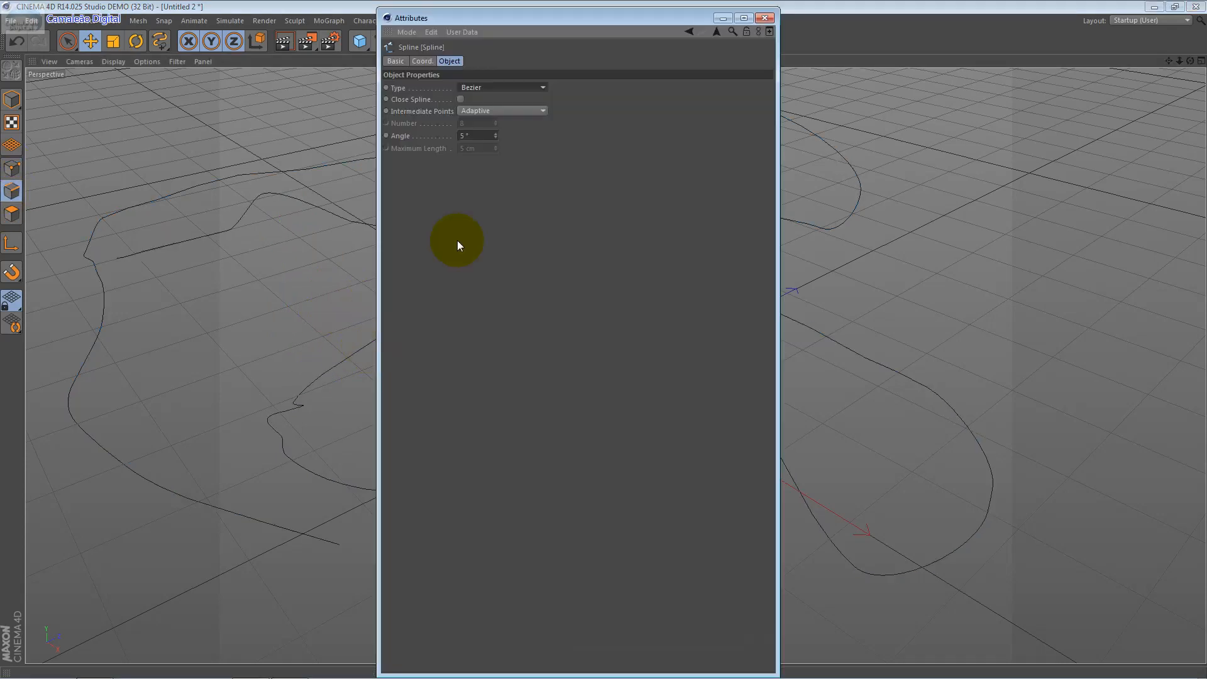
{"action": "left_click", "coordinate": [762, 22]}
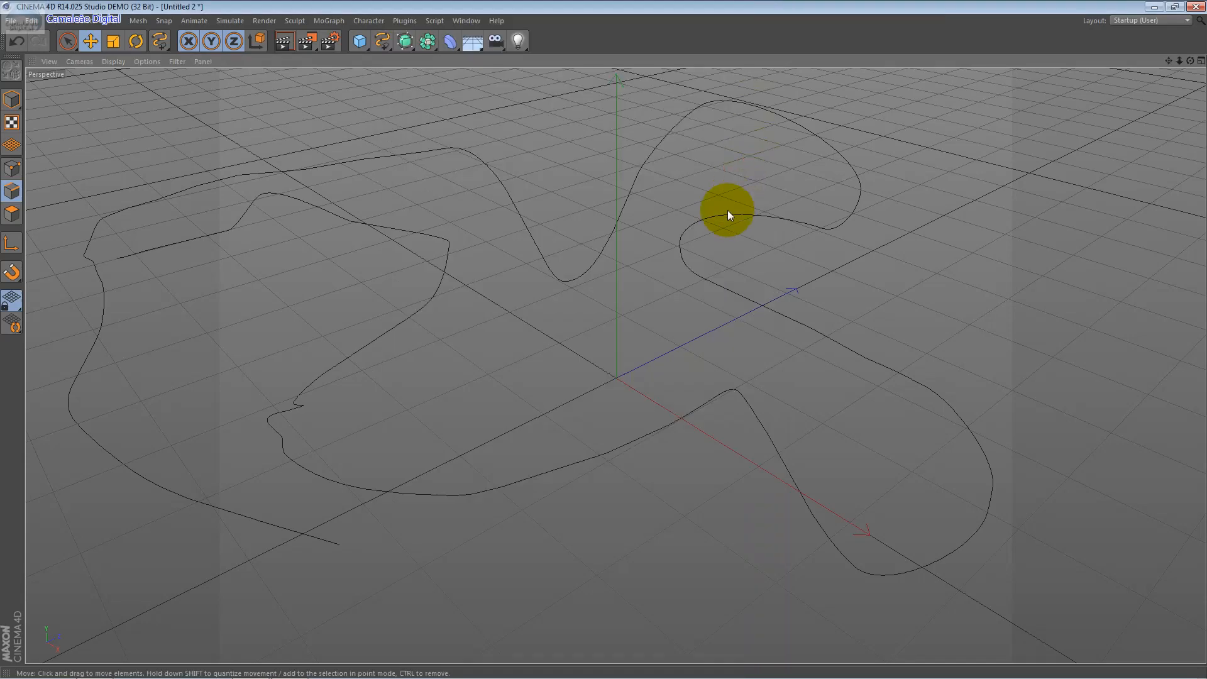
{"action": "key", "text": "shift+F5"}
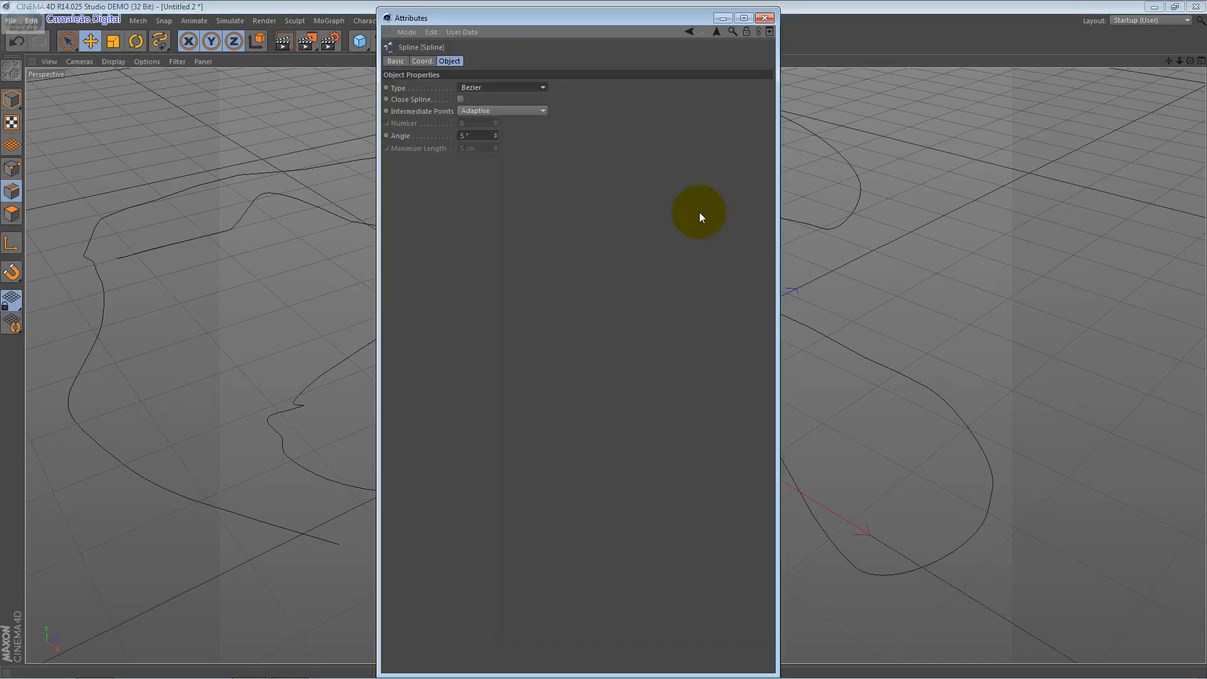
{"action": "left_click", "coordinate": [764, 19]}
Switch to the four-view layout and delete the whole freehand spline
{"action": "left_click", "coordinate": [12, 100]}
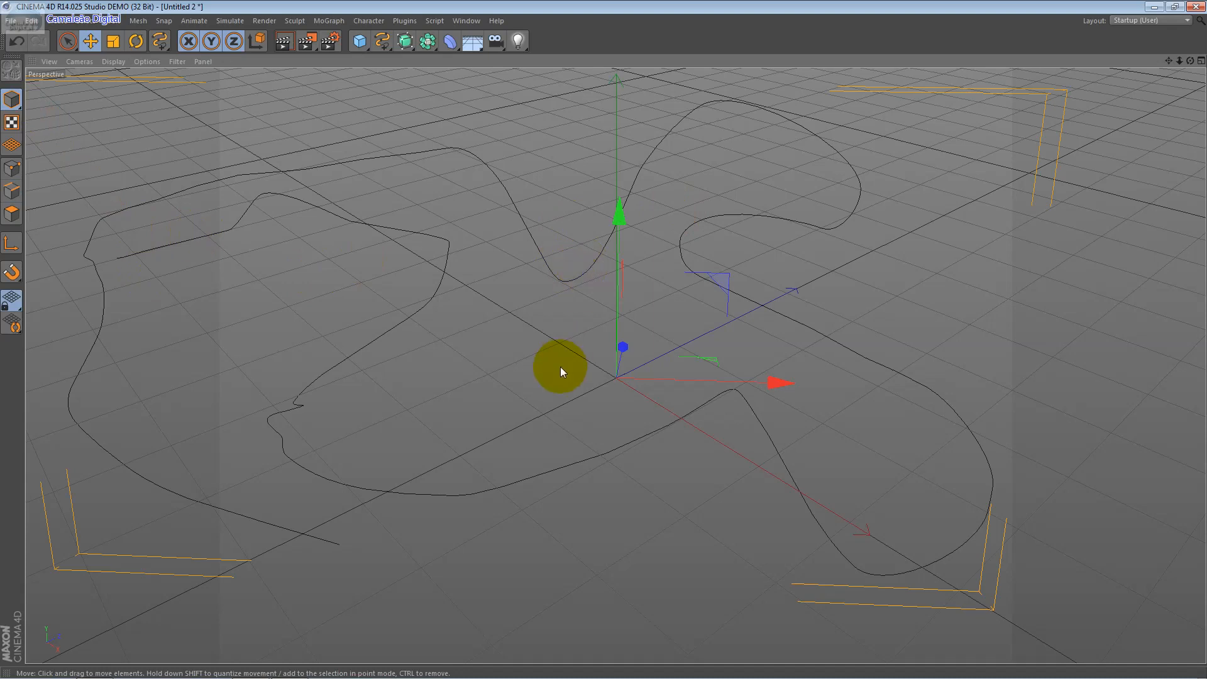
{"action": "left_click", "coordinate": [1201, 61]}
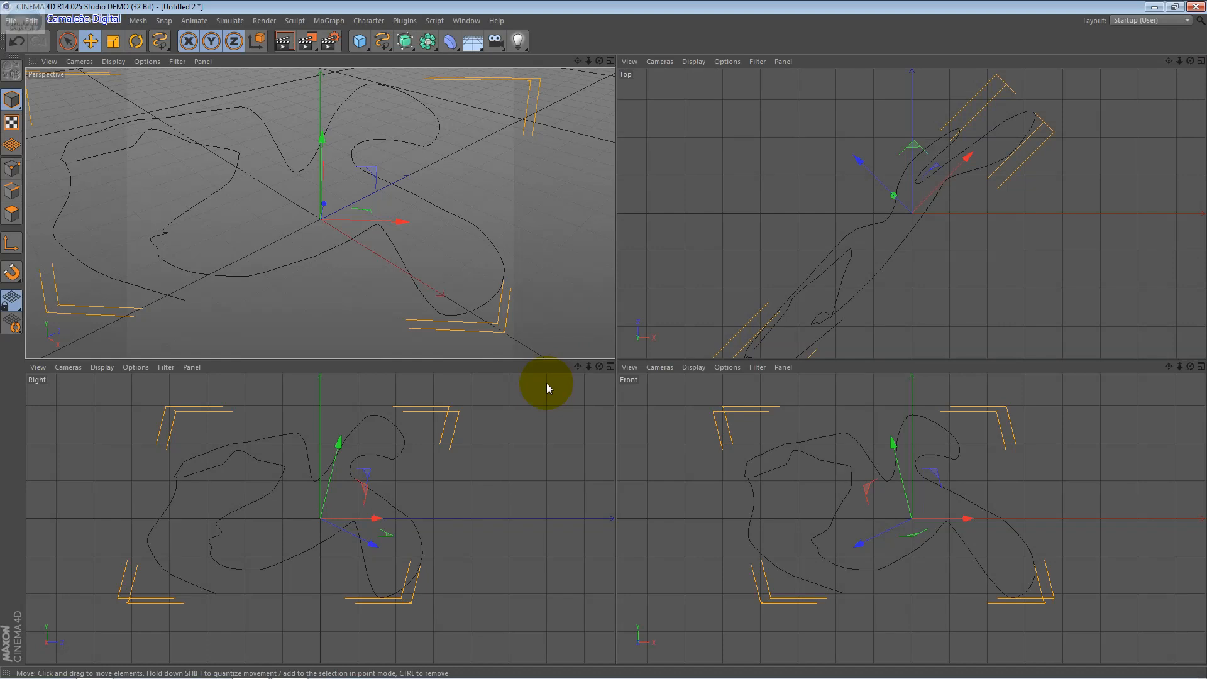
{"action": "key", "text": "Delete"}
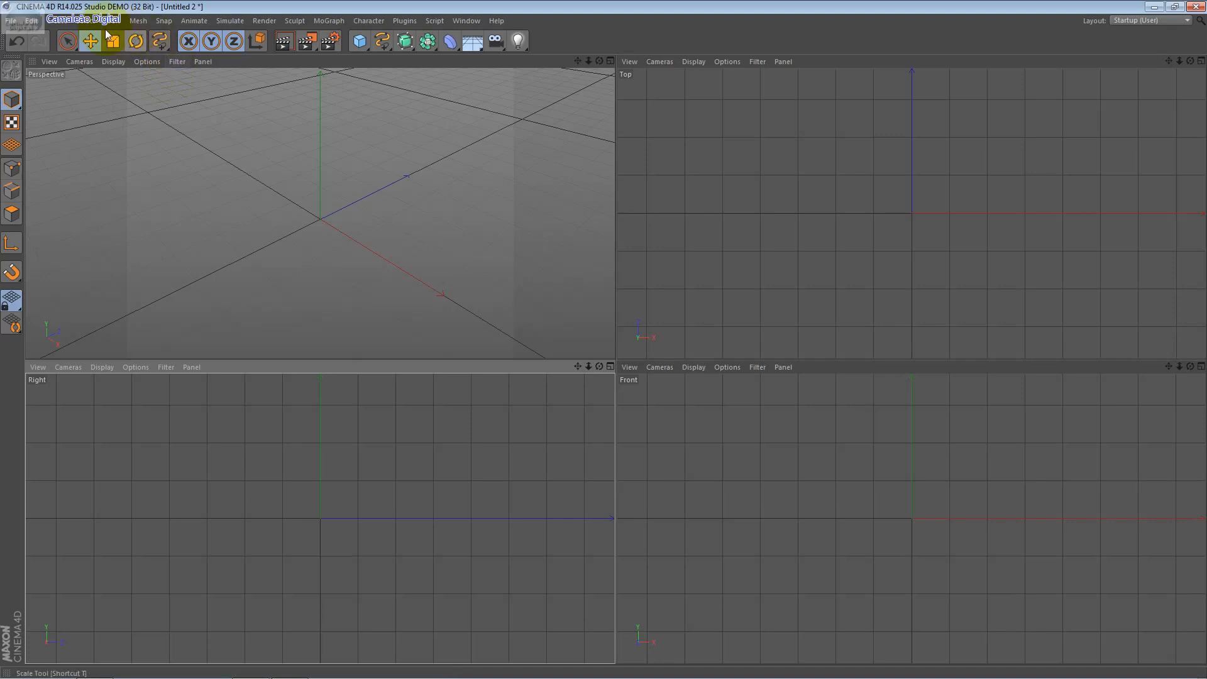
Draw a five-point Bezier spline in the Right view, pulling out a long tangent at the middle point to form an S-curve
{"action": "left_click", "coordinate": [66, 20]}
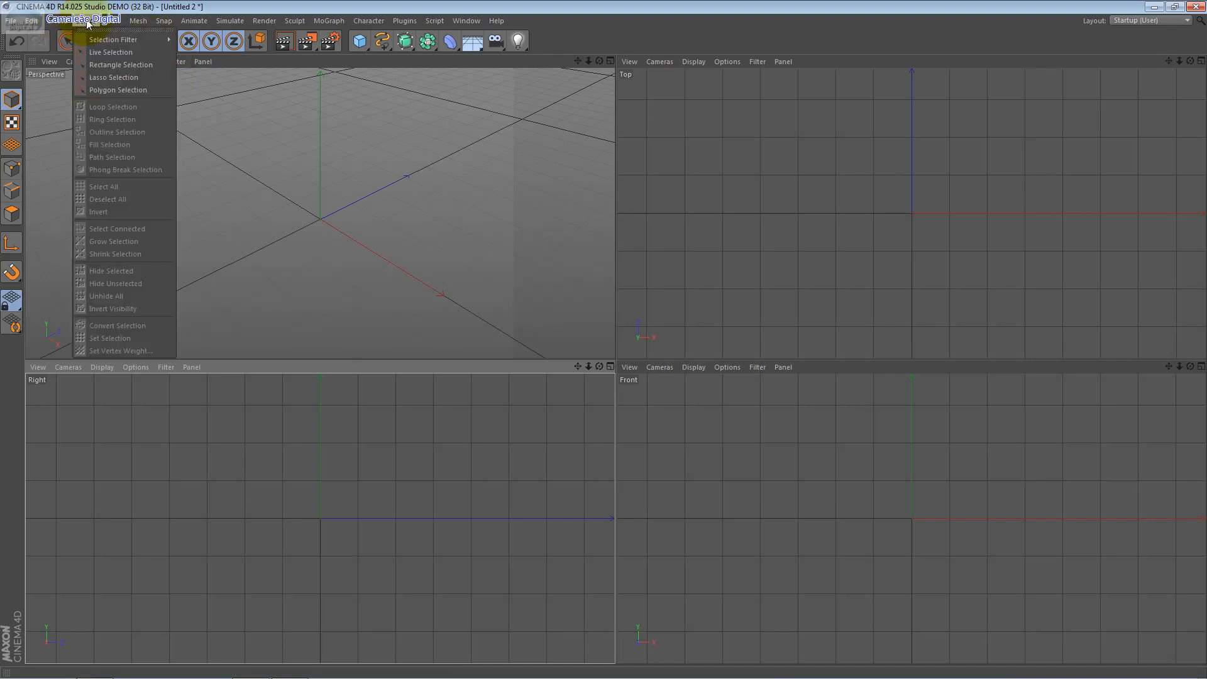
{"action": "mouse_move", "coordinate": [77, 52]}
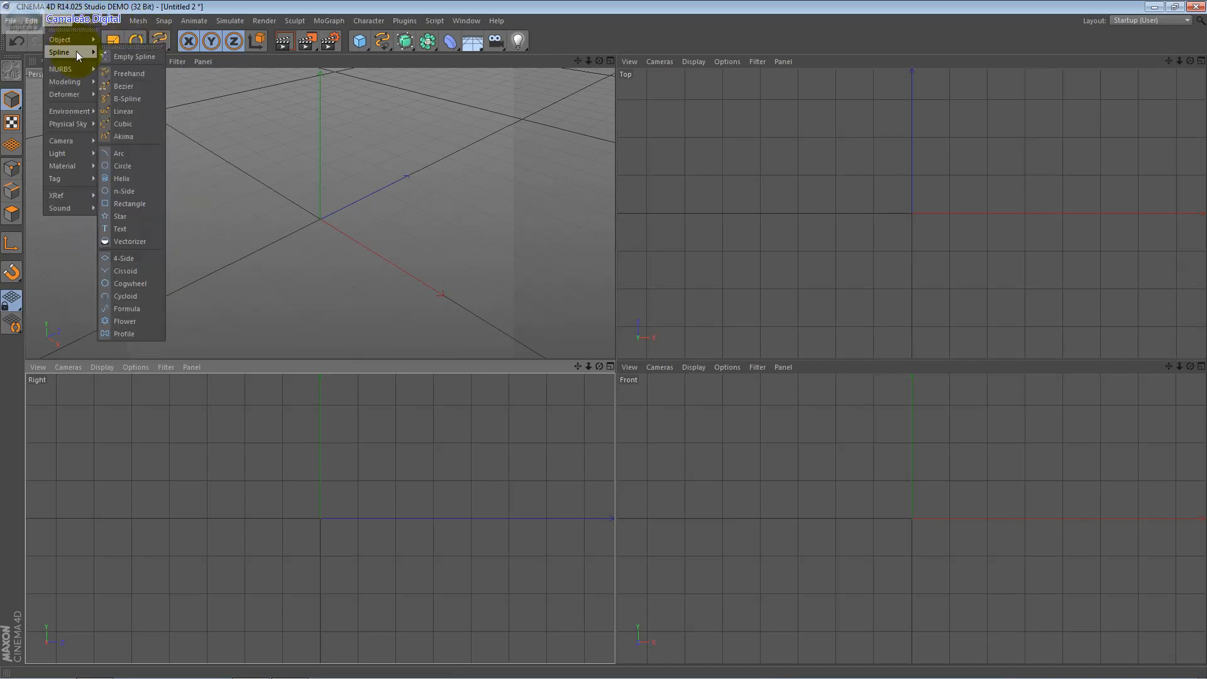
{"action": "left_click", "coordinate": [138, 78]}
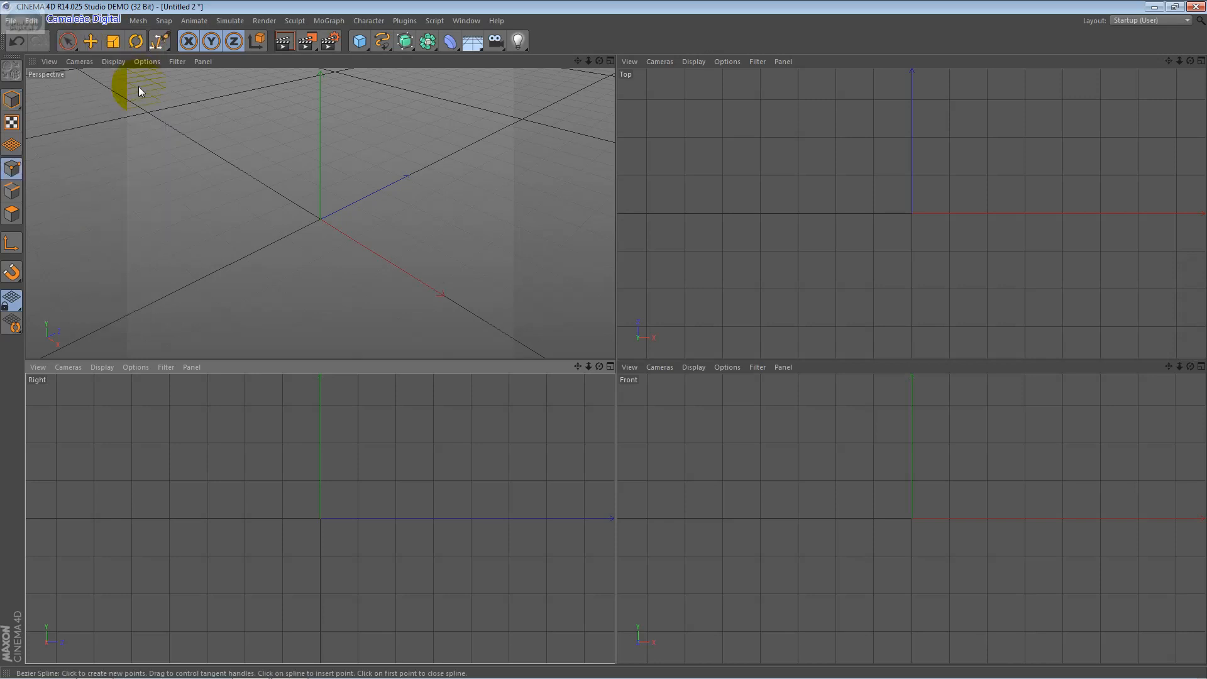
{"action": "left_click", "coordinate": [138, 552]}
{"action": "left_click", "coordinate": [251, 441]}
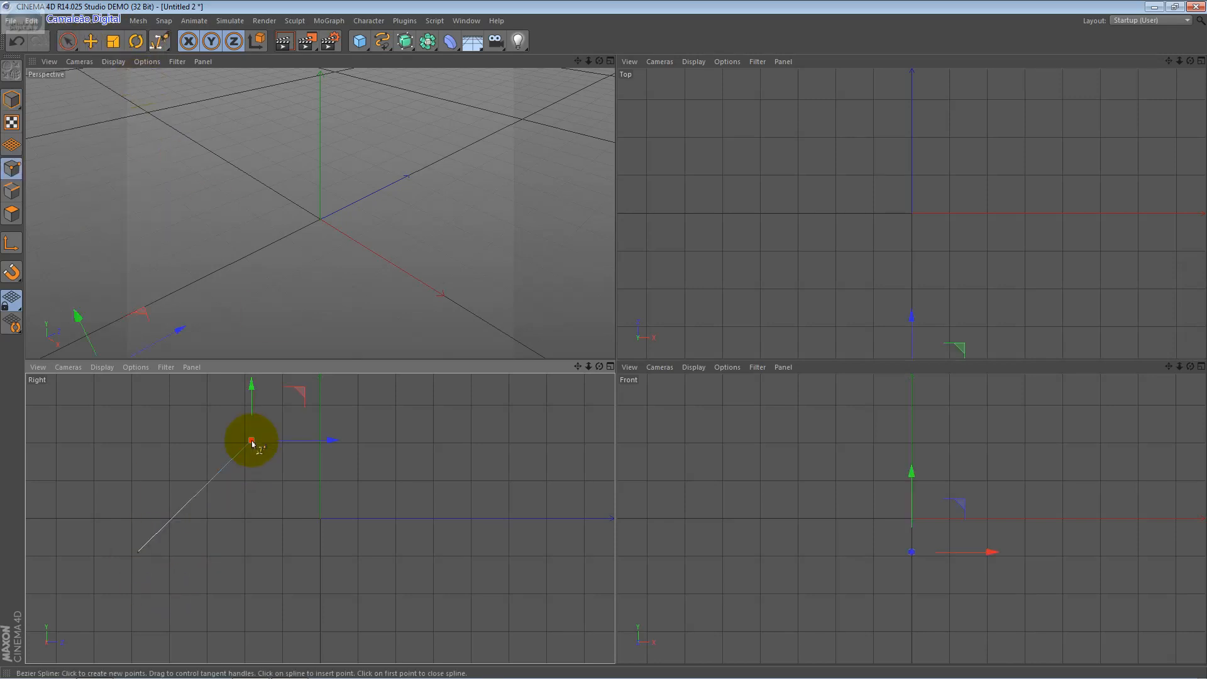
{"action": "left_click", "coordinate": [303, 536]}
{"action": "left_click_drag", "start_coordinate": [432, 454], "coordinate": [372, 604]}
{"action": "left_click", "coordinate": [506, 601]}
{"action": "left_click", "coordinate": [570, 496]}
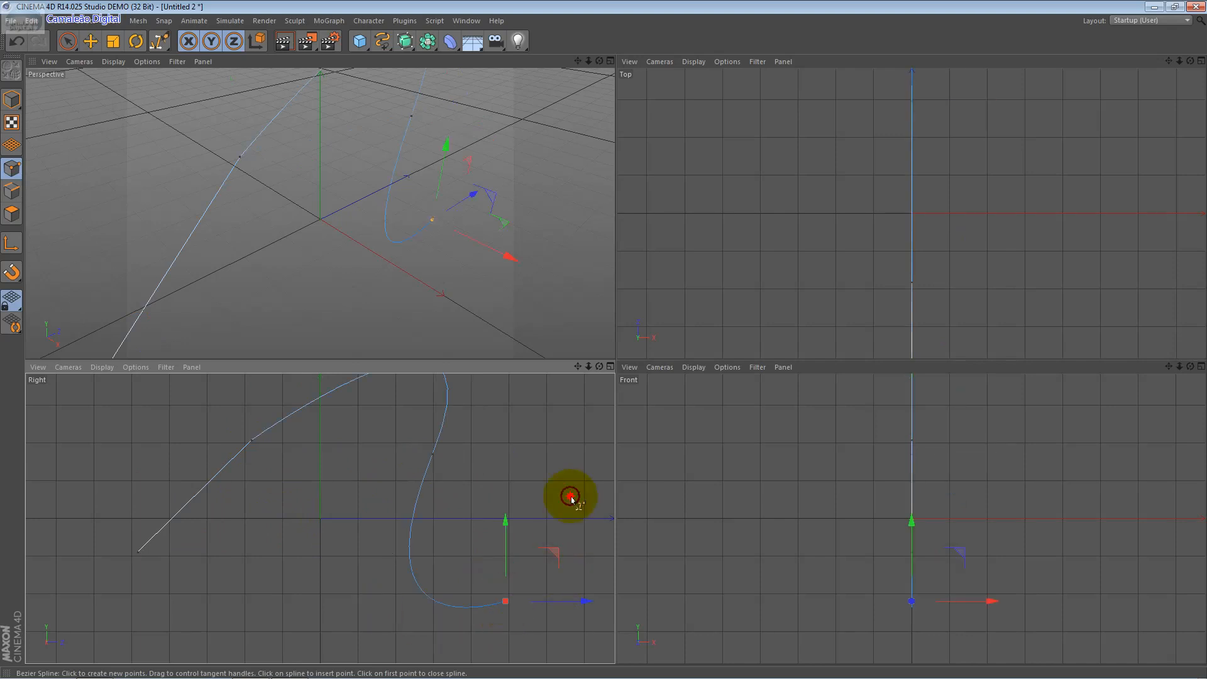
Move the whole Bezier spline about 428 cm in the negative Z direction in the Right view
{"action": "scroll", "coordinate": [584, 462], "scroll_direction": "down", "scroll_amount": 3}
{"action": "scroll", "coordinate": [584, 459], "scroll_direction": "down", "scroll_amount": 2}
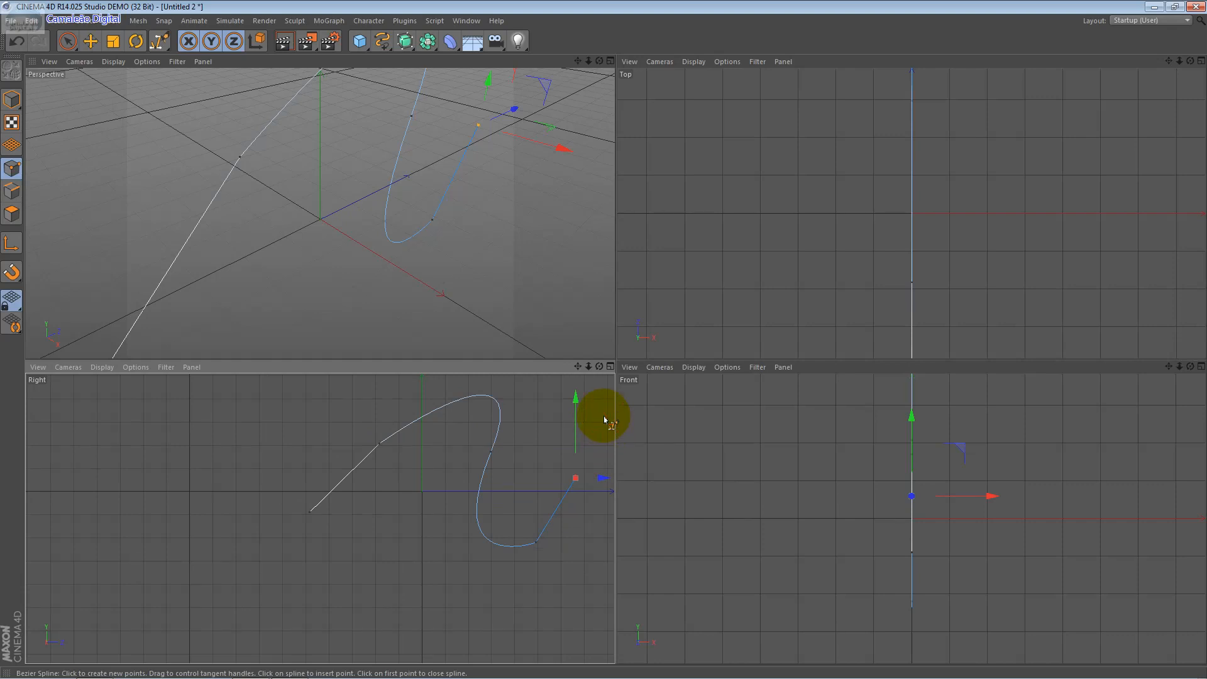
{"action": "key", "text": "Return"}
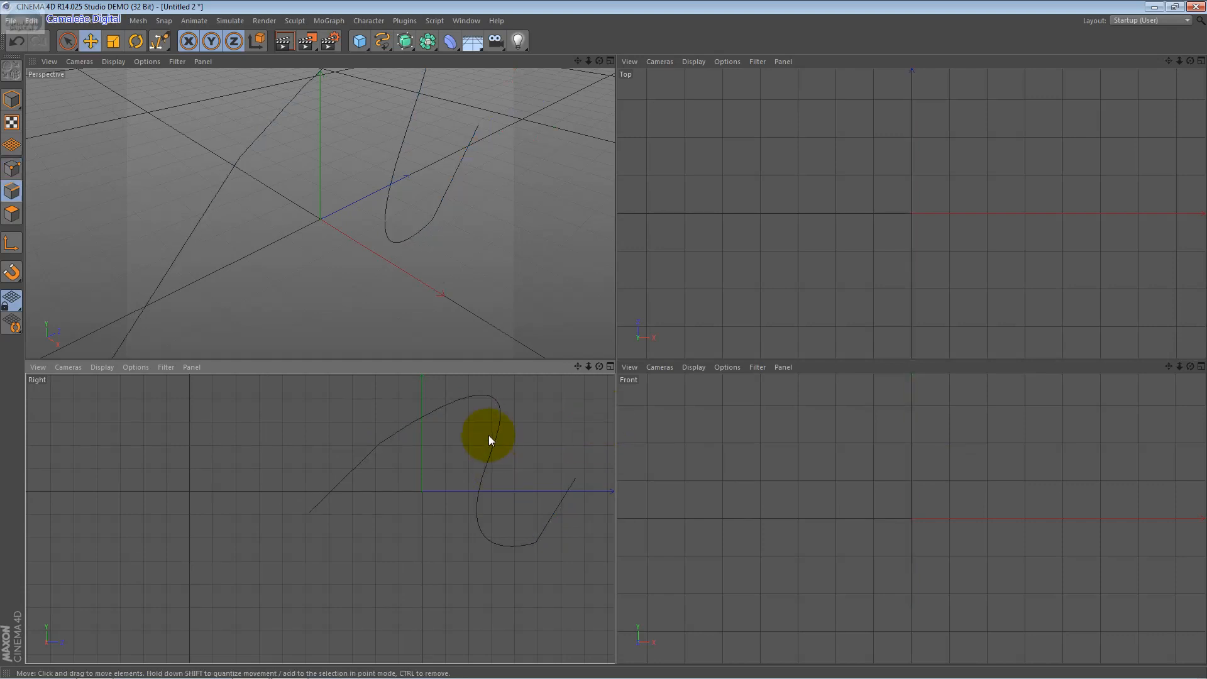
{"action": "left_click", "coordinate": [497, 430]}
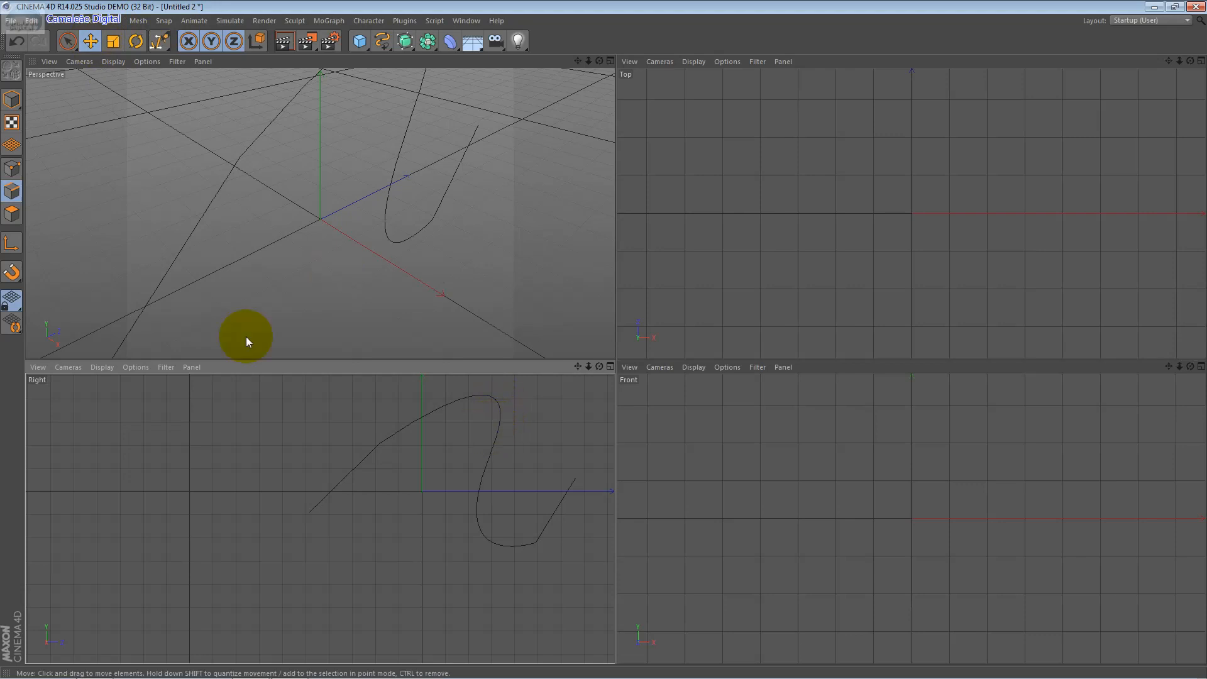
{"action": "left_click", "coordinate": [11, 99]}
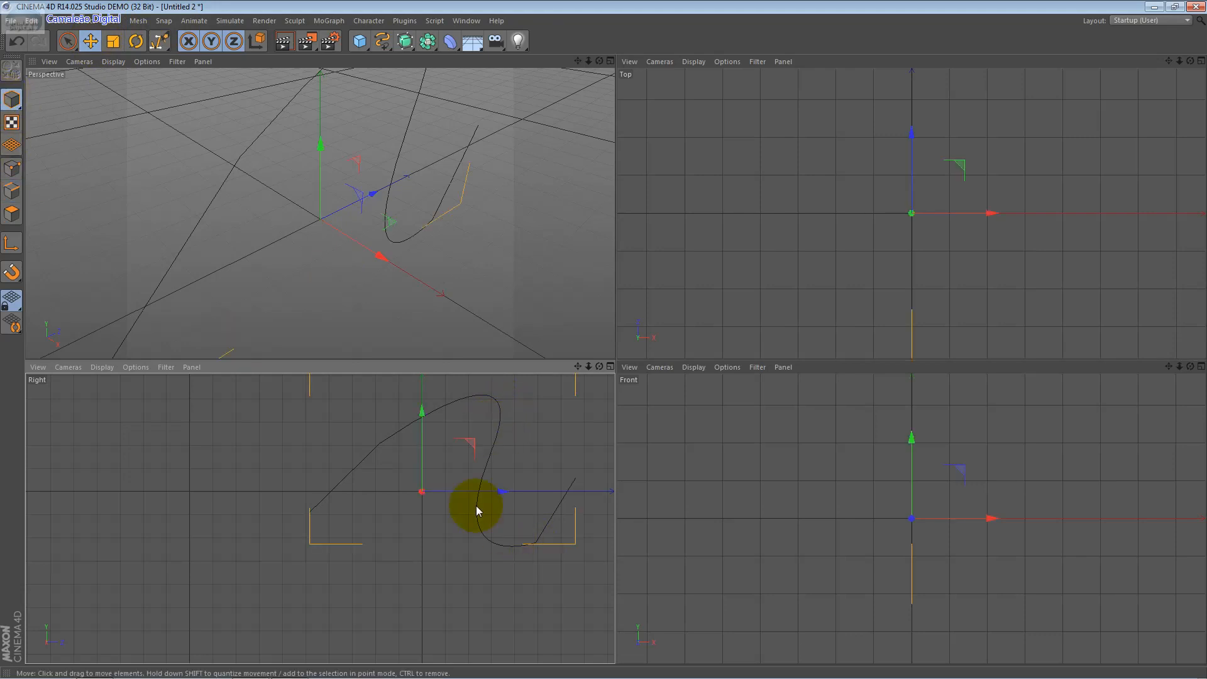
{"action": "left_click_drag", "start_coordinate": [442, 498], "coordinate": [342, 497]}
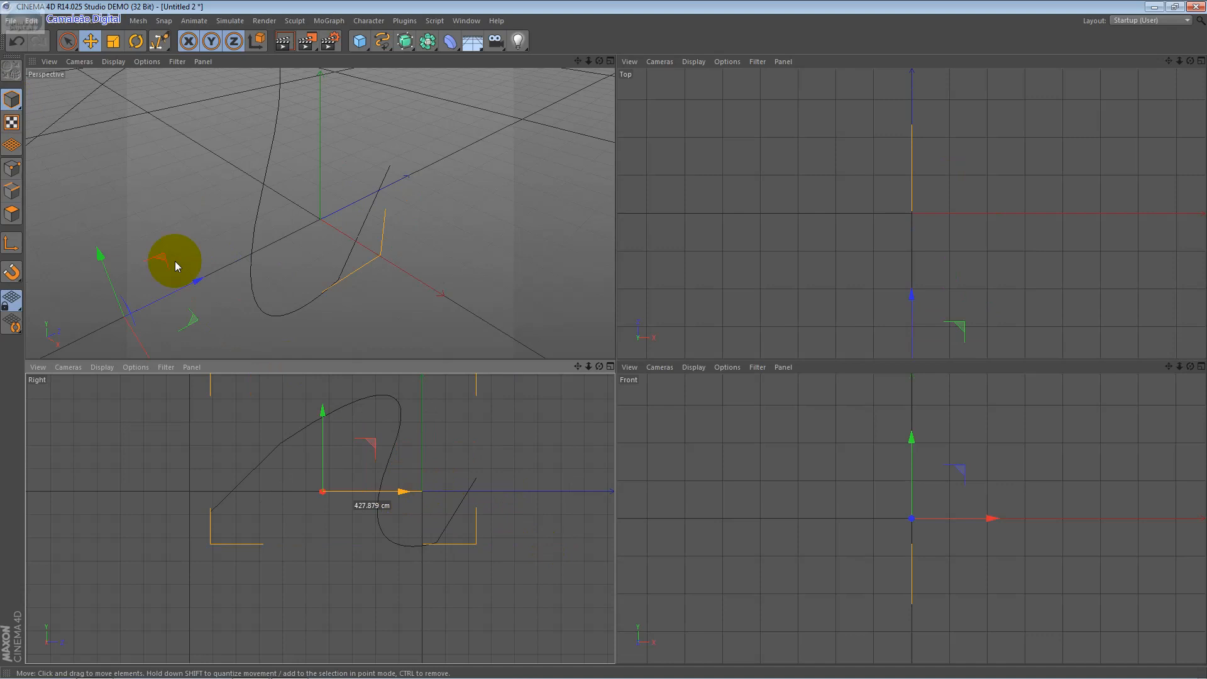
Lower the Bezier spline's last point about 127 cm and raise the point before it above that end
{"action": "left_click", "coordinate": [11, 168]}
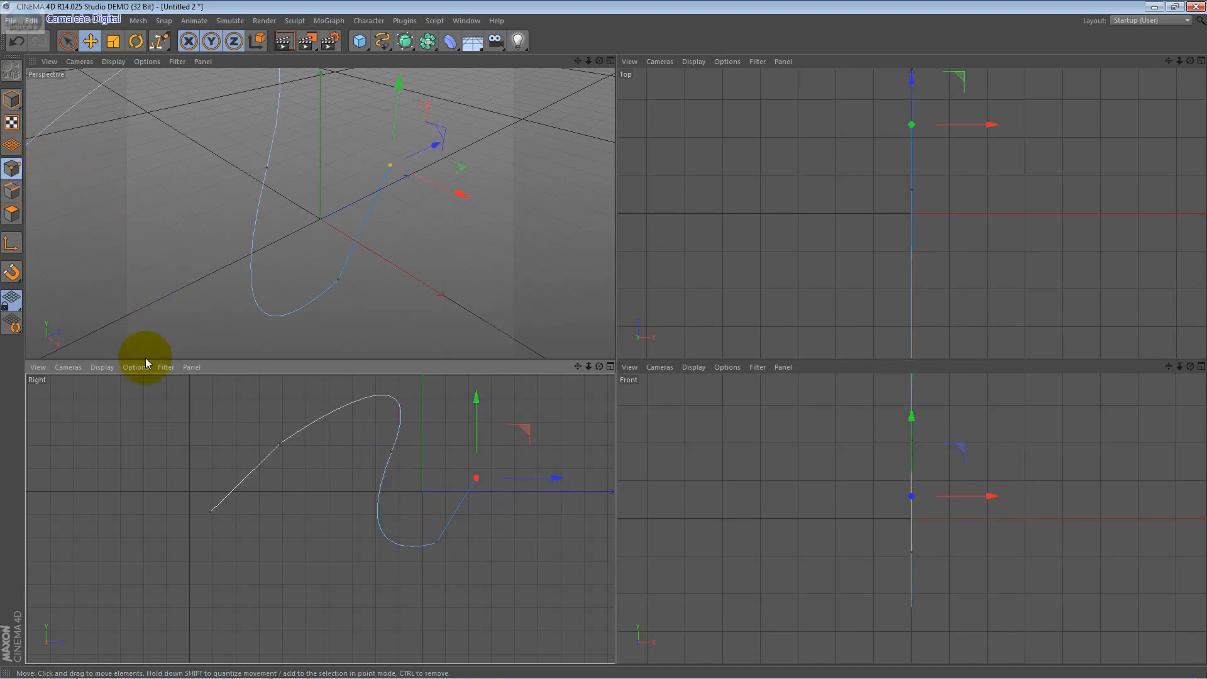
{"action": "left_click", "coordinate": [281, 444]}
{"action": "left_click_drag", "start_coordinate": [281, 446], "coordinate": [282, 475]}
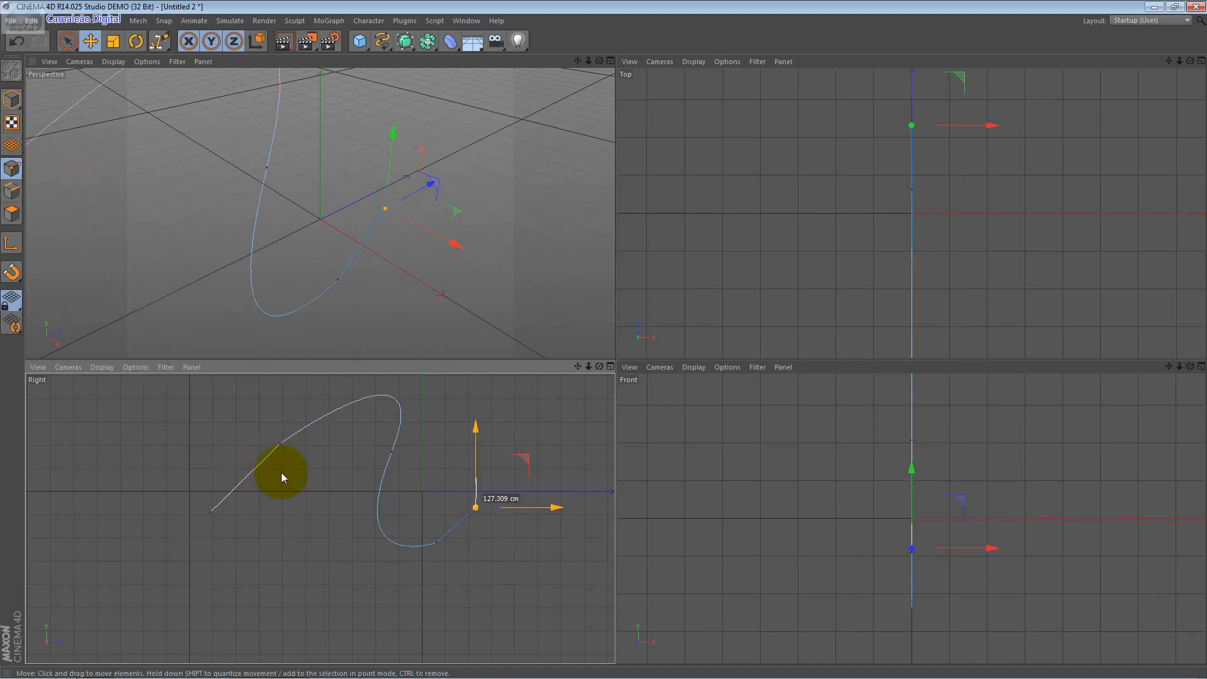
{"action": "left_click", "coordinate": [438, 540]}
{"action": "left_click_drag", "start_coordinate": [438, 536], "coordinate": [442, 461]}
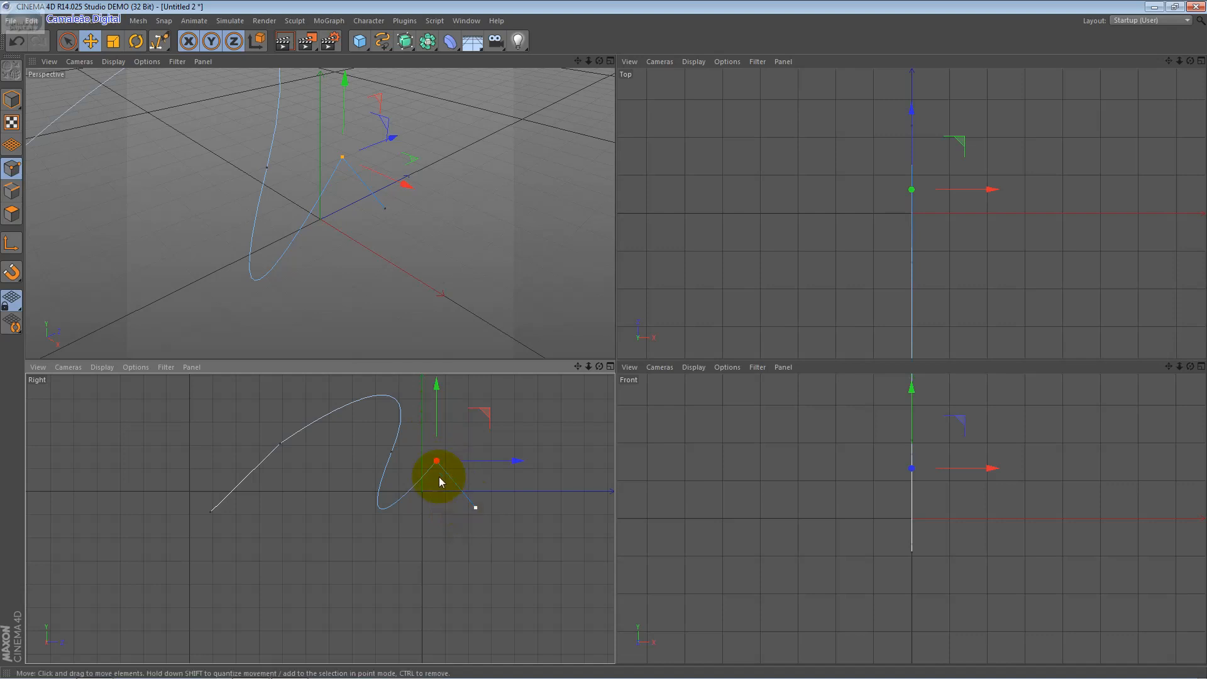
Move the spline's middle point in the negative Z direction, narrowing the upper curve
{"action": "left_click", "coordinate": [391, 452]}
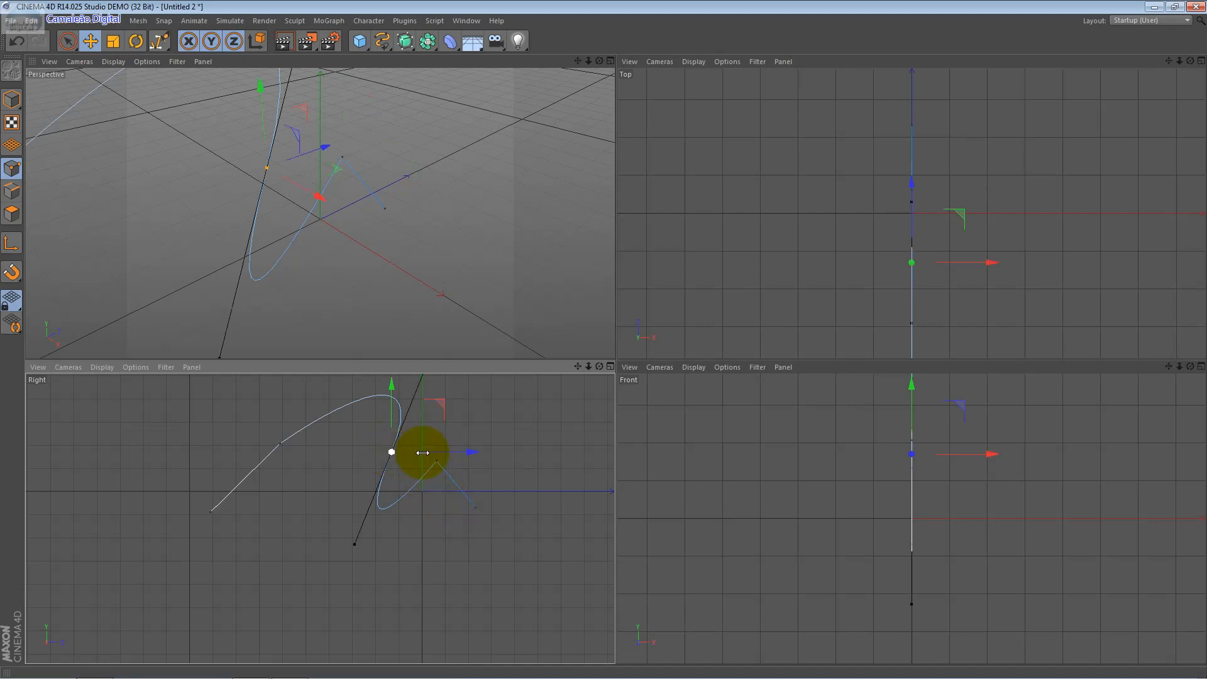
{"action": "left_click_drag", "start_coordinate": [454, 453], "coordinate": [389, 452]}
{"action": "left_click_drag", "start_coordinate": [344, 541], "coordinate": [322, 553]}
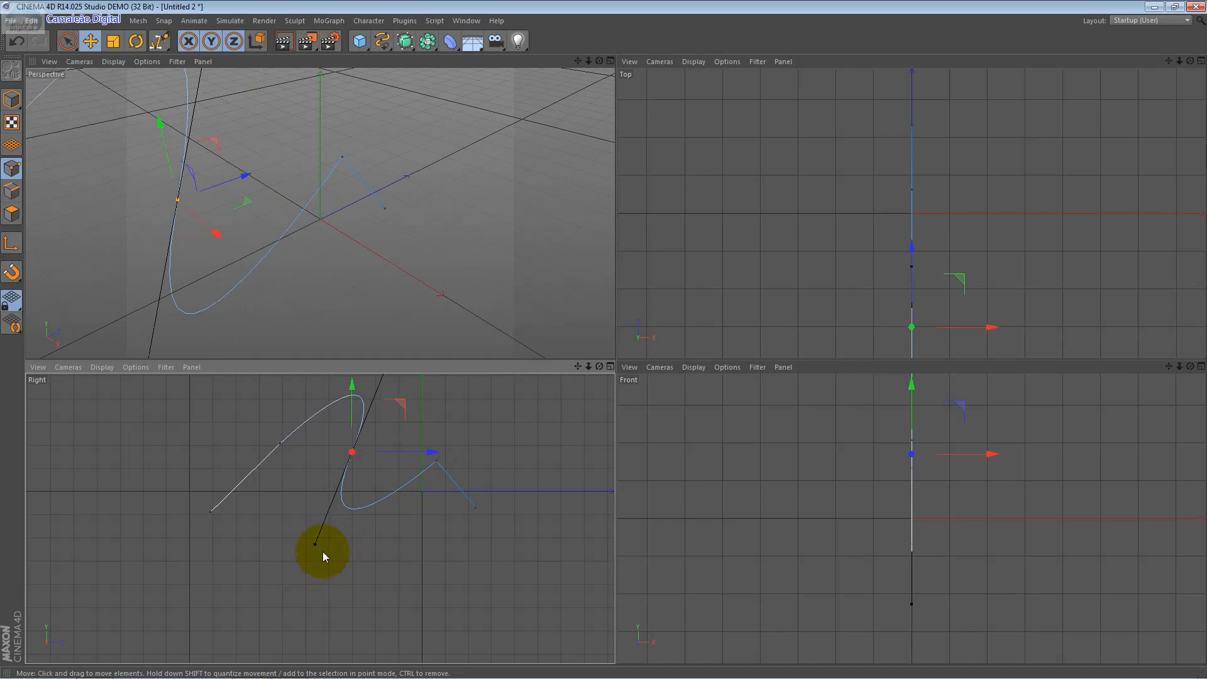
Extend the spline beyond its last point with new points below it, curving the first one with its tangent handles
{"action": "left_click", "coordinate": [315, 544], "text": "ctrl"}
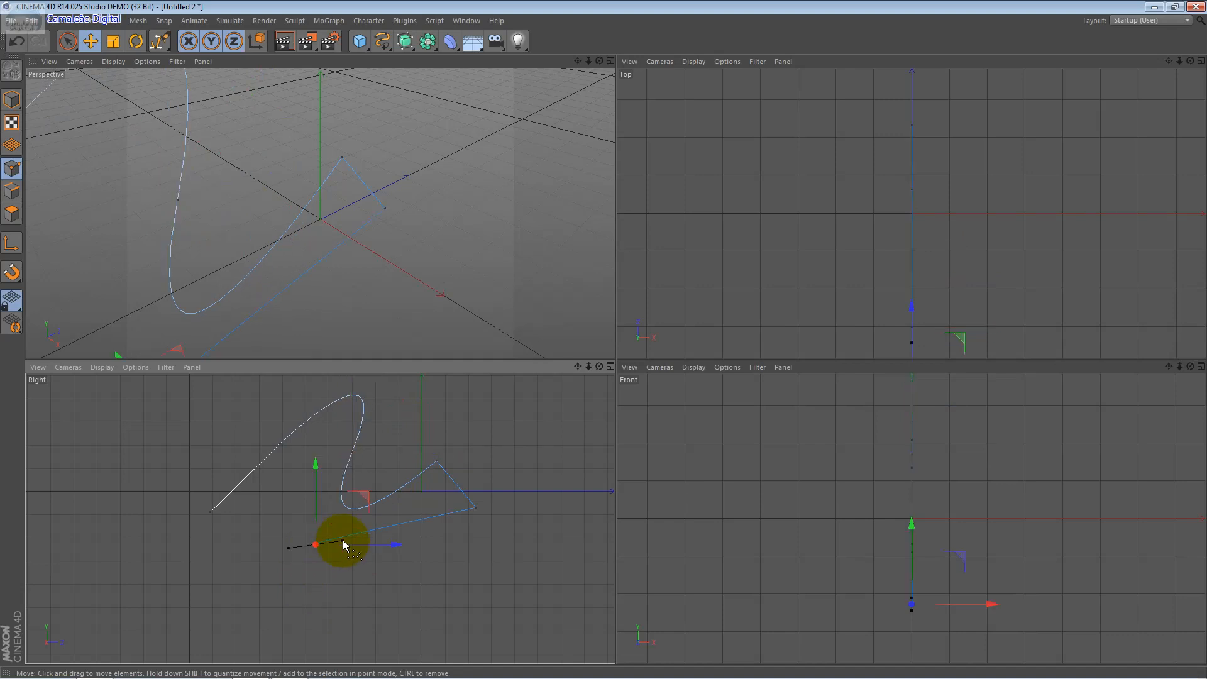
{"action": "left_click_drag", "start_coordinate": [285, 551], "coordinate": [268, 482]}
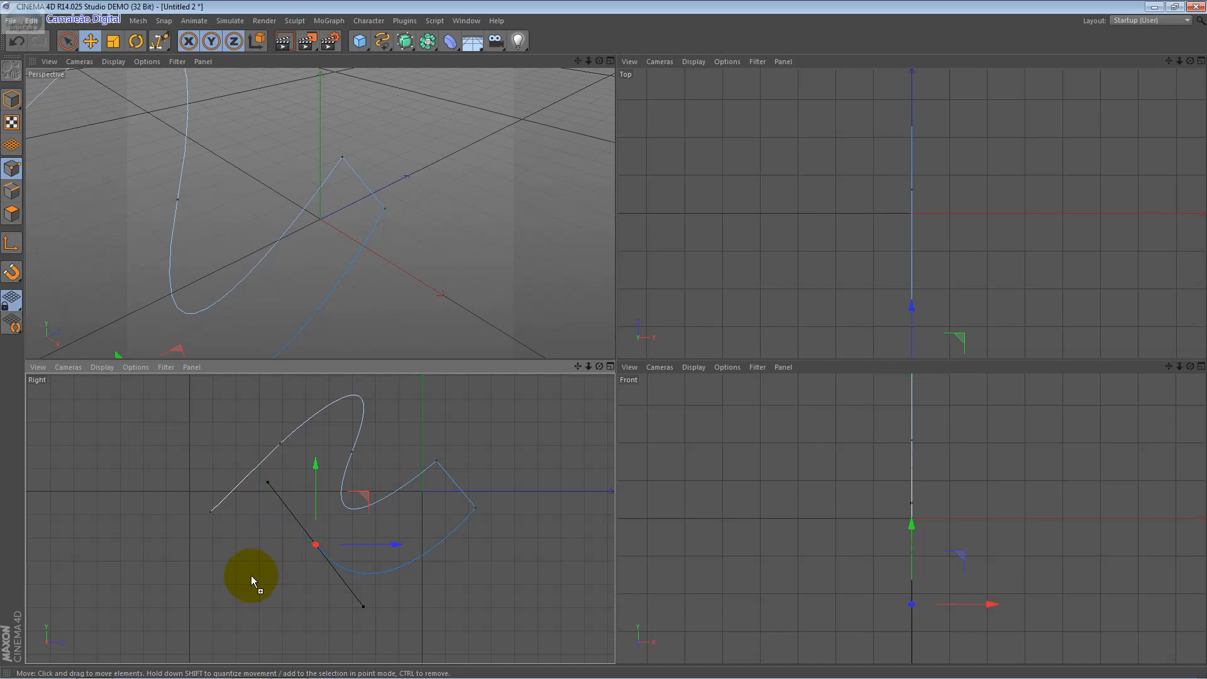
{"action": "left_click_drag", "start_coordinate": [251, 575], "coordinate": [223, 578], "text": "ctrl"}
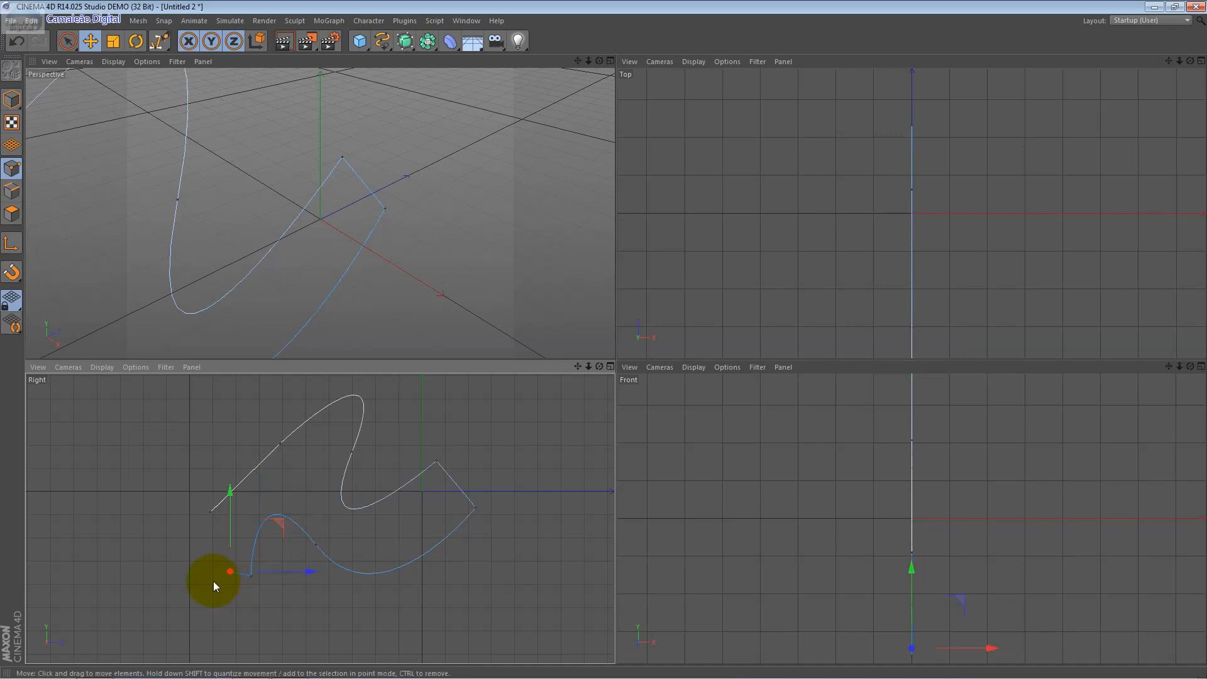
Maximize the Right view and extend the Bezier spline with four points curving up and around from its lower end
{"action": "scroll", "coordinate": [213, 581], "scroll_direction": "up", "scroll_amount": 1}
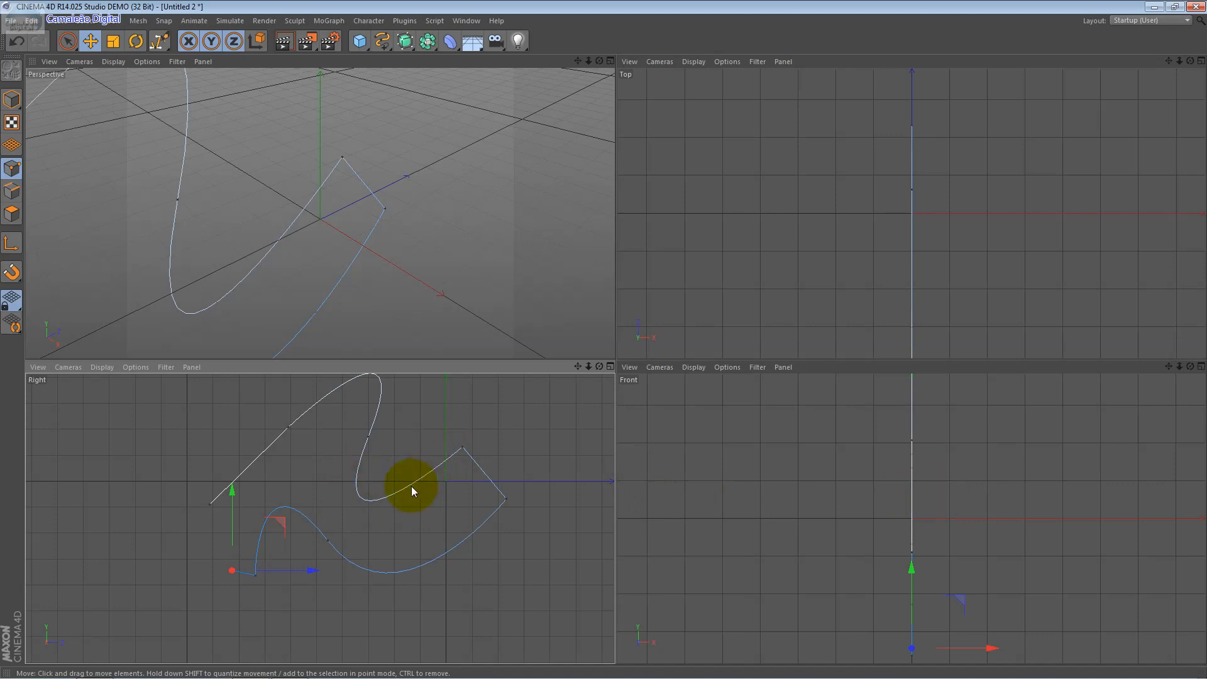
{"action": "left_click", "coordinate": [610, 367]}
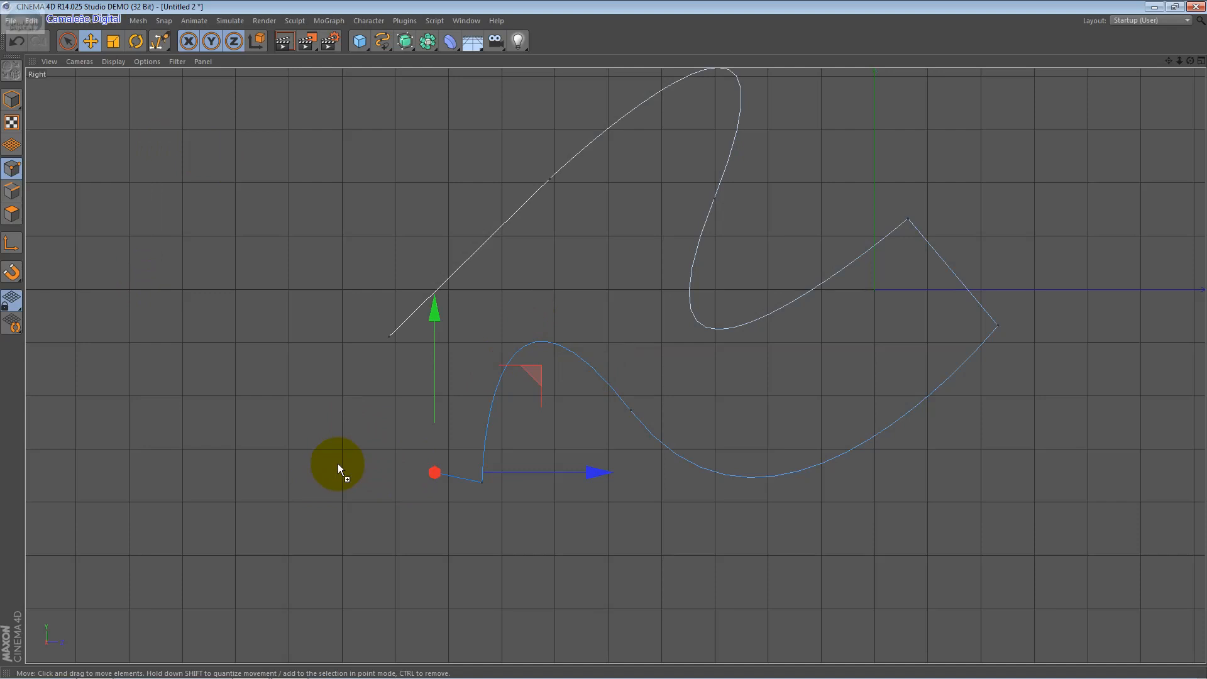
{"action": "left_click", "coordinate": [179, 406], "text": "ctrl"}
{"action": "left_click", "coordinate": [224, 254], "text": "ctrl"}
{"action": "left_click", "coordinate": [369, 163], "text": "ctrl"}
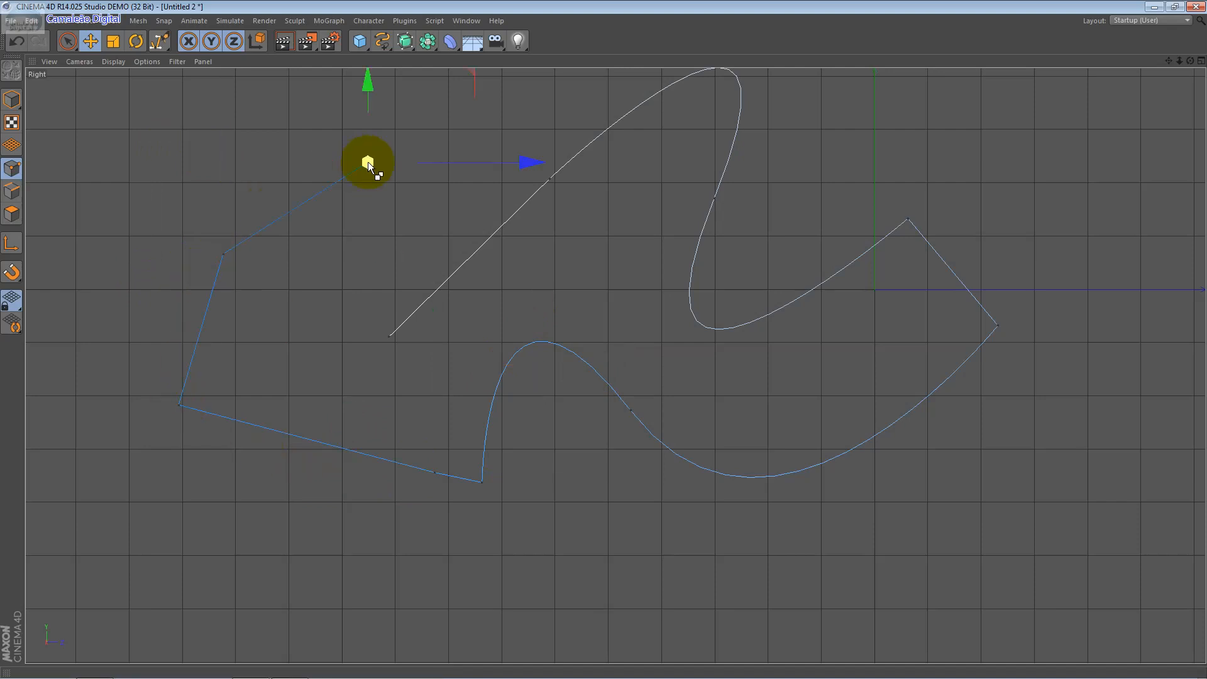
{"action": "left_click", "coordinate": [487, 123], "text": "ctrl"}
Lower the Bezier spline's second-to-last point slightly in point mode
{"action": "left_click", "coordinate": [12, 99]}
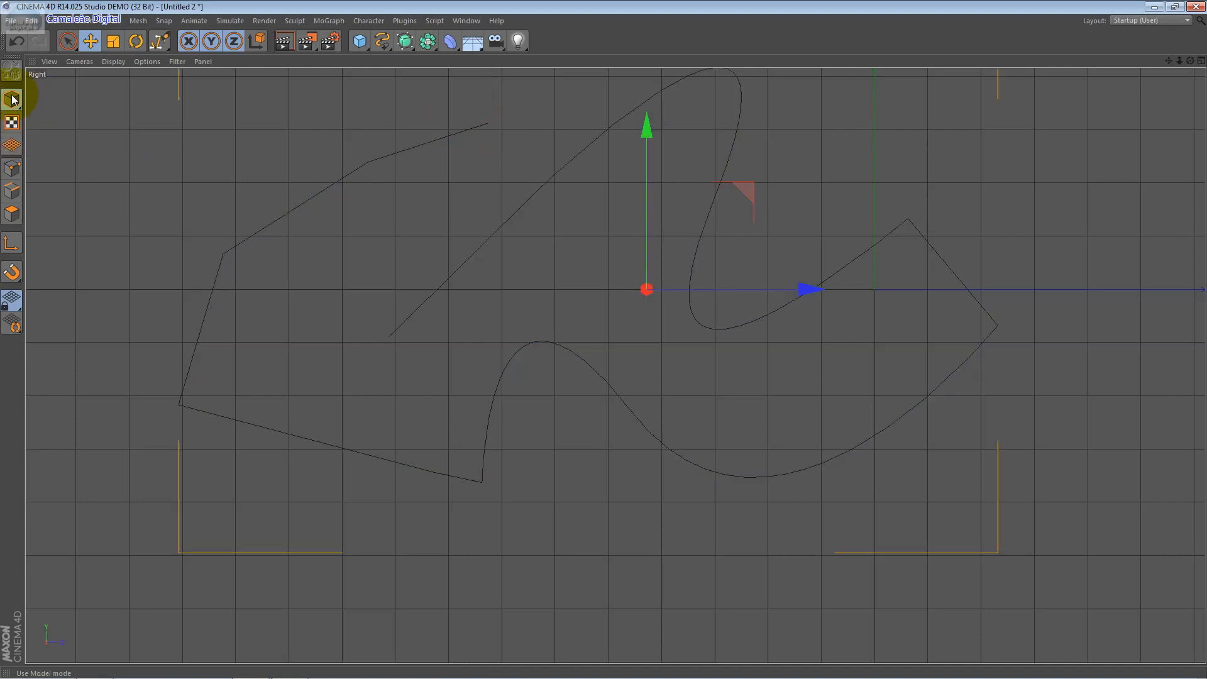
{"action": "left_click", "coordinate": [12, 169]}
{"action": "left_click", "coordinate": [367, 163]}
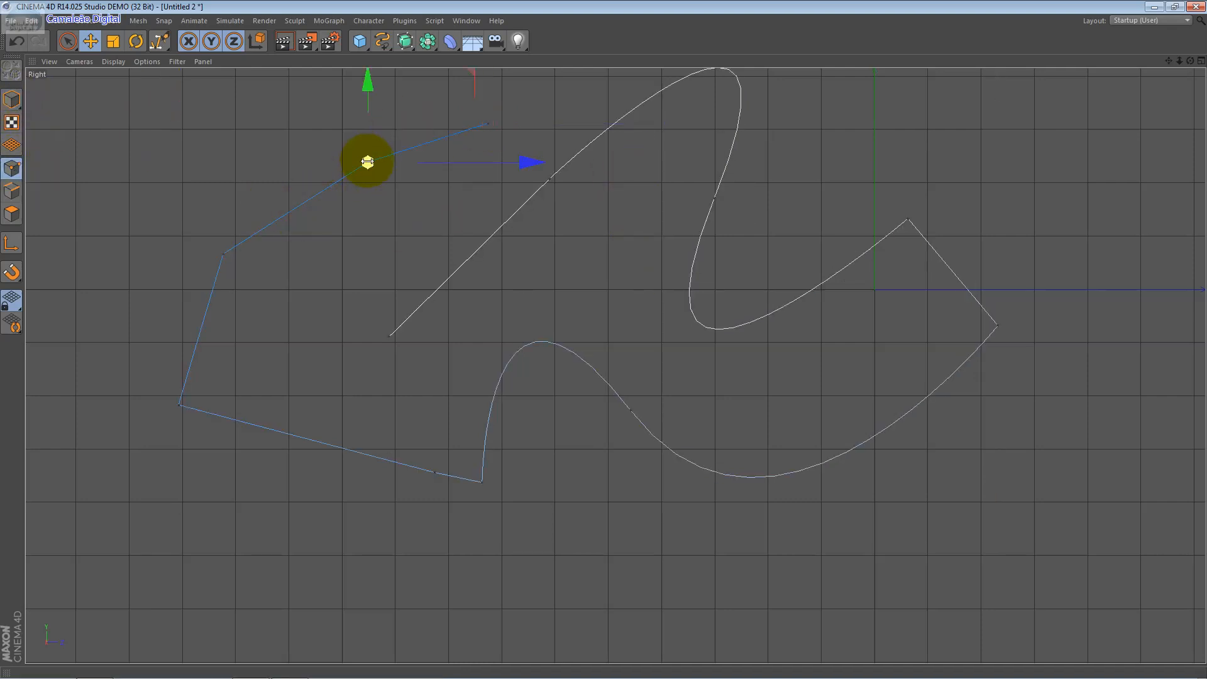
{"action": "mouse_move", "coordinate": [367, 100]}
{"action": "left_mouse_down"}
{"action": "mouse_move", "coordinate": [373, 158]}
{"action": "mouse_move", "coordinate": [375, 119]}
{"action": "left_mouse_up"}
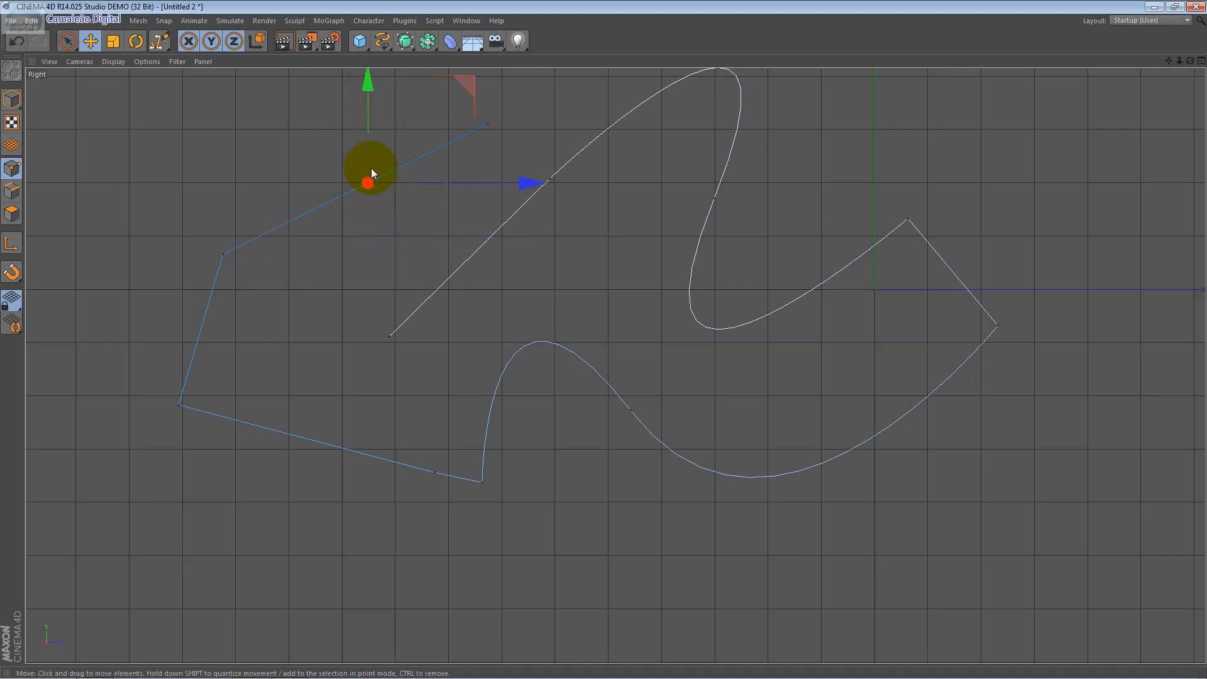
Check the Bezier spline's object properties and how it displays in model and edge modes
{"action": "left_click", "coordinate": [12, 191]}
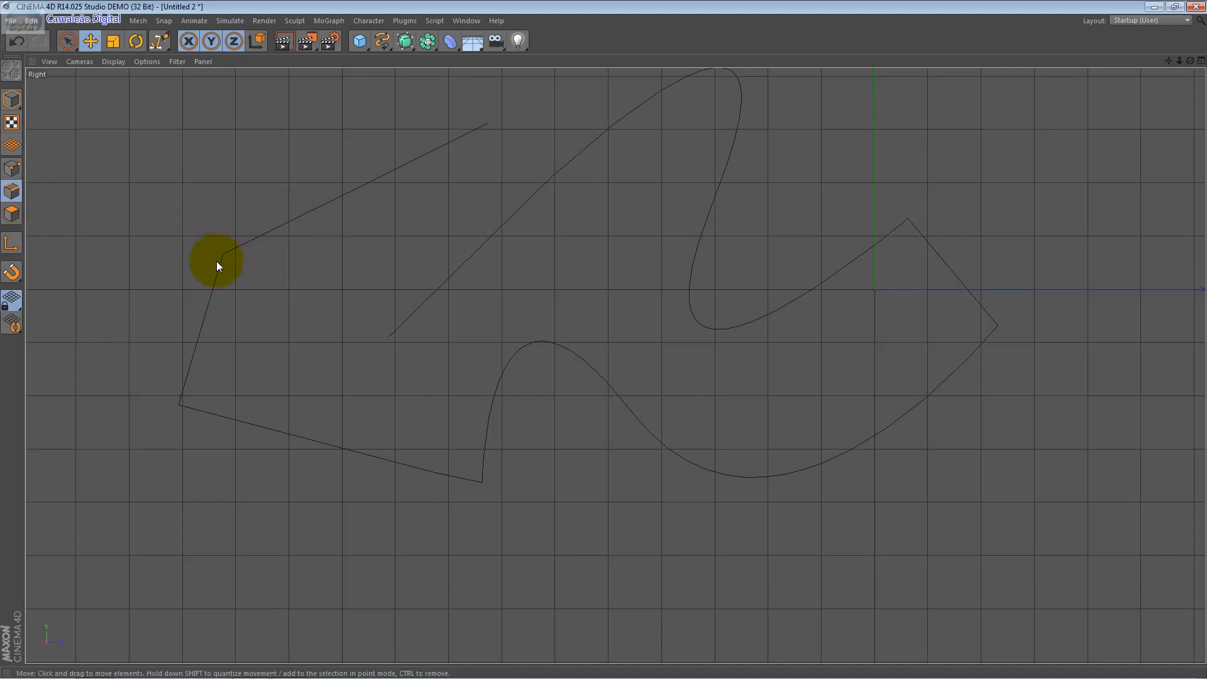
{"action": "key", "text": "shift+F5"}
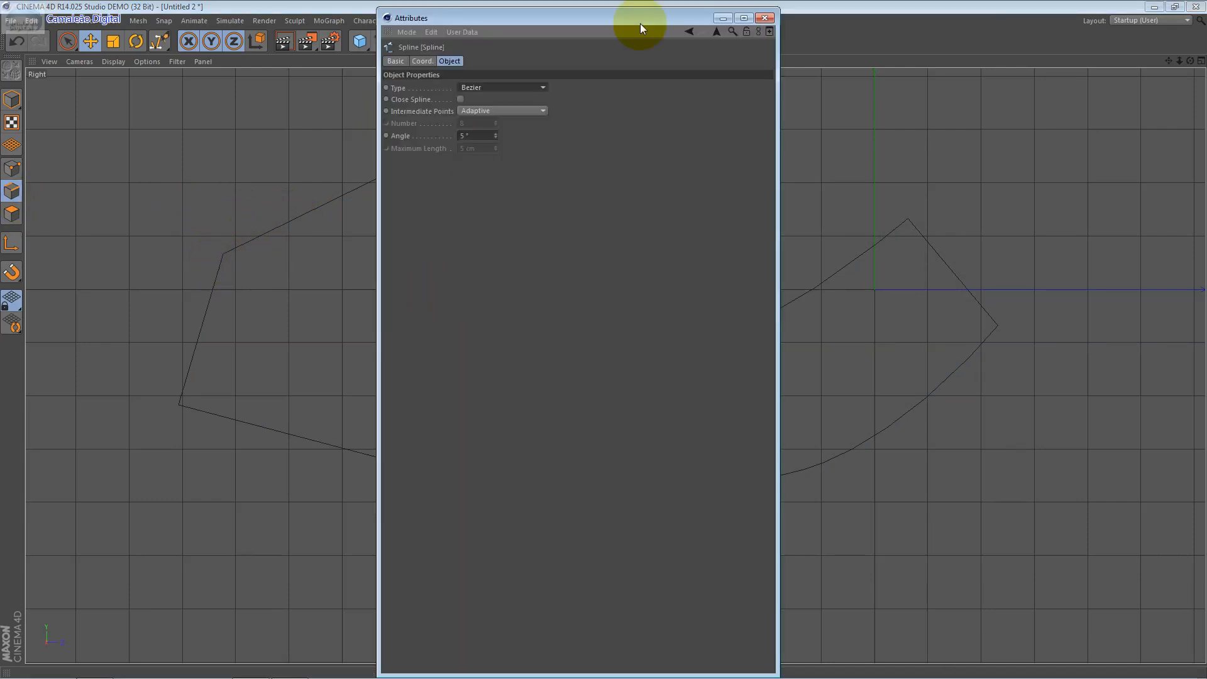
{"action": "left_click", "coordinate": [763, 18]}
{"action": "left_click", "coordinate": [12, 100]}
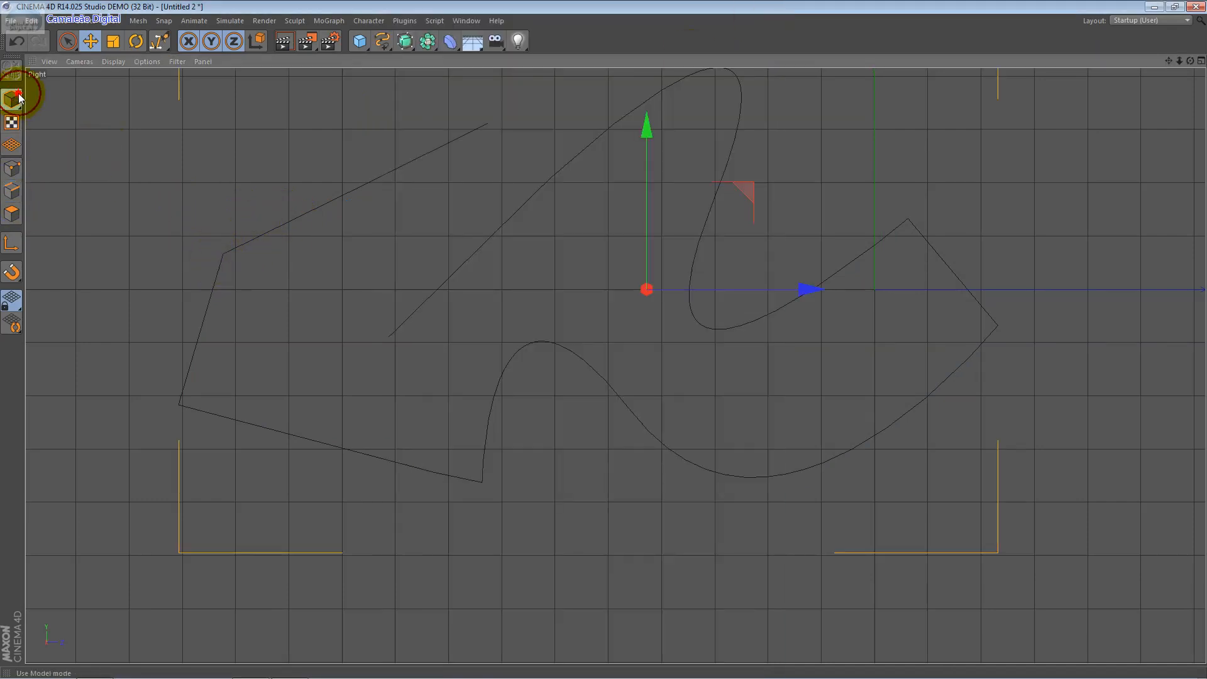
{"action": "left_click", "coordinate": [11, 193]}
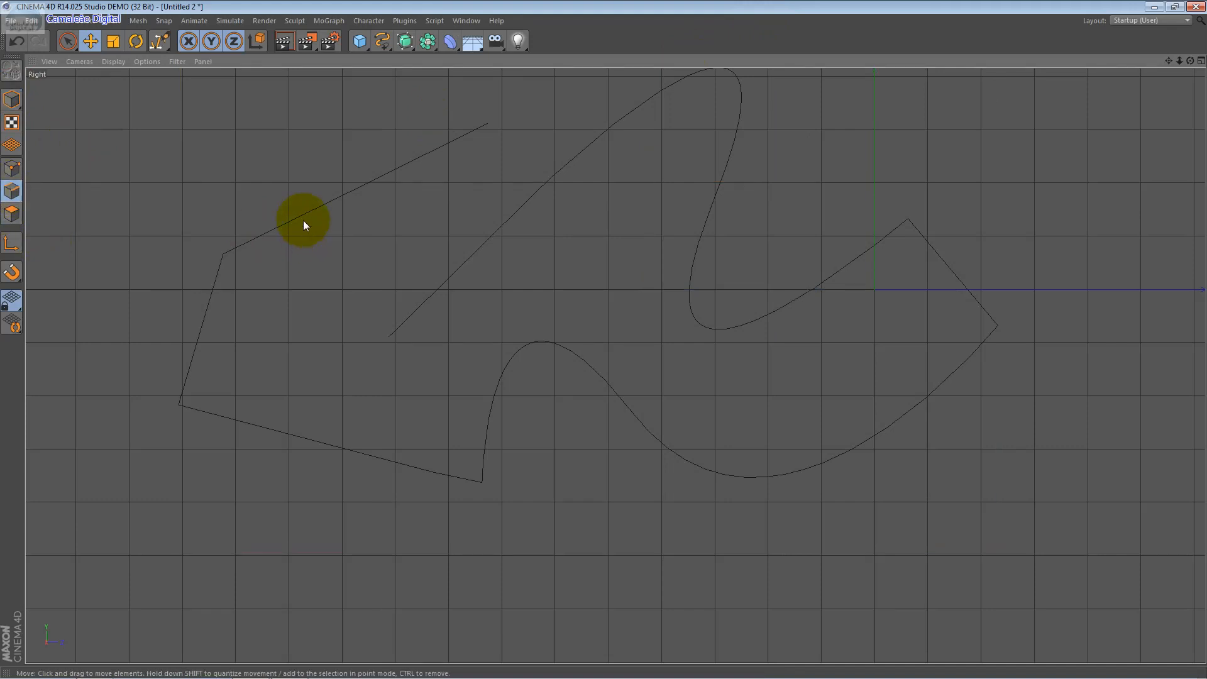
Shift the second-to-last point down and toward positive Z, and move the point before it about 227 cm in positive Z
{"action": "left_click_drag", "start_coordinate": [304, 213], "coordinate": [322, 241]}
{"action": "left_click", "coordinate": [11, 167]}
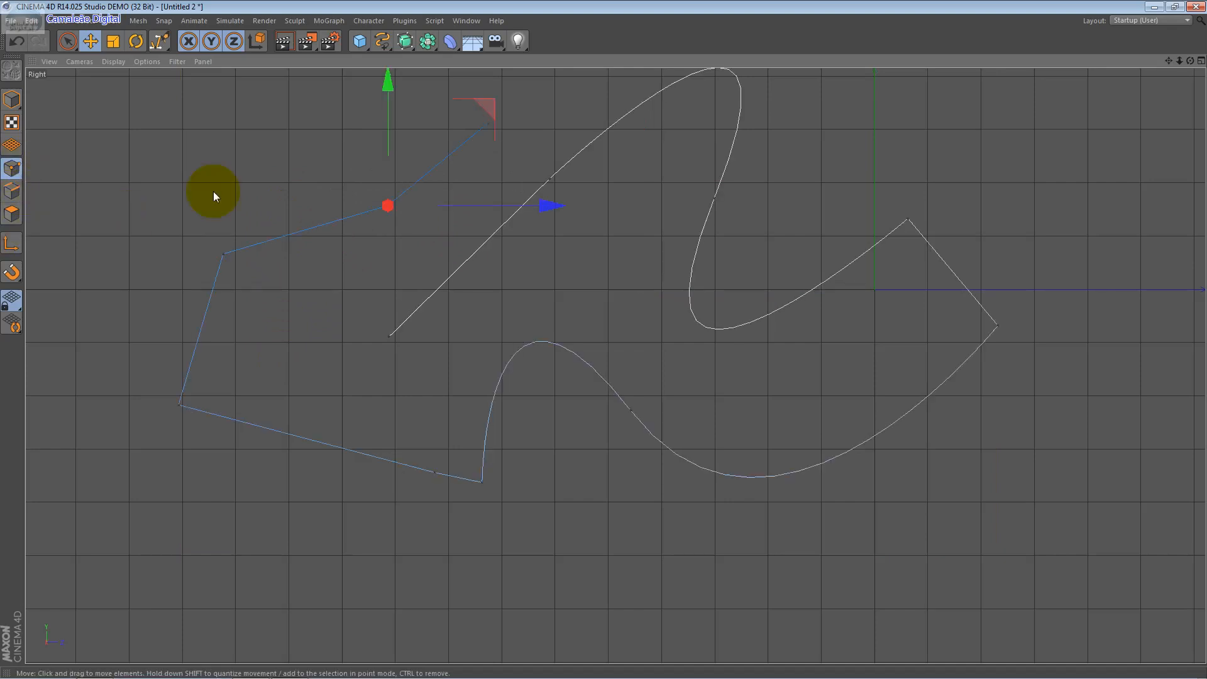
{"action": "left_click", "coordinate": [224, 253]}
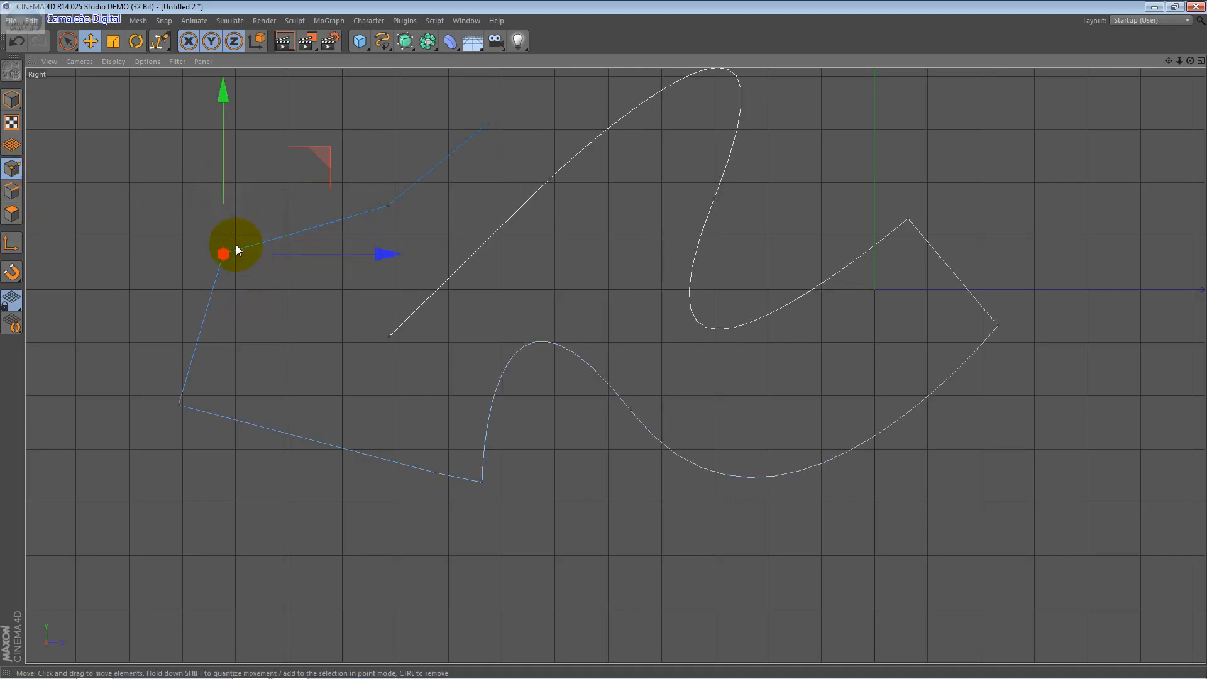
{"action": "left_click_drag", "start_coordinate": [322, 255], "coordinate": [449, 277]}
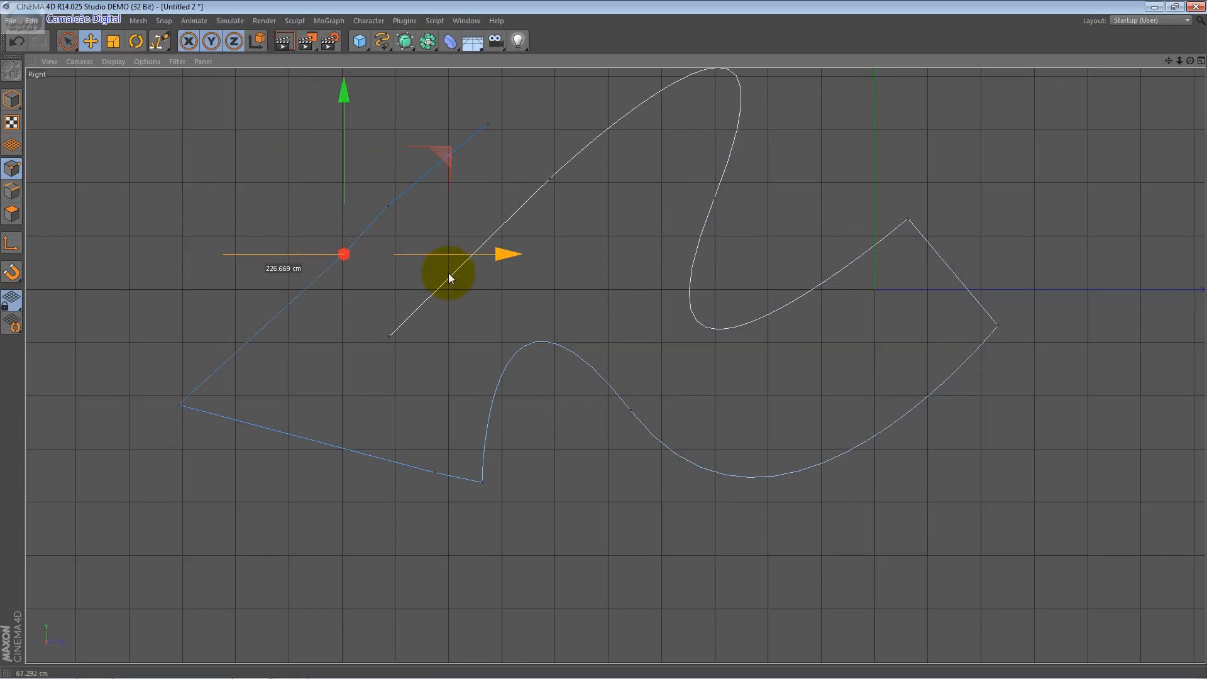
Try scaling the whole Bezier spline along Z, along Y and in the YZ plane
{"action": "left_click", "coordinate": [11, 99]}
{"action": "scroll", "coordinate": [373, 262], "scroll_direction": "down", "scroll_amount": 2}
{"action": "scroll", "coordinate": [372, 263], "scroll_direction": "down", "scroll_amount": 2}
{"action": "left_click_drag", "start_coordinate": [727, 281], "coordinate": [699, 277]}
{"action": "key", "text": "ctrl+z"}
{"action": "mouse_move", "coordinate": [563, 117]}
{"action": "left_mouse_down"}
{"action": "mouse_move", "coordinate": [561, 167]}
{"action": "mouse_move", "coordinate": [562, 127]}
{"action": "left_mouse_up"}
{"action": "key", "text": "ctrl+z"}
{"action": "mouse_move", "coordinate": [650, 187]}
{"action": "left_mouse_down"}
{"action": "mouse_move", "coordinate": [498, 329]}
{"action": "mouse_move", "coordinate": [754, 100]}
{"action": "mouse_move", "coordinate": [496, 277]}
{"action": "mouse_move", "coordinate": [654, 195]}
{"action": "left_mouse_up"}
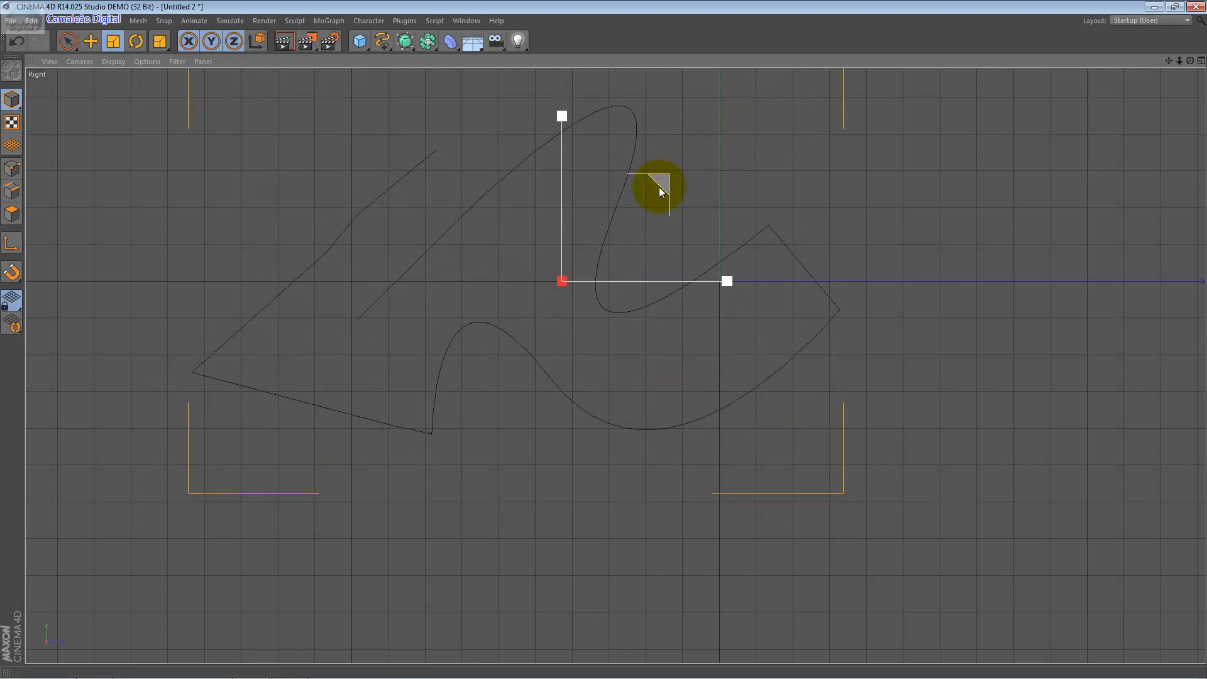
Rotate the whole Bezier spline within the Right view's plane and about its other axes
{"action": "left_click", "coordinate": [136, 41]}
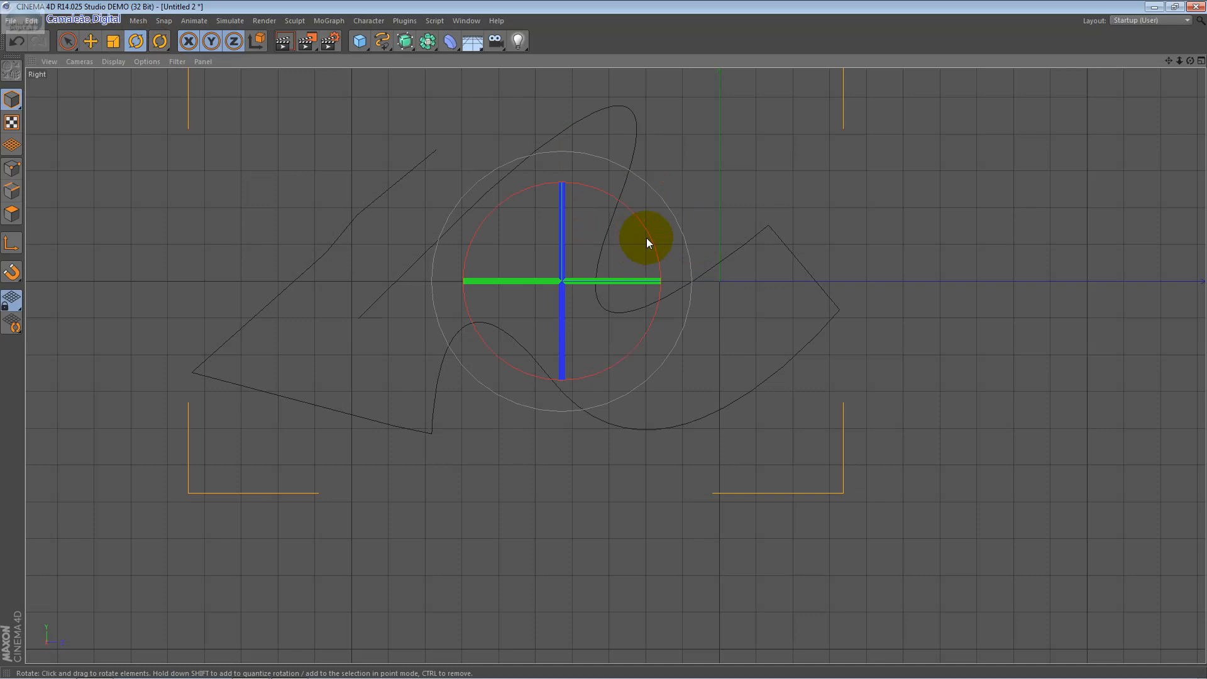
{"action": "mouse_move", "coordinate": [651, 239]}
{"action": "left_mouse_down"}
{"action": "mouse_move", "coordinate": [580, 172]}
{"action": "mouse_move", "coordinate": [620, 195]}
{"action": "mouse_move", "coordinate": [655, 243]}
{"action": "left_mouse_up"}
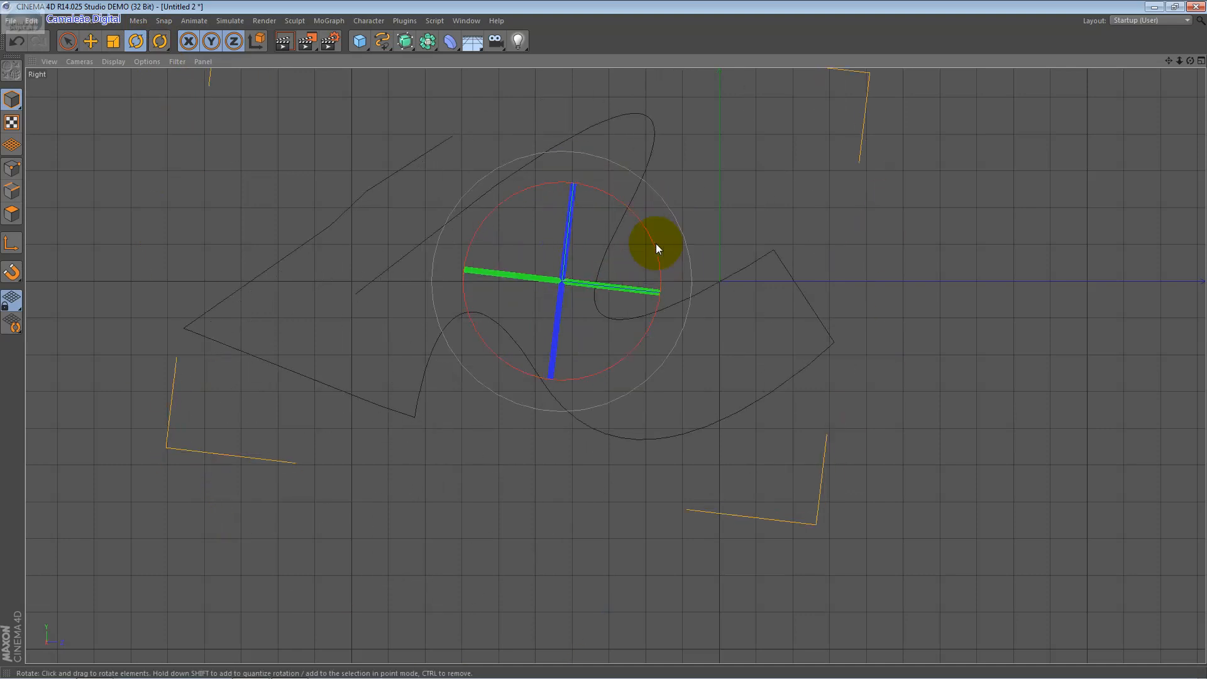
{"action": "left_click_drag", "start_coordinate": [572, 210], "coordinate": [601, 262]}
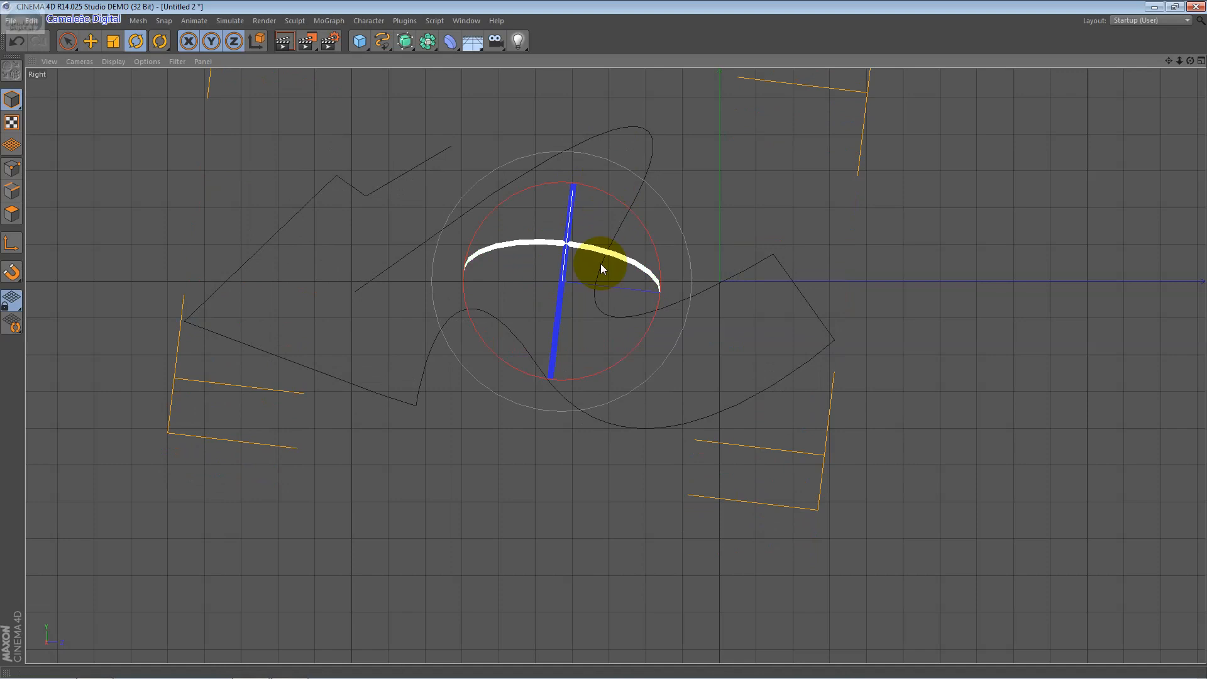
{"action": "left_click_drag", "start_coordinate": [563, 297], "coordinate": [701, 230]}
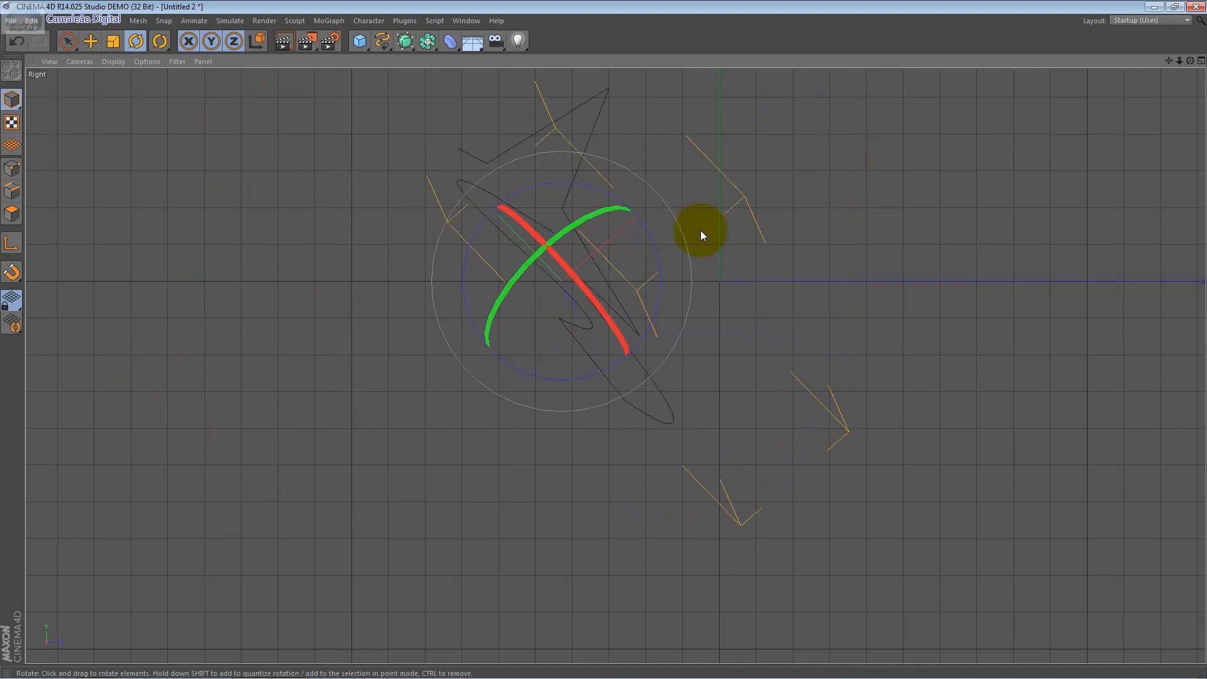
Delete the Bezier spline and draw a ten-point B-Spline in waves across the Right view
{"action": "key", "text": "Delete"}
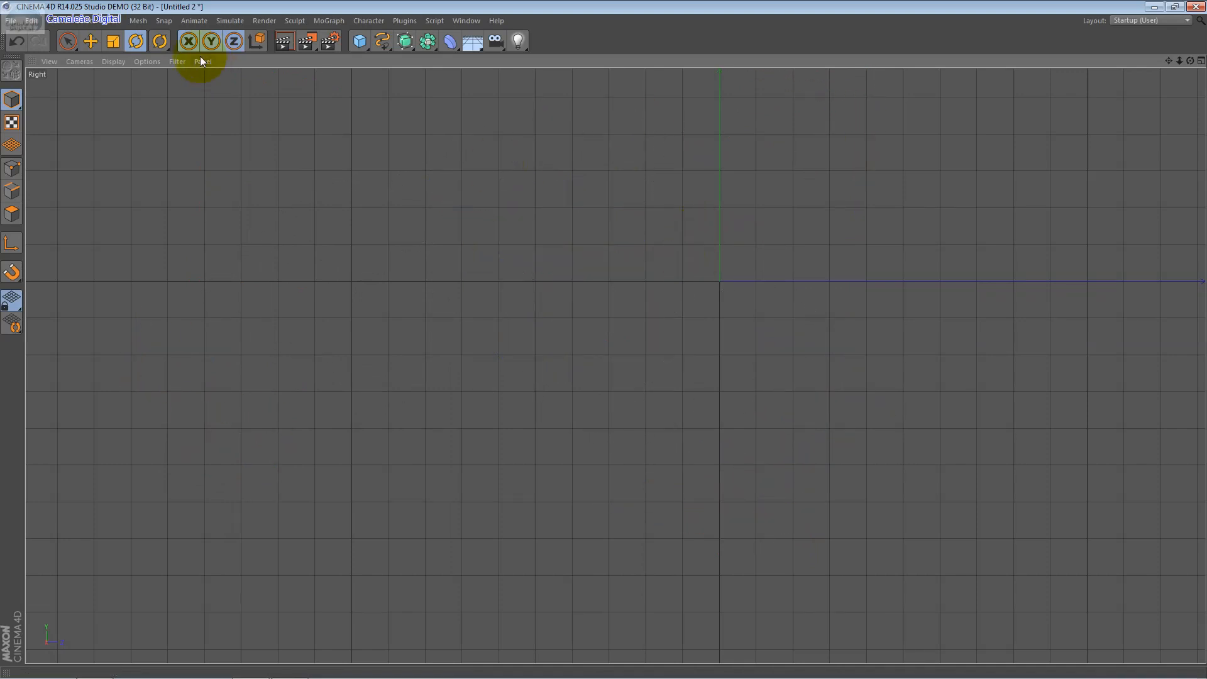
{"action": "left_click", "coordinate": [108, 24]}
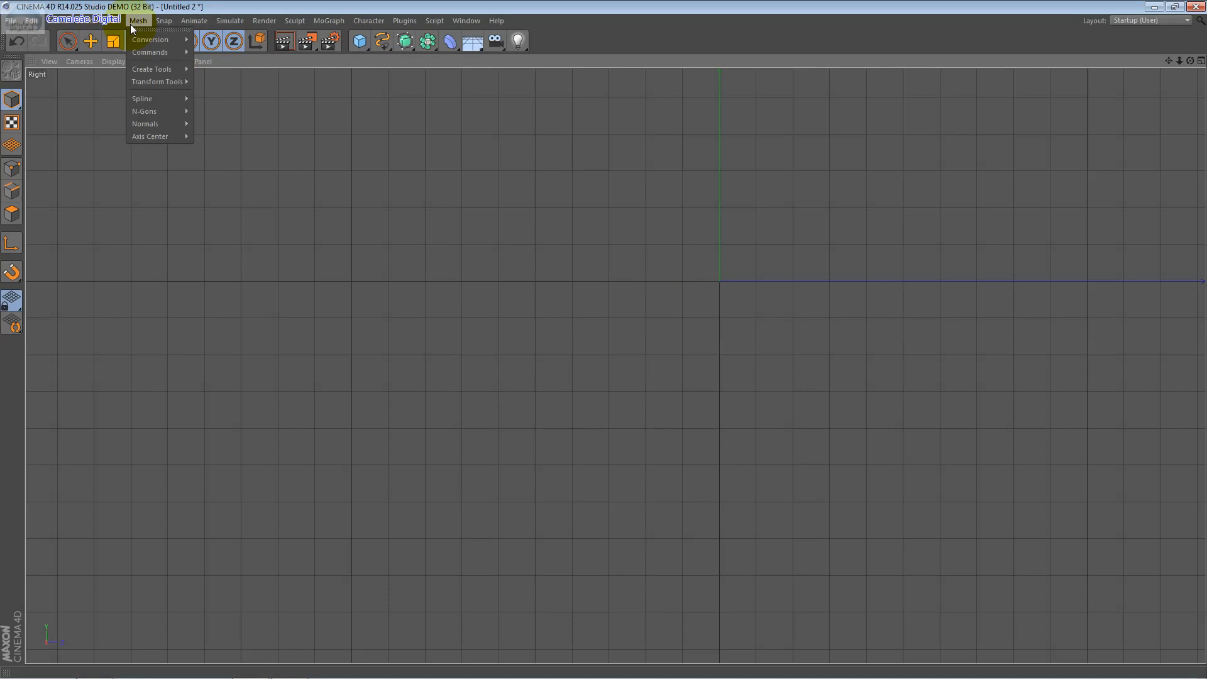
{"action": "mouse_move", "coordinate": [70, 24]}
{"action": "mouse_move", "coordinate": [70, 50]}
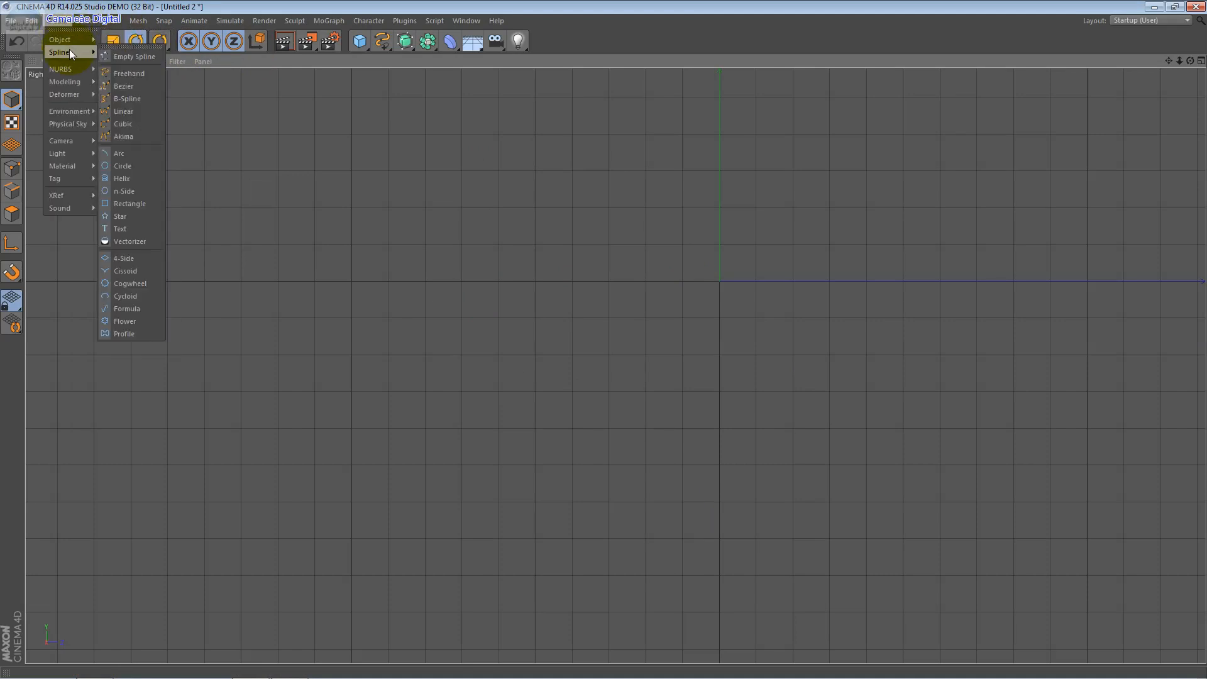
{"action": "left_click", "coordinate": [150, 98]}
{"action": "left_click", "coordinate": [109, 321]}
{"action": "left_click", "coordinate": [257, 157]}
{"action": "left_click", "coordinate": [277, 405]}
{"action": "left_click", "coordinate": [447, 227]}
{"action": "left_click", "coordinate": [584, 158]}
{"action": "left_click", "coordinate": [635, 425]}
{"action": "left_click", "coordinate": [800, 503]}
{"action": "left_click", "coordinate": [999, 245]}
{"action": "left_click", "coordinate": [1050, 200]}
{"action": "left_click", "coordinate": [1070, 422]}
{"action": "key", "text": "Return"}
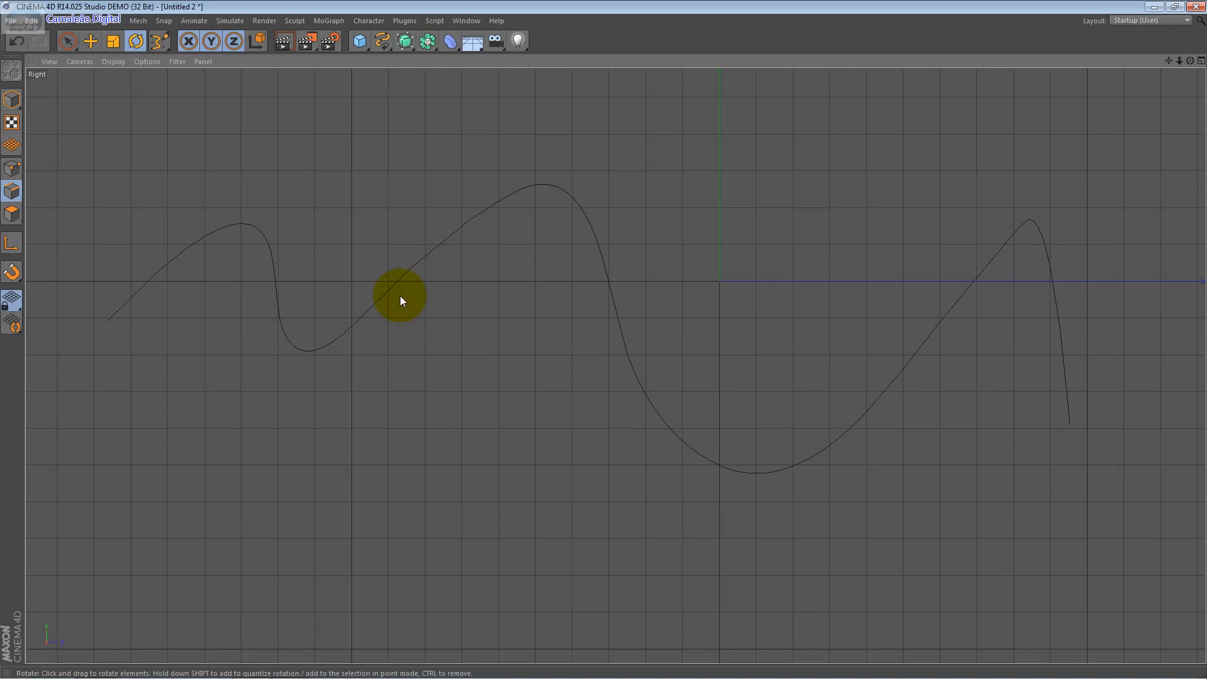
Compare how the B-Spline and its control points display in model, point and edge modes
{"action": "left_click", "coordinate": [11, 100]}
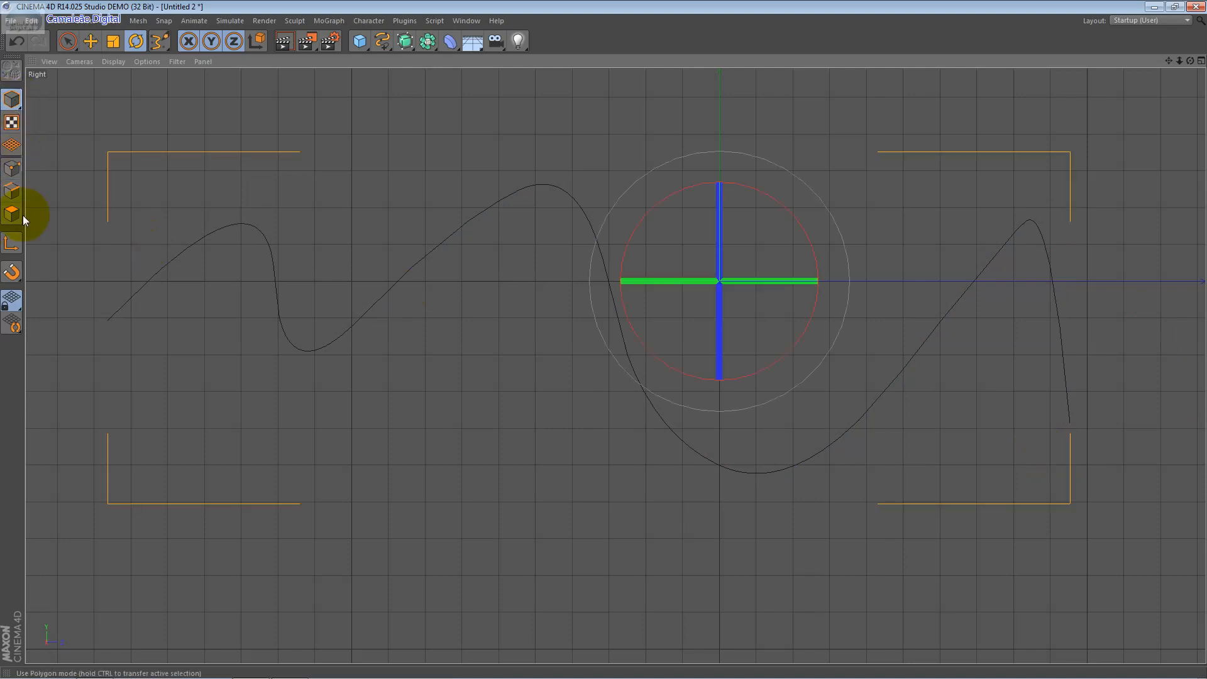
{"action": "left_click", "coordinate": [11, 168]}
{"action": "left_click", "coordinate": [274, 287]}
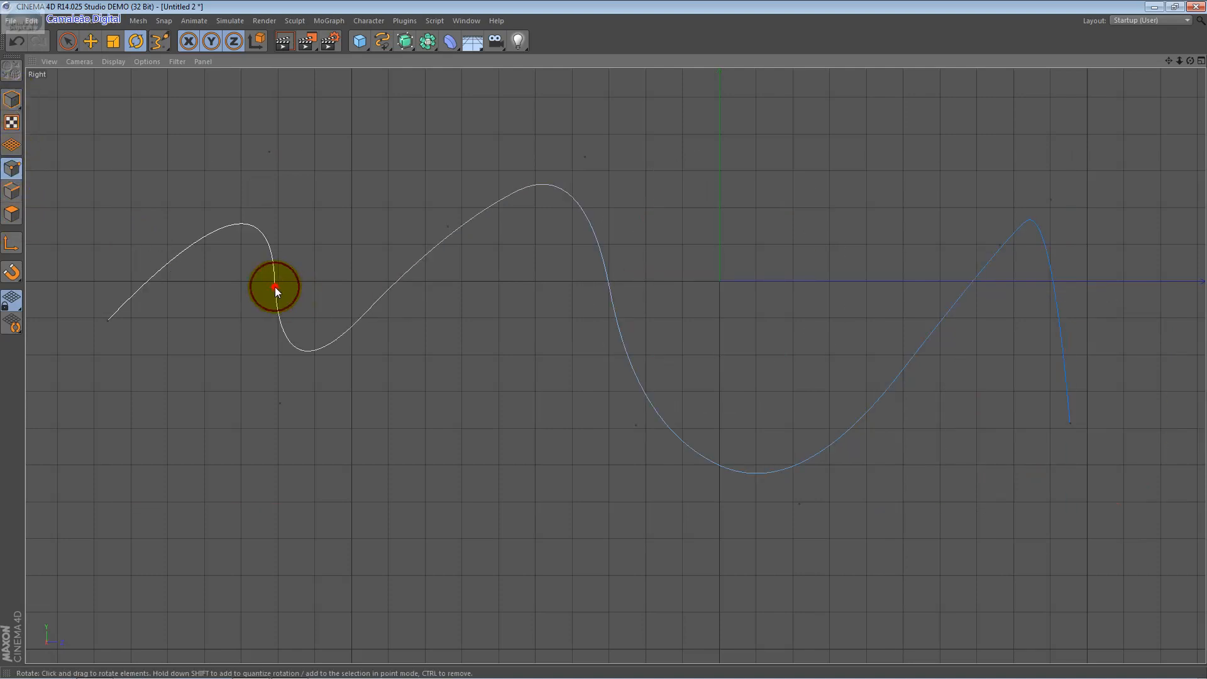
{"action": "left_click", "coordinate": [12, 191]}
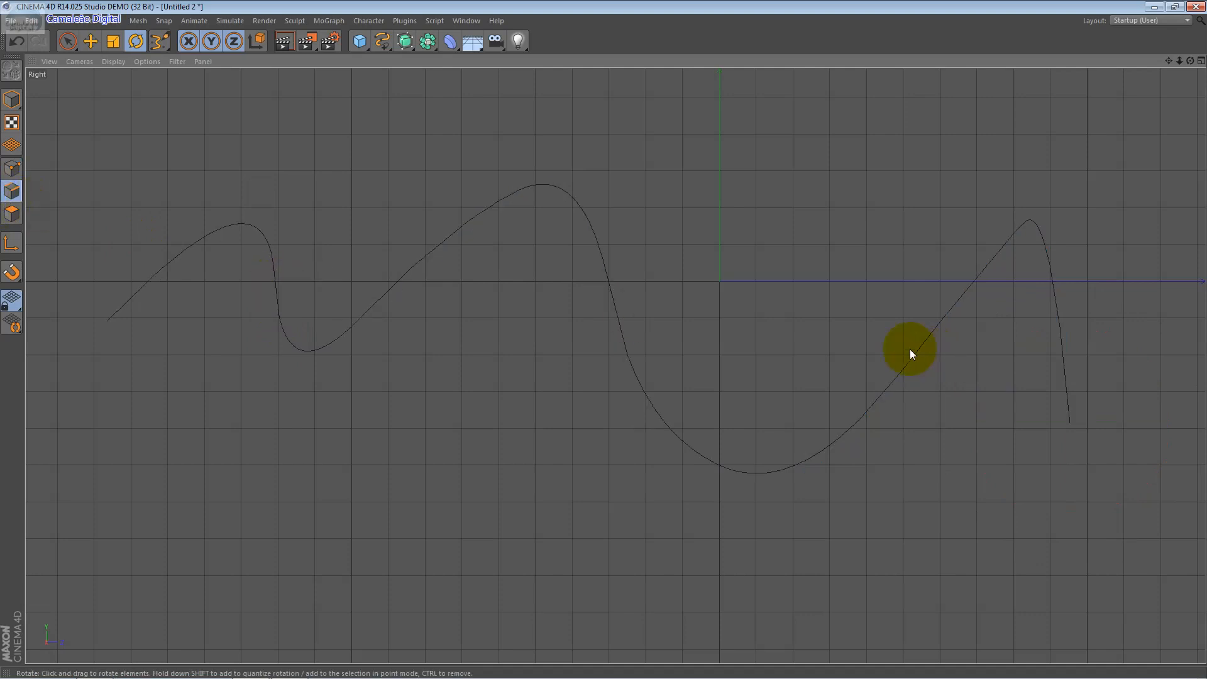
{"action": "left_click", "coordinate": [11, 100]}
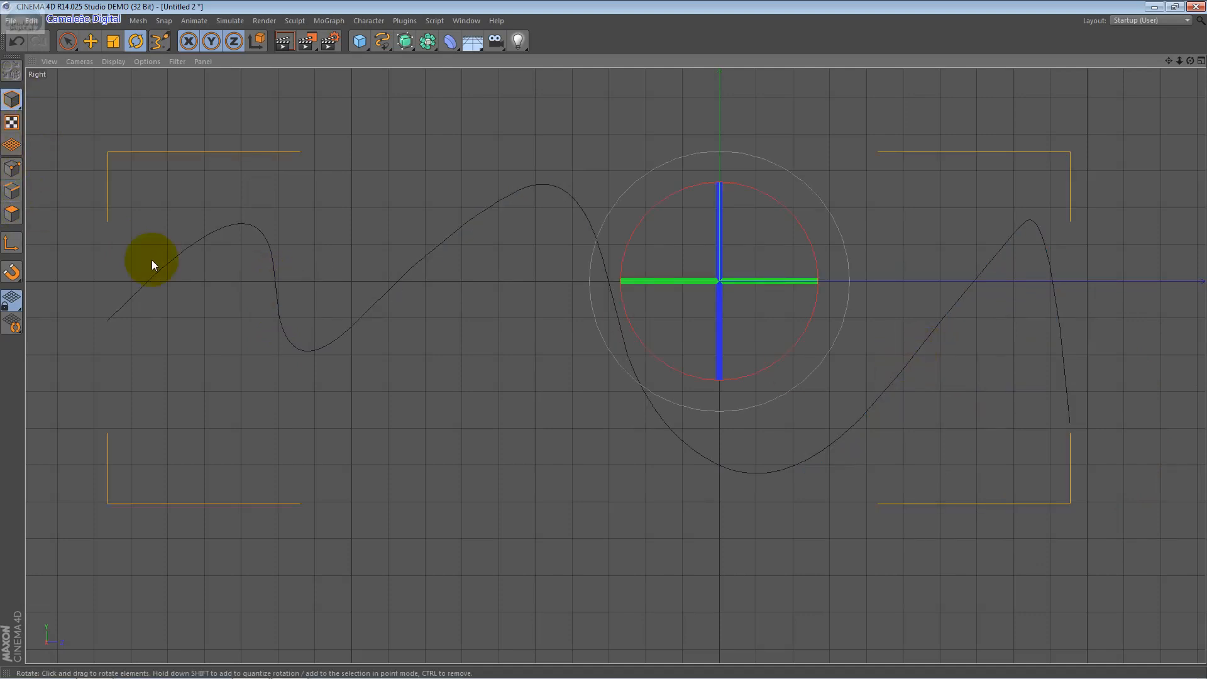
Lower the B-Spline's first and last points with the Move tool, stretching both ends of the curve downward
{"action": "left_click", "coordinate": [9, 180]}
{"action": "mouse_move", "coordinate": [107, 322]}
{"action": "left_mouse_down"}
{"action": "mouse_move", "coordinate": [109, 364]}
{"action": "mouse_move", "coordinate": [106, 318]}
{"action": "left_mouse_up"}
{"action": "key", "text": "ctrl+z"}
{"action": "left_click", "coordinate": [91, 40]}
{"action": "left_click", "coordinate": [107, 321]}
{"action": "left_click_drag", "start_coordinate": [110, 237], "coordinate": [100, 449]}
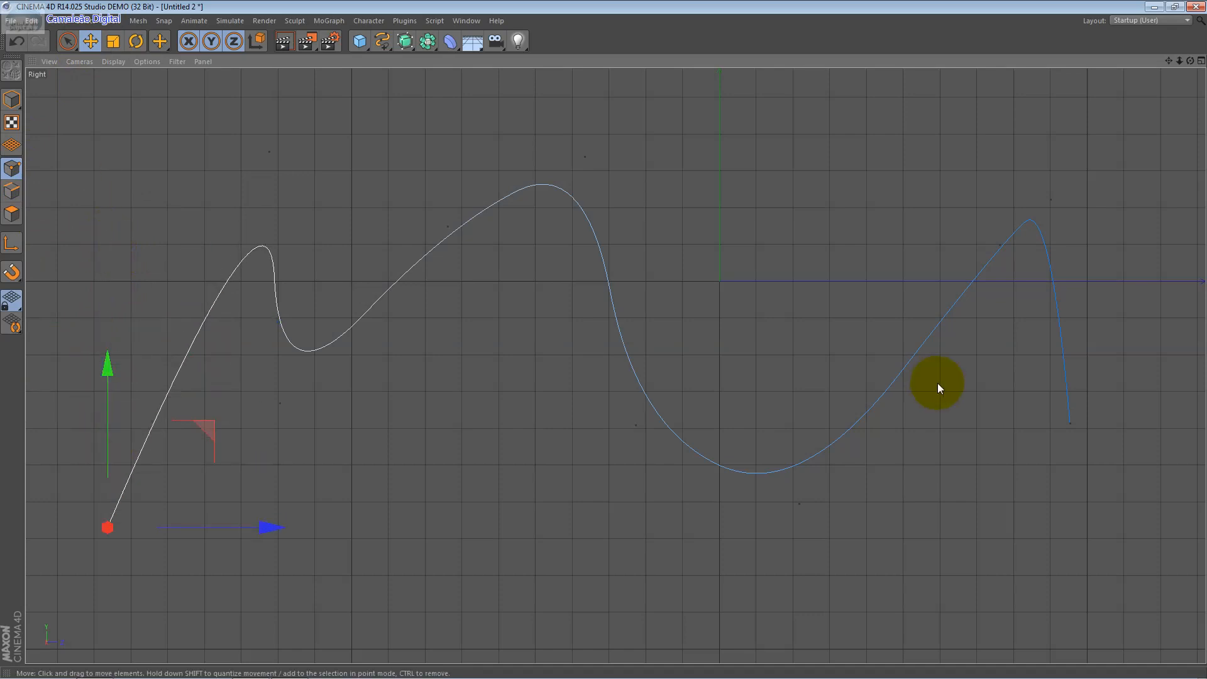
{"action": "left_click", "coordinate": [1068, 426]}
{"action": "left_click_drag", "start_coordinate": [1176, 324], "coordinate": [1181, 469]}
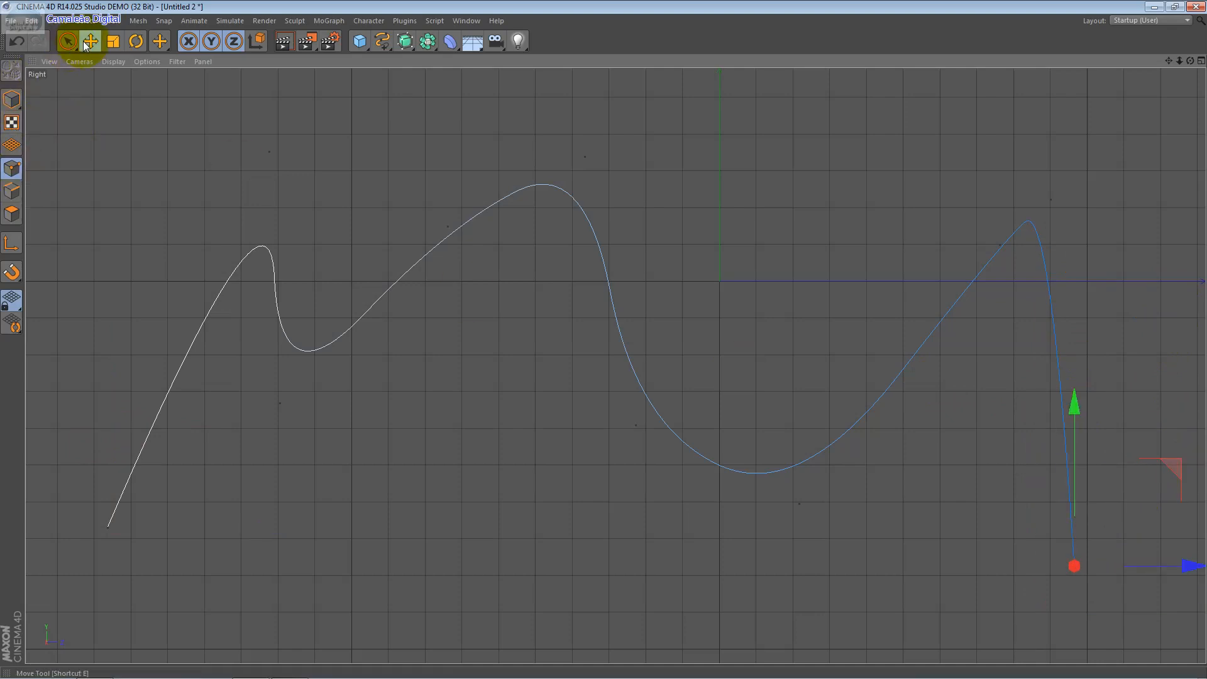
Check the B-Spline's object properties in its attributes
{"action": "left_click", "coordinate": [295, 313]}
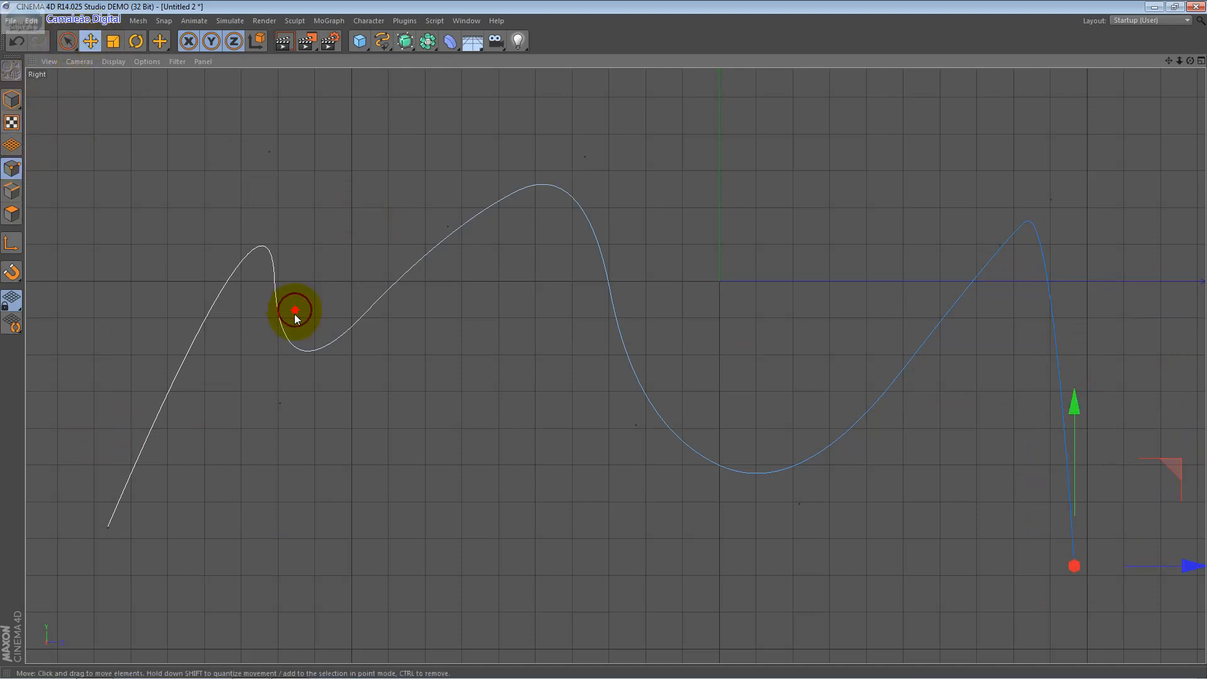
{"action": "key", "text": "shift+F5"}
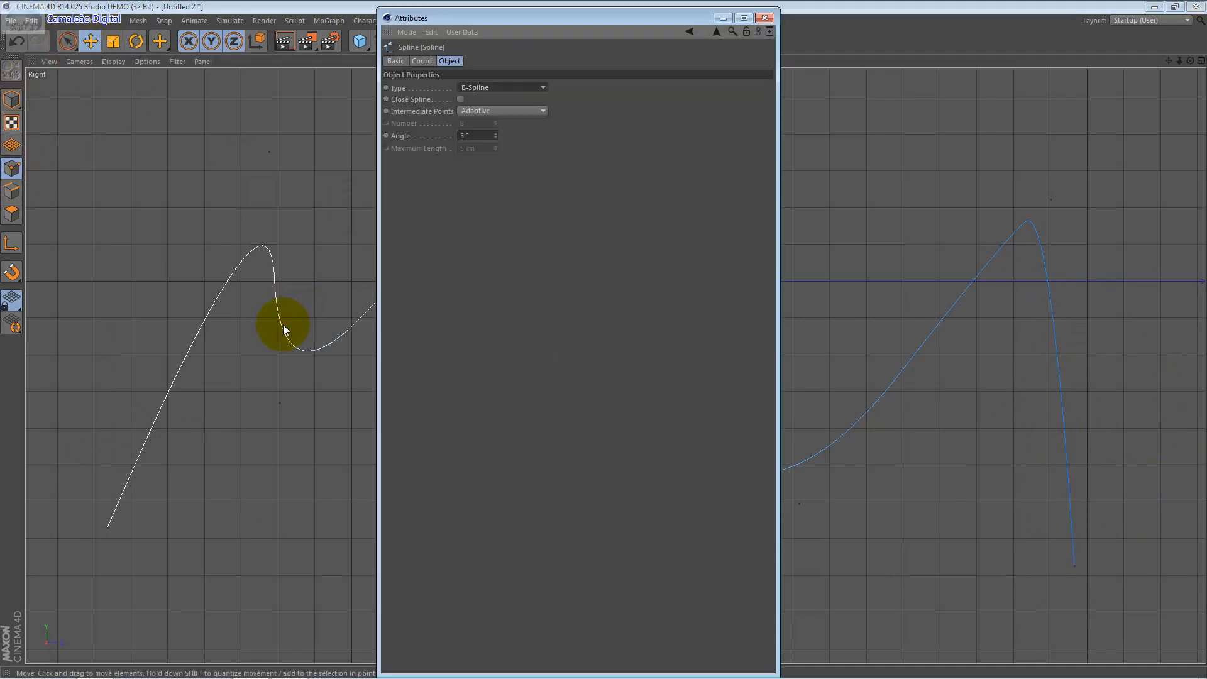
{"action": "left_click", "coordinate": [763, 19]}
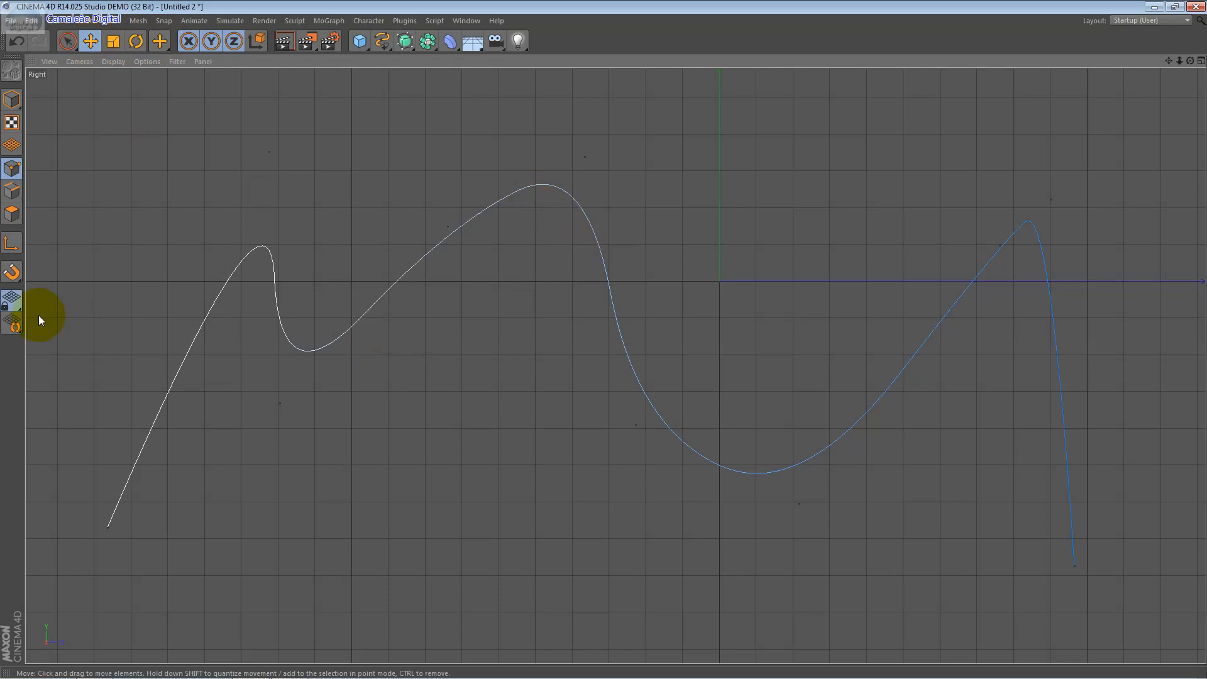
Move the whole B-Spline down and toward negative Z in model mode, and rotate it
{"action": "left_click", "coordinate": [11, 99]}
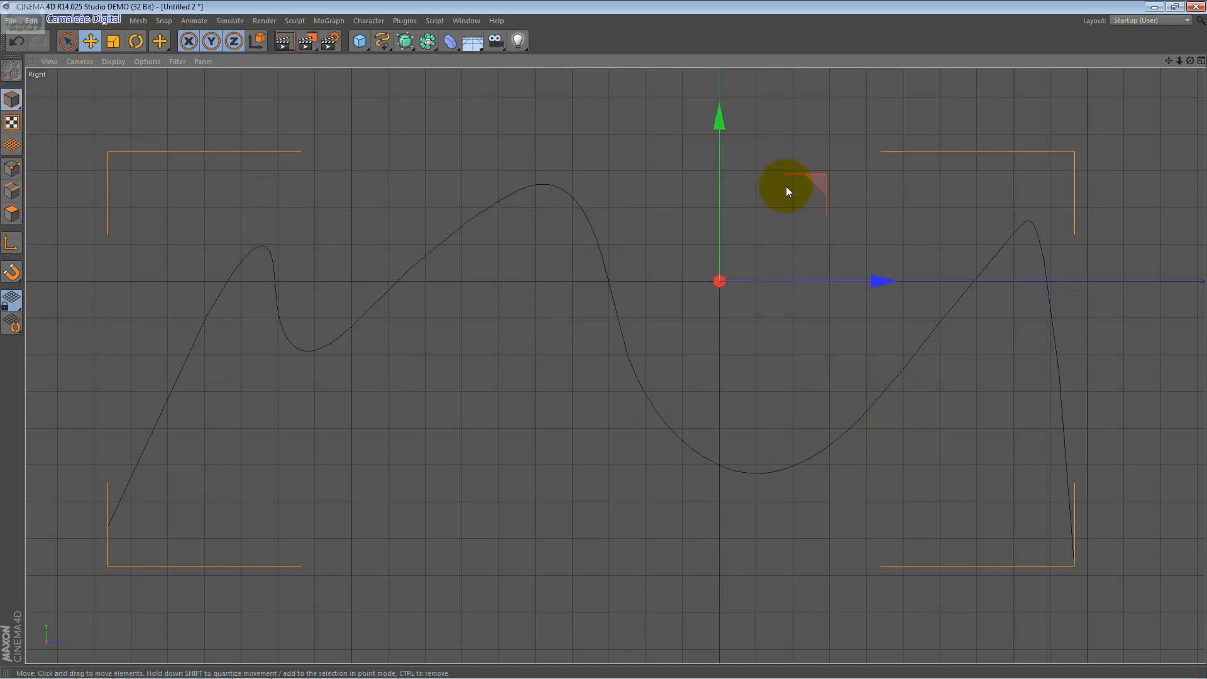
{"action": "left_click_drag", "start_coordinate": [808, 180], "coordinate": [749, 216]}
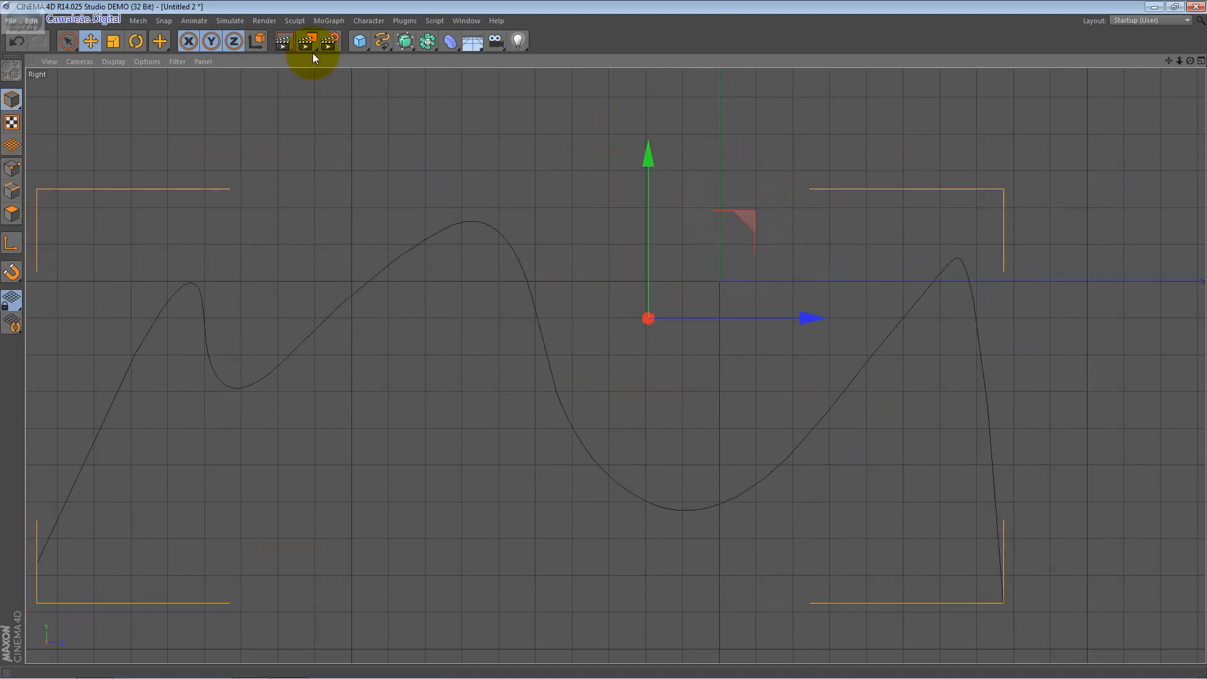
{"action": "left_click", "coordinate": [137, 41]}
{"action": "left_click_drag", "start_coordinate": [584, 249], "coordinate": [545, 232]}
Delete the B-Spline and draw a nine-point Linear spline zigzagging across the Right view and turning back beneath itself
{"action": "key", "text": "Delete"}
{"action": "left_click", "coordinate": [67, 22]}
{"action": "mouse_move", "coordinate": [89, 54]}
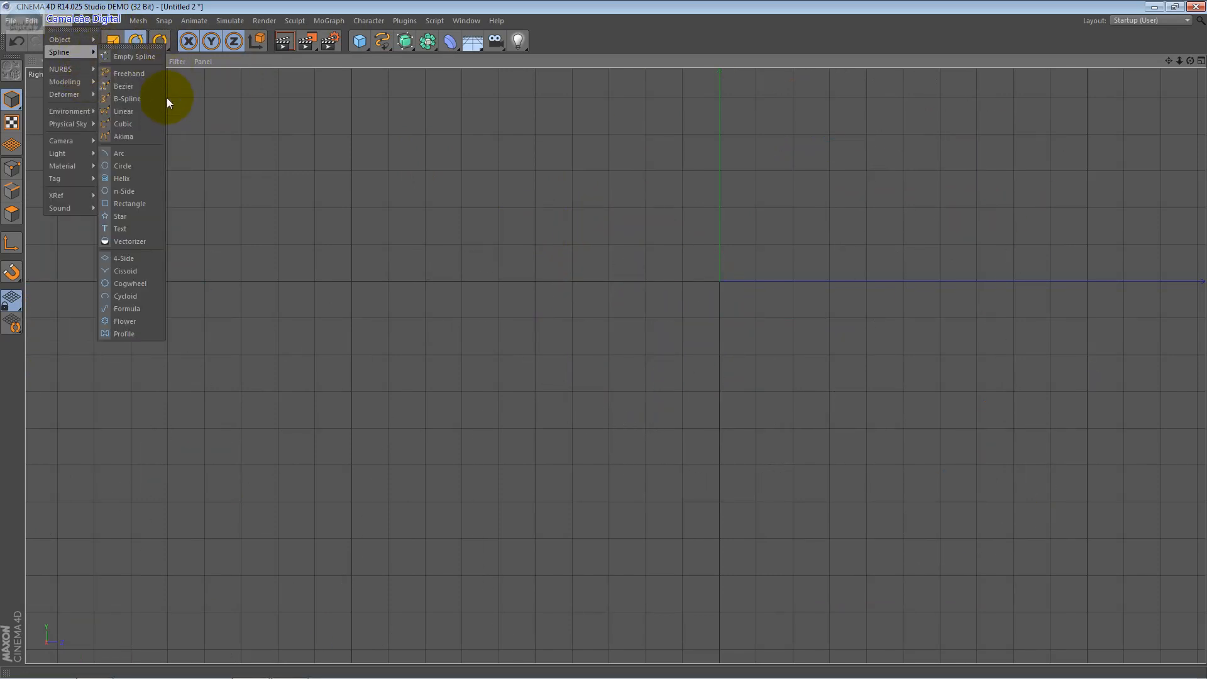
{"action": "left_click", "coordinate": [157, 110]}
{"action": "left_click", "coordinate": [85, 371]}
{"action": "left_click", "coordinate": [369, 201]}
{"action": "left_click", "coordinate": [538, 481]}
{"action": "left_click", "coordinate": [811, 297]}
{"action": "left_click", "coordinate": [941, 175]}
{"action": "left_click", "coordinate": [1000, 536]}
{"action": "left_click", "coordinate": [1092, 572]}
{"action": "left_click", "coordinate": [875, 591]}
{"action": "left_click", "coordinate": [679, 554]}
{"action": "key", "text": "Return"}
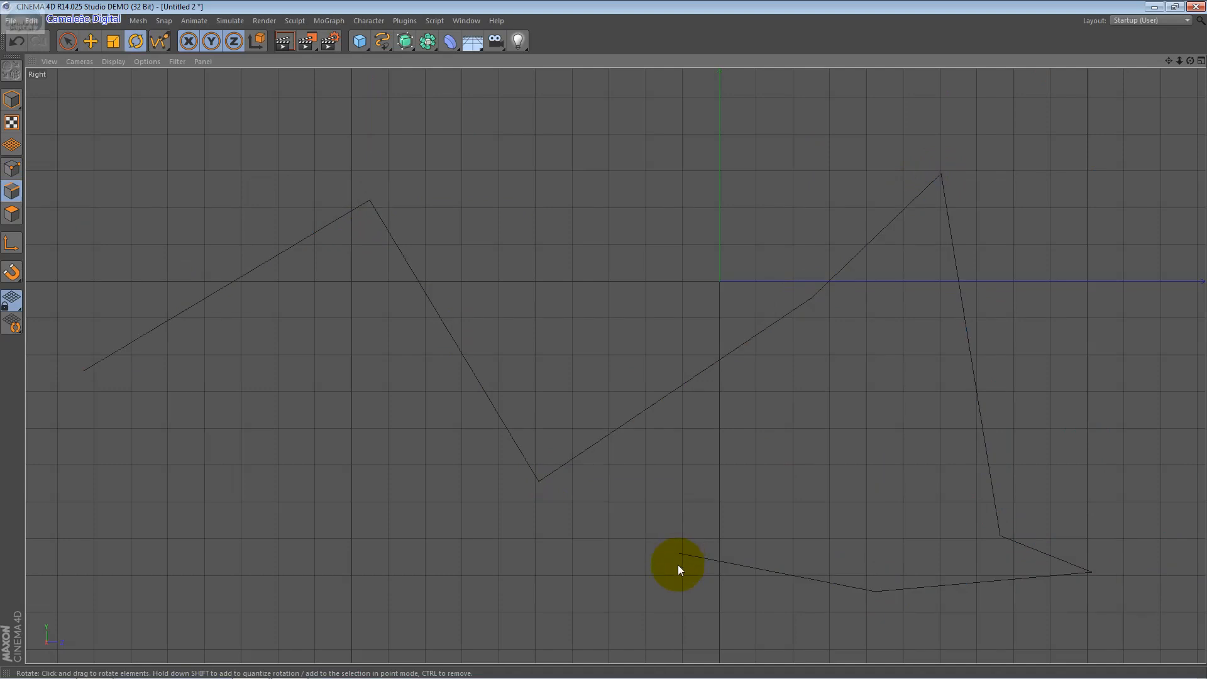
Extend the Linear spline in point mode with nine more points that loop left, rise over the zigzag and come back down
{"action": "left_click", "coordinate": [11, 99]}
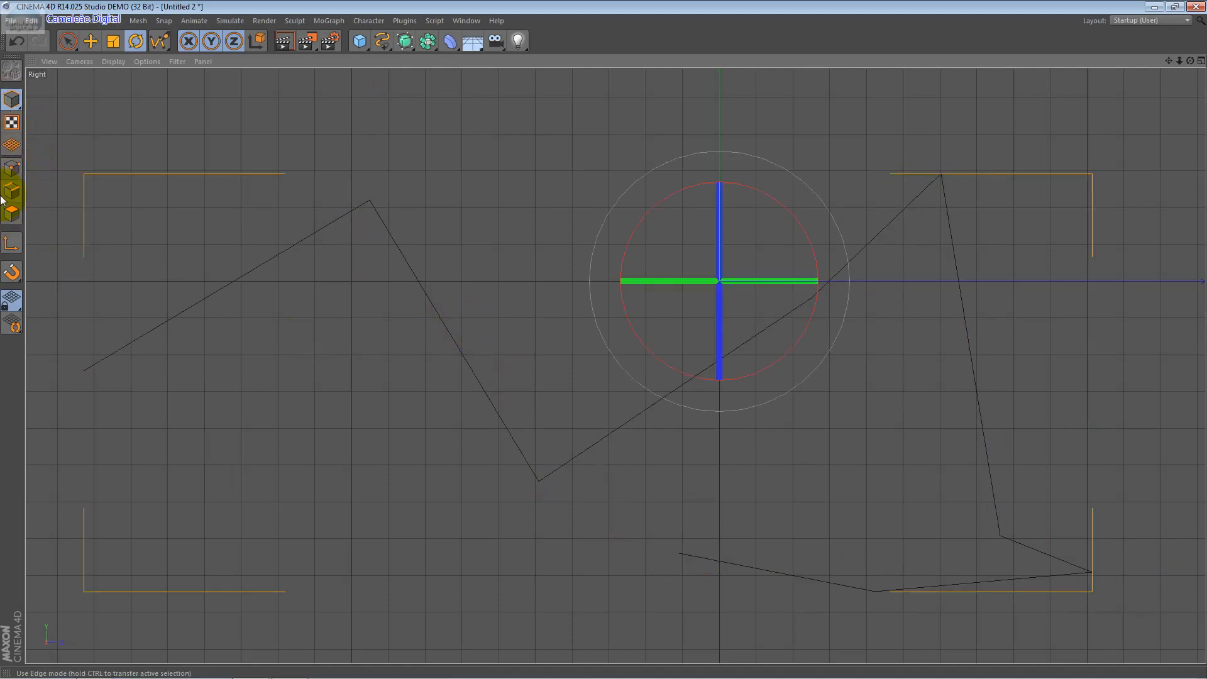
{"action": "left_click", "coordinate": [12, 168]}
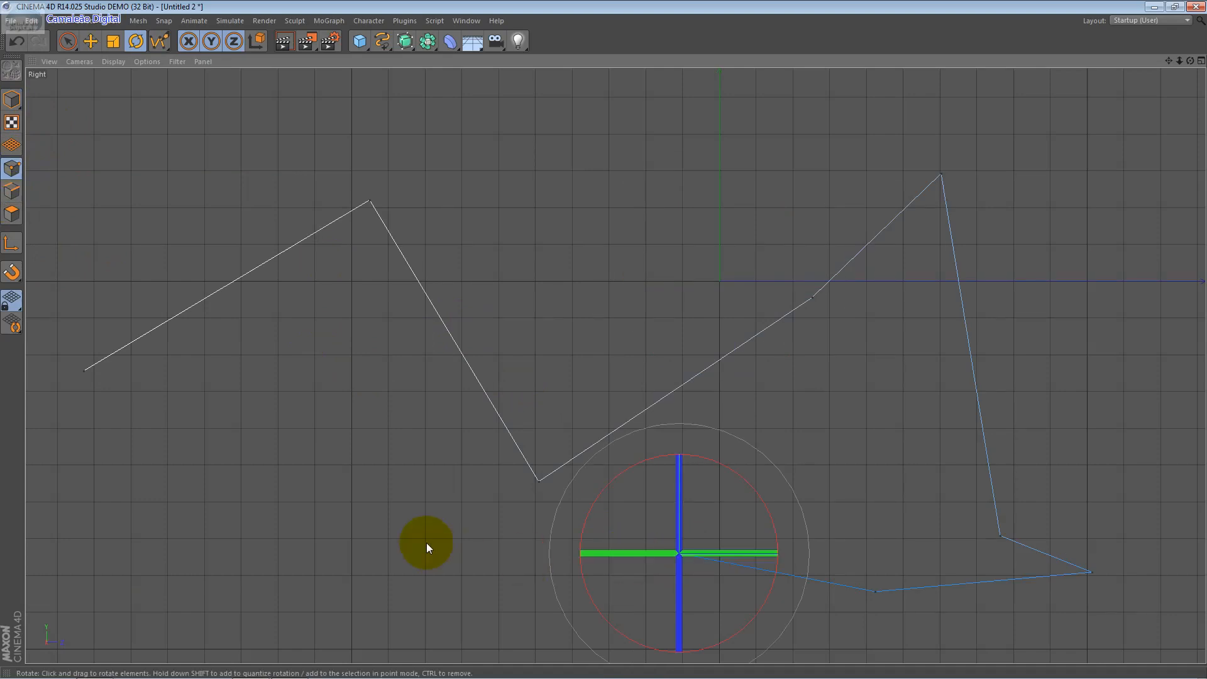
{"action": "left_click", "coordinate": [417, 557], "text": "ctrl"}
{"action": "left_click", "coordinate": [232, 474], "text": "ctrl"}
{"action": "left_click", "coordinate": [294, 370], "text": "ctrl"}
{"action": "left_click", "coordinate": [572, 268], "text": "ctrl"}
{"action": "left_click", "coordinate": [677, 193], "text": "ctrl"}
{"action": "left_click", "coordinate": [804, 164], "text": "ctrl"}
{"action": "left_click", "coordinate": [1061, 176], "text": "ctrl"}
{"action": "left_click", "coordinate": [1073, 420], "text": "ctrl"}
{"action": "left_click", "coordinate": [874, 462], "text": "ctrl"}
{"action": "key", "text": "Return"}
Delete the Linear spline and draw a five-point Cubic spline curving like a reversed C in the Right view
{"action": "left_click", "coordinate": [11, 100]}
{"action": "key", "text": "Delete"}
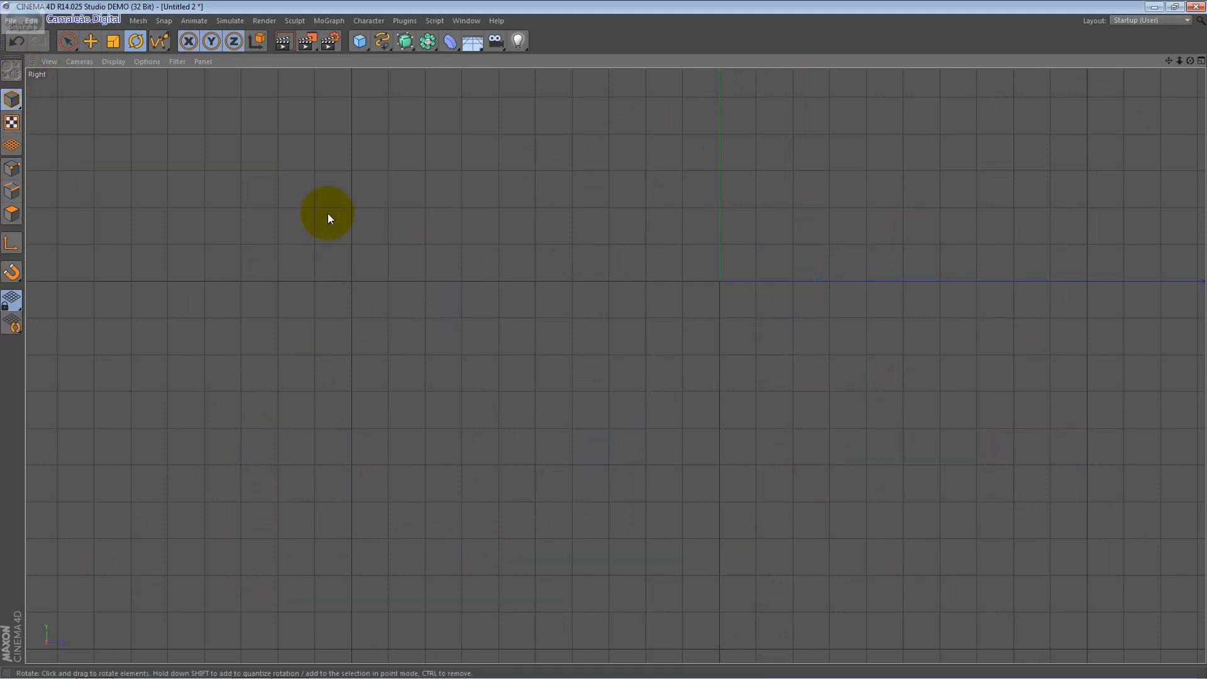
{"action": "left_click", "coordinate": [68, 20]}
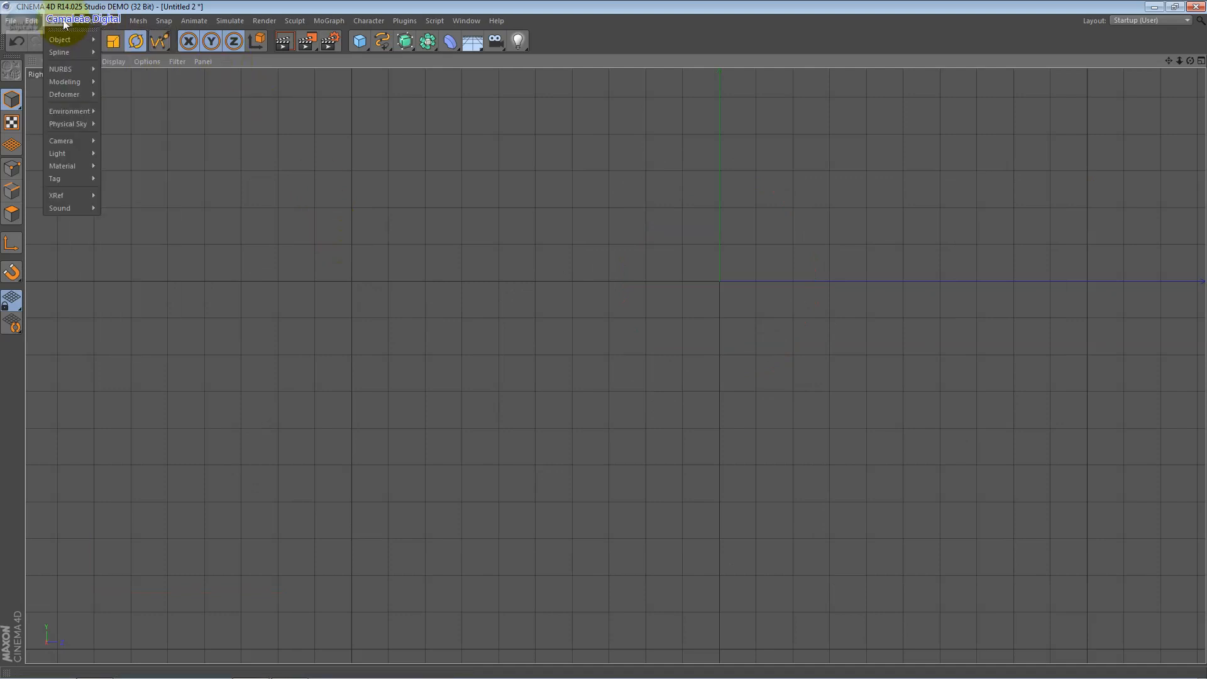
{"action": "mouse_move", "coordinate": [70, 44]}
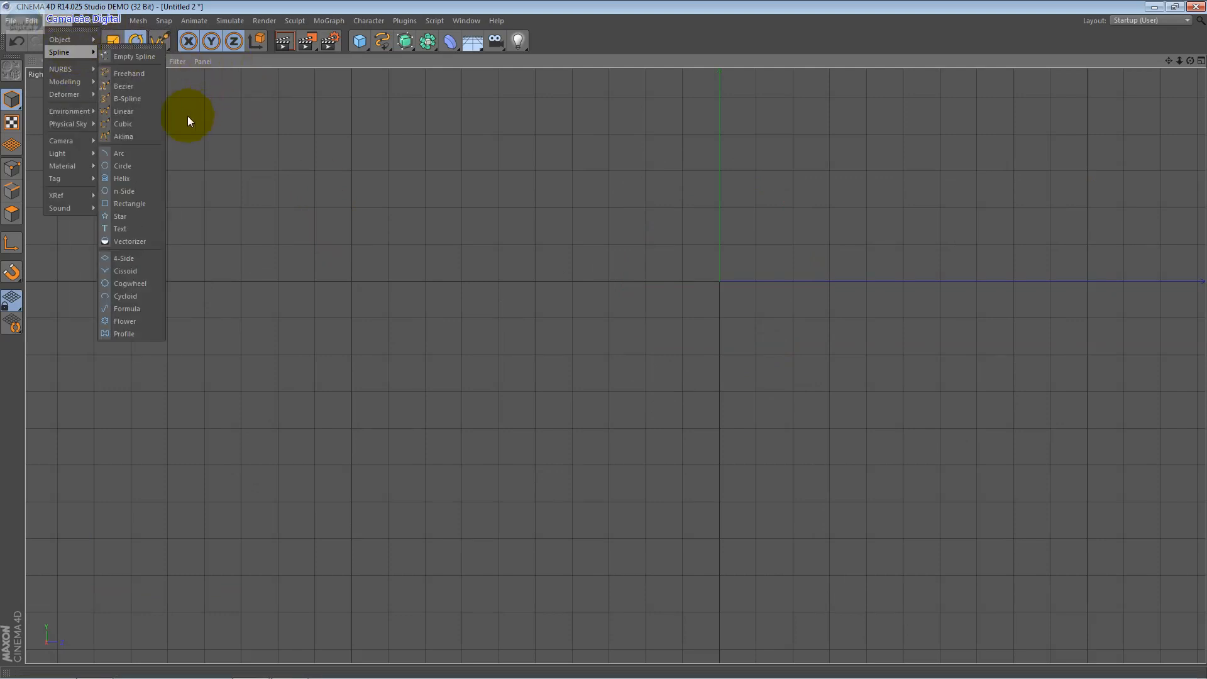
{"action": "left_click", "coordinate": [150, 126]}
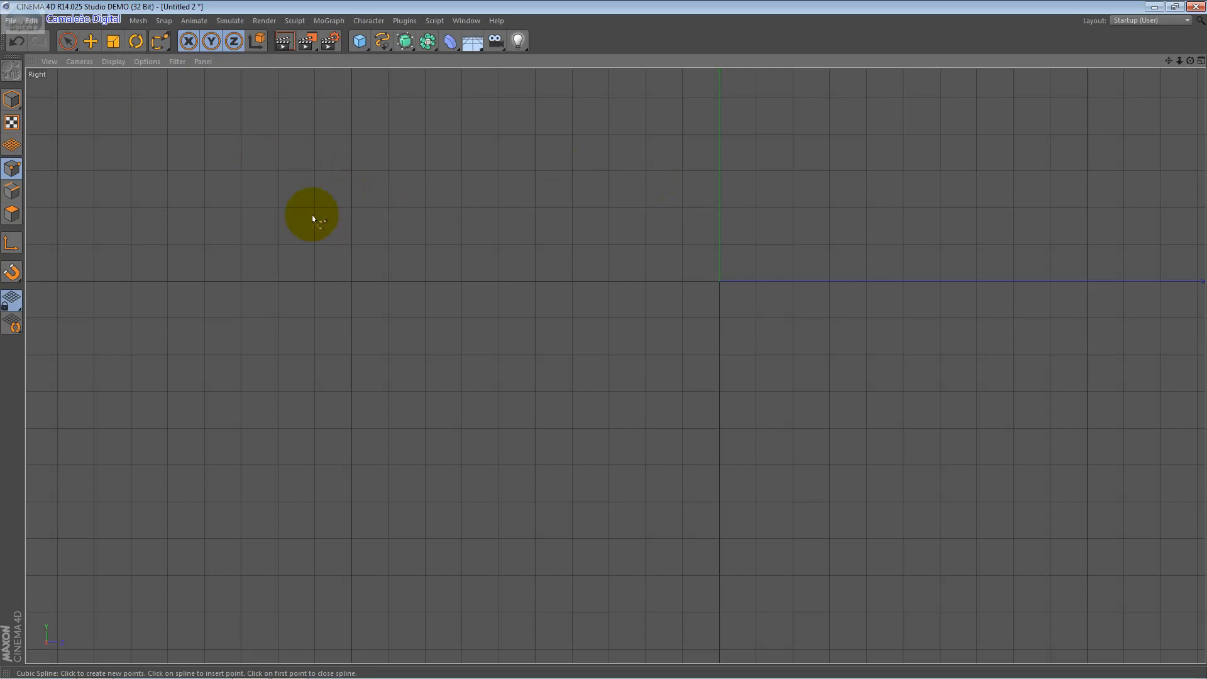
{"action": "left_click", "coordinate": [269, 196]}
{"action": "left_click", "coordinate": [613, 202]}
{"action": "left_click", "coordinate": [620, 484]}
{"action": "left_click", "coordinate": [376, 513]}
{"action": "left_click", "coordinate": [295, 484]}
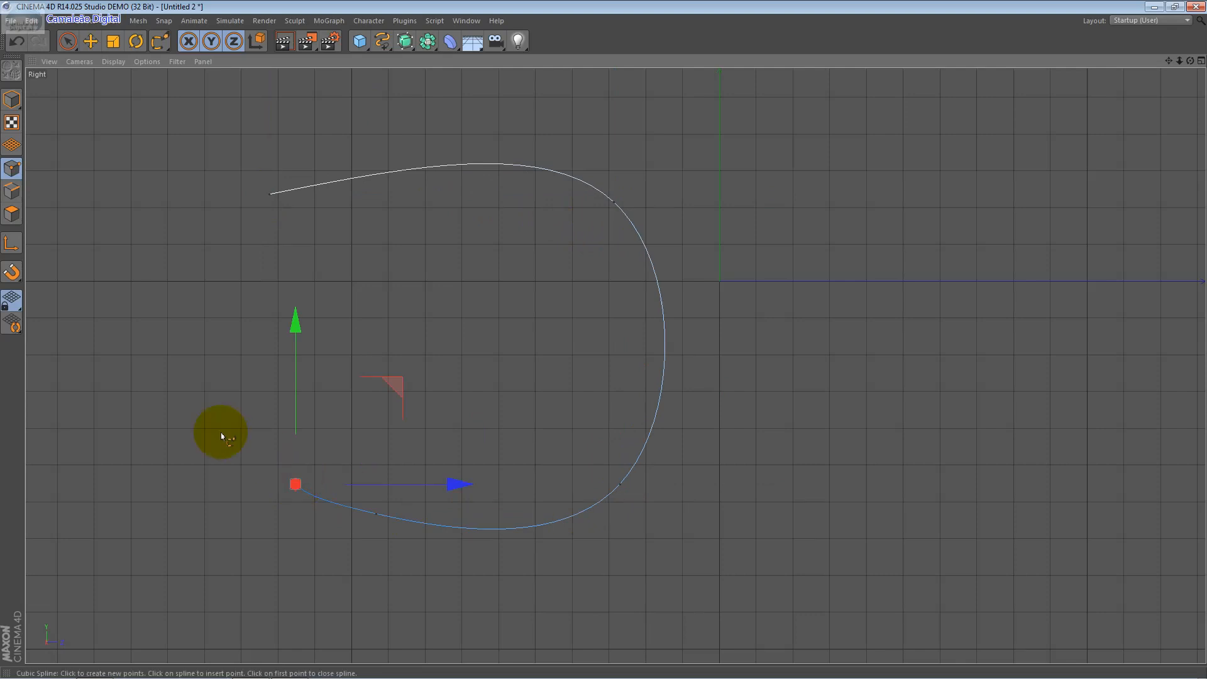
{"action": "key", "text": "r"}
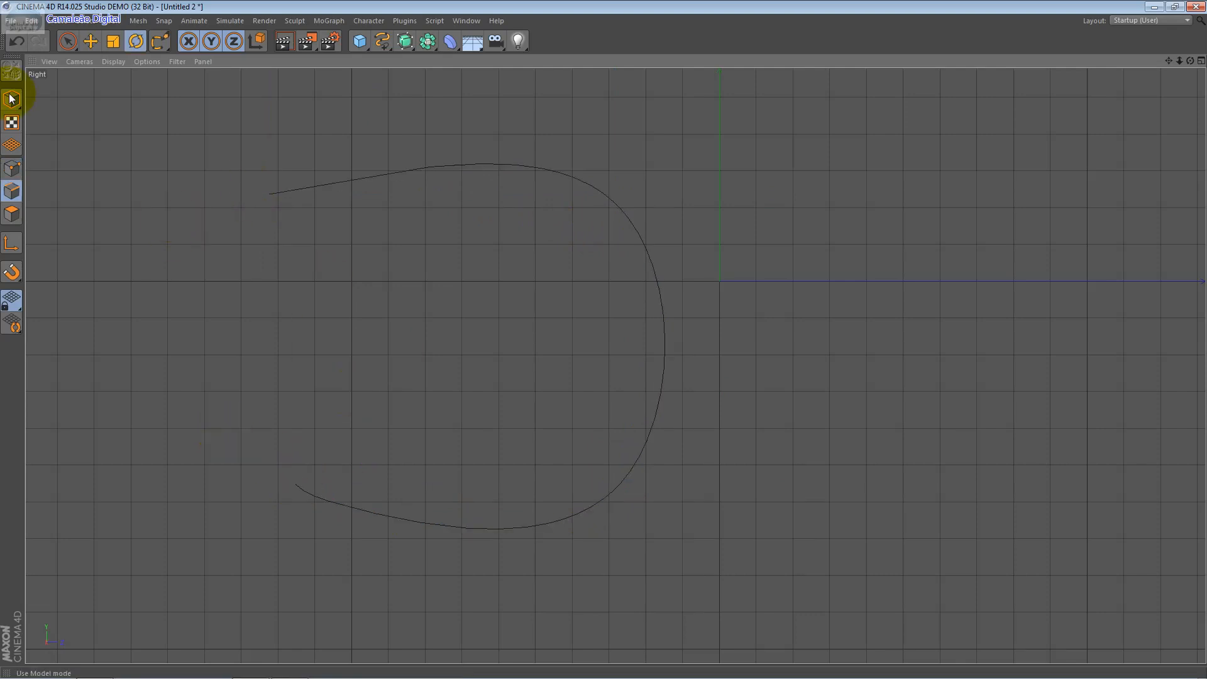
Extend the Cubic spline in point mode with nine more points that loop around the first curve and end on its starting point
{"action": "left_click", "coordinate": [12, 168]}
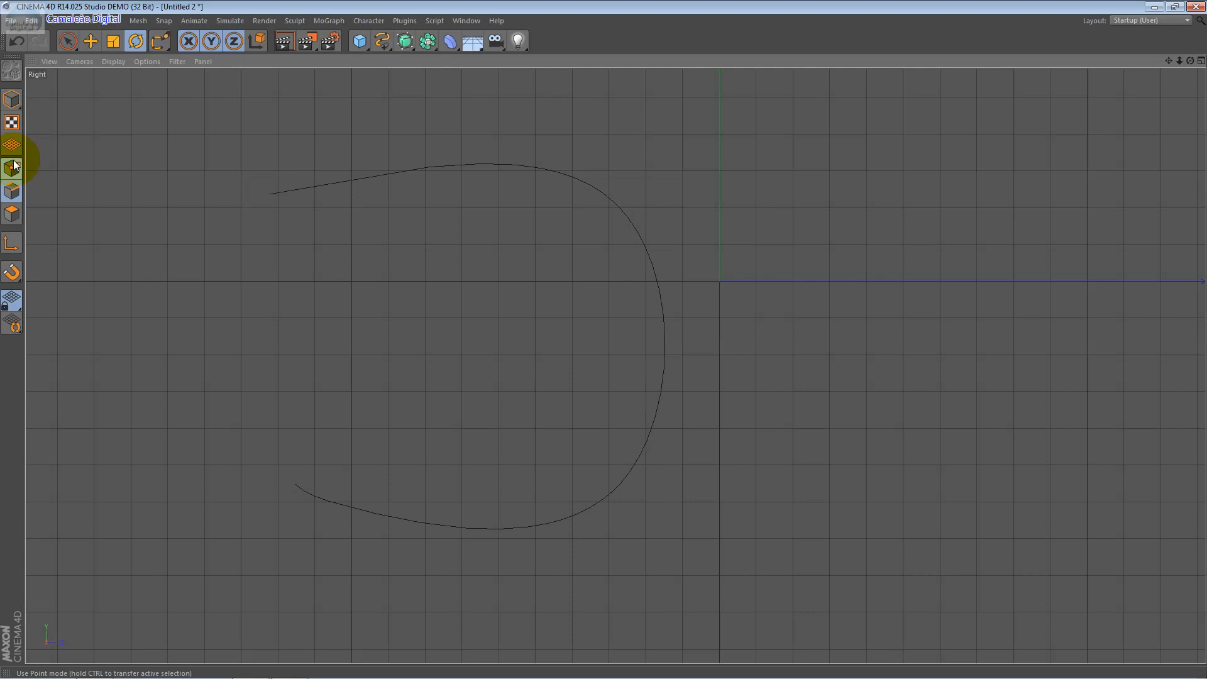
{"action": "left_click", "coordinate": [132, 349]}
{"action": "left_click", "coordinate": [221, 347], "text": "ctrl"}
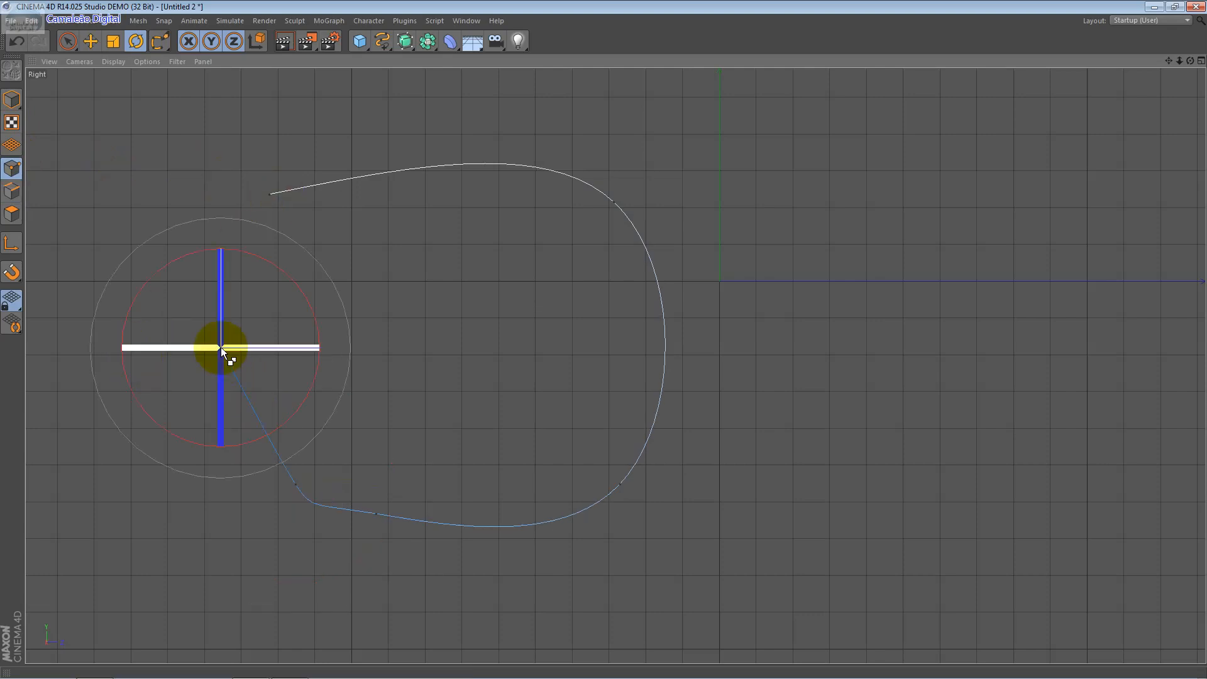
{"action": "left_click", "coordinate": [124, 470], "text": "ctrl"}
{"action": "left_click", "coordinate": [227, 572], "text": "ctrl"}
{"action": "left_click", "coordinate": [619, 616], "text": "ctrl"}
{"action": "left_click", "coordinate": [990, 533], "text": "ctrl"}
{"action": "left_click", "coordinate": [981, 176], "text": "ctrl"}
{"action": "left_click", "coordinate": [549, 98], "text": "ctrl"}
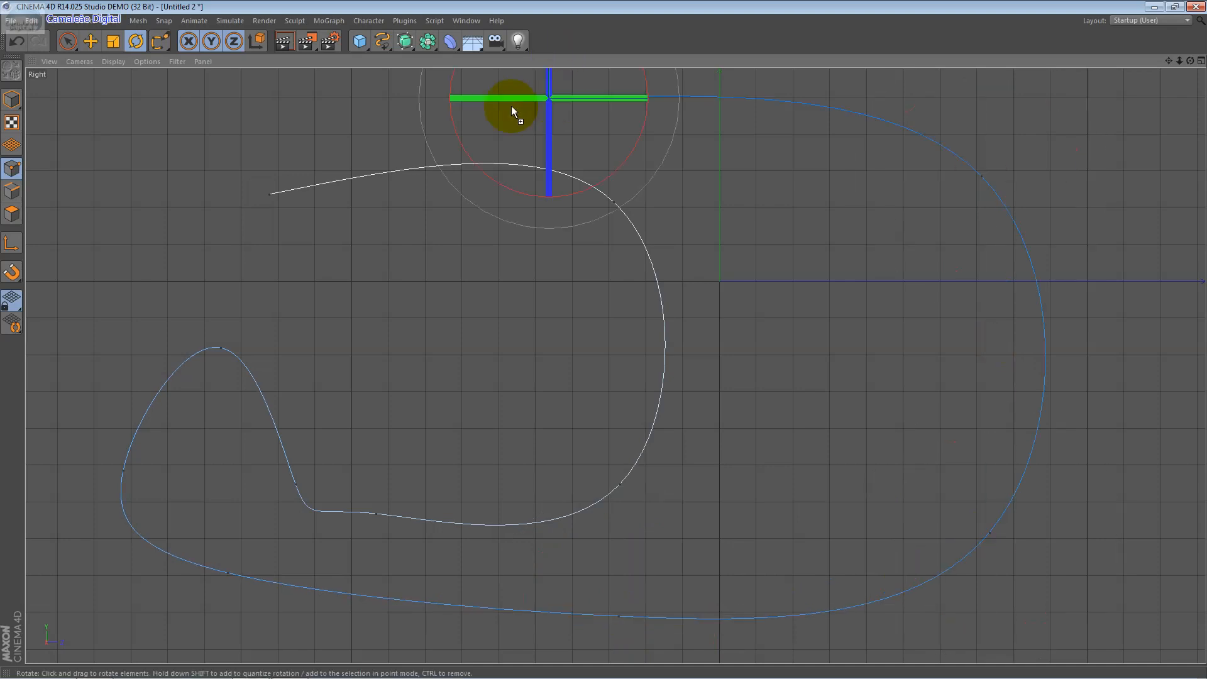
{"action": "left_click", "coordinate": [315, 122], "text": "ctrl"}
{"action": "left_click", "coordinate": [269, 193], "text": "ctrl"}
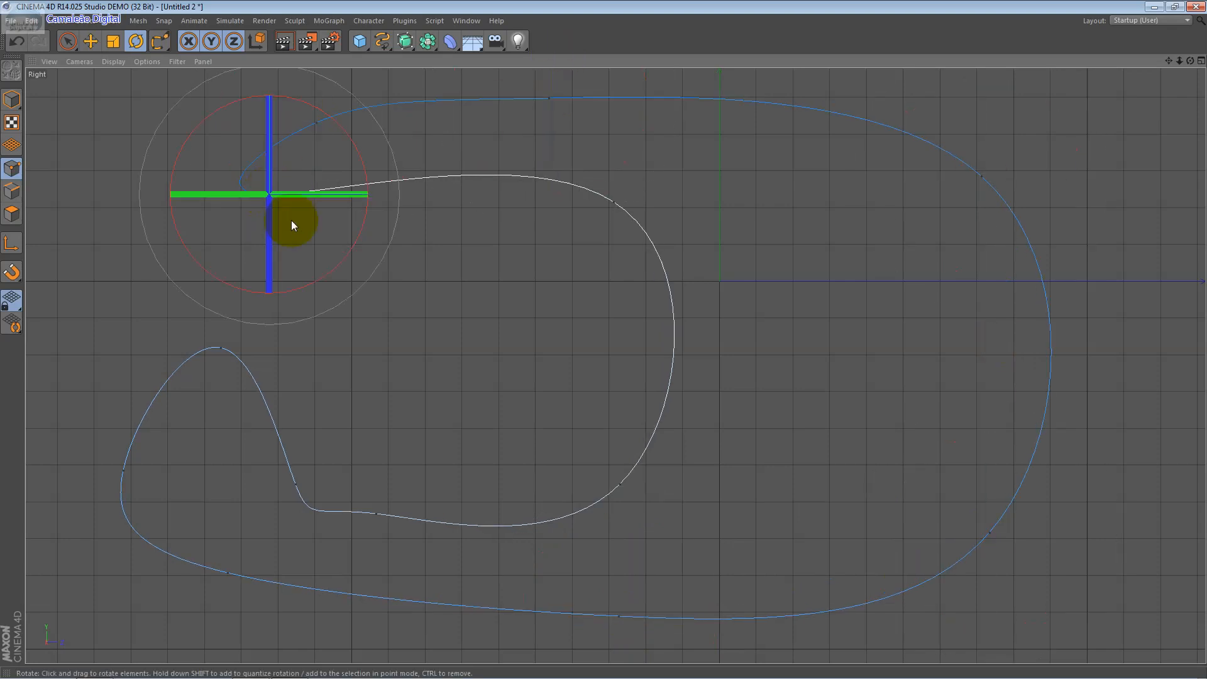
{"action": "key", "text": "Return"}
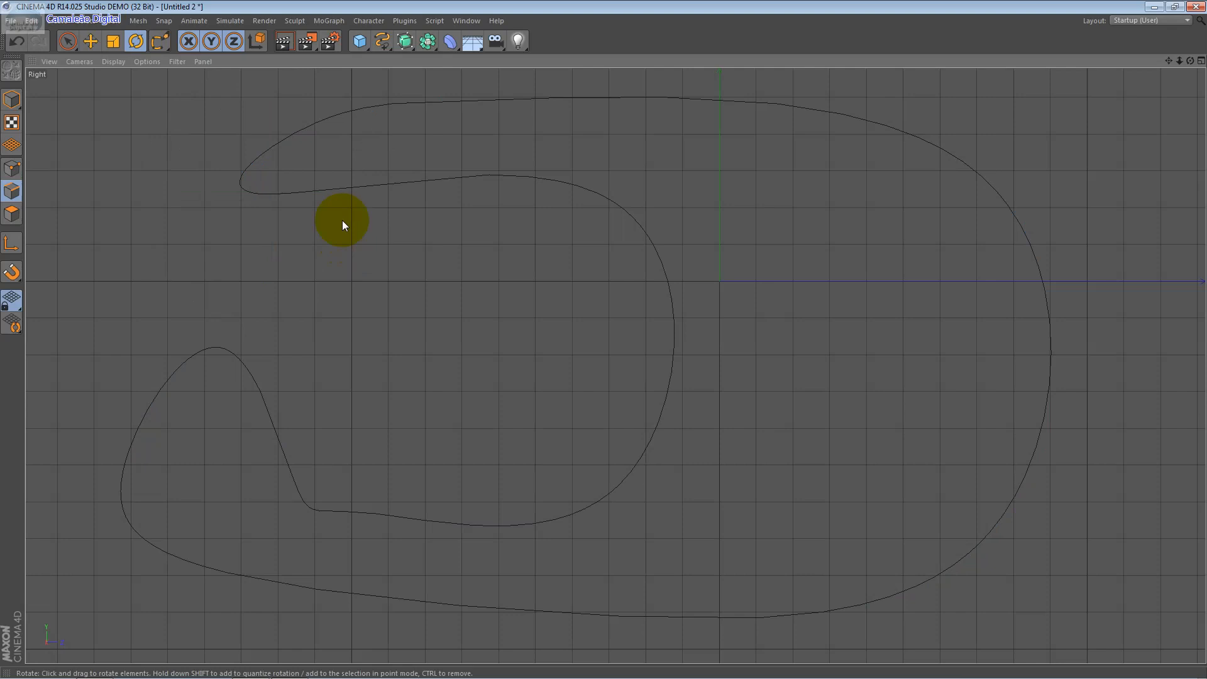
Move the whole Cubic spline in model mode with the Move tool and delete it
{"action": "left_click", "coordinate": [11, 100]}
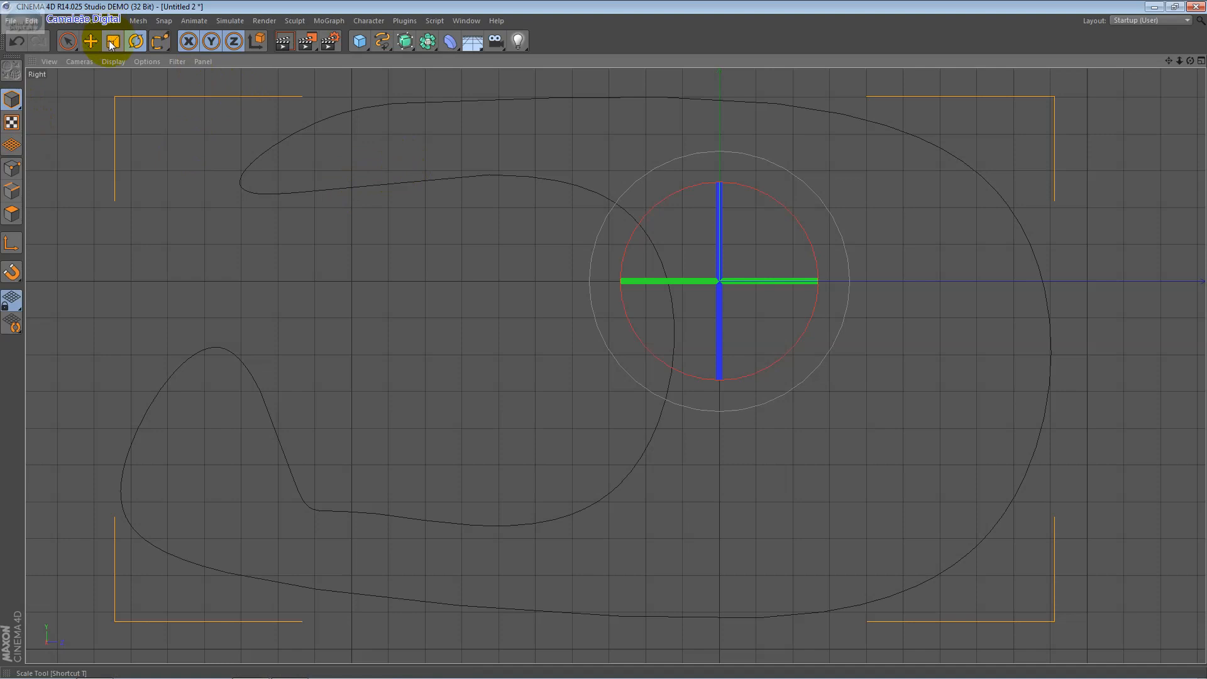
{"action": "key", "text": "e"}
{"action": "left_click_drag", "start_coordinate": [720, 198], "coordinate": [714, 222]}
{"action": "left_click", "coordinate": [68, 41]}
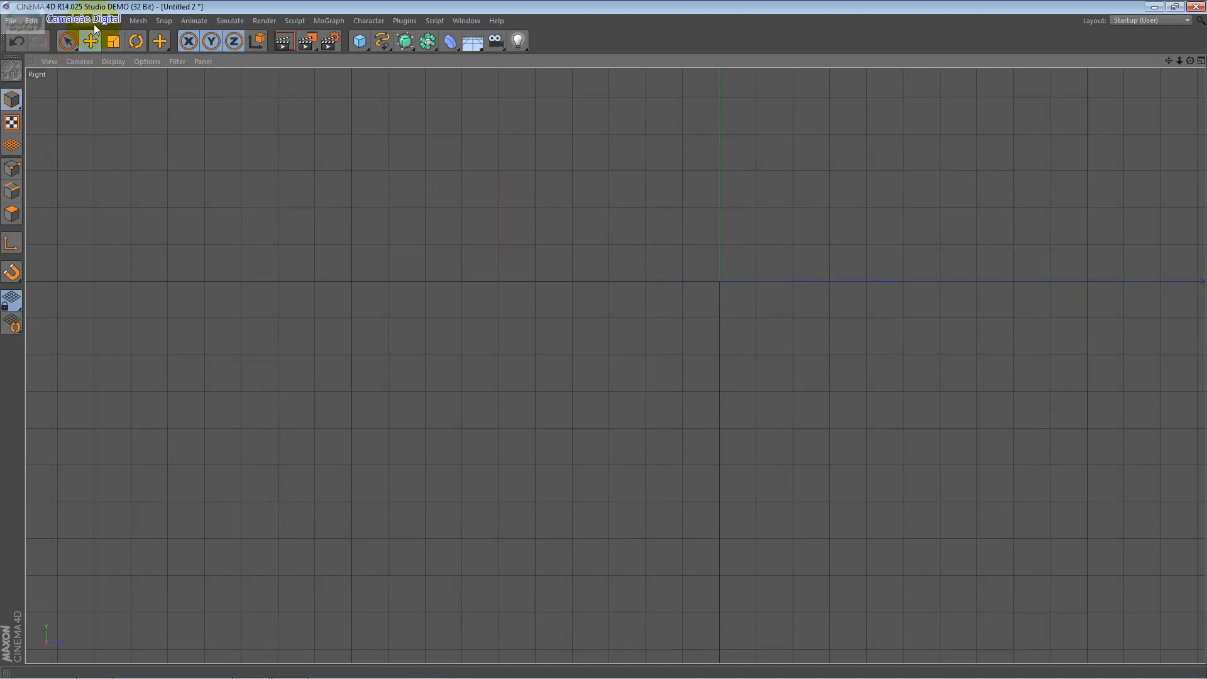
Draw a closed Akima spline in the Right view with three tall peaks, returning underneath them to its starting point
{"action": "left_click", "coordinate": [69, 23]}
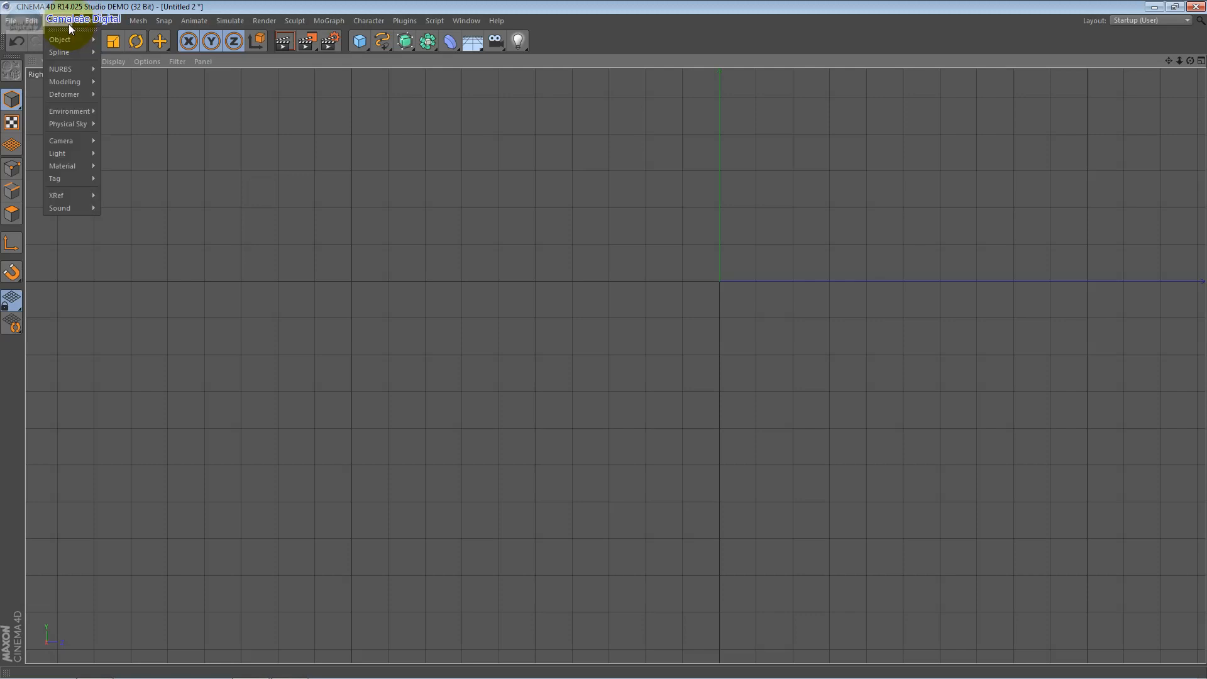
{"action": "mouse_move", "coordinate": [78, 69]}
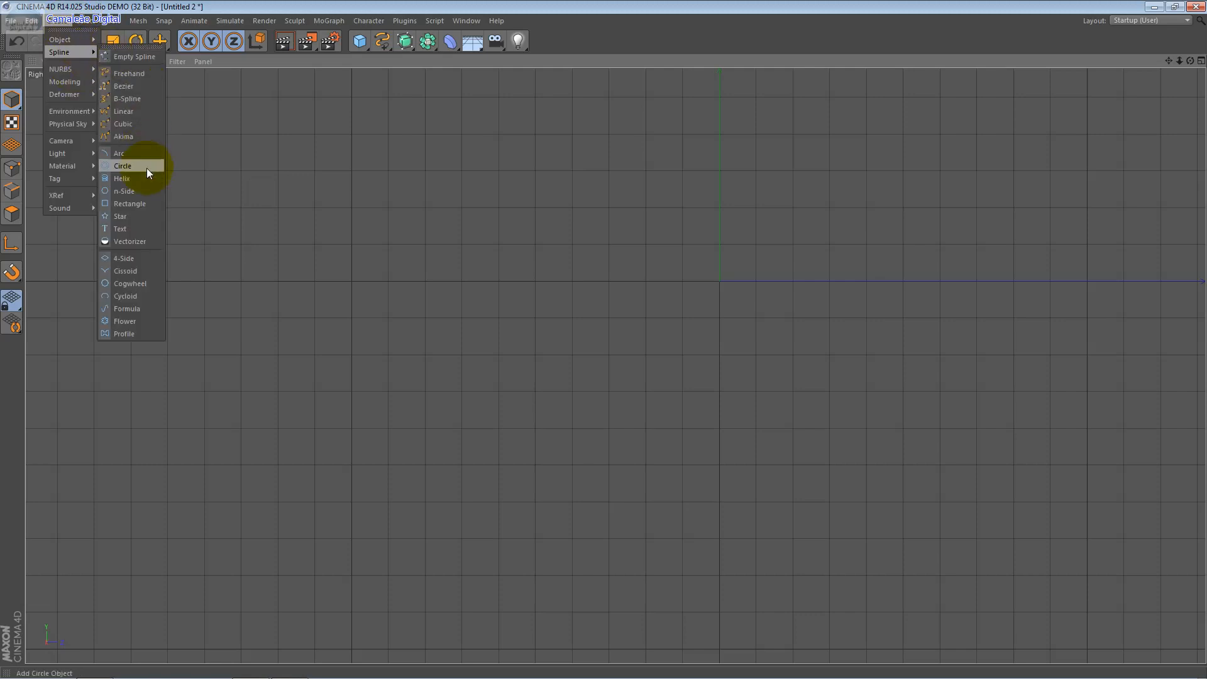
{"action": "left_click", "coordinate": [149, 135]}
{"action": "left_click", "coordinate": [113, 519]}
{"action": "left_click", "coordinate": [193, 122]}
{"action": "left_click", "coordinate": [337, 480]}
{"action": "left_click", "coordinate": [520, 166]}
{"action": "left_click", "coordinate": [612, 434]}
{"action": "left_click", "coordinate": [690, 536]}
{"action": "left_click", "coordinate": [864, 192]}
{"action": "left_click", "coordinate": [966, 259]}
{"action": "left_click", "coordinate": [999, 518]}
{"action": "left_click", "coordinate": [907, 604]}
{"action": "left_click", "coordinate": [632, 635]}
{"action": "left_click", "coordinate": [323, 588]}
{"action": "left_click", "coordinate": [112, 521]}
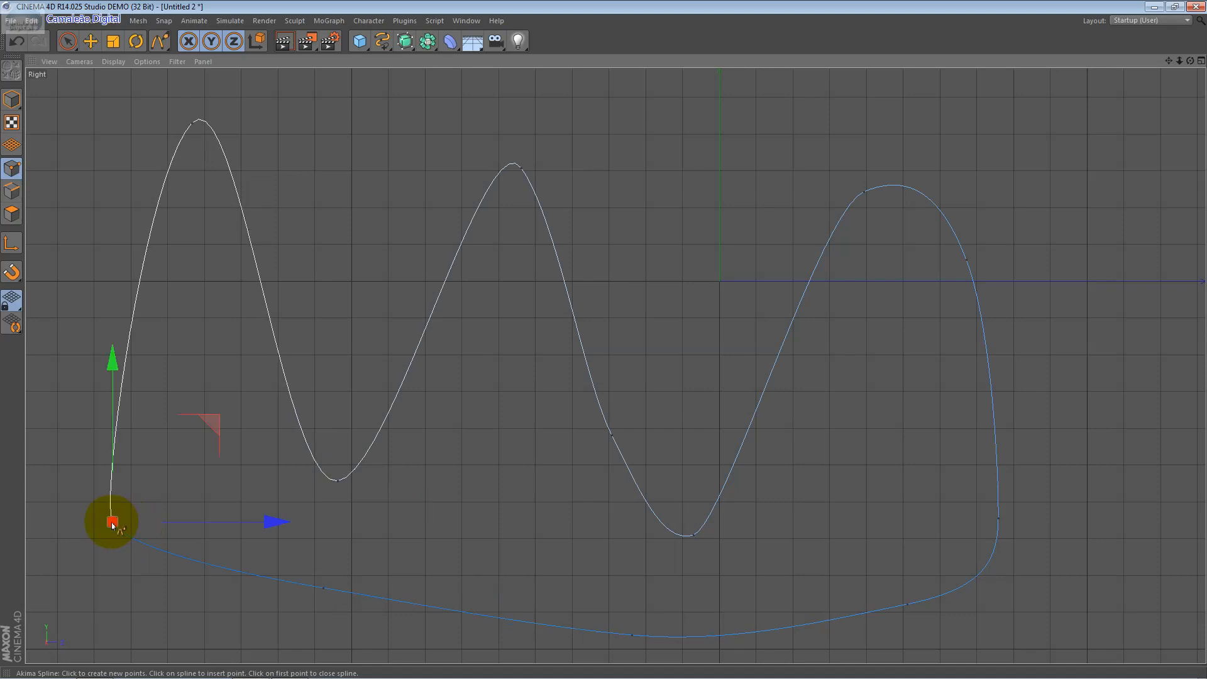
{"action": "key", "text": "Return"}
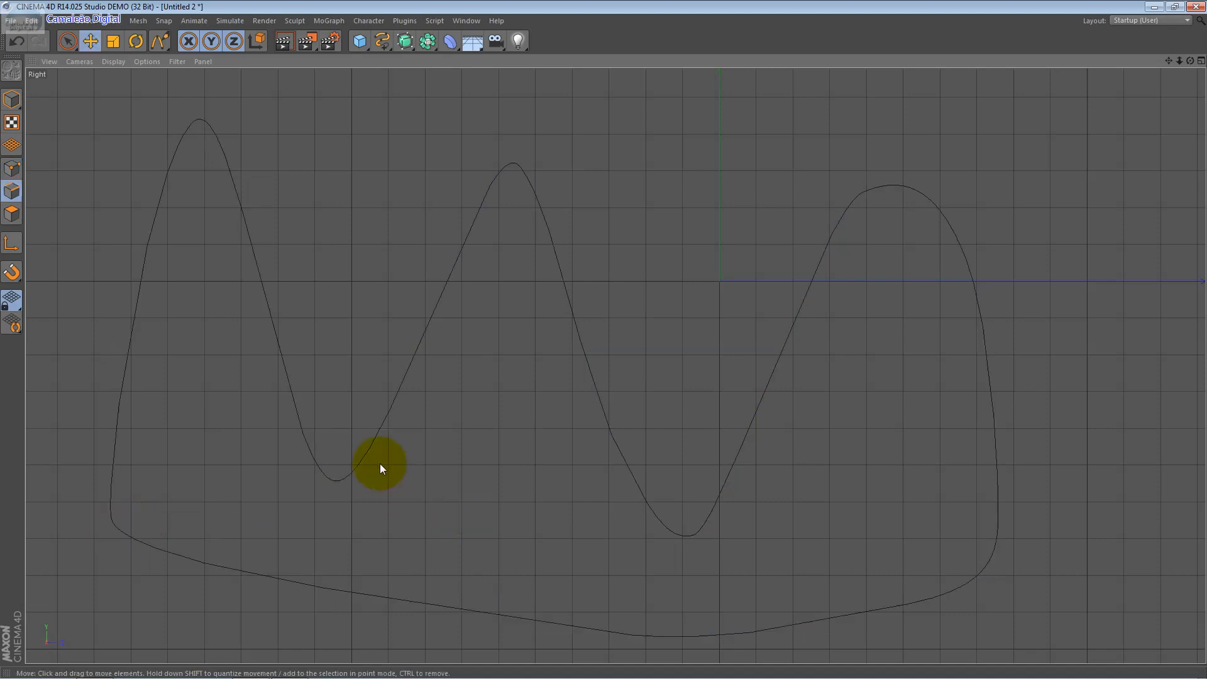
Delete the Akima spline and add an Arc spline primitive in the Right view
{"action": "left_click", "coordinate": [12, 99]}
{"action": "key", "text": "Delete"}
{"action": "left_click", "coordinate": [77, 20]}
{"action": "left_click", "coordinate": [64, 28]}
{"action": "mouse_move", "coordinate": [74, 50]}
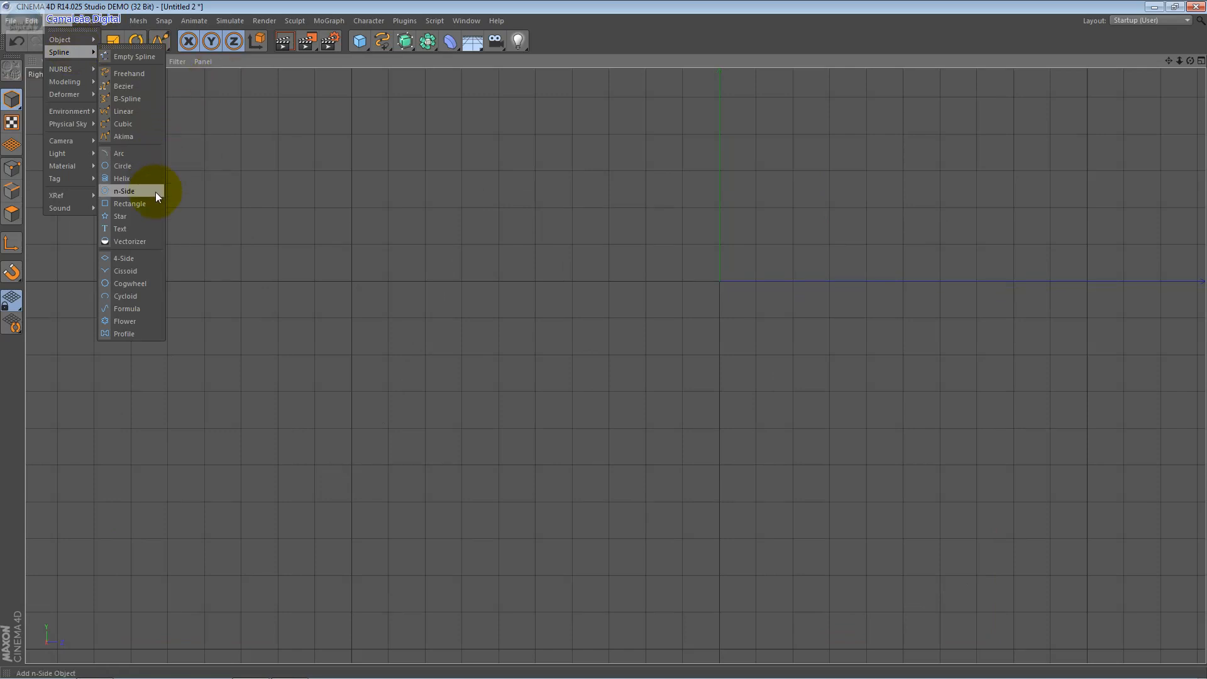
{"action": "left_click", "coordinate": [153, 153]}
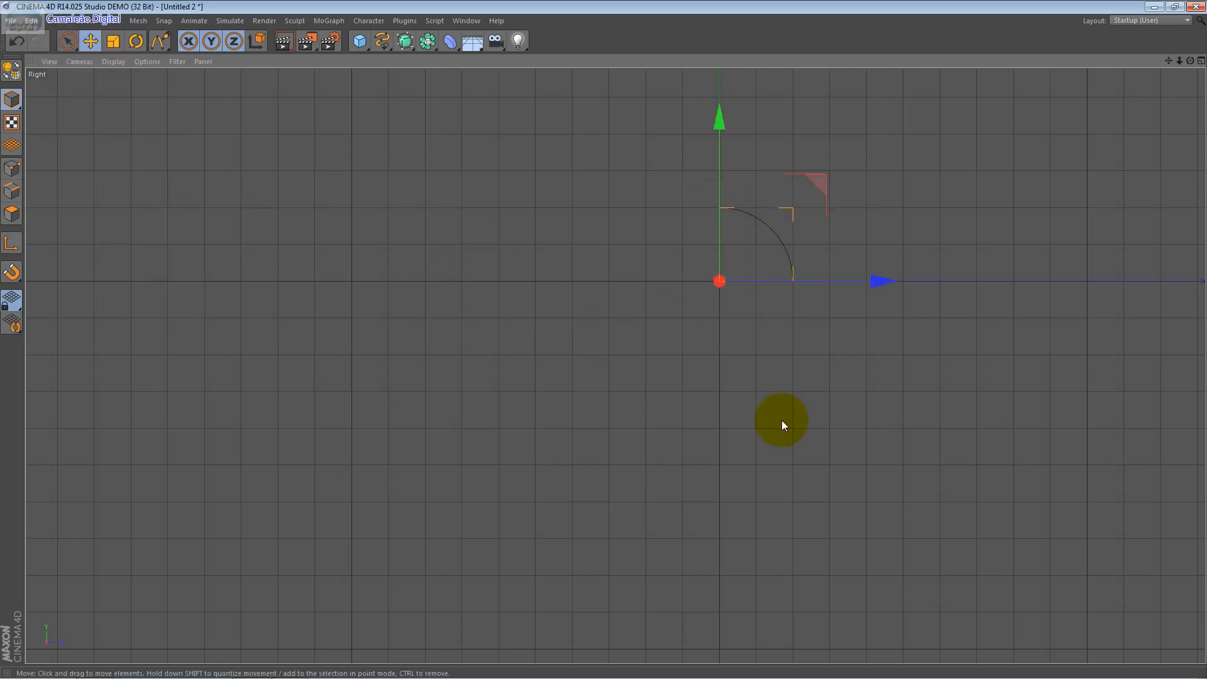
Replace the arc with a new Arc spline added in the maximized Perspective view
{"action": "key", "text": "Delete"}
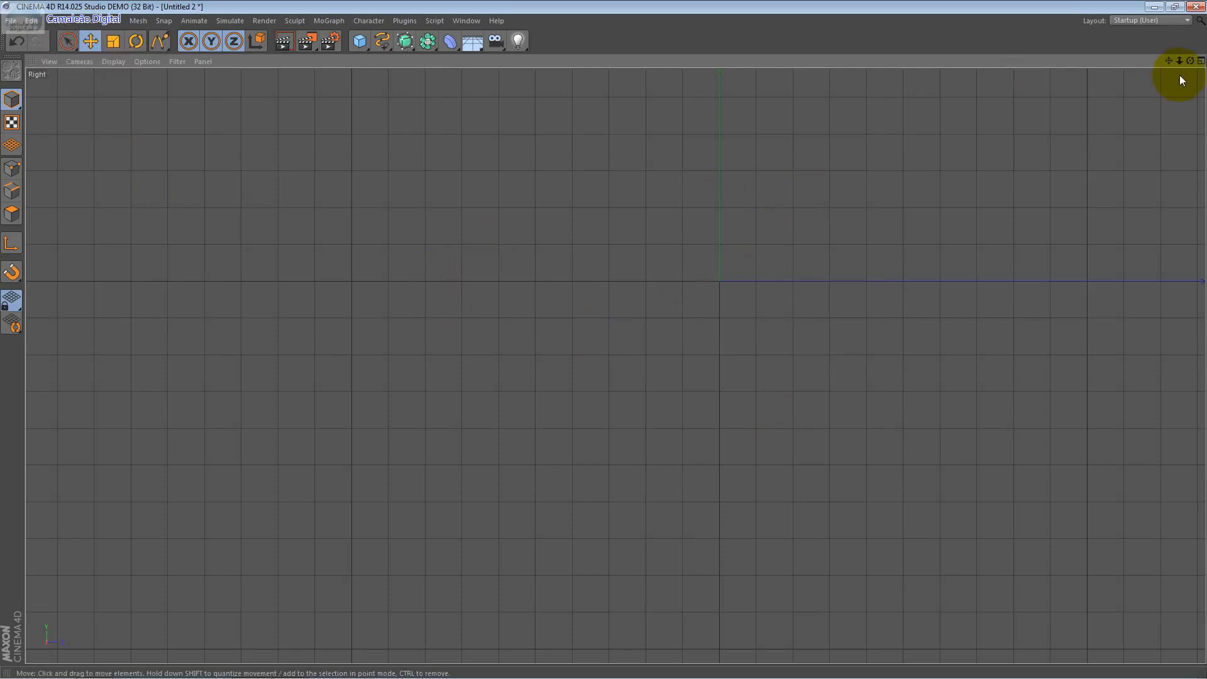
{"action": "left_click", "coordinate": [1201, 61]}
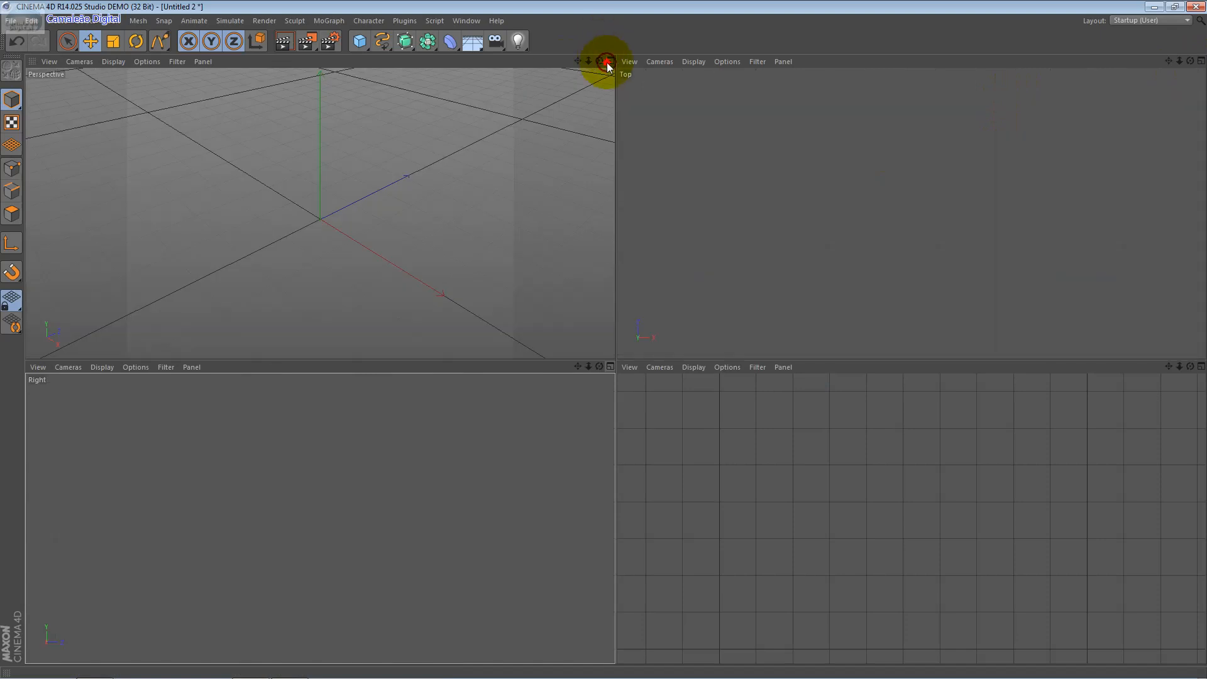
{"action": "left_click", "coordinate": [610, 60]}
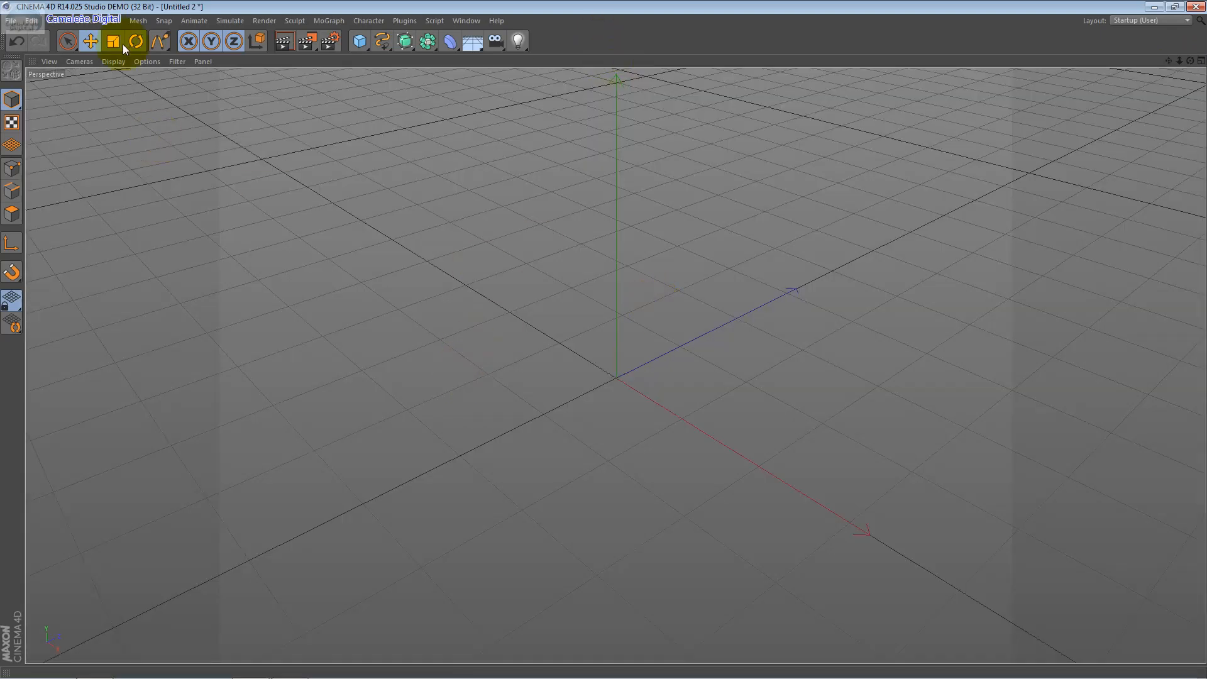
{"action": "left_click", "coordinate": [59, 26]}
{"action": "left_click", "coordinate": [59, 26]}
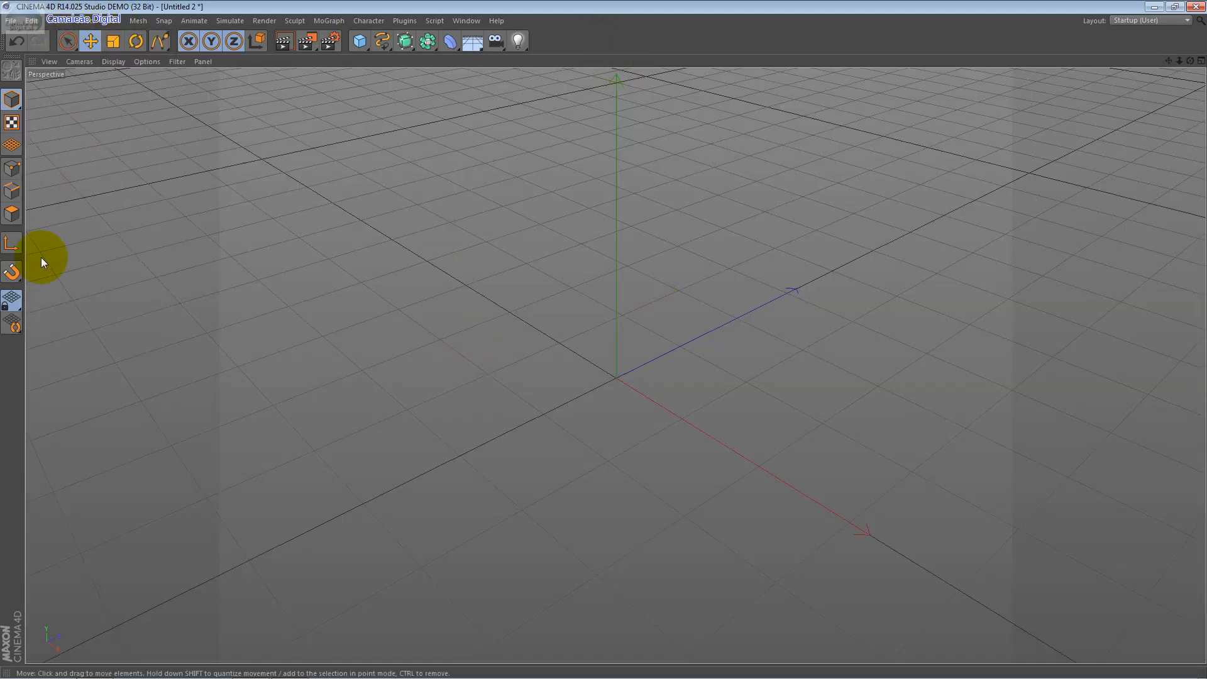
{"action": "left_click", "coordinate": [75, 23]}
{"action": "mouse_move", "coordinate": [59, 21]}
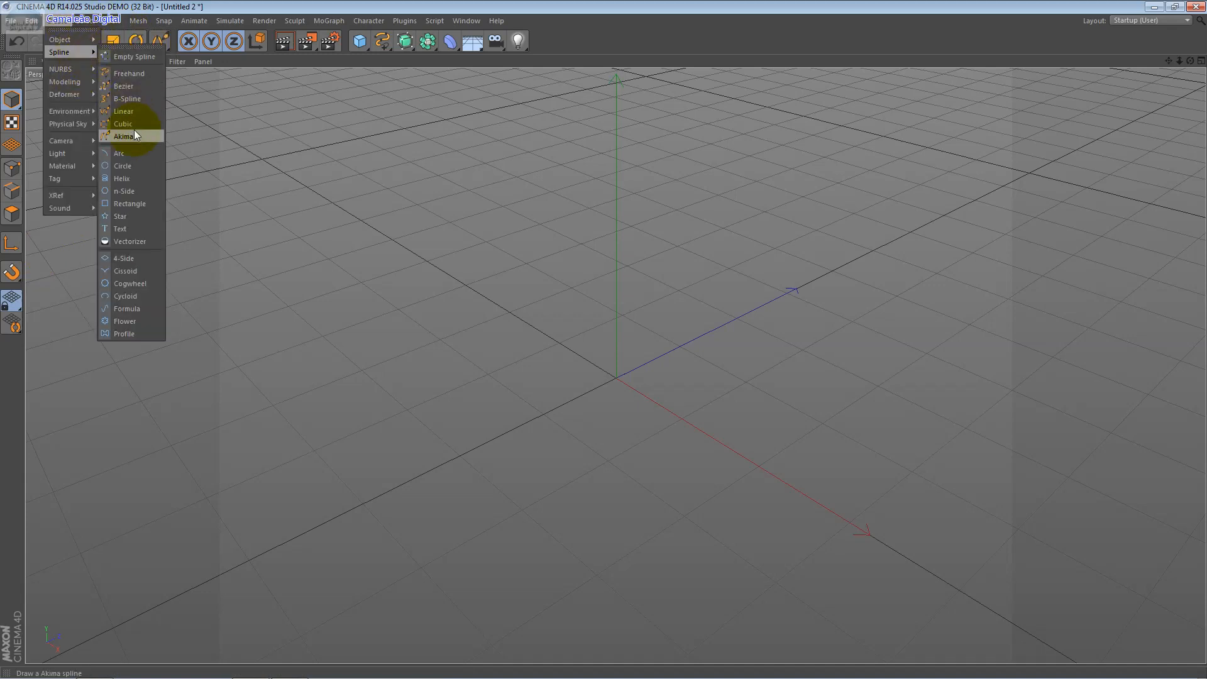
{"action": "left_click", "coordinate": [136, 153]}
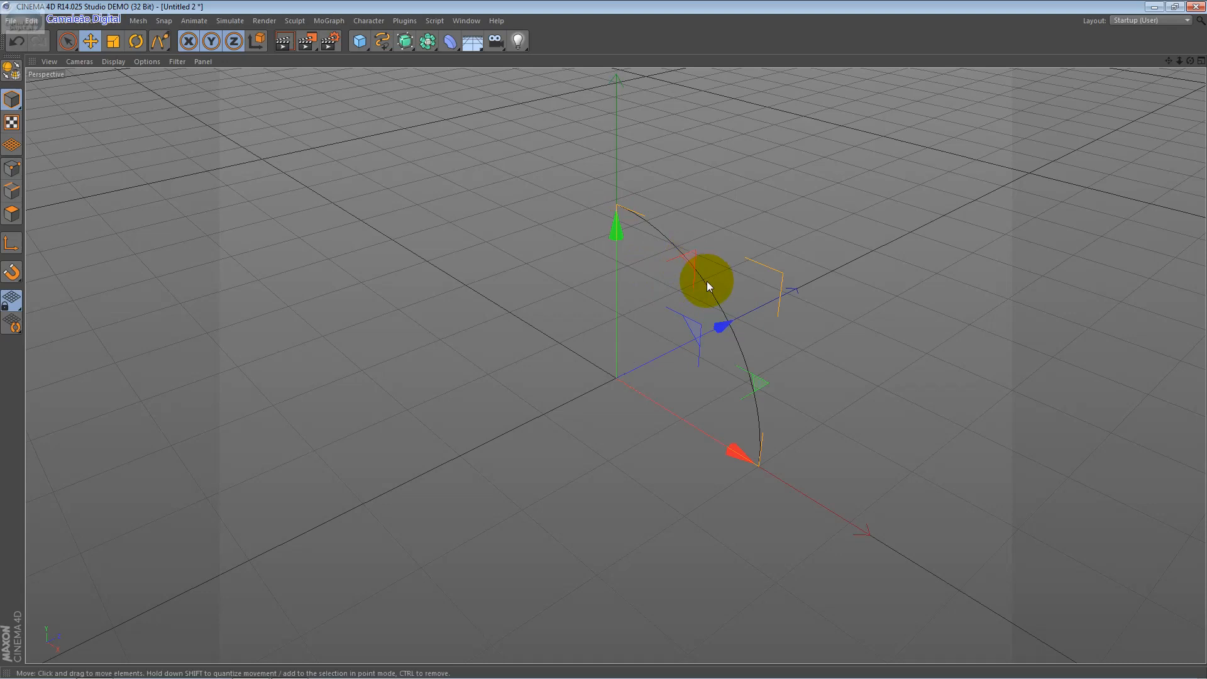
Open the arc's attributes beside it and set the radius to 228 cm, start angle to 2° and end angle to 89°
{"action": "key", "text": "shift+F5"}
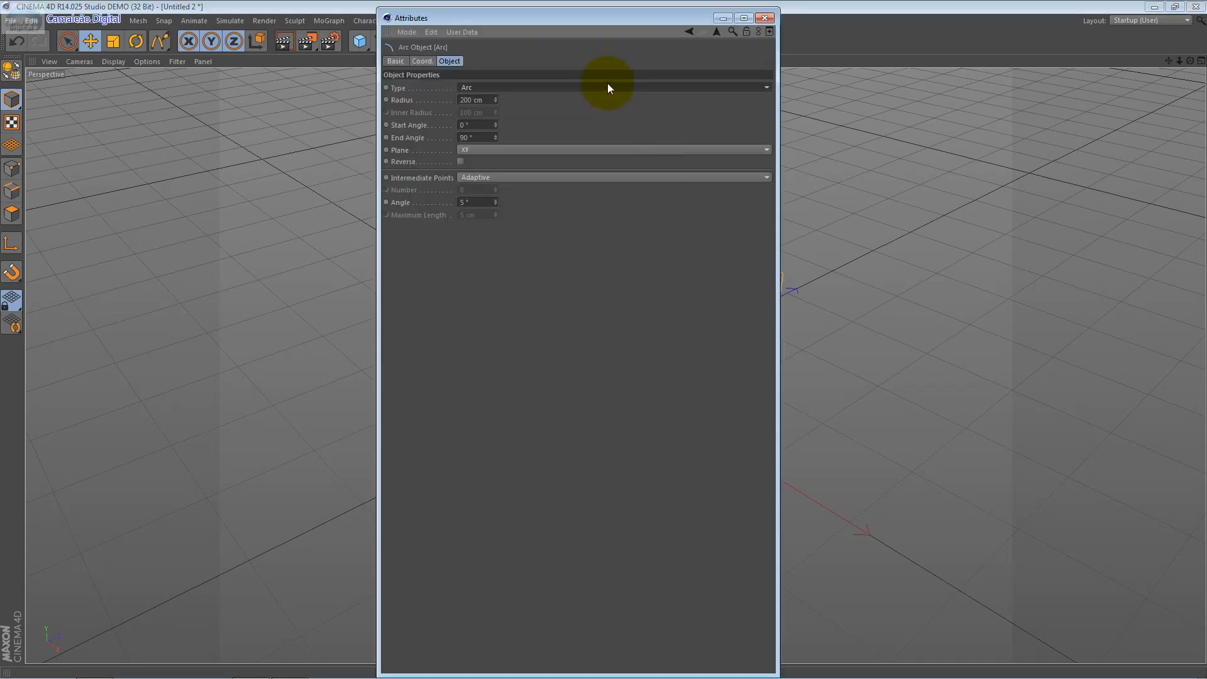
{"action": "left_click_drag", "start_coordinate": [680, 18], "coordinate": [395, 194]}
{"action": "left_click_drag", "start_coordinate": [494, 276], "coordinate": [439, 280]}
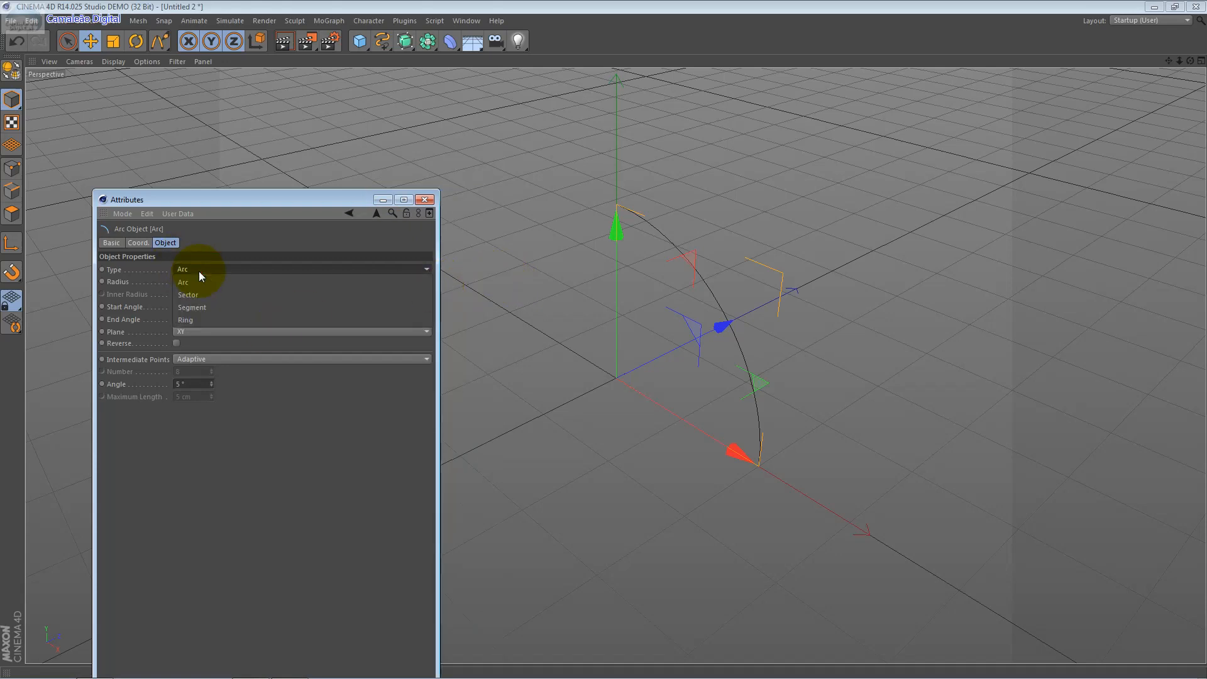
{"action": "left_click_drag", "start_coordinate": [210, 281], "coordinate": [210, 264]}
{"action": "mouse_move", "coordinate": [214, 308]}
{"action": "left_mouse_down"}
{"action": "mouse_move", "coordinate": [212, 409]}
{"action": "mouse_move", "coordinate": [212, 320]}
{"action": "left_mouse_up"}
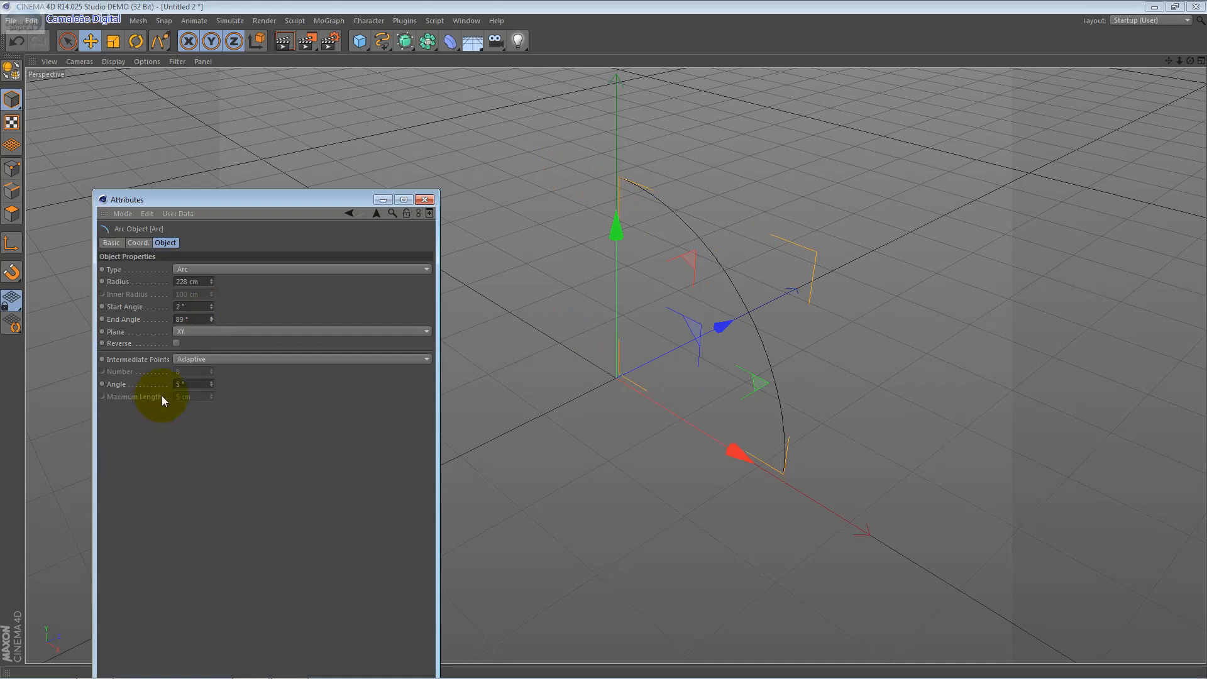
Set the arc's intermediate points to Natural with a number of 19, and check the arc in point mode
{"action": "left_click", "coordinate": [207, 357]}
{"action": "left_click", "coordinate": [213, 390]}
{"action": "left_click", "coordinate": [226, 360]}
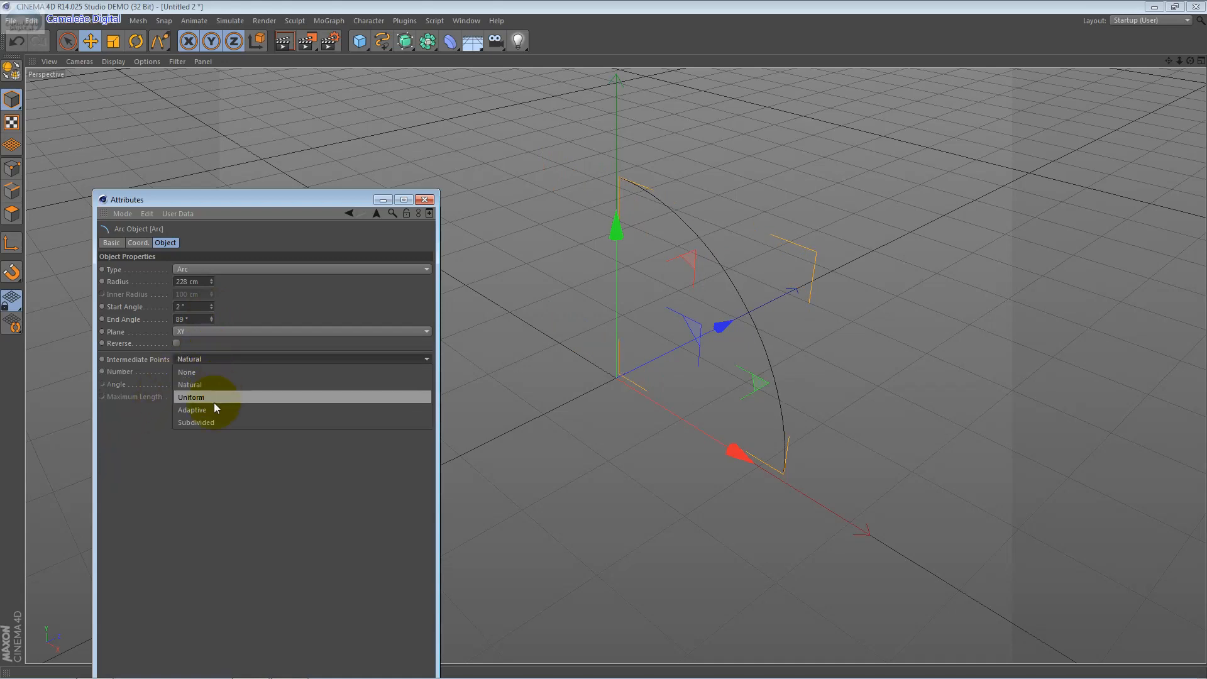
{"action": "left_click", "coordinate": [224, 357]}
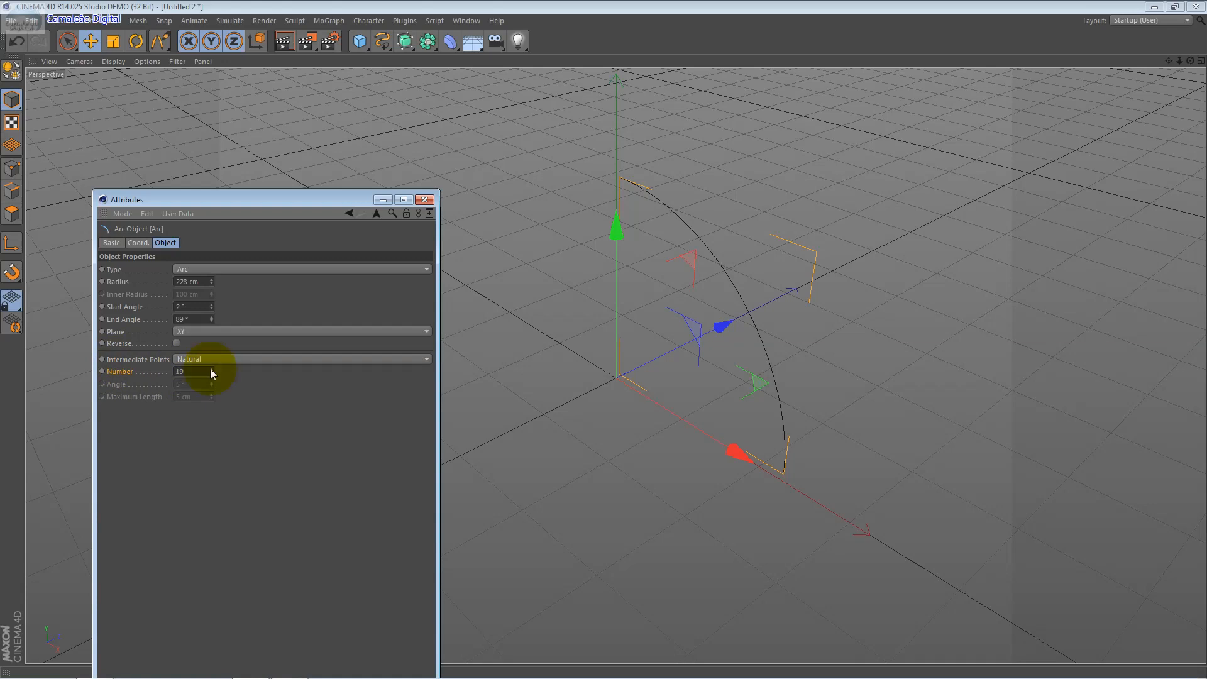
{"action": "left_click", "coordinate": [12, 168]}
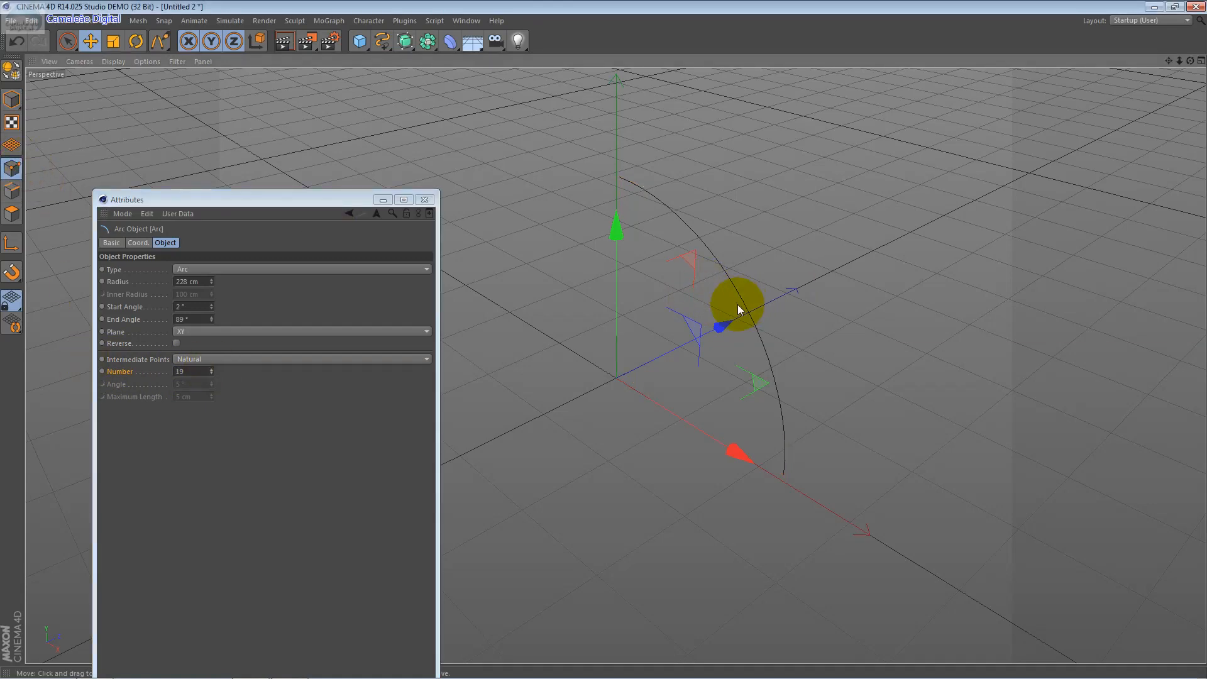
{"action": "left_click", "coordinate": [12, 98]}
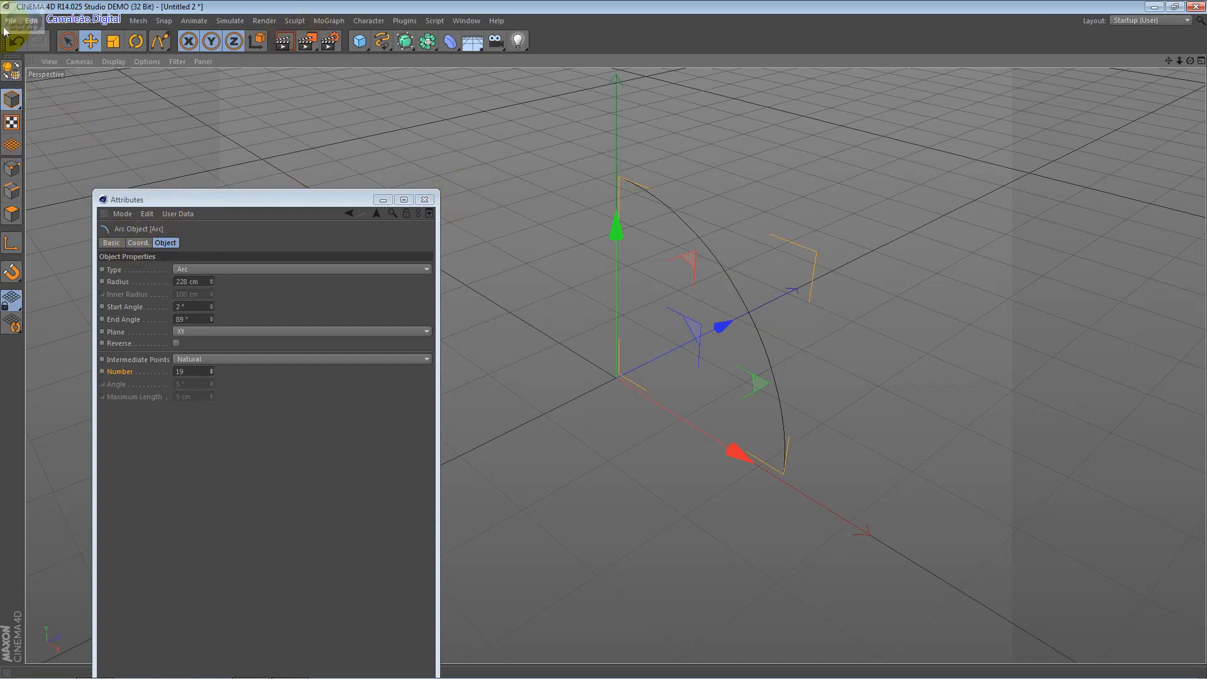
Add a Circle spline, move it away from the origin, and set its radius to 206 cm
{"action": "left_click", "coordinate": [53, 20]}
{"action": "mouse_move", "coordinate": [96, 54]}
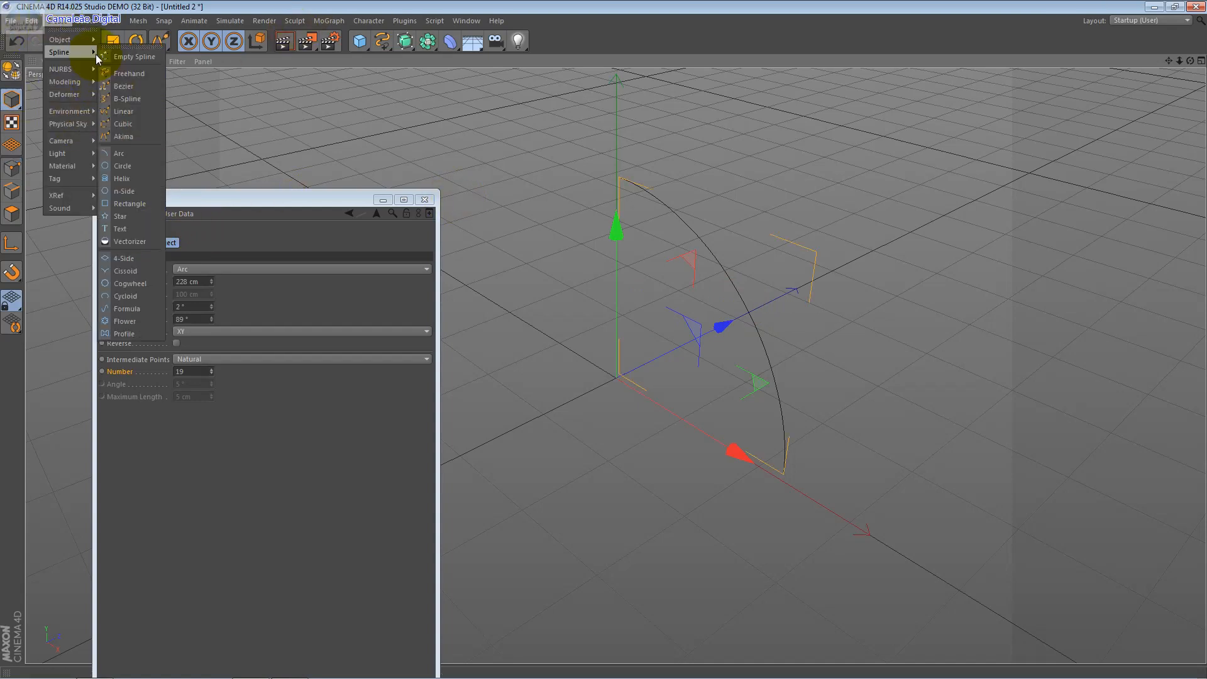
{"action": "left_click", "coordinate": [144, 166]}
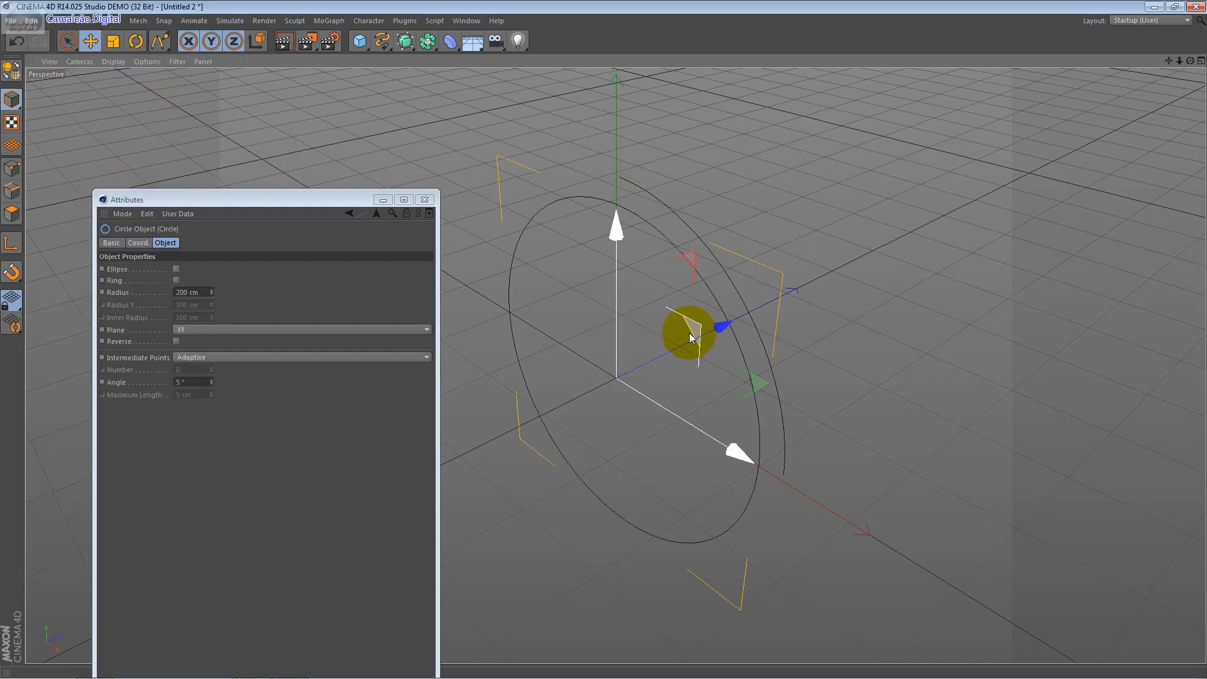
{"action": "left_click_drag", "start_coordinate": [714, 326], "coordinate": [651, 365]}
{"action": "left_click_drag", "start_coordinate": [207, 298], "coordinate": [214, 297]}
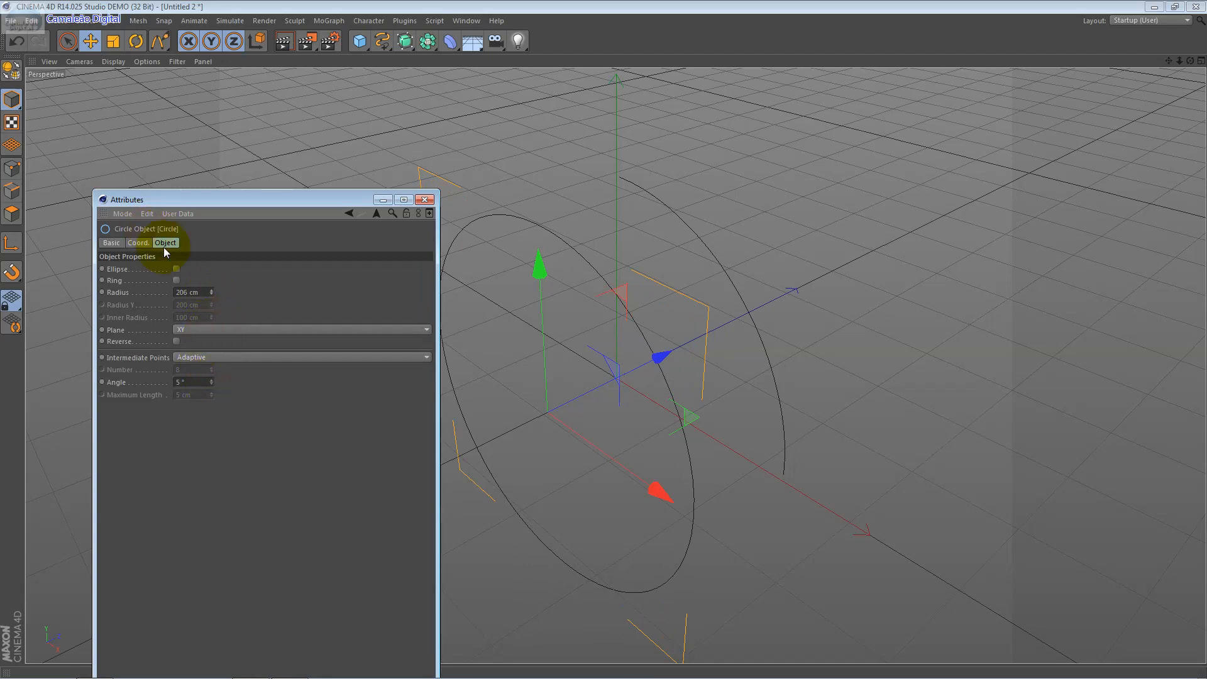
Enable Ellipse and Ring on the circle, with radius 166 cm, Radius Y 175 cm and inner radius 118 cm
{"action": "left_click", "coordinate": [176, 269]}
{"action": "left_click", "coordinate": [176, 281]}
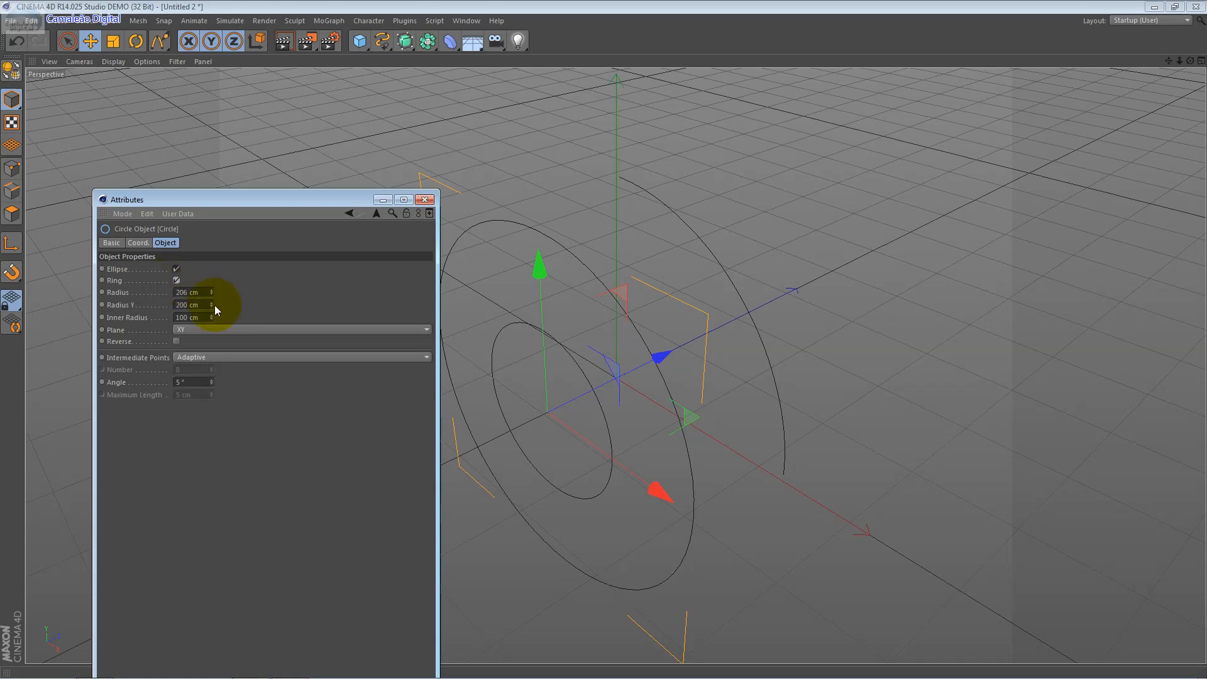
{"action": "left_click_drag", "start_coordinate": [212, 305], "coordinate": [189, 295]}
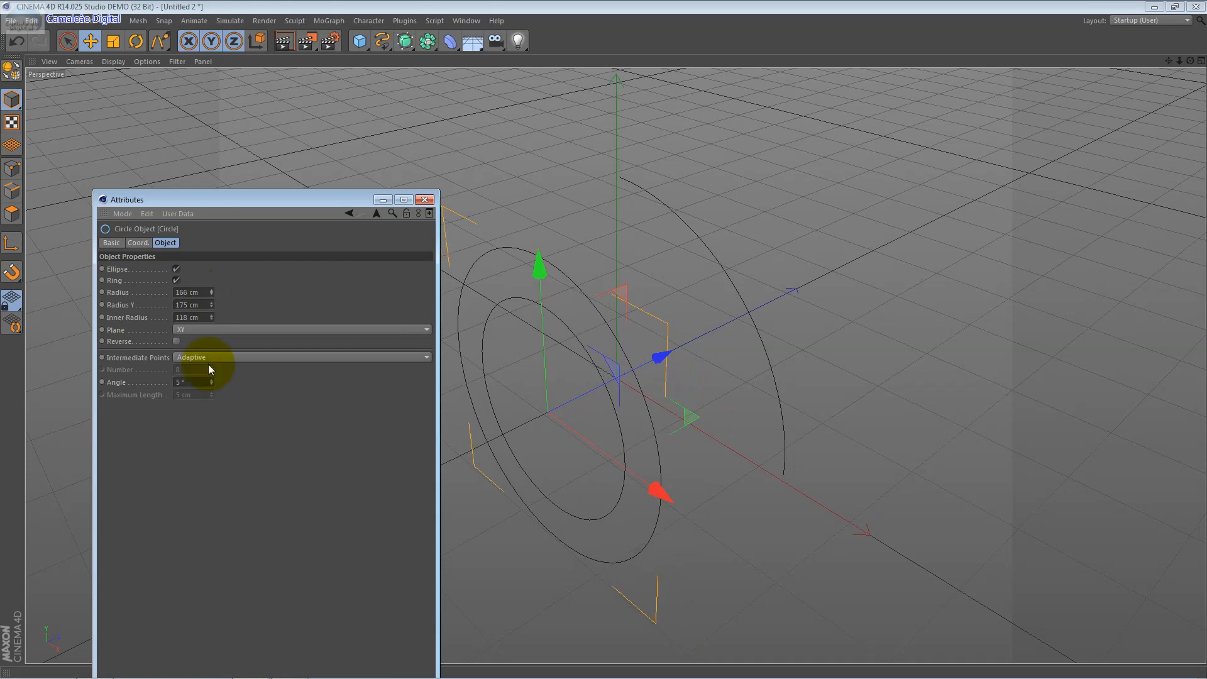
Try the circle in the ZY plane, settle on XZ, and move the Attributes window clear of the rings
{"action": "left_click", "coordinate": [208, 329]}
{"action": "left_click", "coordinate": [207, 356]}
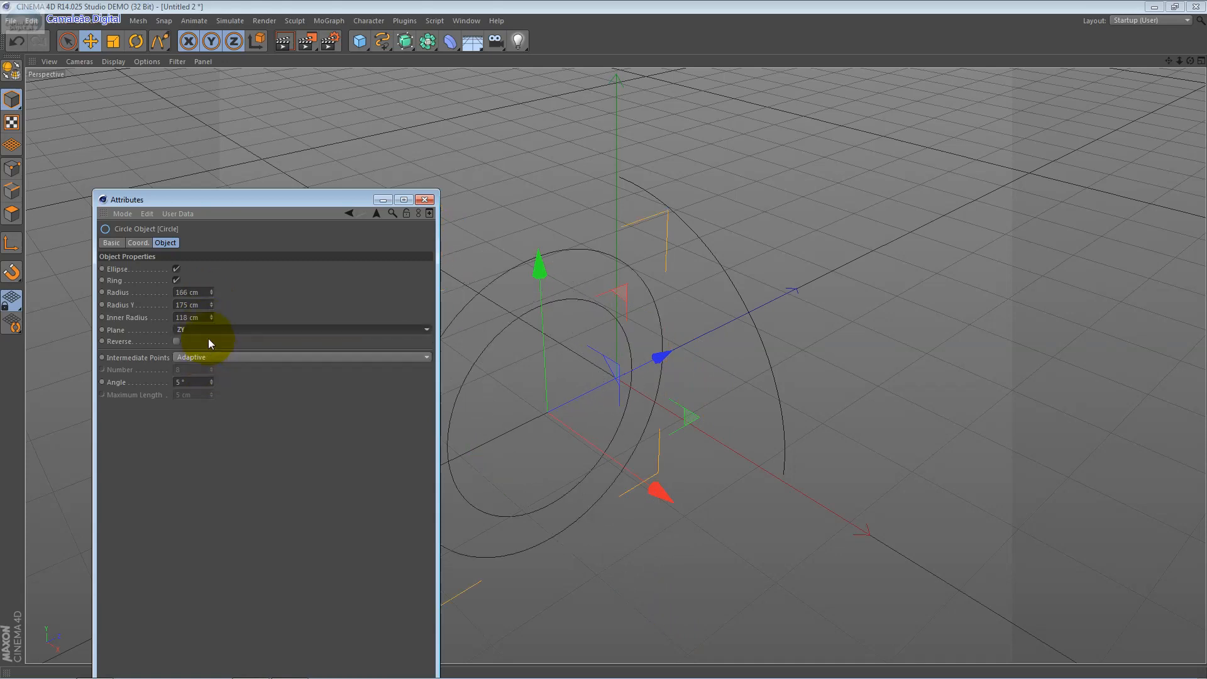
{"action": "left_click", "coordinate": [210, 327]}
{"action": "left_click", "coordinate": [211, 366]}
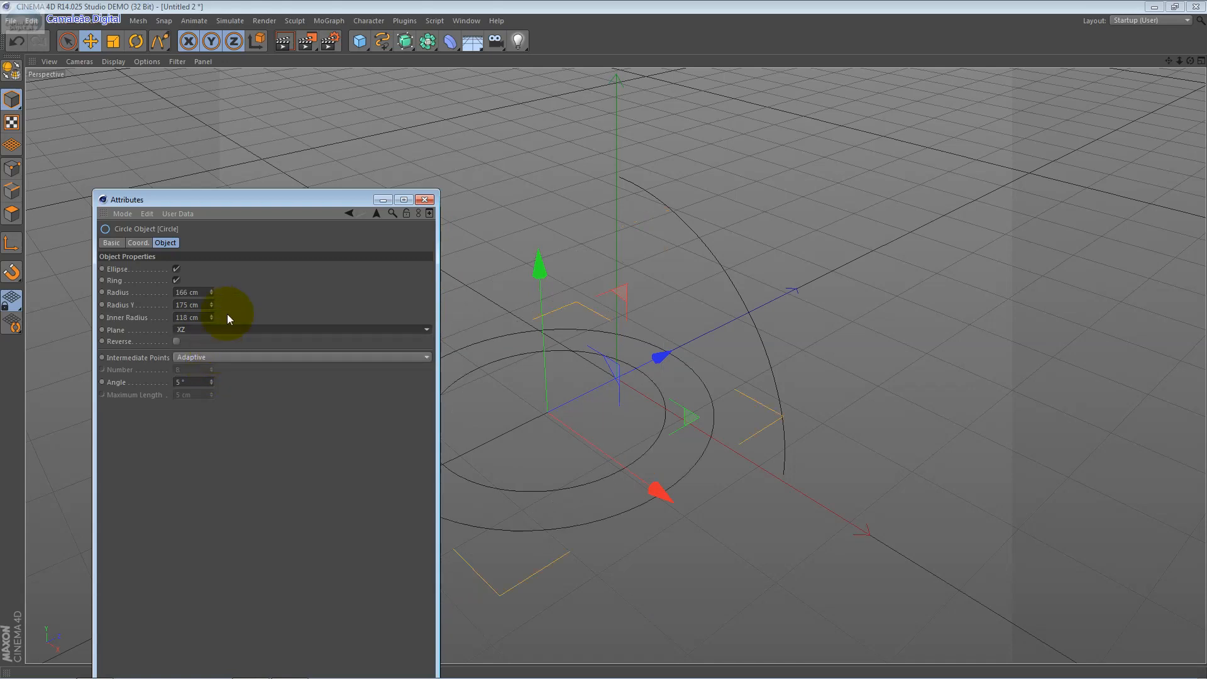
{"action": "left_click_drag", "start_coordinate": [227, 199], "coordinate": [142, 120]}
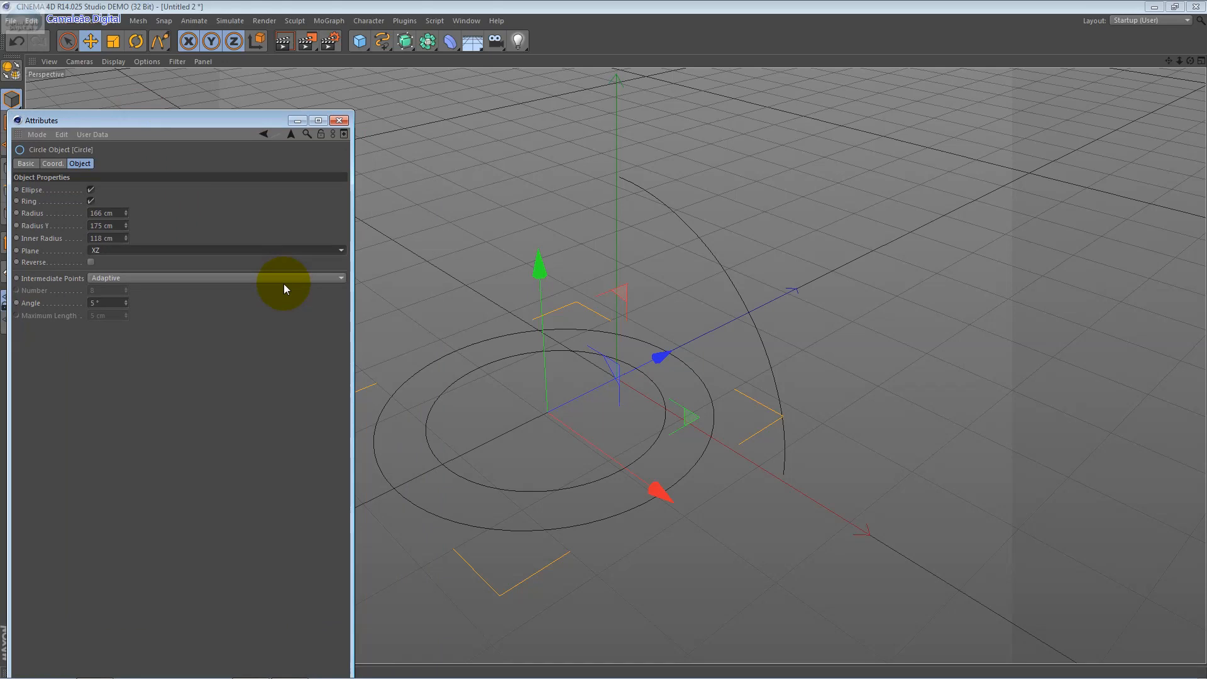
{"action": "left_click", "coordinate": [51, 21]}
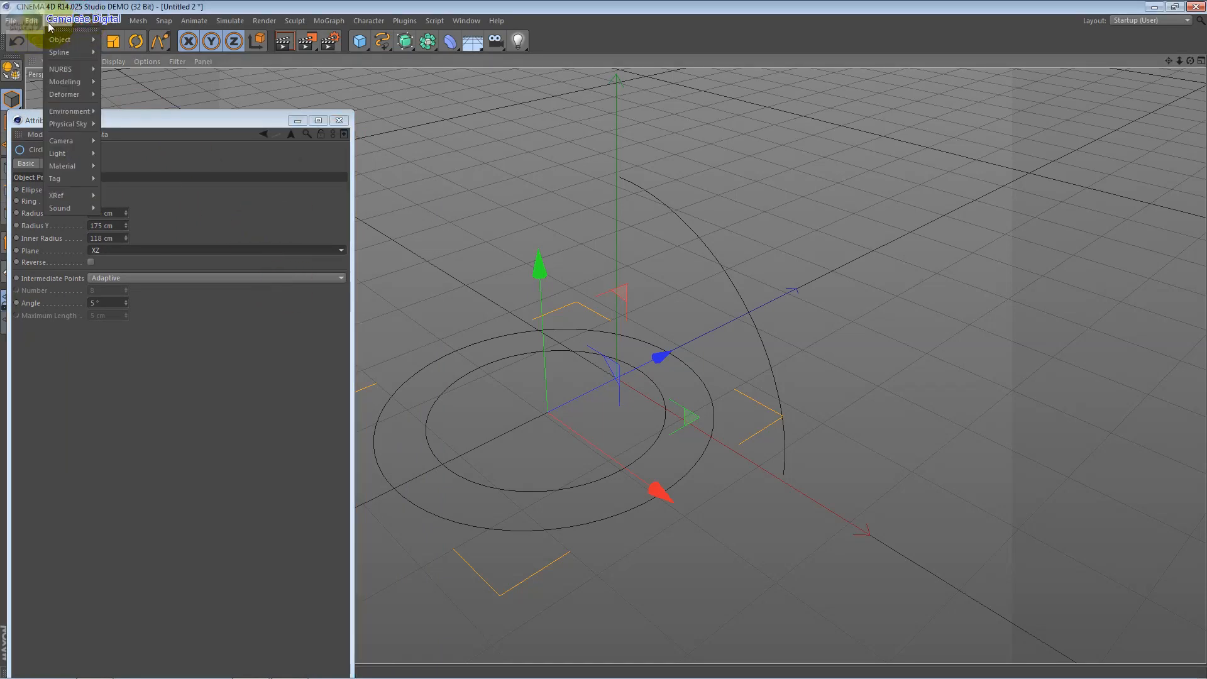
{"action": "mouse_move", "coordinate": [72, 52]}
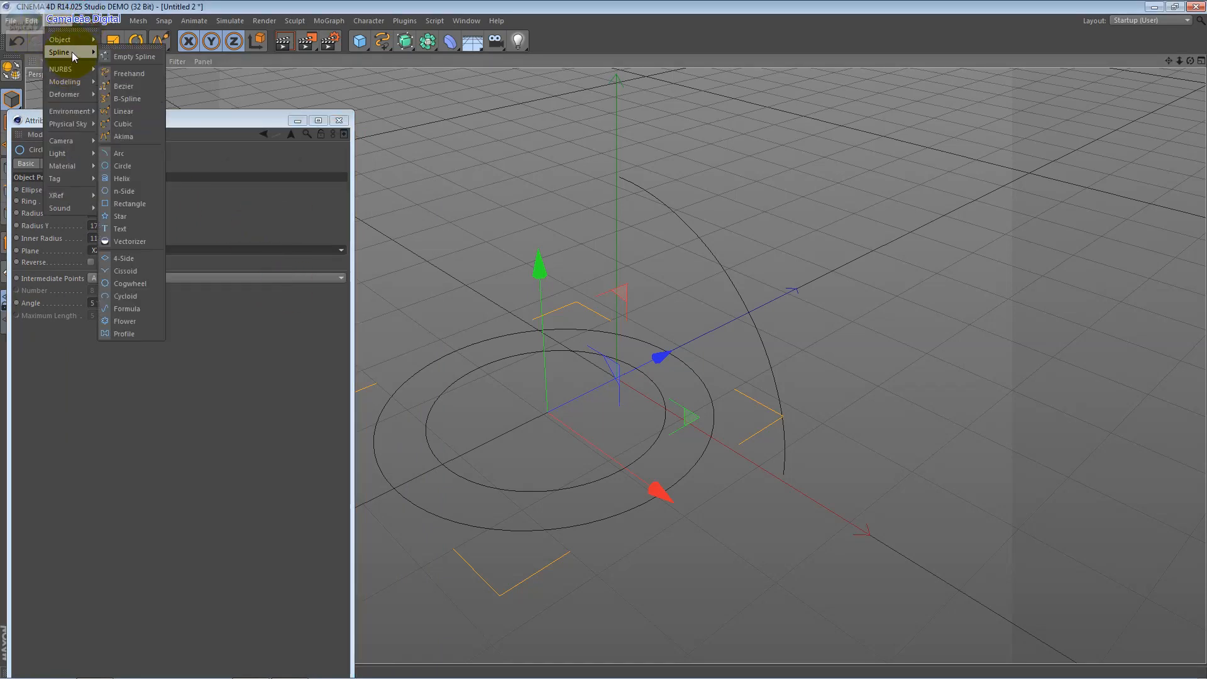
{"action": "left_click", "coordinate": [151, 178]}
{"action": "scroll", "coordinate": [700, 376], "scroll_direction": "down", "scroll_amount": 3}
{"action": "key", "text": "ctrl+z"}
{"action": "key", "text": "ctrl+z"}
{"action": "key", "text": "ctrl+z"}
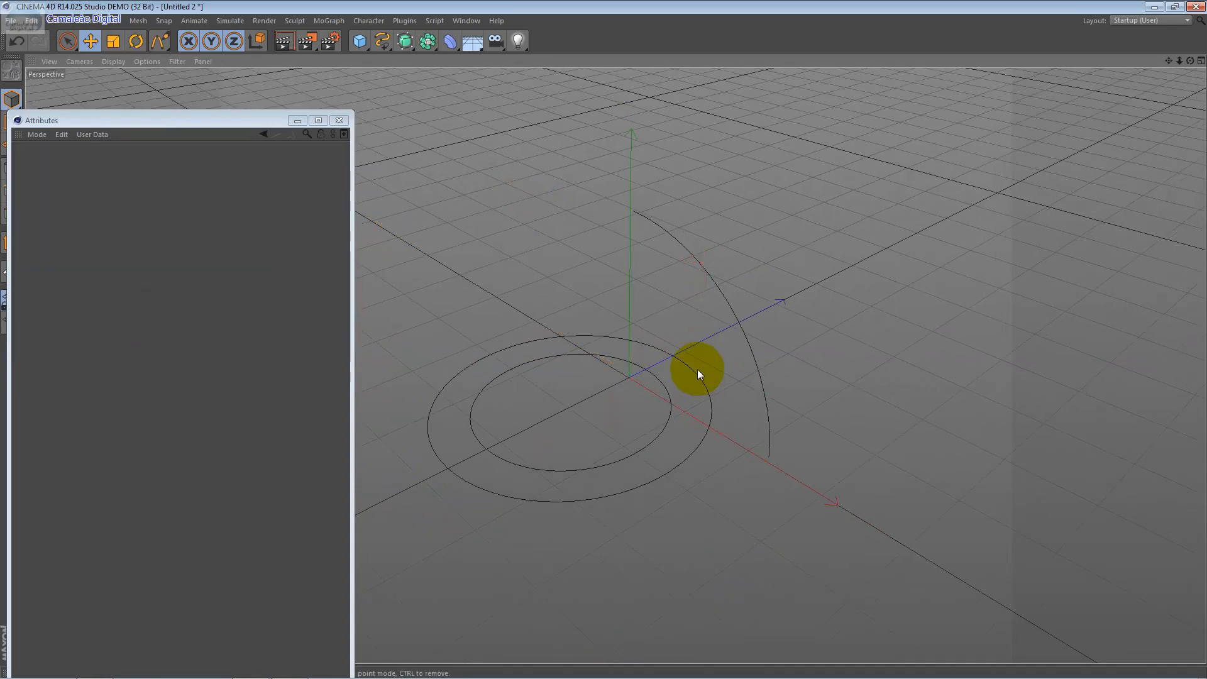
Delete the arc and the circle, and add a Helix spline with its attributes beside it
{"action": "left_click", "coordinate": [753, 354]}
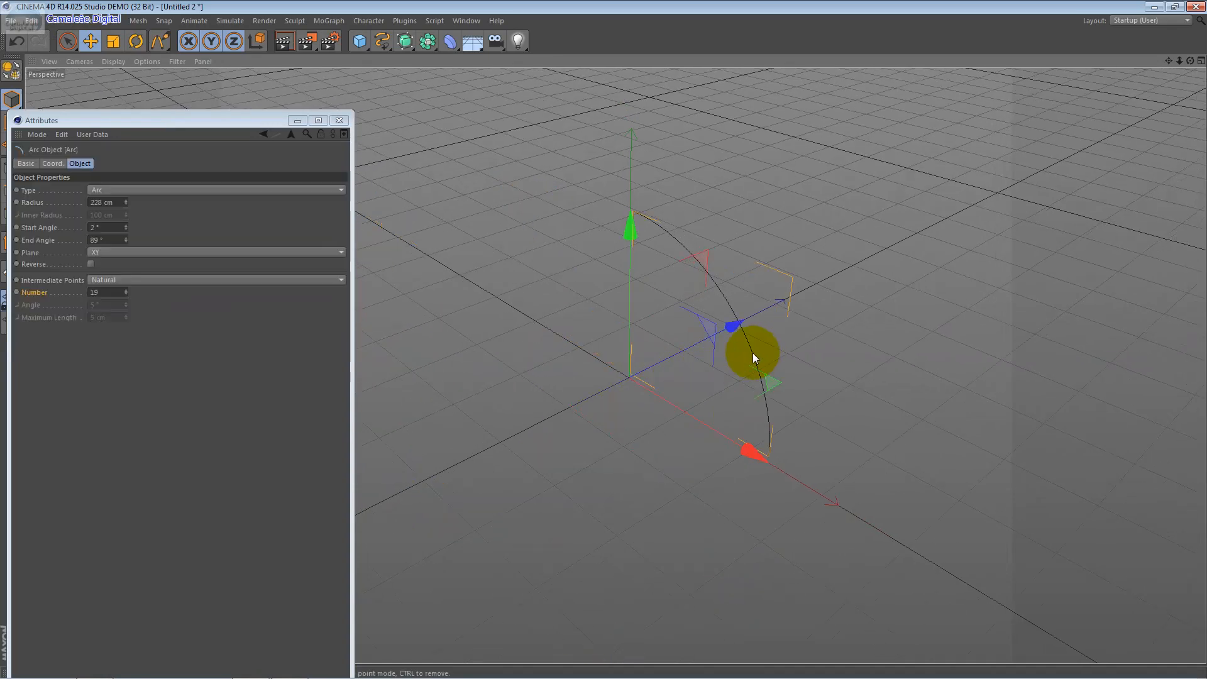
{"action": "key", "text": "Delete"}
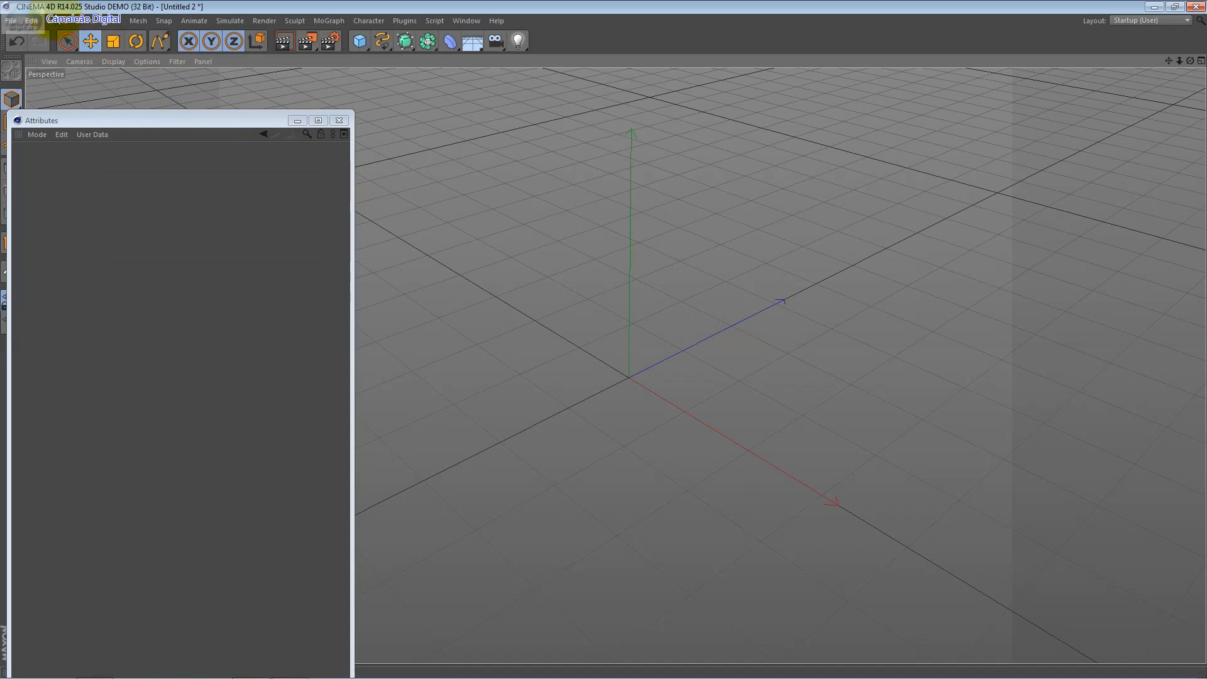
{"action": "left_click", "coordinate": [68, 22]}
{"action": "mouse_move", "coordinate": [88, 96]}
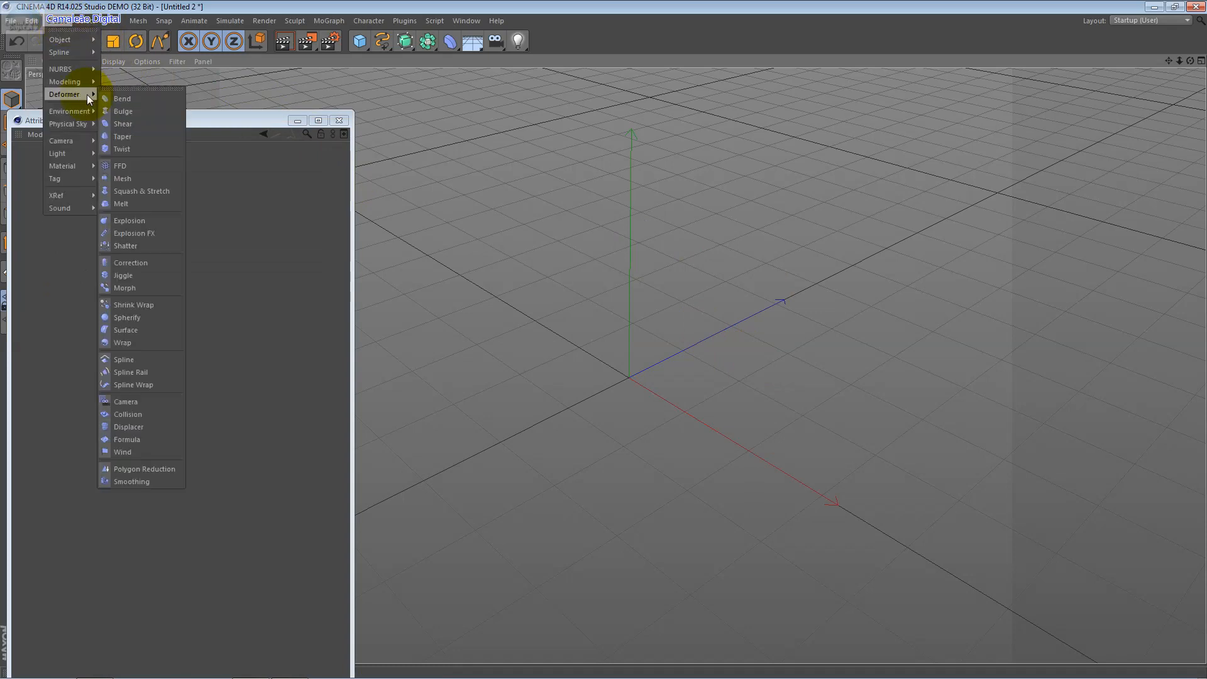
{"action": "mouse_move", "coordinate": [88, 54]}
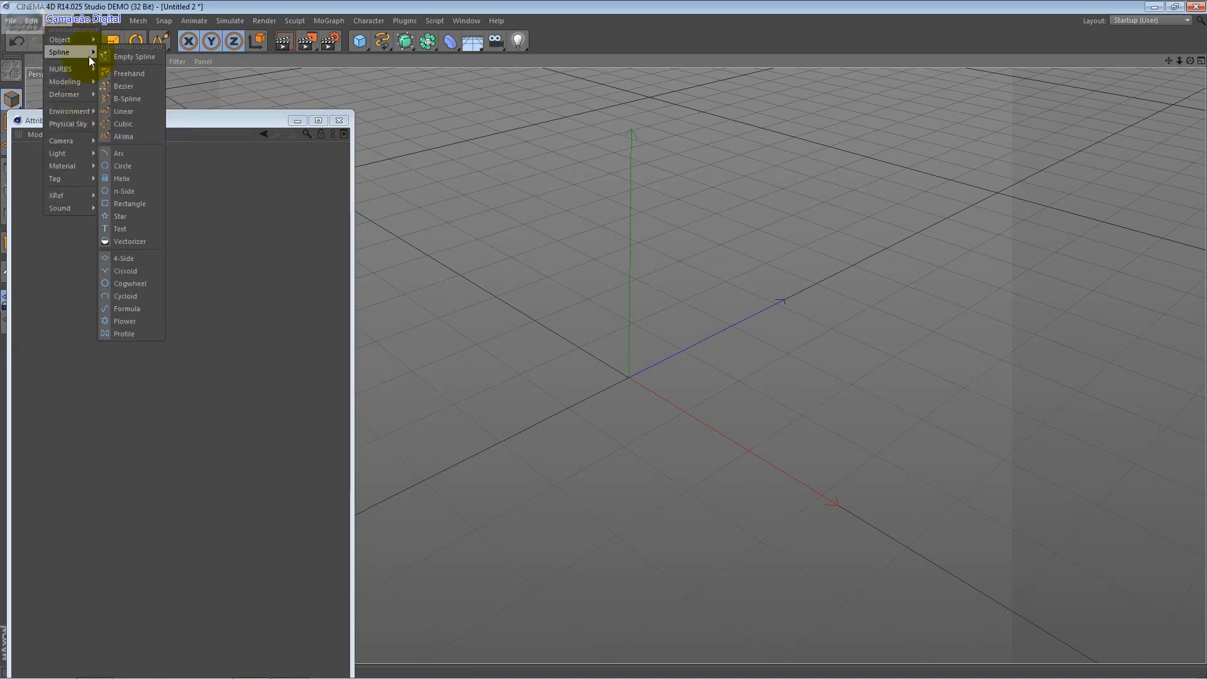
{"action": "left_click", "coordinate": [138, 178]}
{"action": "left_click_drag", "start_coordinate": [163, 120], "coordinate": [285, 92]}
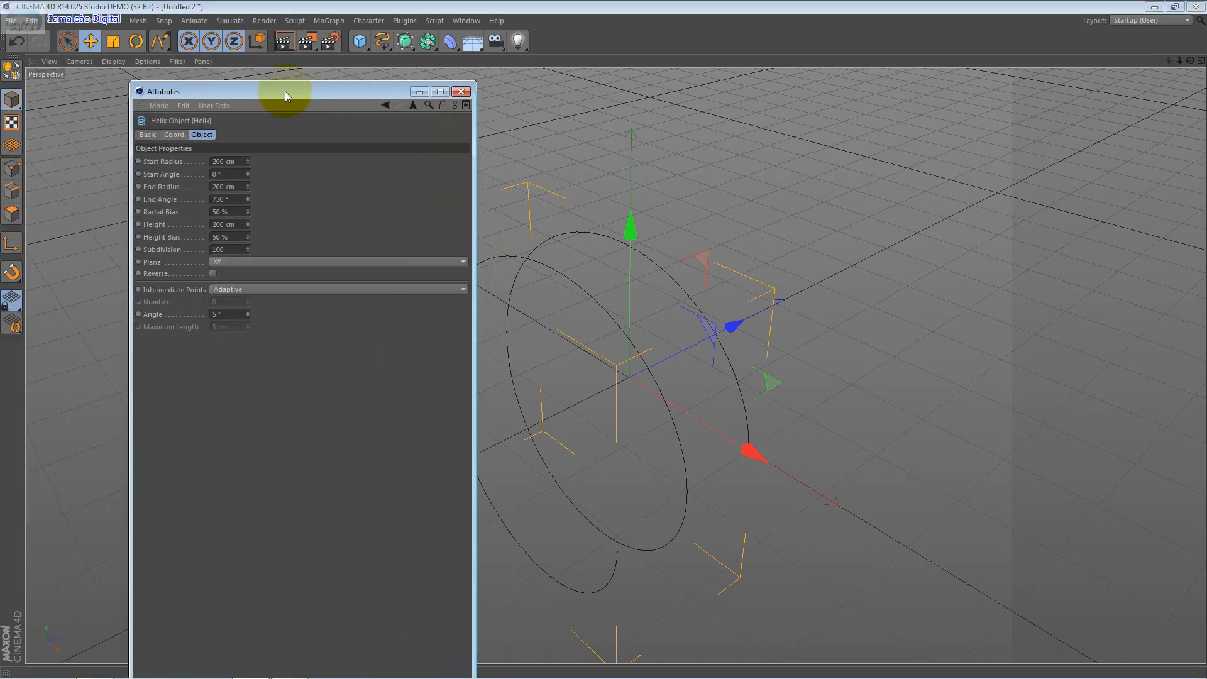
Move the helix along its Z axis and set start radius 101 cm, start angle -417° and end radius 253 cm
{"action": "left_click", "coordinate": [20, 165]}
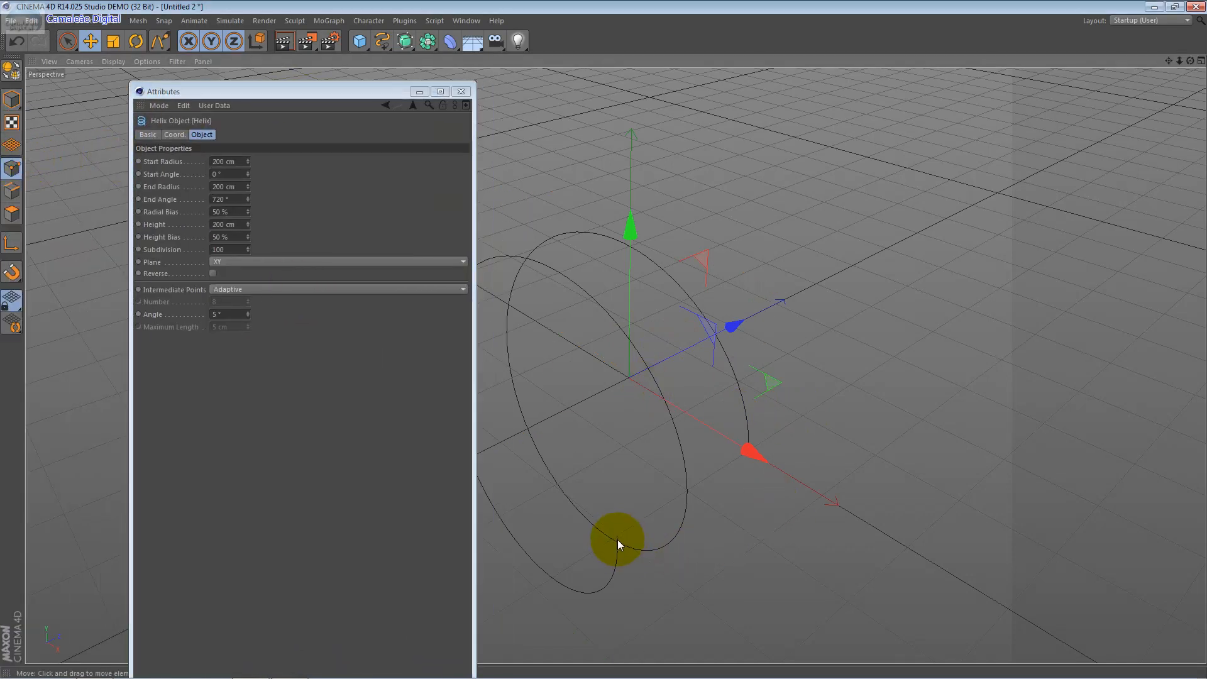
{"action": "left_click_drag", "start_coordinate": [730, 327], "coordinate": [778, 303]}
{"action": "left_click_drag", "start_coordinate": [248, 161], "coordinate": [247, 254]}
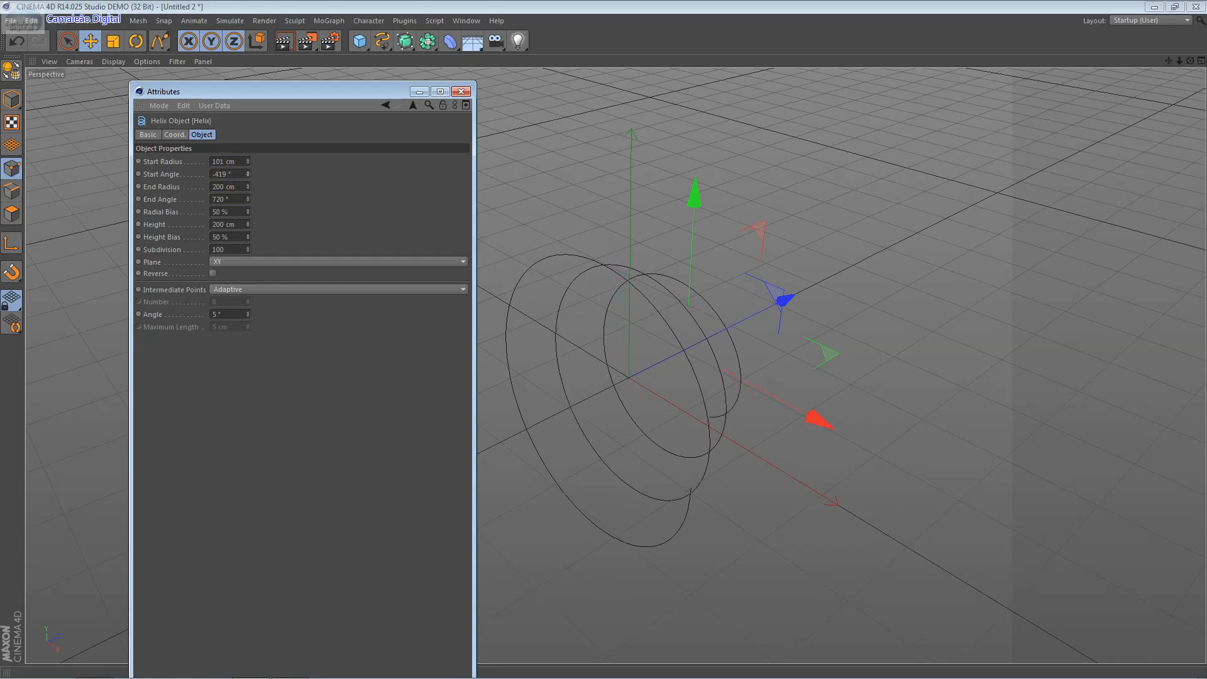
{"action": "mouse_move", "coordinate": [247, 189]}
{"action": "left_mouse_down"}
{"action": "mouse_move", "coordinate": [248, 228]}
{"action": "mouse_move", "coordinate": [247, 182]}
{"action": "left_mouse_up"}
{"action": "left_click_drag", "start_coordinate": [781, 243], "coordinate": [507, 311], "text": "alt"}
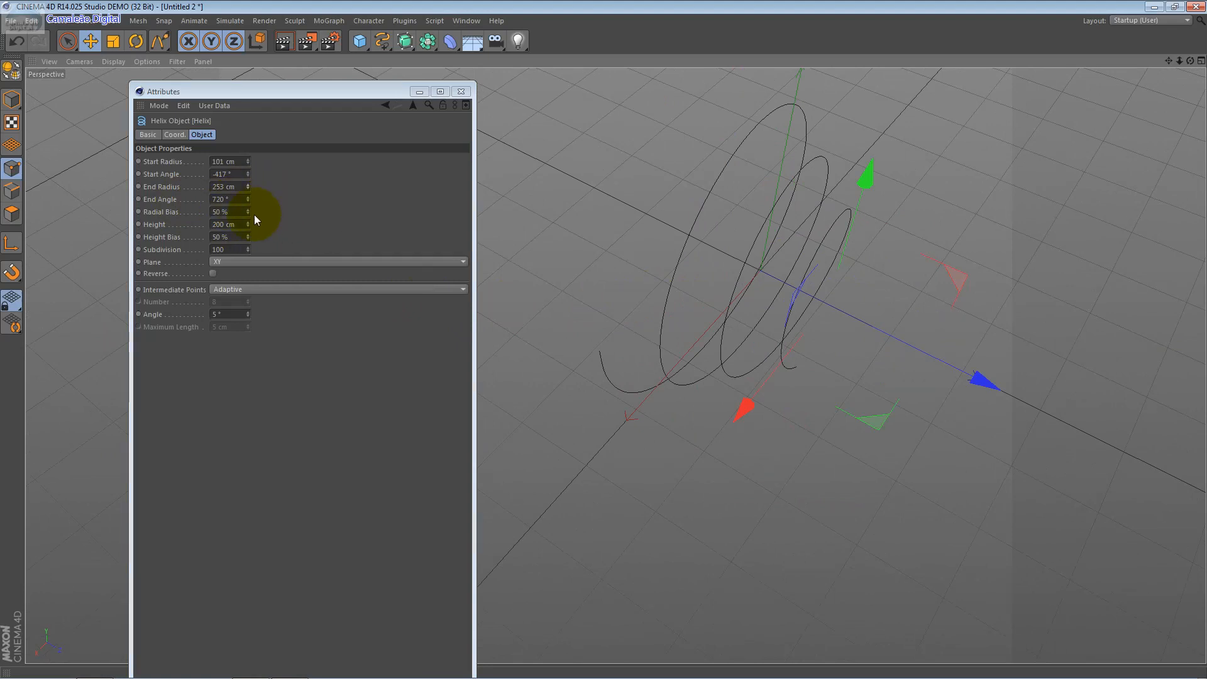
Set the helix's radial bias to 30 % and its height to 411 cm
{"action": "left_click_drag", "start_coordinate": [249, 217], "coordinate": [249, 187]}
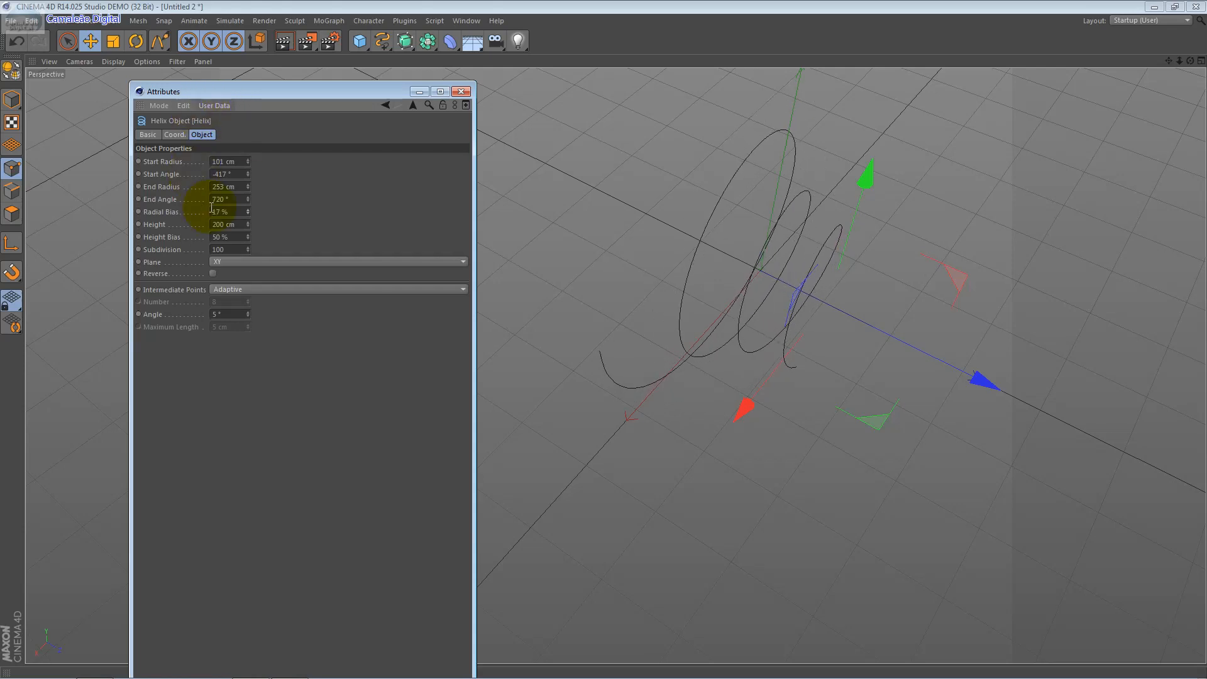
{"action": "mouse_move", "coordinate": [248, 210]}
{"action": "left_mouse_down"}
{"action": "mouse_move", "coordinate": [248, 224]}
{"action": "mouse_move", "coordinate": [248, 203]}
{"action": "left_mouse_up"}
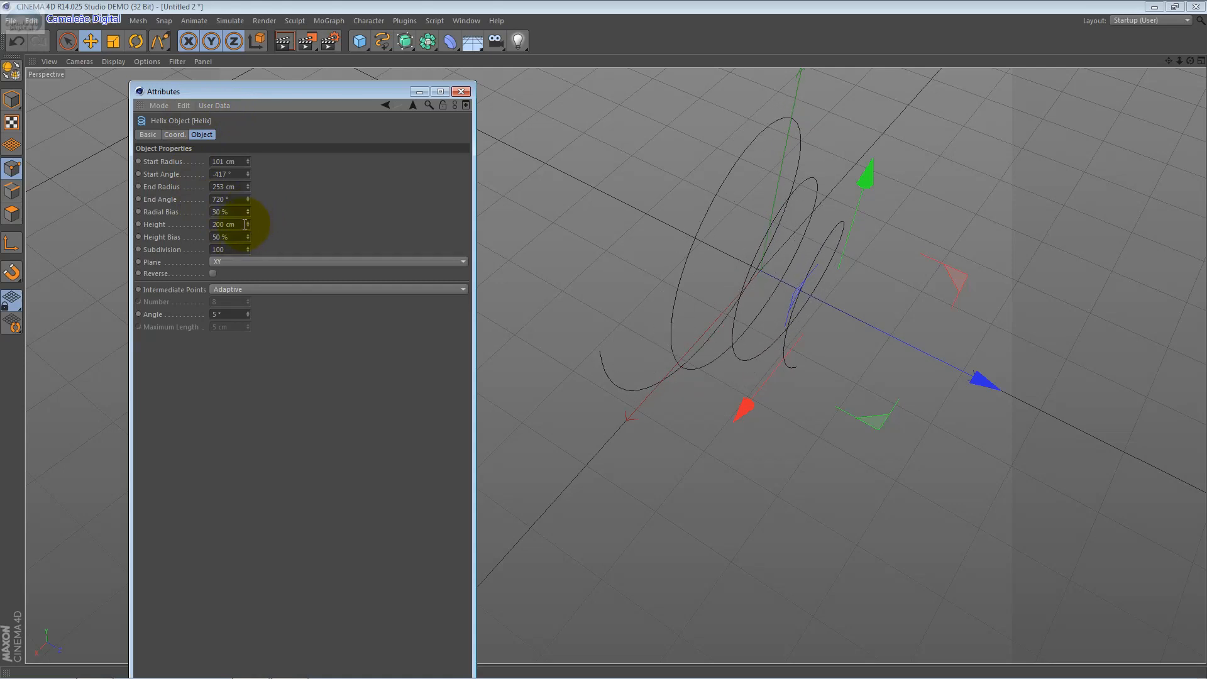
{"action": "left_click_drag", "start_coordinate": [249, 222], "coordinate": [247, 222]}
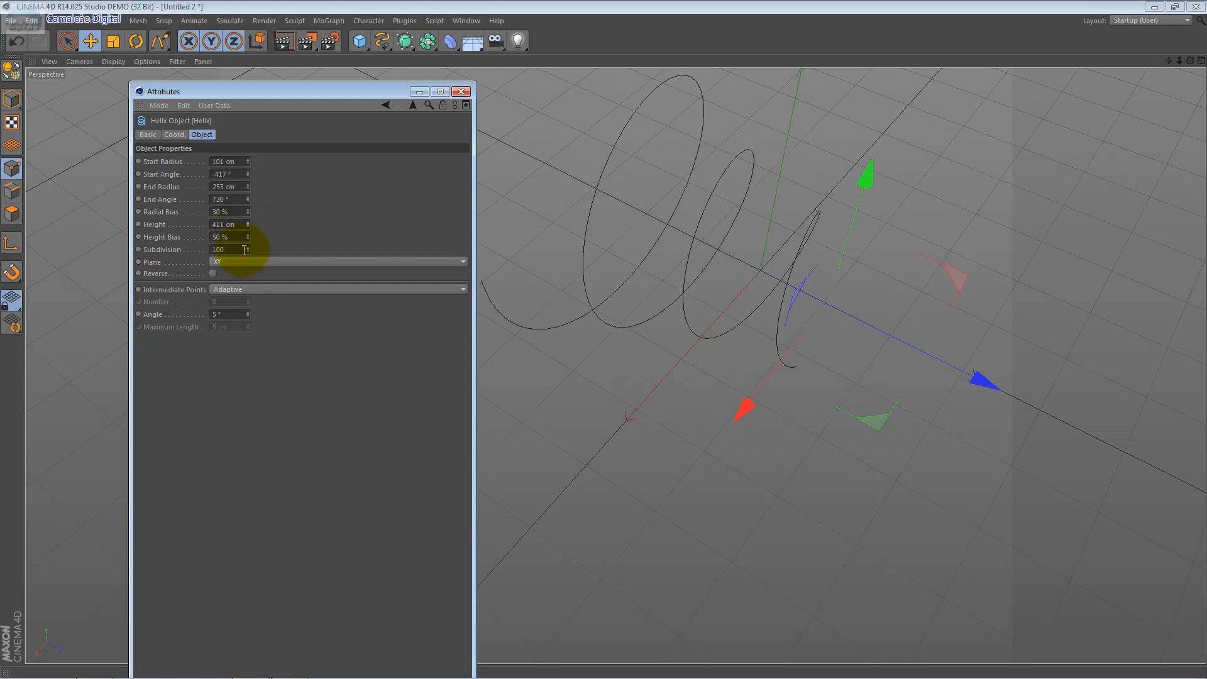
Set the helix's subdivision to 167, height bias to 63 %, end angle to 732° and start radius to 73 cm
{"action": "left_click_drag", "start_coordinate": [248, 250], "coordinate": [247, 251]}
{"action": "left_click_drag", "start_coordinate": [248, 236], "coordinate": [249, 233]}
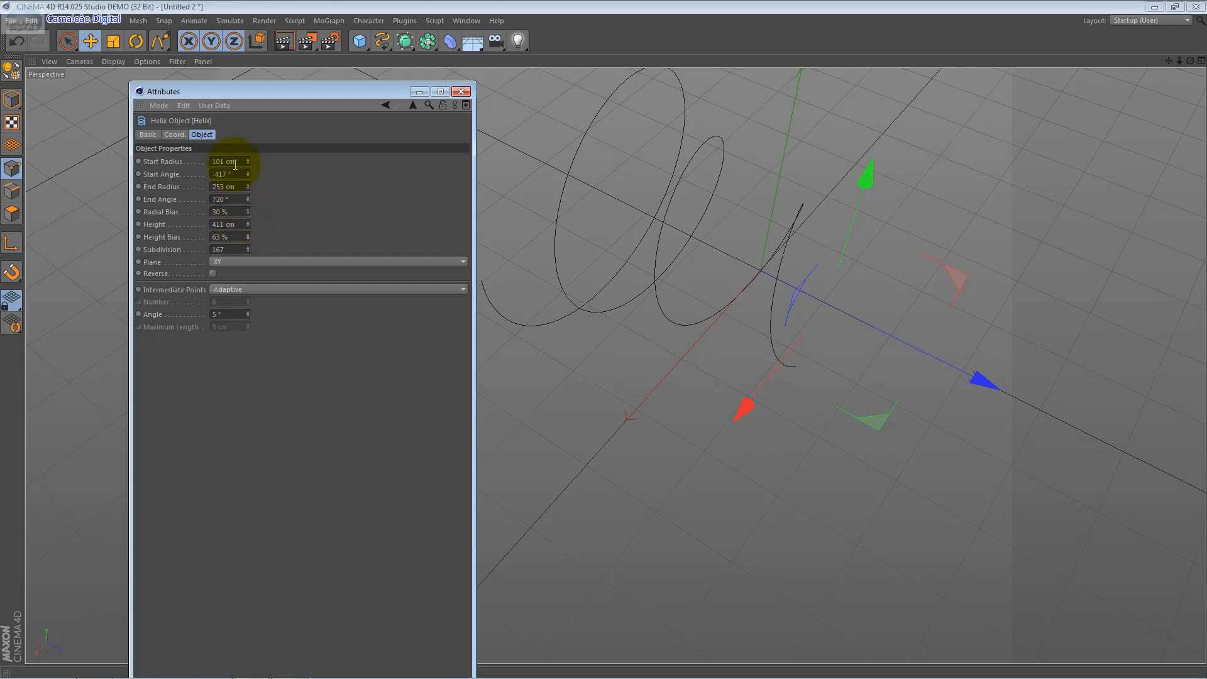
{"action": "left_click_drag", "start_coordinate": [247, 200], "coordinate": [248, 173]}
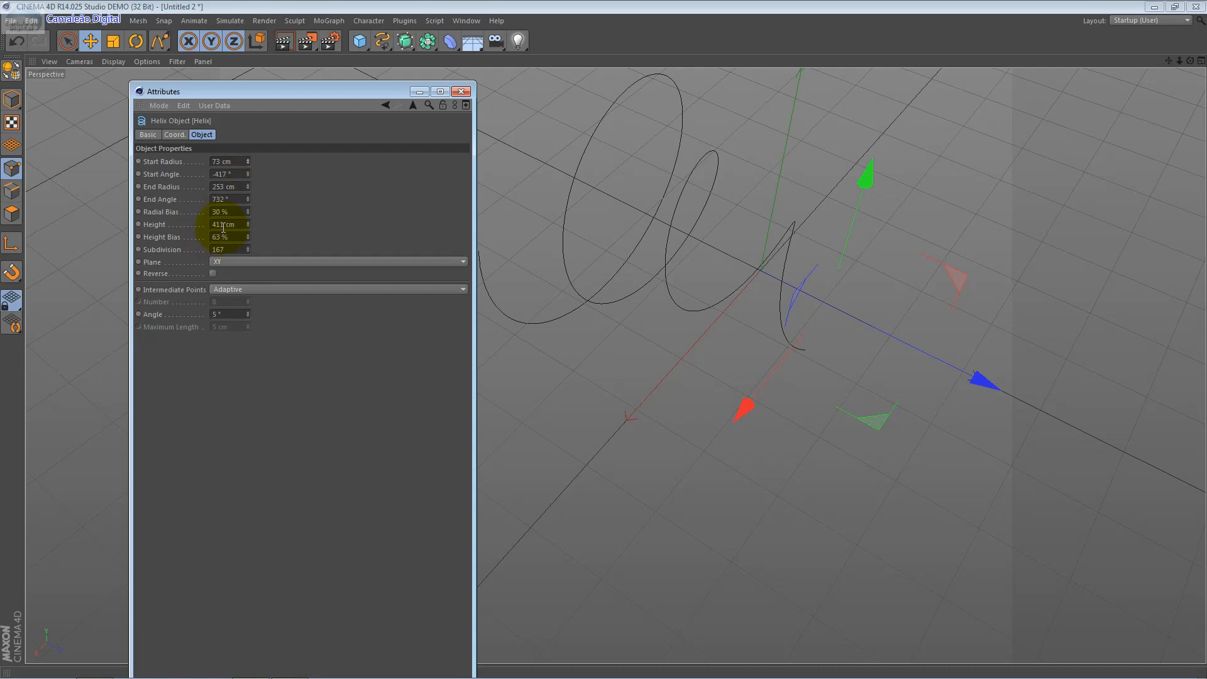
Switch the helix's plane to ZY and its intermediate points to Uniform
{"action": "left_click", "coordinate": [272, 261]}
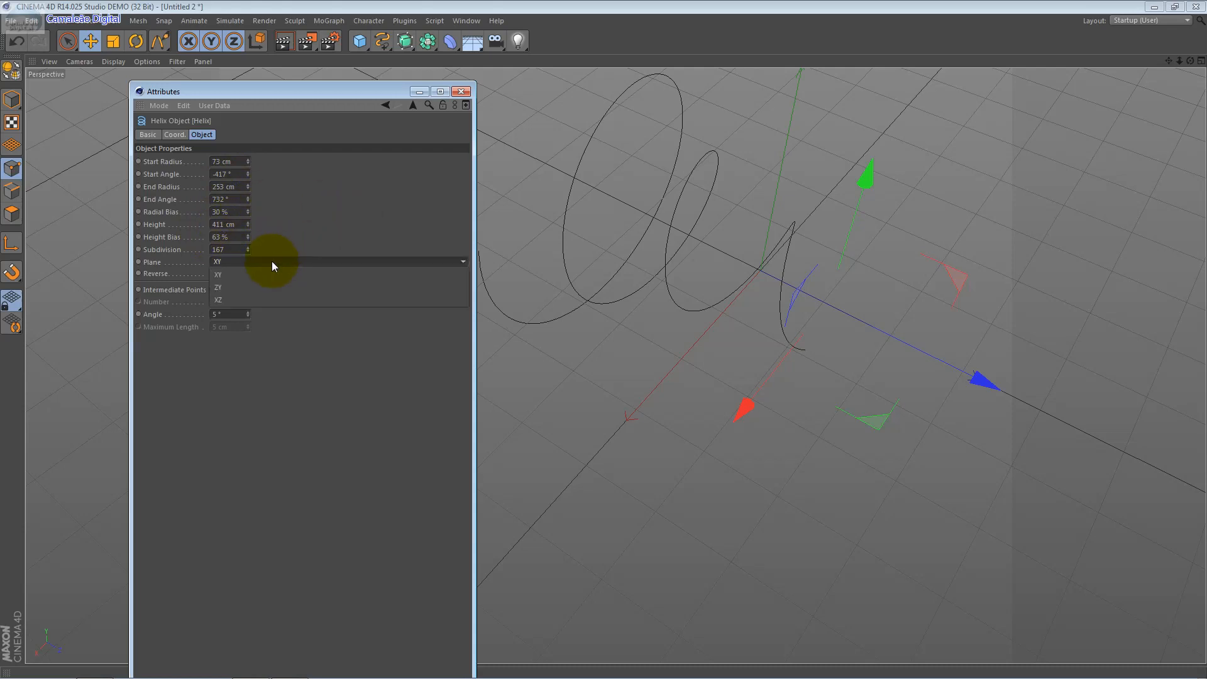
{"action": "left_click", "coordinate": [276, 285]}
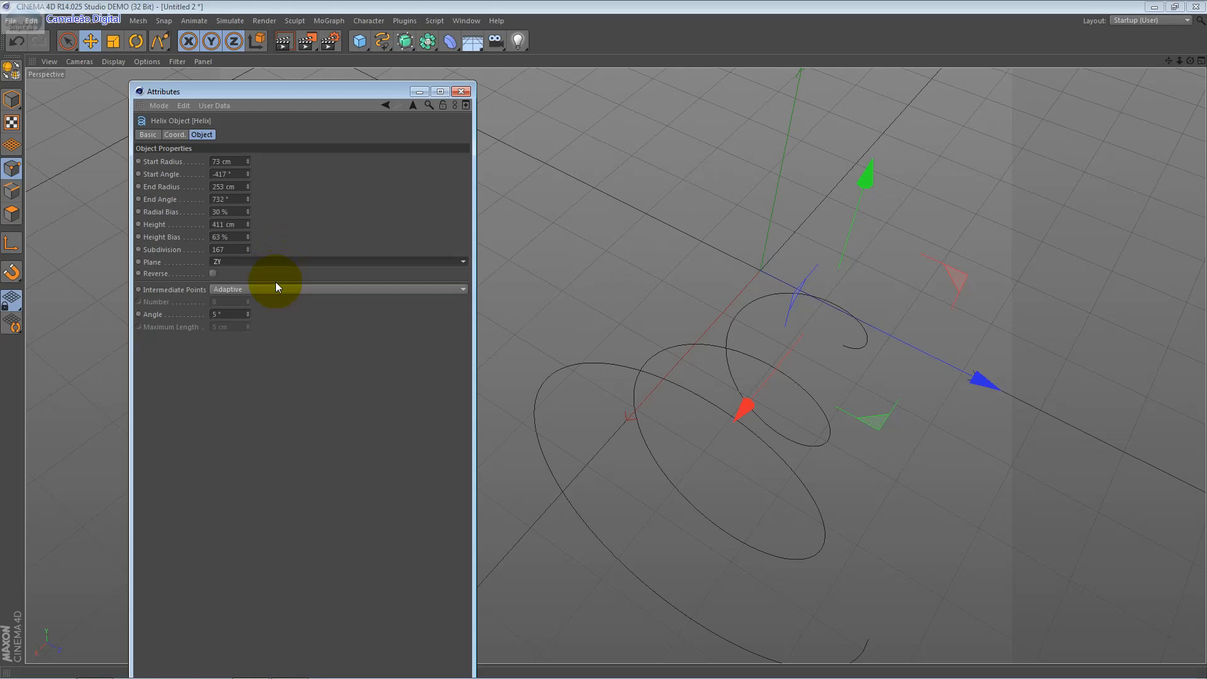
{"action": "left_click", "coordinate": [285, 289]}
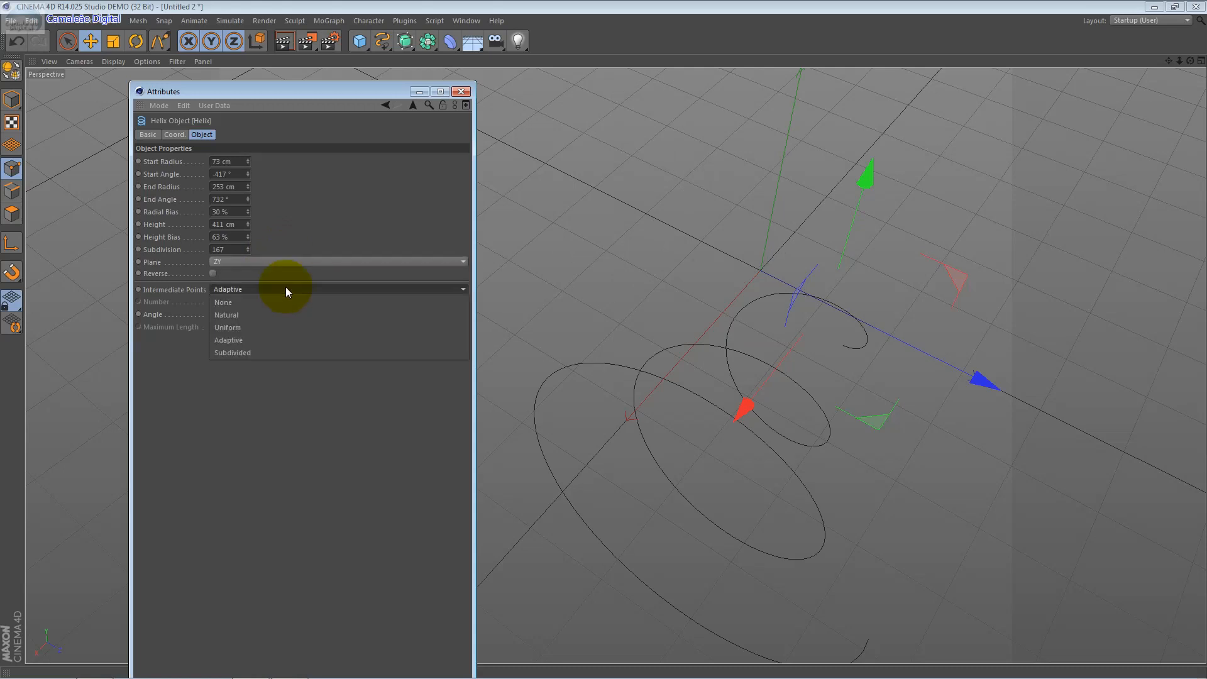
{"action": "left_click", "coordinate": [270, 327]}
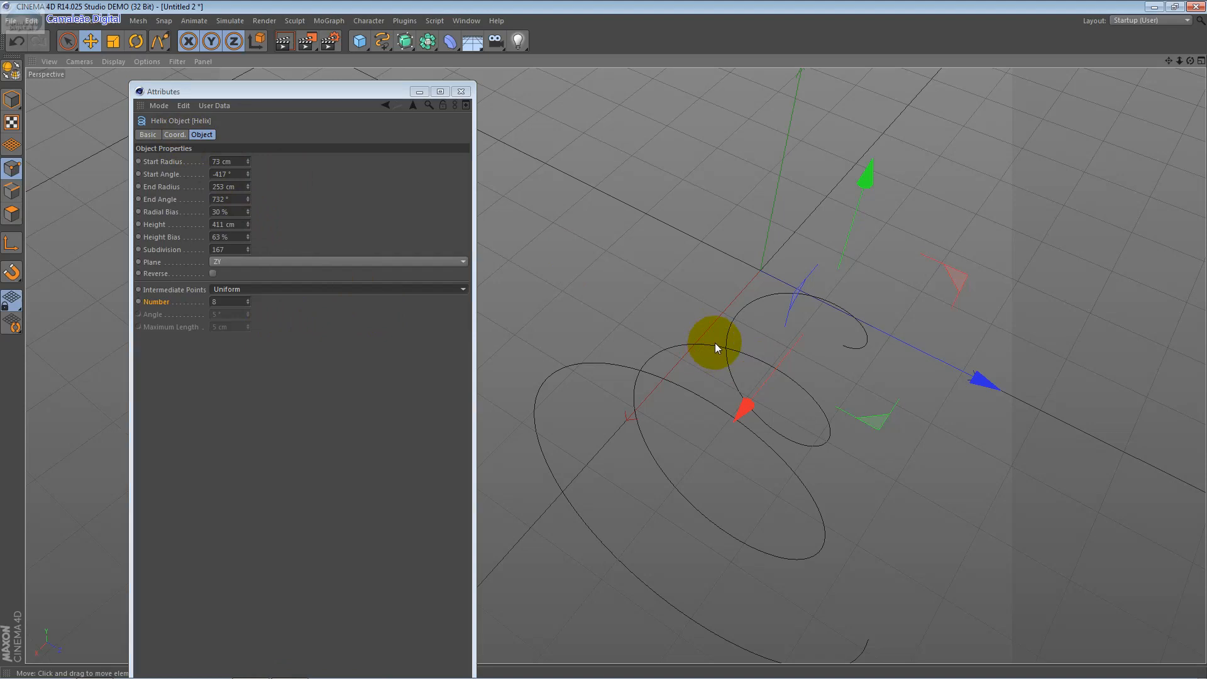
Delete the helix in model mode and add an n-Side spline
{"action": "left_click", "coordinate": [11, 99]}
{"action": "key", "text": "Delete"}
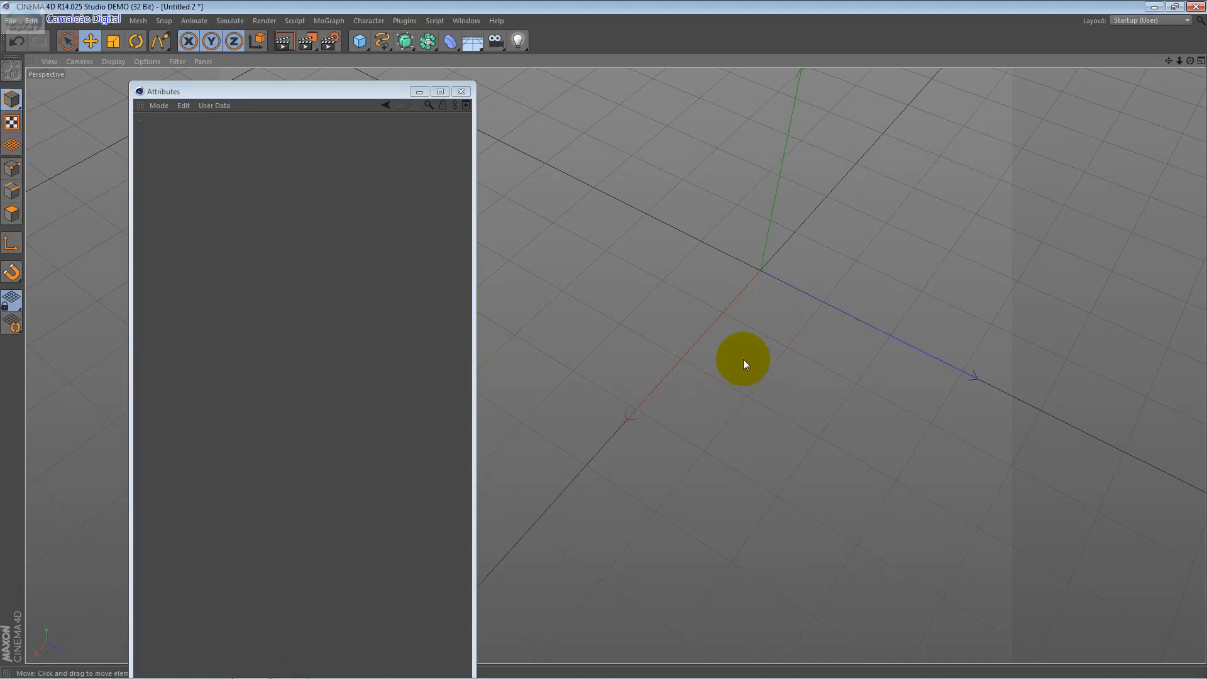
{"action": "left_click", "coordinate": [69, 23]}
{"action": "mouse_move", "coordinate": [73, 55]}
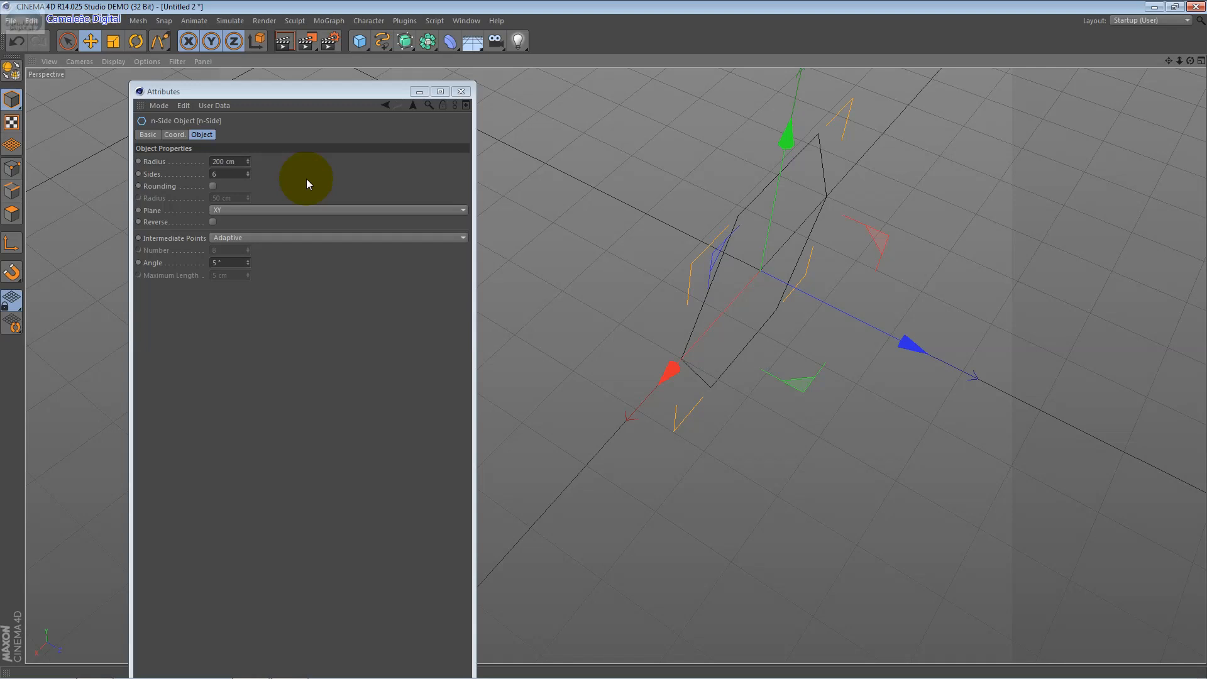
Set the n-Side spline's radius to 212 cm, try 40 and 3 sides, and settle on 7 sides
{"action": "left_click_drag", "start_coordinate": [247, 160], "coordinate": [248, 155]}
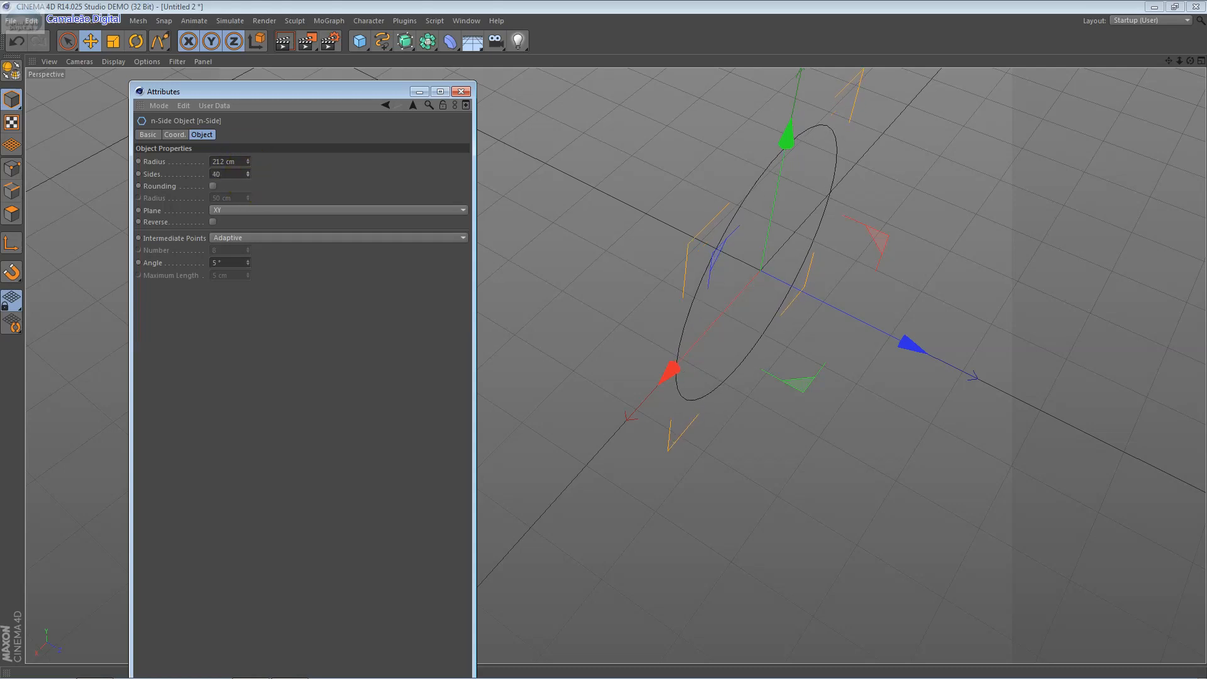
{"action": "left_click_drag", "start_coordinate": [248, 151], "coordinate": [248, 174]}
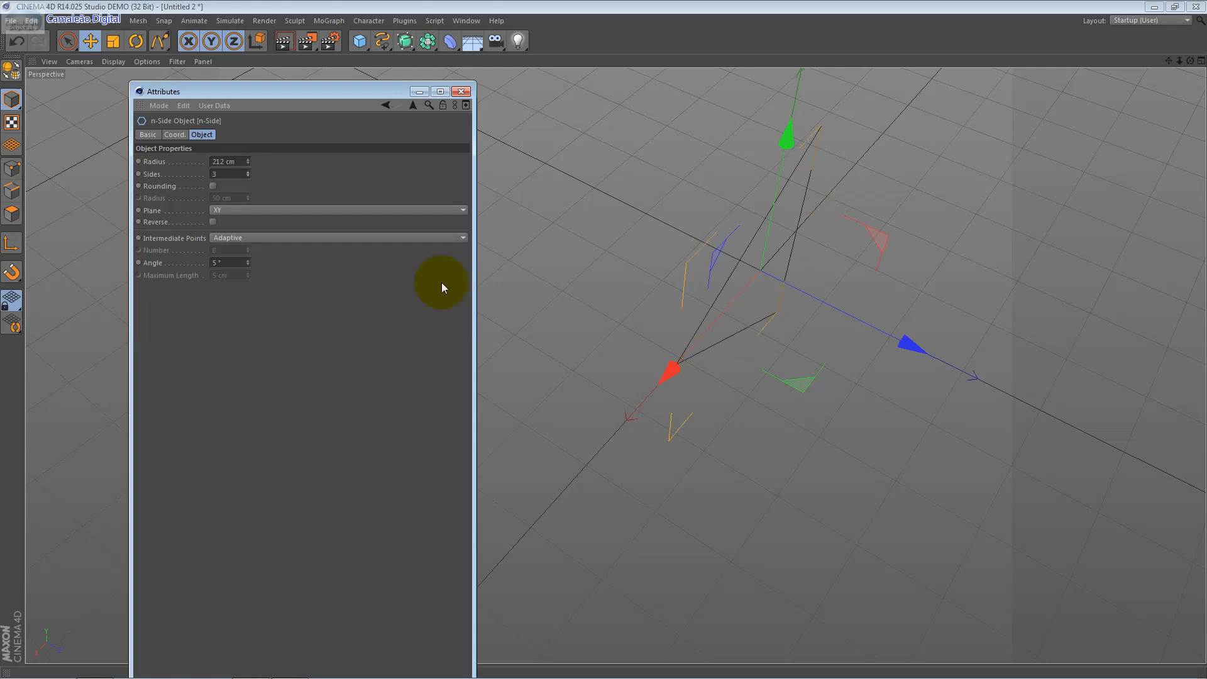
{"action": "left_click_drag", "start_coordinate": [732, 296], "coordinate": [543, 252], "text": "alt"}
{"action": "left_click_drag", "start_coordinate": [248, 174], "coordinate": [248, 170]}
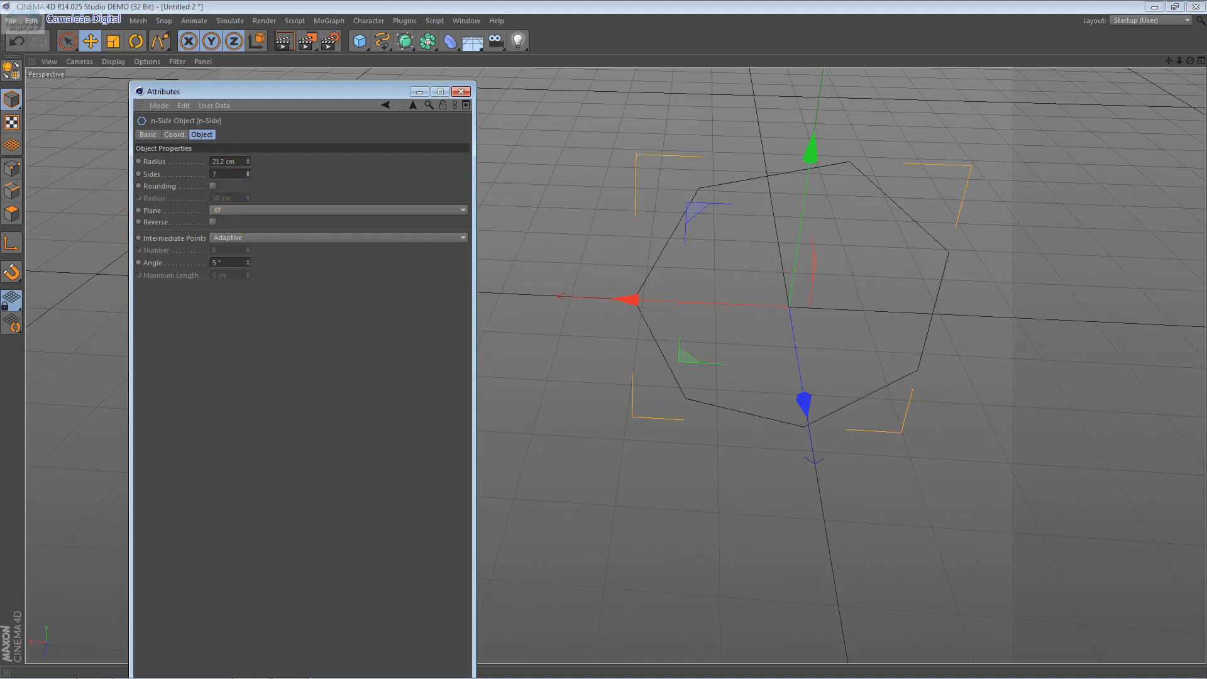
Try rounding the seven-sided spline's corners with a 50 cm radius, and turn rounding back off
{"action": "left_click", "coordinate": [214, 186]}
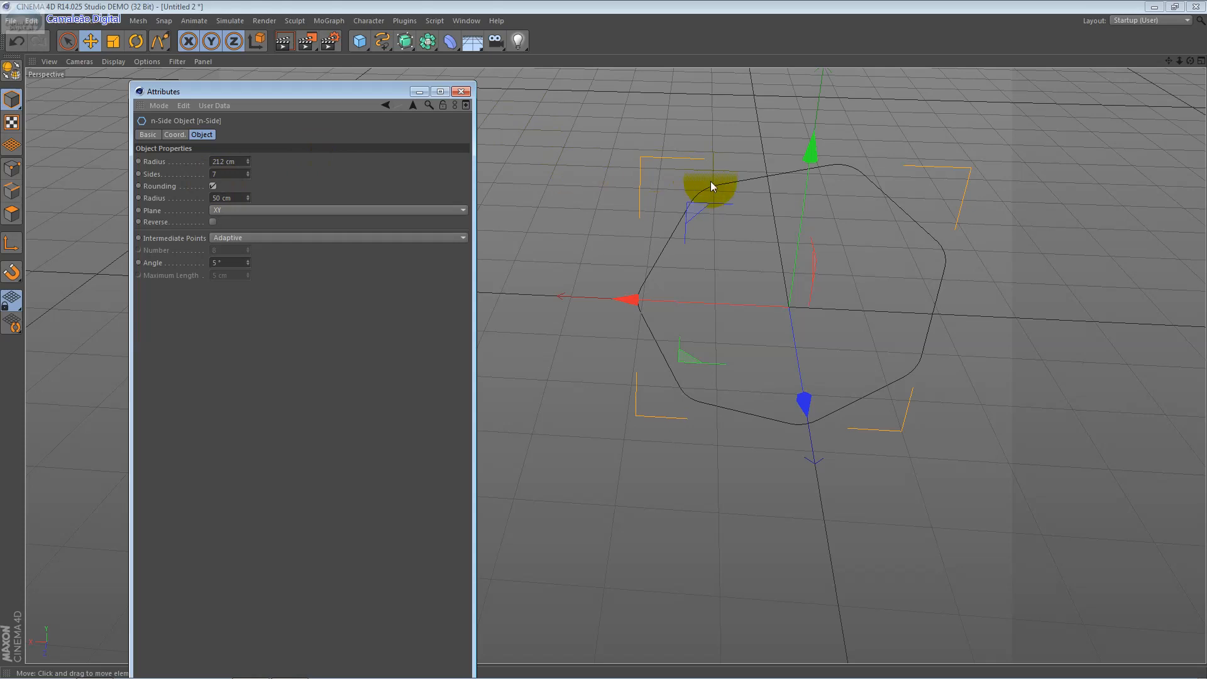
{"action": "left_click", "coordinate": [213, 186]}
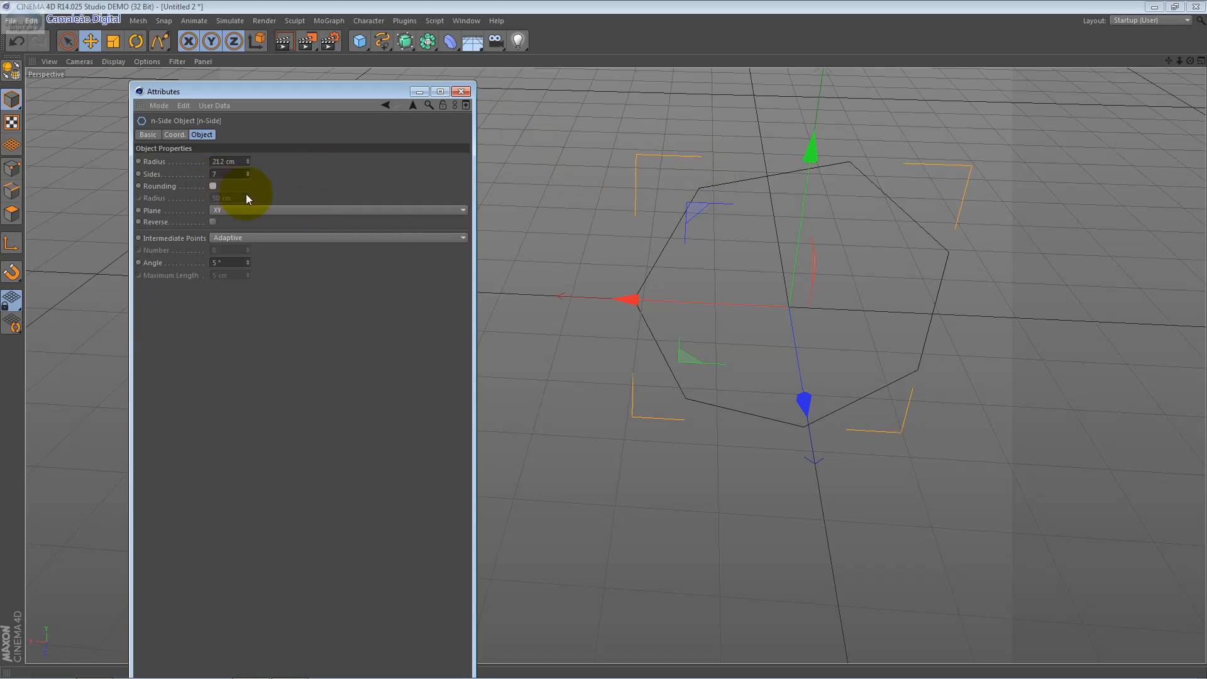
Re-enable rounding on the seven-sided spline with a radius of 0 cm, and delete the spline
{"action": "left_click", "coordinate": [214, 186]}
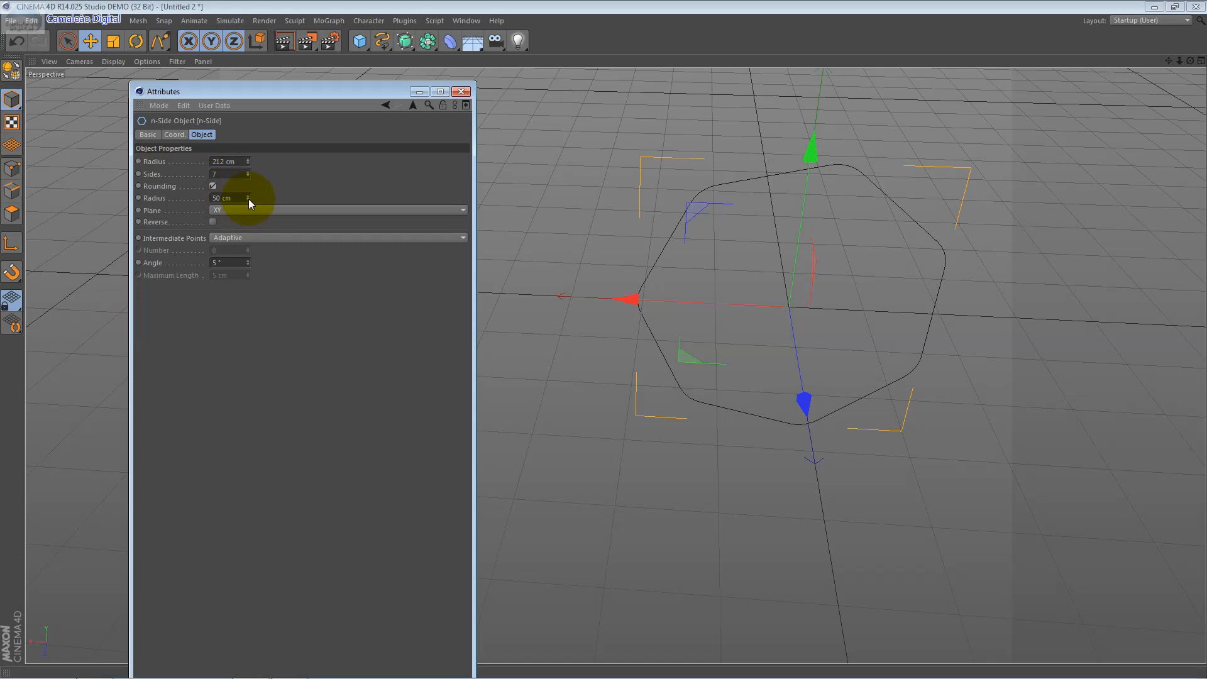
{"action": "mouse_move", "coordinate": [248, 198]}
{"action": "left_mouse_down"}
{"action": "mouse_move", "coordinate": [248, 187]}
{"action": "mouse_move", "coordinate": [247, 210]}
{"action": "left_mouse_up"}
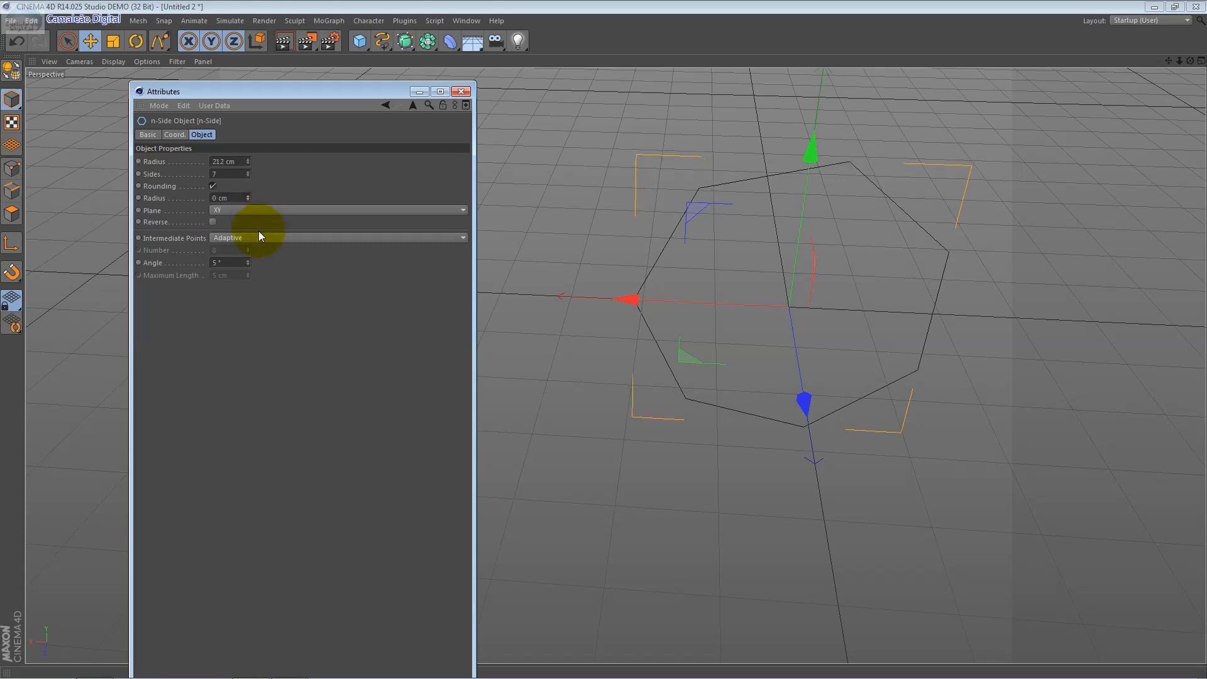
{"action": "key", "text": "Delete"}
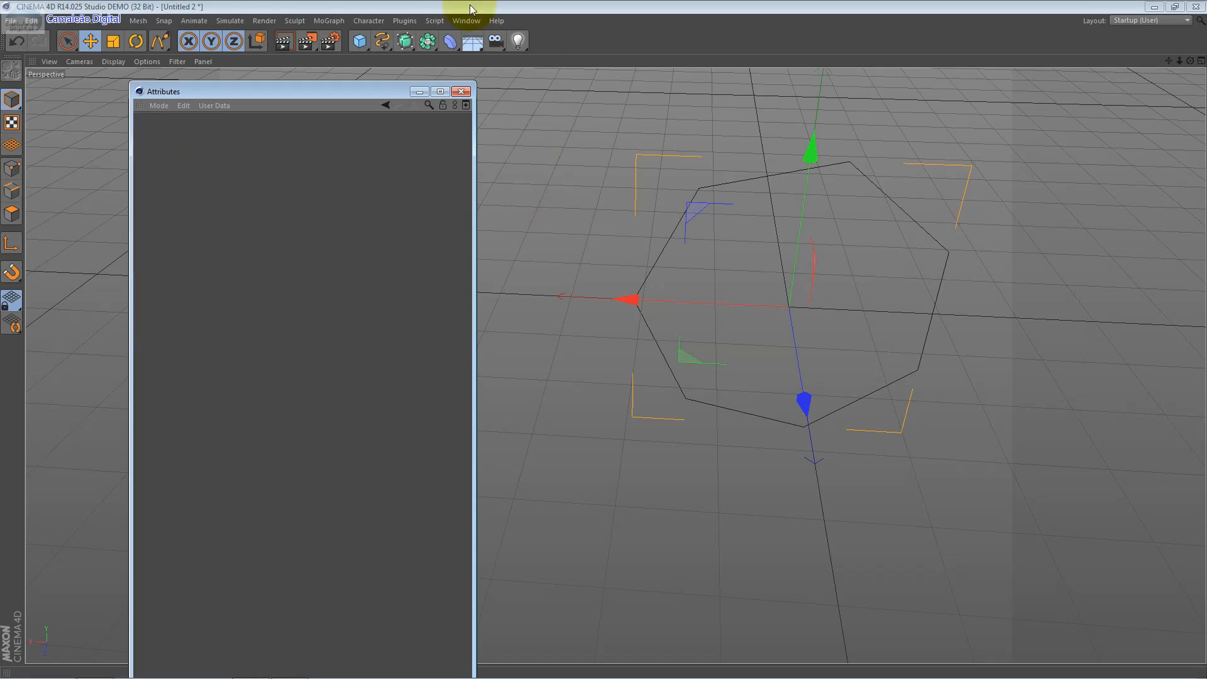
Add a Rectangle spline with a width of 555 cm and a height of 240 cm
{"action": "left_click", "coordinate": [70, 21]}
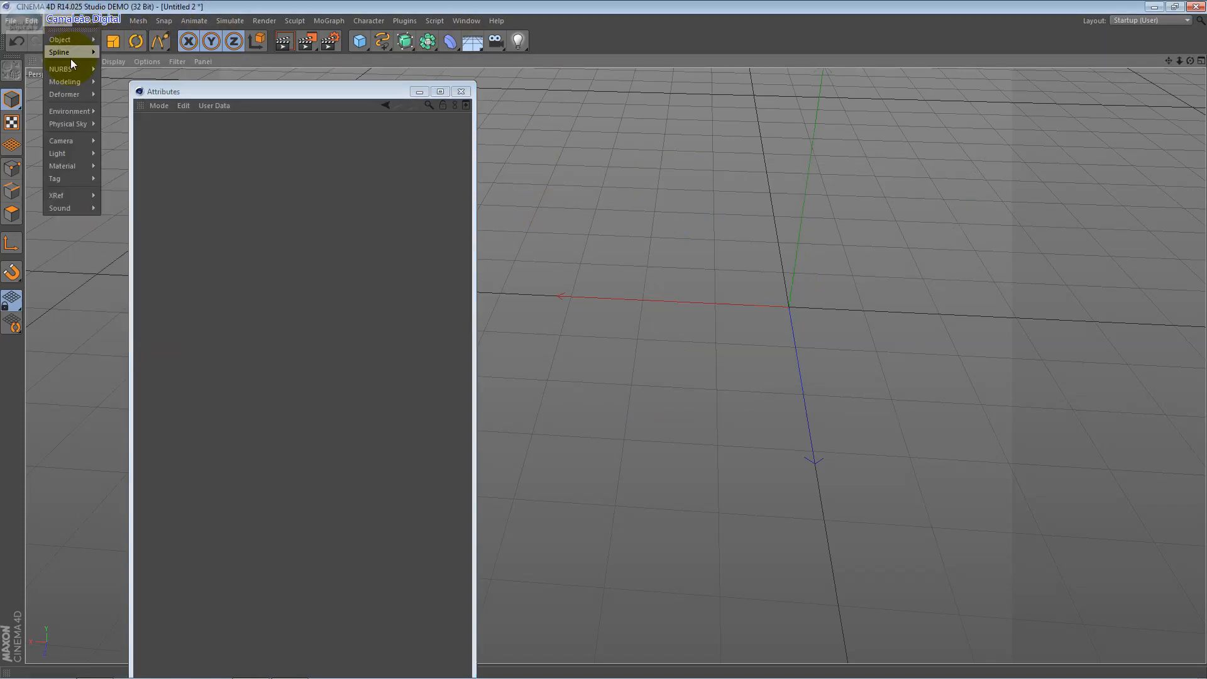
{"action": "mouse_move", "coordinate": [83, 56]}
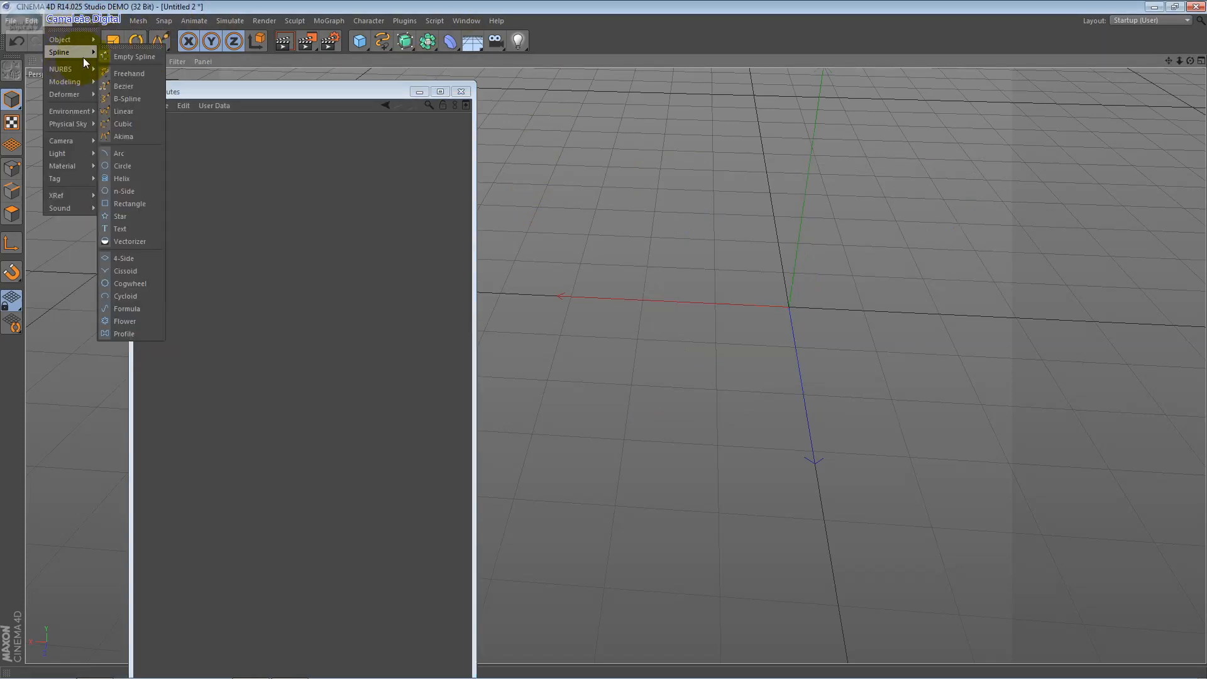
{"action": "left_click", "coordinate": [156, 205]}
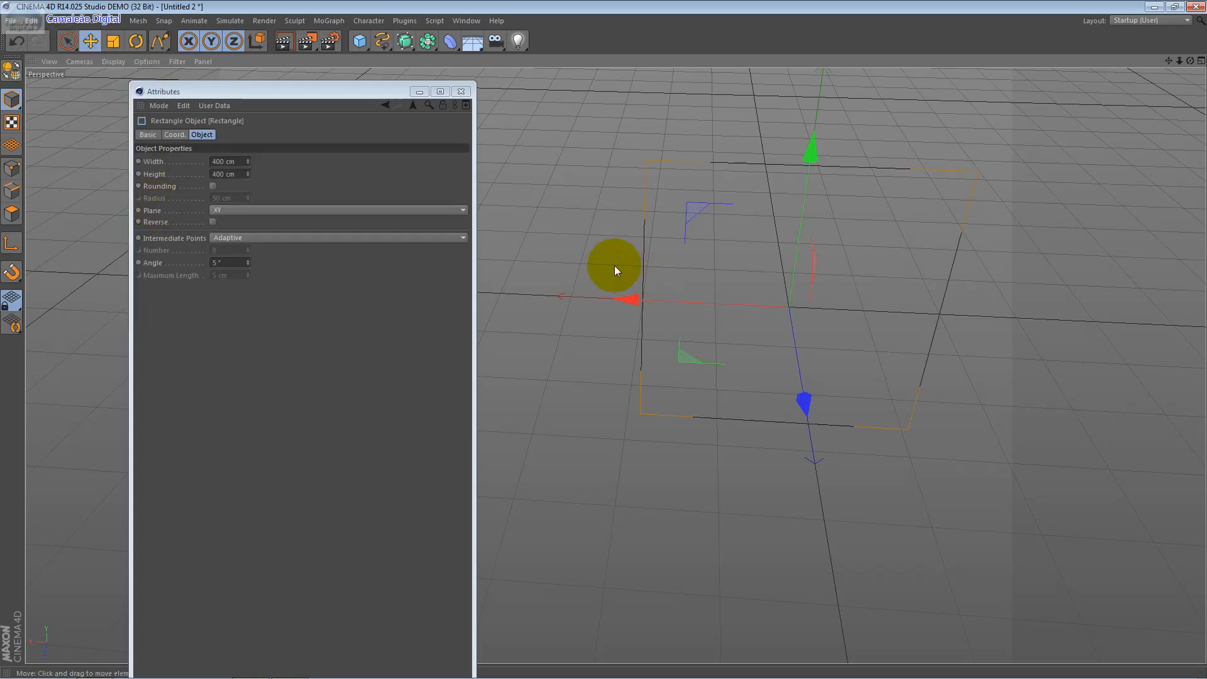
{"action": "left_click_drag", "start_coordinate": [248, 161], "coordinate": [249, 131]}
{"action": "left_click_drag", "start_coordinate": [250, 175], "coordinate": [250, 199]}
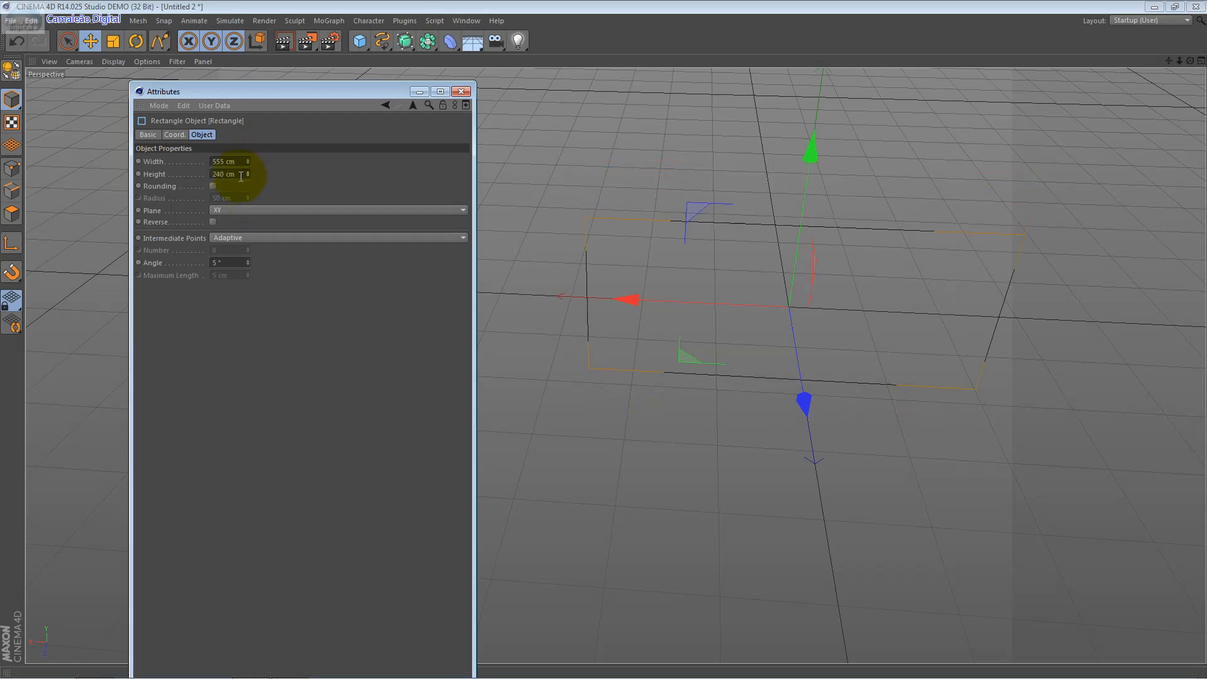
Round the rectangle's corners, reducing the rounding radius to 8 cm
{"action": "left_click", "coordinate": [214, 186]}
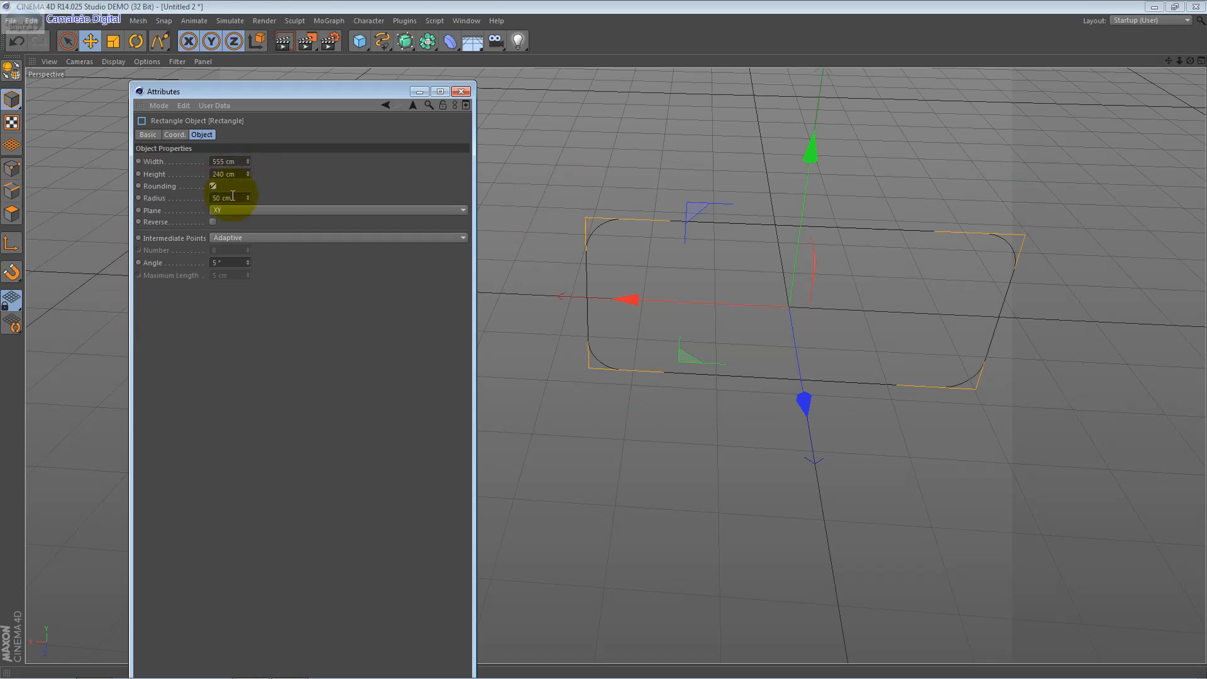
{"action": "left_click_drag", "start_coordinate": [248, 199], "coordinate": [247, 213]}
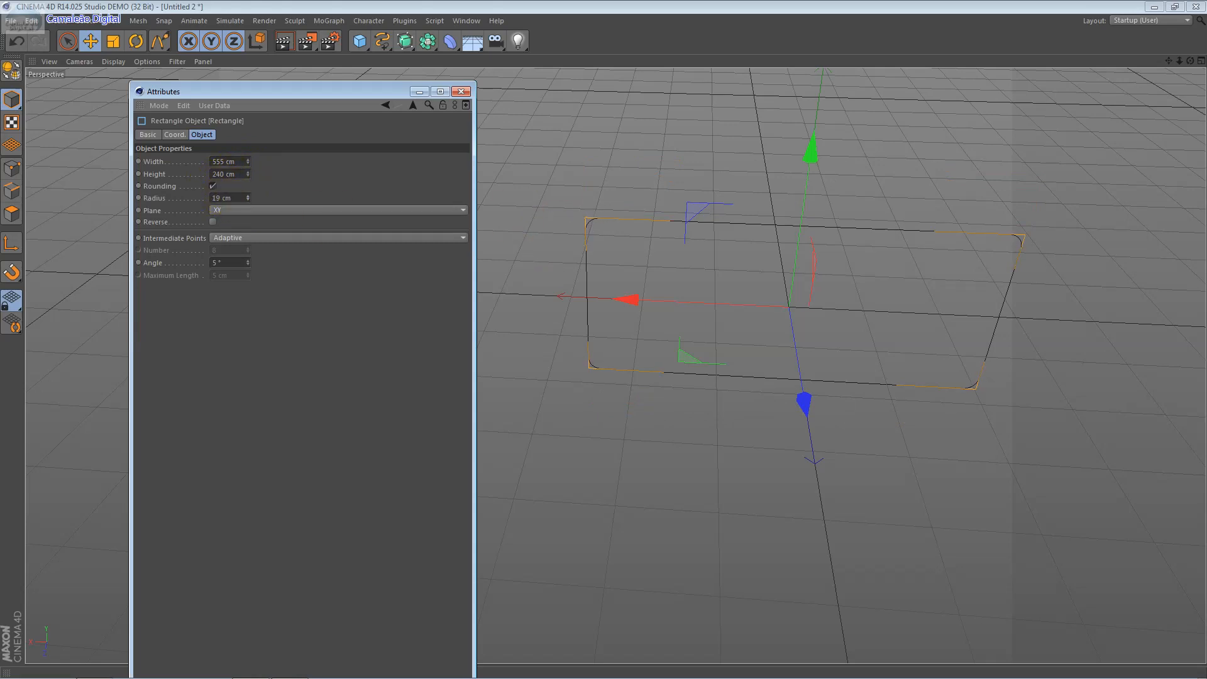
{"action": "left_click_drag", "start_coordinate": [248, 213], "coordinate": [247, 216]}
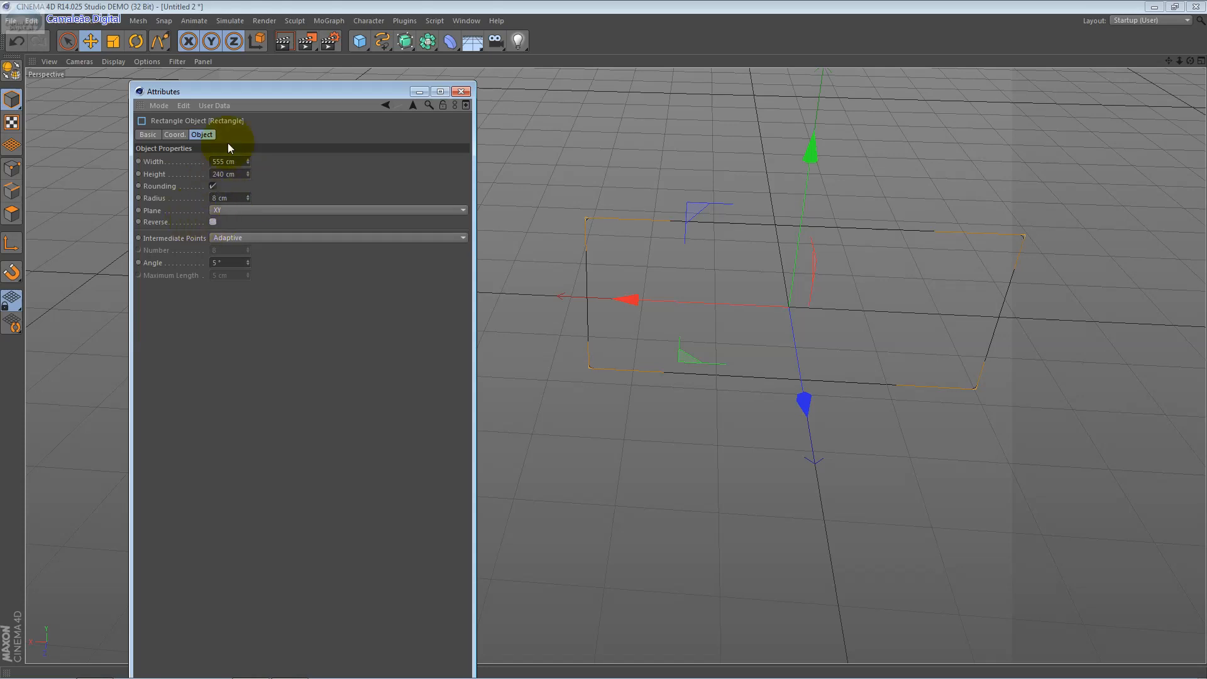
Delete the rectangle and add a Text spline, viewed from the side where it reads correctly
{"action": "key", "text": "Delete"}
{"action": "left_click", "coordinate": [88, 20]}
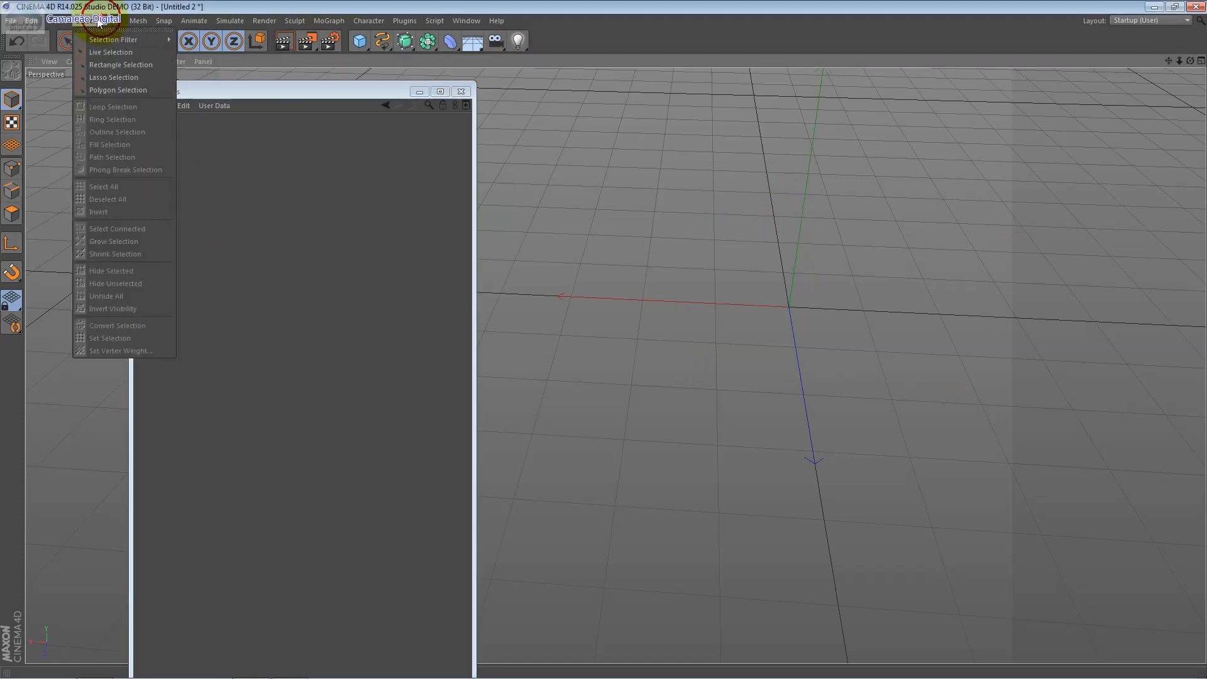
{"action": "mouse_move", "coordinate": [67, 24]}
{"action": "mouse_move", "coordinate": [62, 52]}
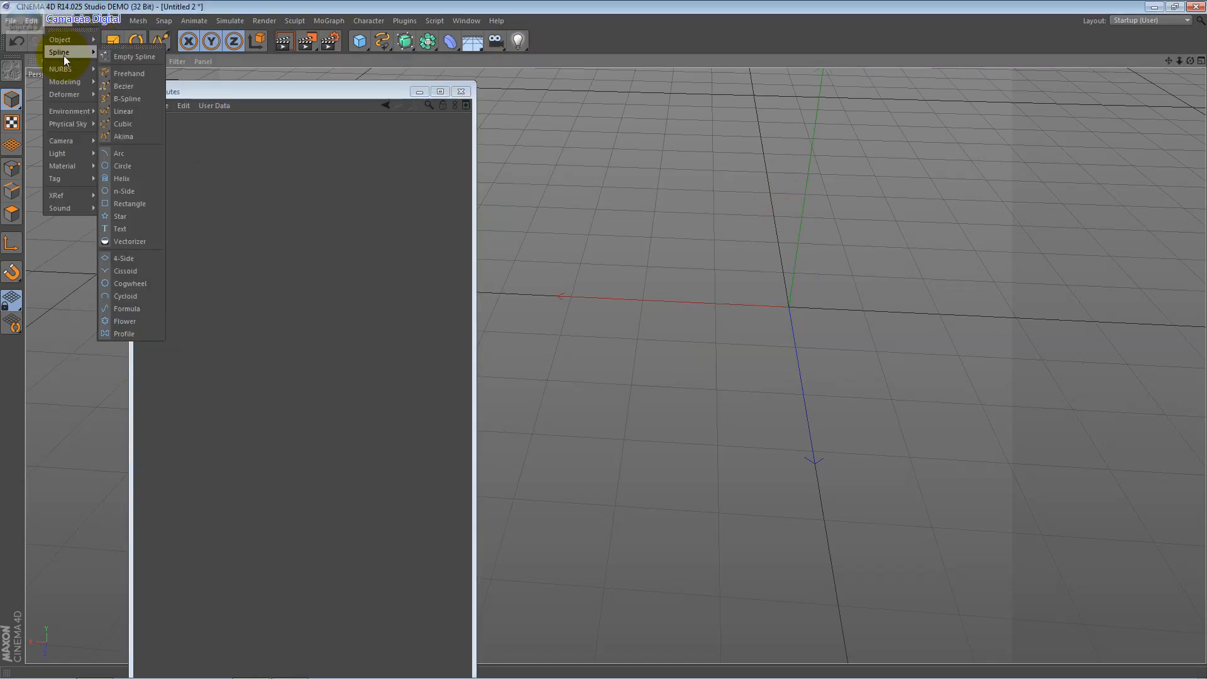
{"action": "left_click", "coordinate": [120, 230]}
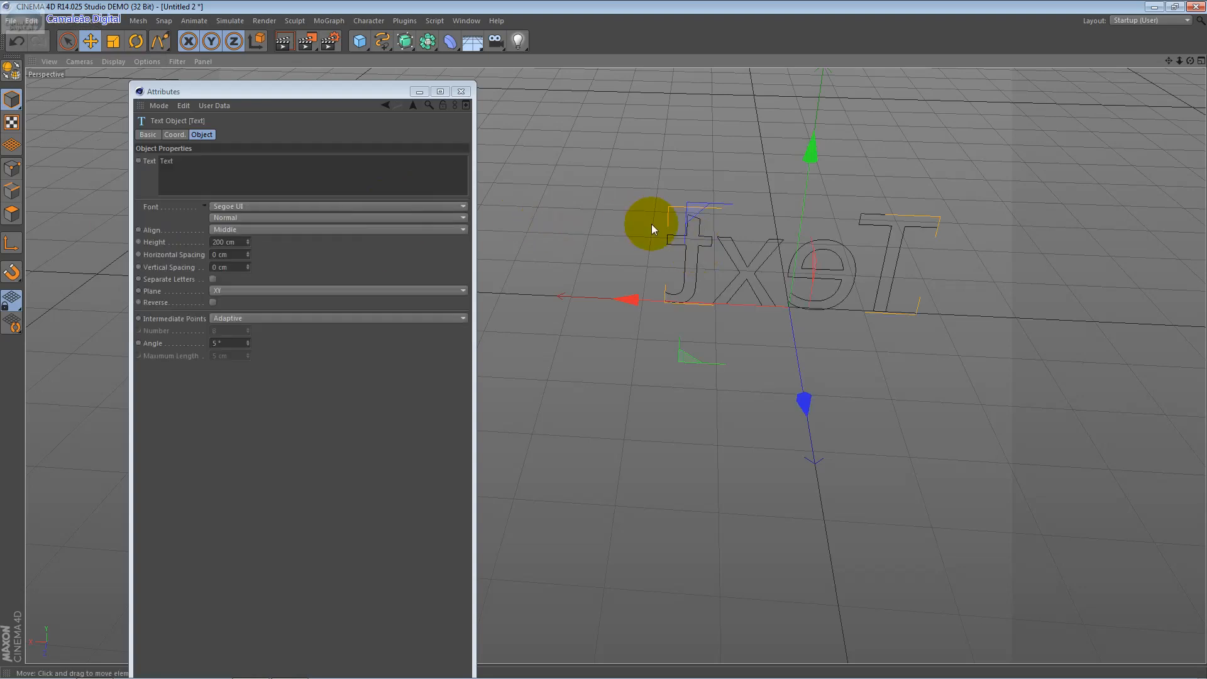
{"action": "left_click_drag", "start_coordinate": [593, 263], "coordinate": [1069, 289], "text": "alt"}
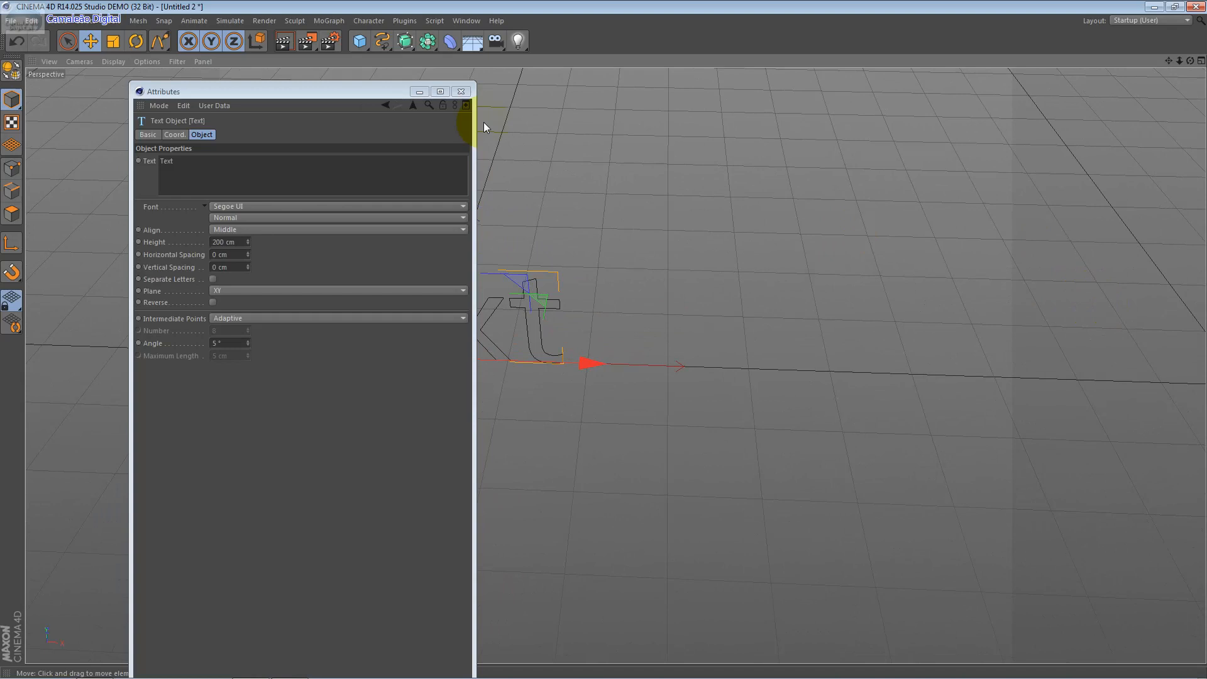
{"action": "left_click_drag", "start_coordinate": [1169, 61], "coordinate": [615, 365]}
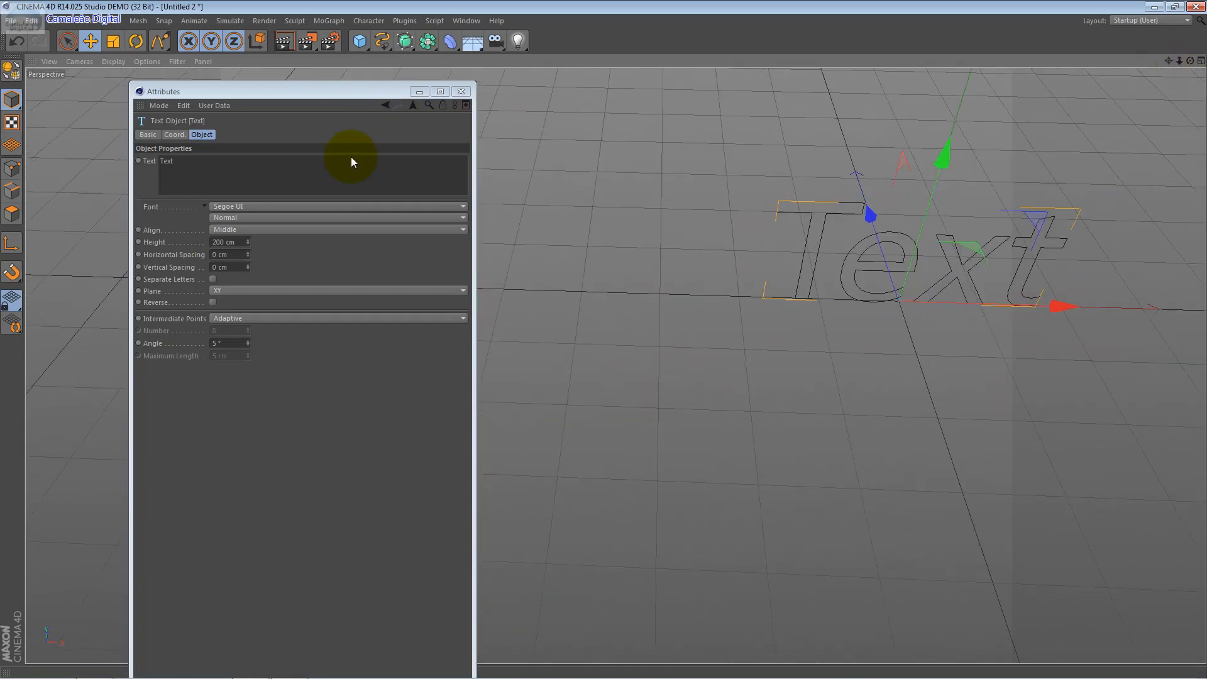
Change the text spline's wording to CINEMA4D and its font to Tahoma
{"action": "left_click", "coordinate": [277, 171]}
{"action": "left_click_drag", "start_coordinate": [277, 171], "coordinate": [136, 176]}
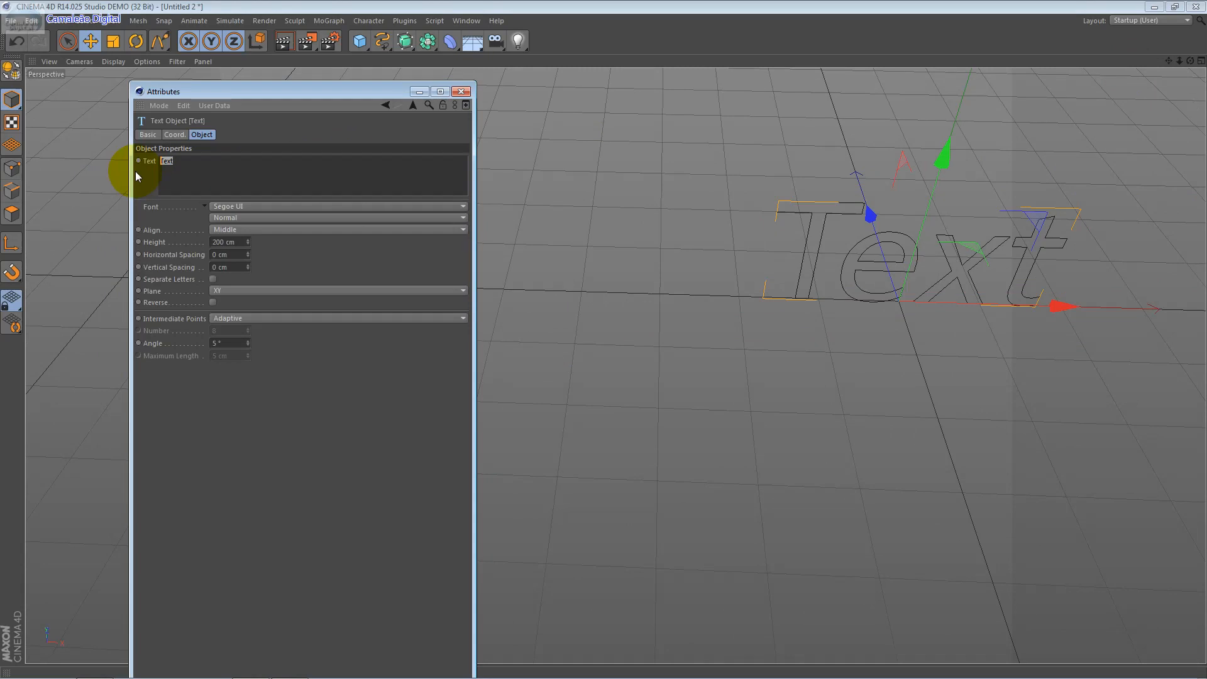
{"action": "type", "text": "CINEMA4D"}
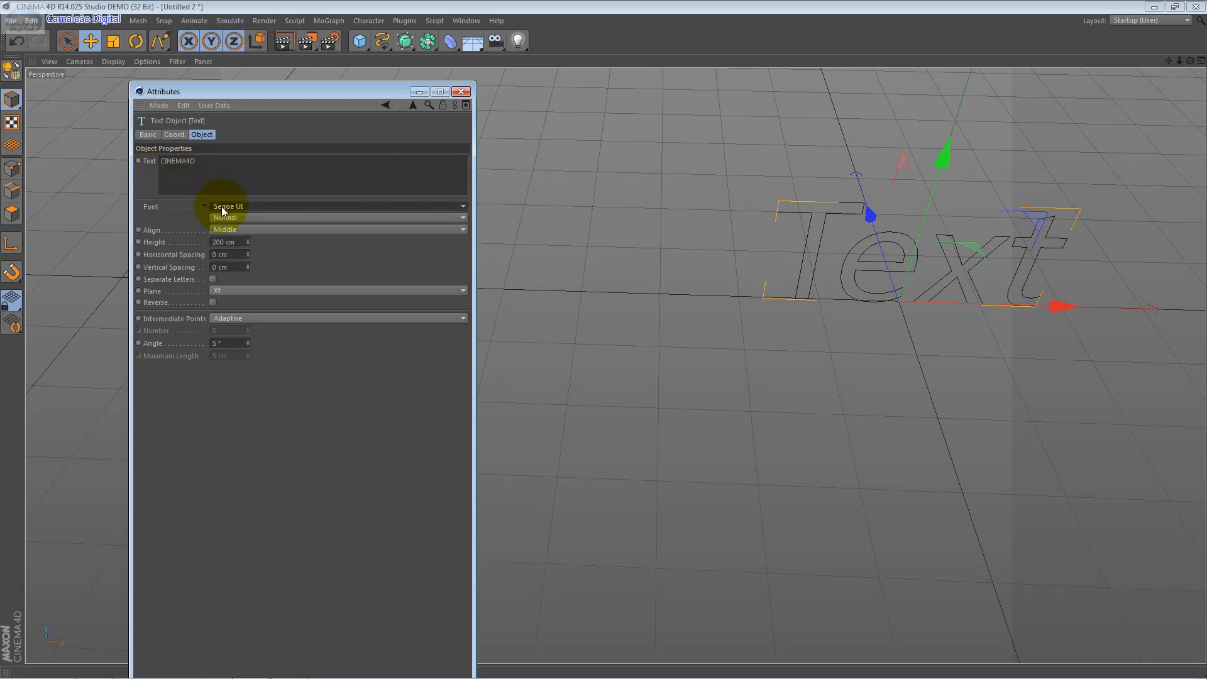
{"action": "left_click", "coordinate": [378, 214]}
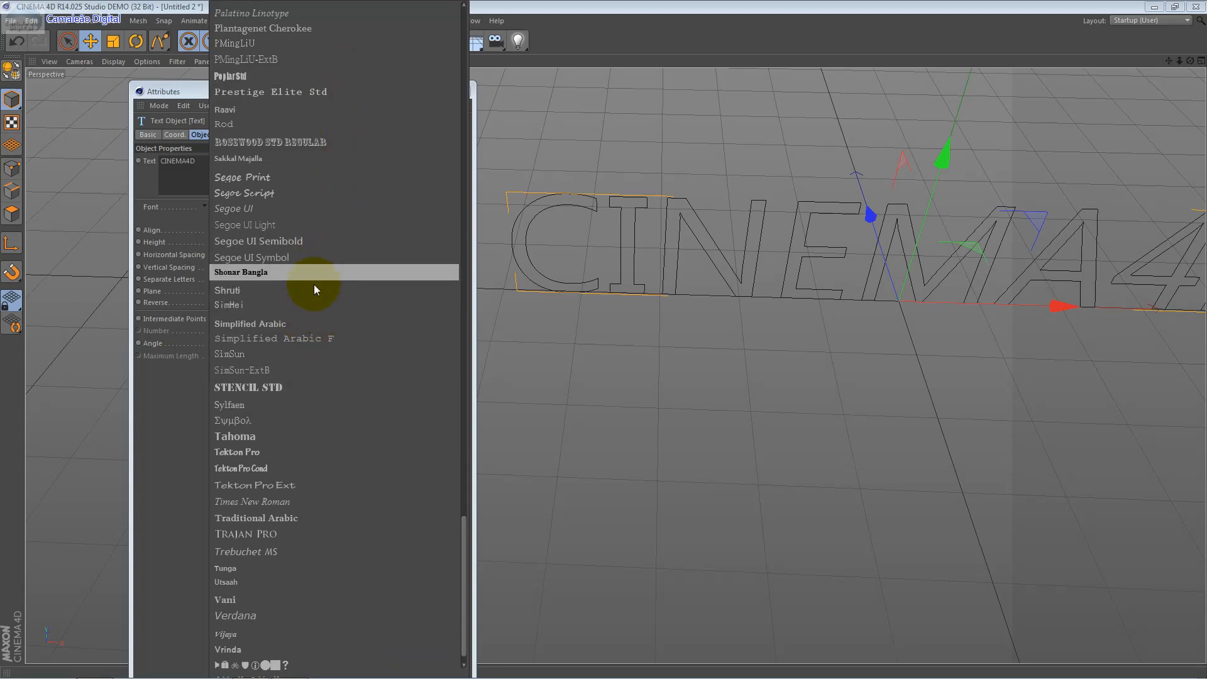
{"action": "left_click", "coordinate": [321, 435]}
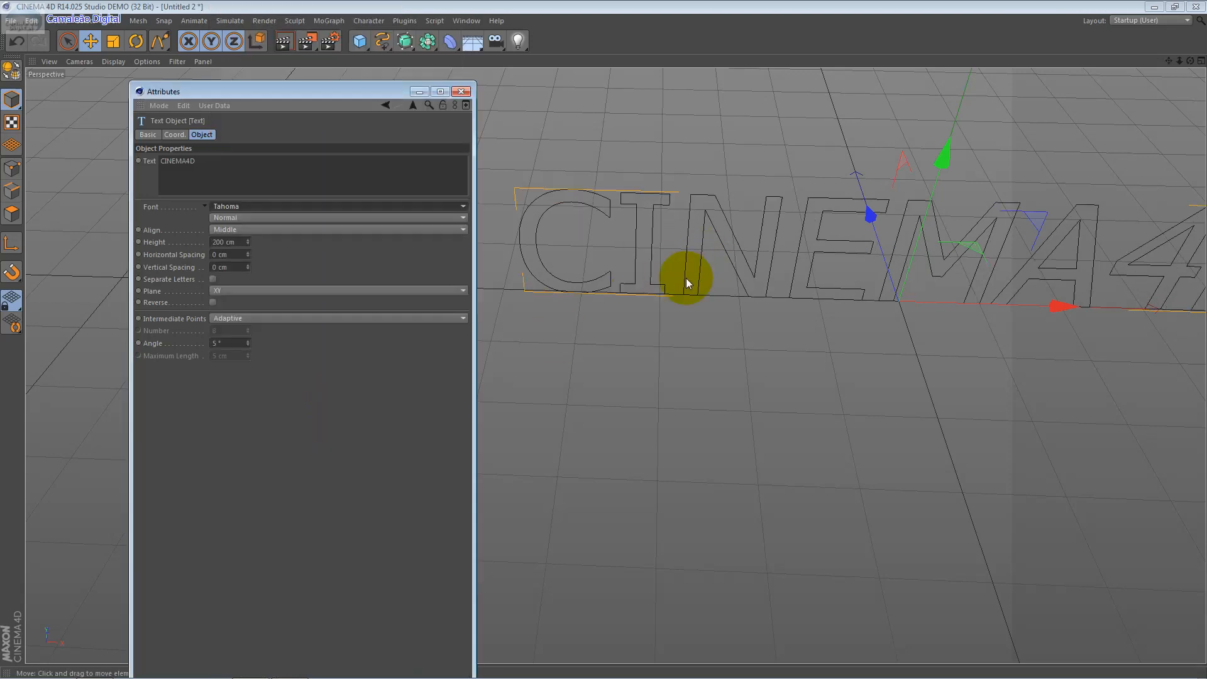
{"action": "scroll", "coordinate": [756, 288], "scroll_direction": "down", "scroll_amount": 3}
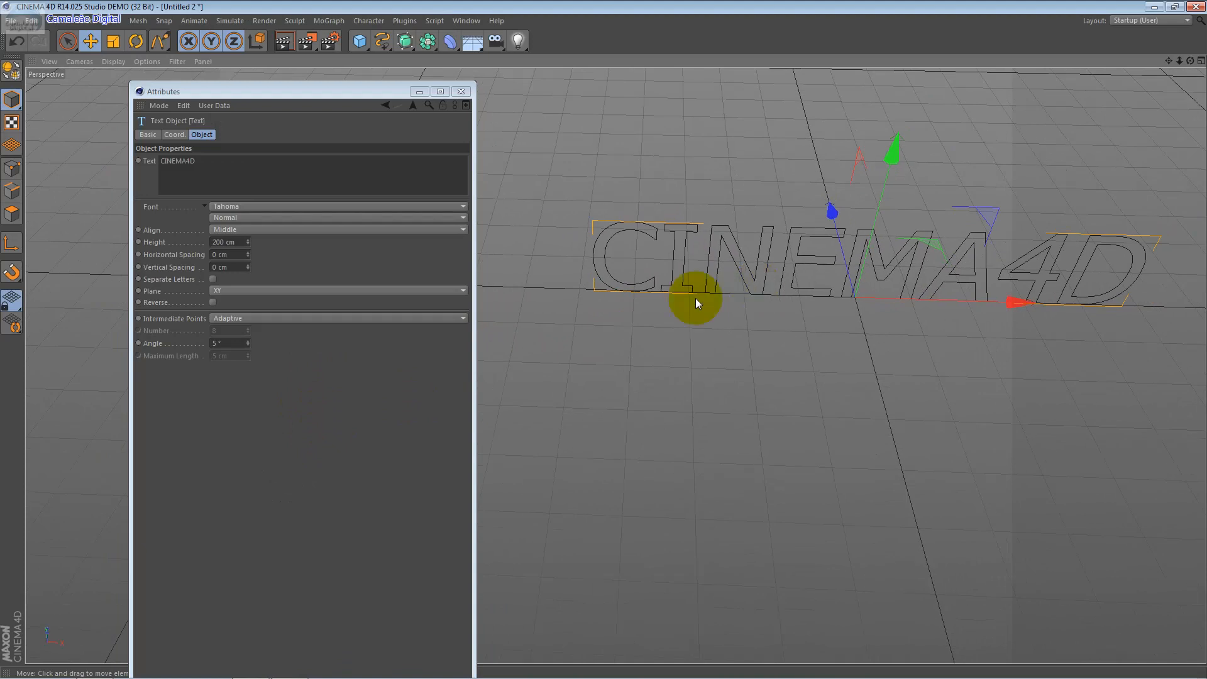
Set the text's height to 198 cm, horizontal spacing to -3 cm and vertical spacing to -27 cm
{"action": "mouse_move", "coordinate": [248, 243]}
{"action": "left_mouse_down"}
{"action": "mouse_move", "coordinate": [248, 263]}
{"action": "mouse_move", "coordinate": [238, 251]}
{"action": "left_mouse_up"}
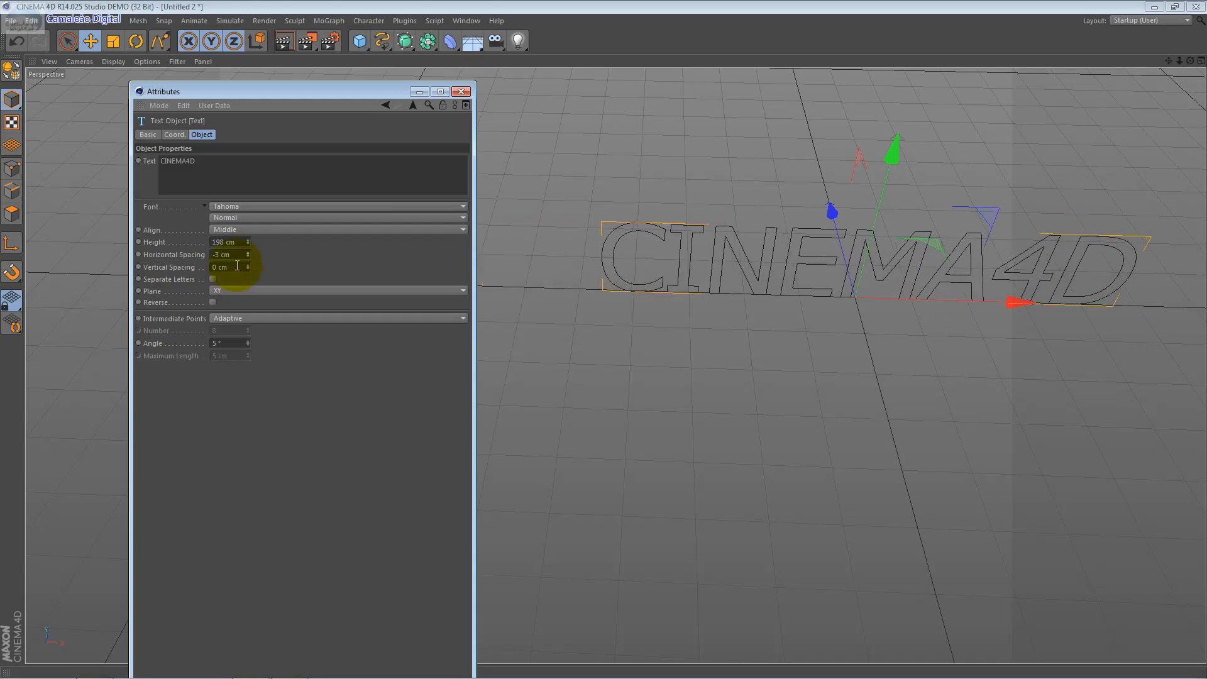
{"action": "left_click_drag", "start_coordinate": [248, 267], "coordinate": [246, 248]}
Add a second line reading CAMALEÃO to the text and set the vertical spacing to 2 cm
{"action": "left_click", "coordinate": [233, 170]}
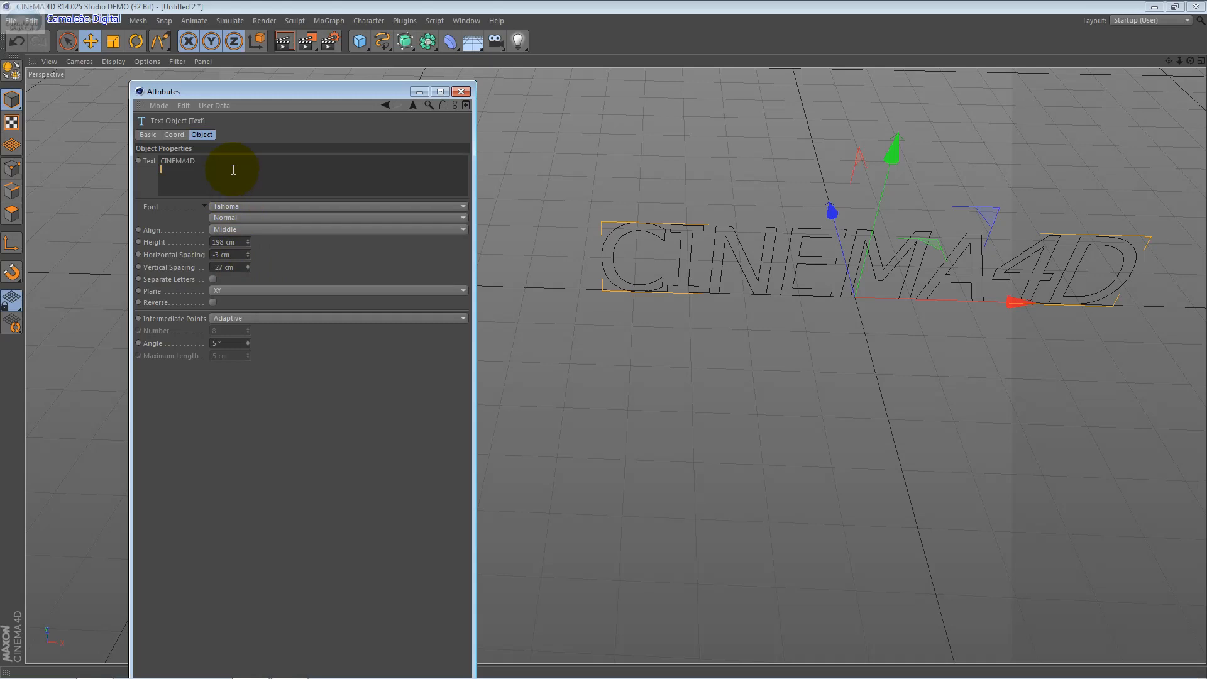
{"action": "type", "text": "CAMALEÃO"}
{"action": "mouse_move", "coordinate": [247, 270]}
{"action": "left_mouse_down"}
{"action": "mouse_move", "coordinate": [247, 246]}
{"action": "mouse_move", "coordinate": [247, 277]}
{"action": "mouse_move", "coordinate": [247, 264]}
{"action": "left_mouse_up"}
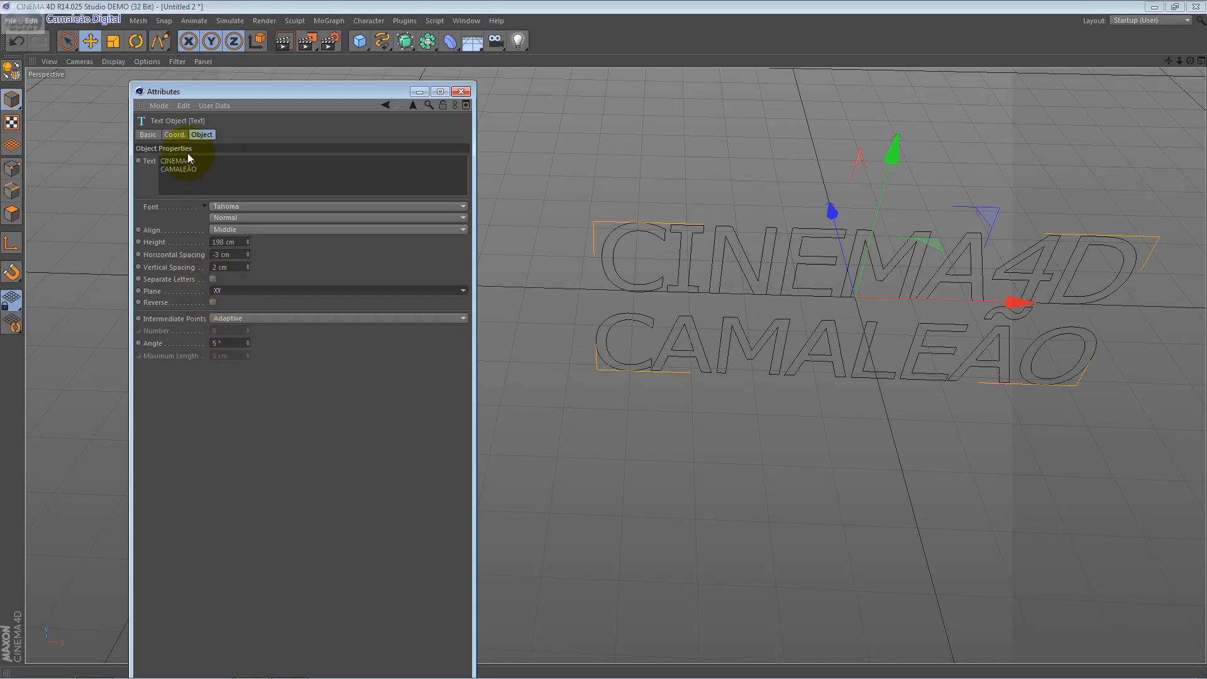
Show the text spline's coordinates together with its object properties
{"action": "left_click", "coordinate": [177, 135]}
{"action": "left_click", "coordinate": [199, 135], "text": "shift"}
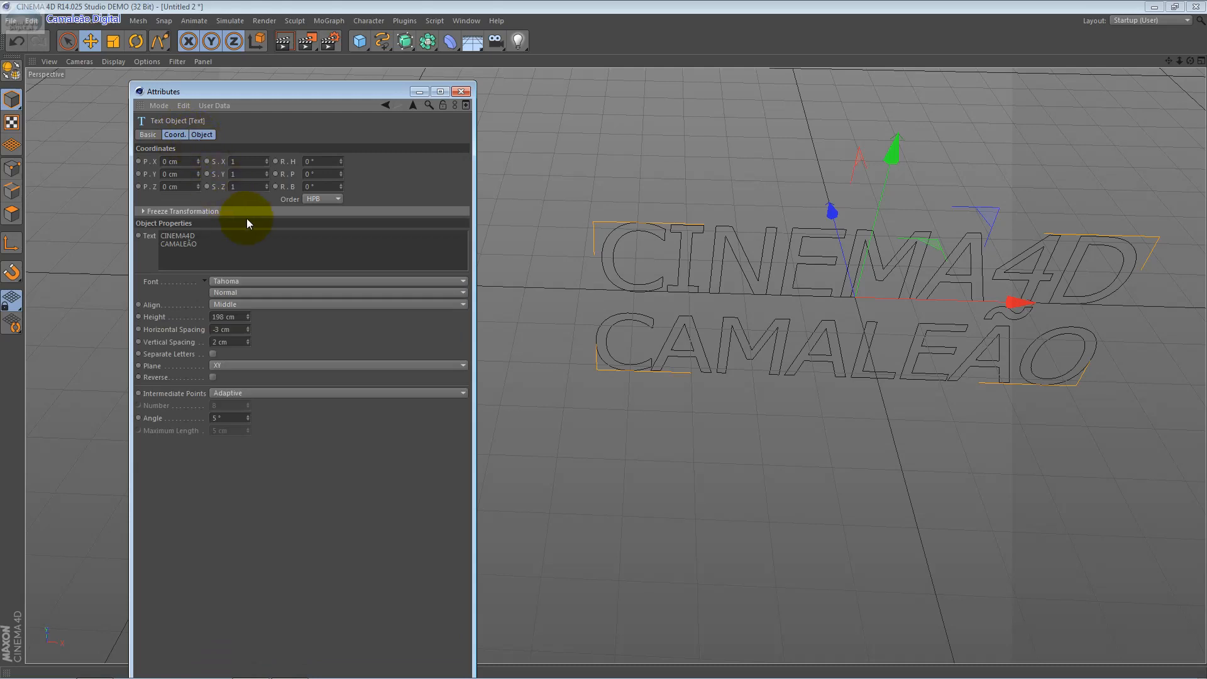
{"action": "left_click", "coordinate": [281, 208]}
{"action": "left_click", "coordinate": [281, 209]}
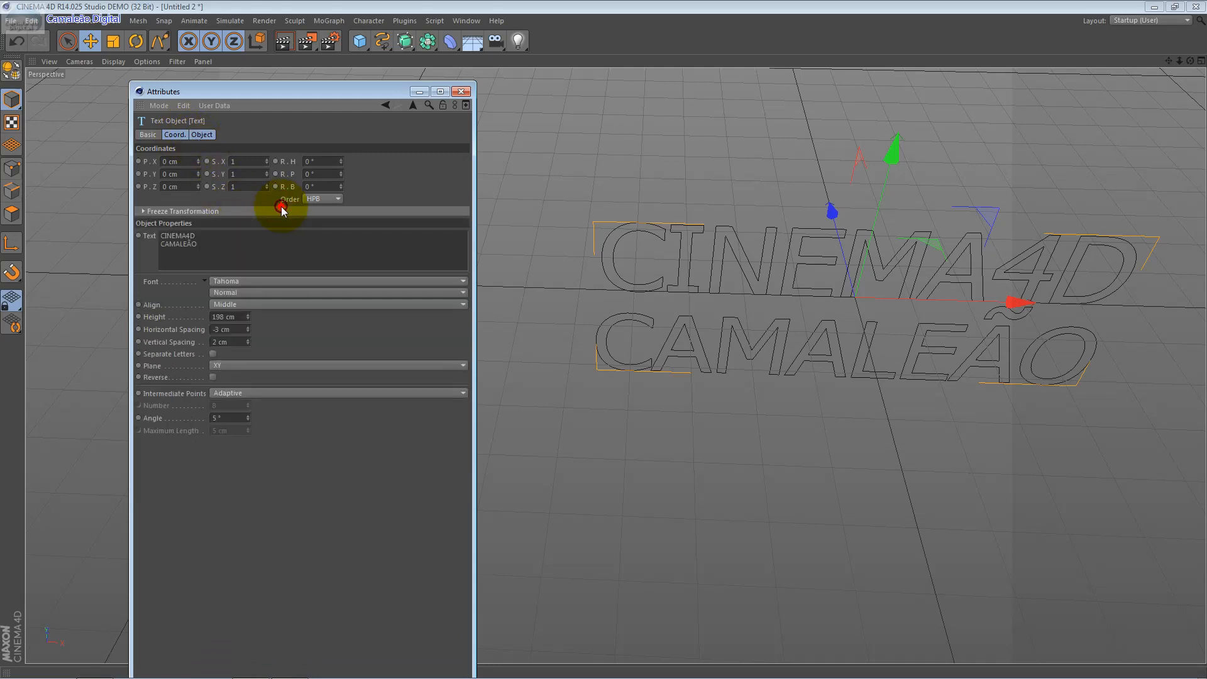
{"action": "left_click", "coordinate": [302, 198]}
{"action": "left_click", "coordinate": [303, 198]}
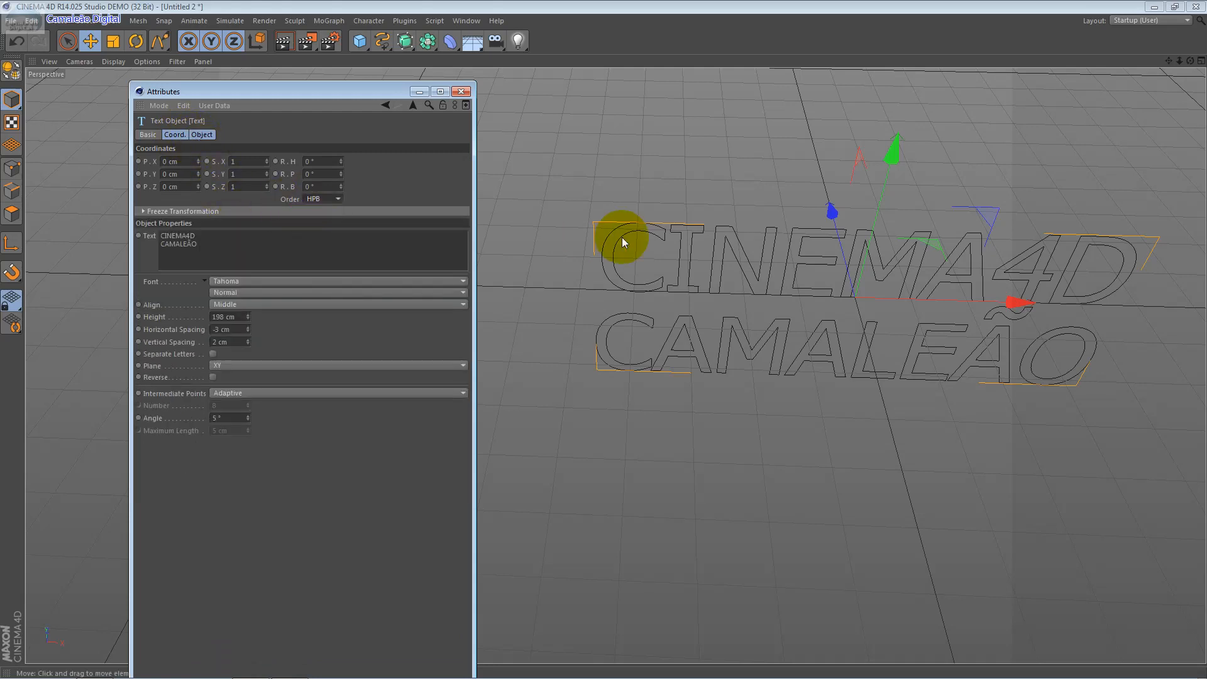
Delete the text spline and add a Star spline
{"action": "left_click", "coordinate": [918, 250]}
{"action": "key", "text": "Delete"}
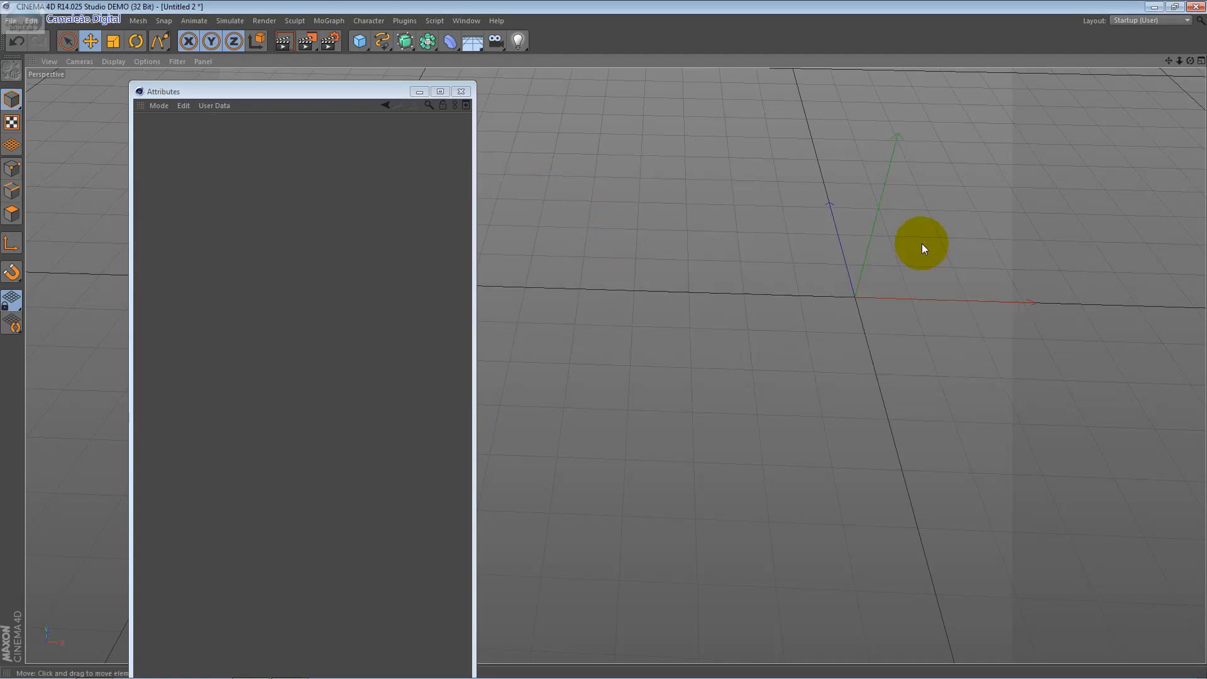
{"action": "left_click", "coordinate": [59, 20]}
{"action": "mouse_move", "coordinate": [77, 51]}
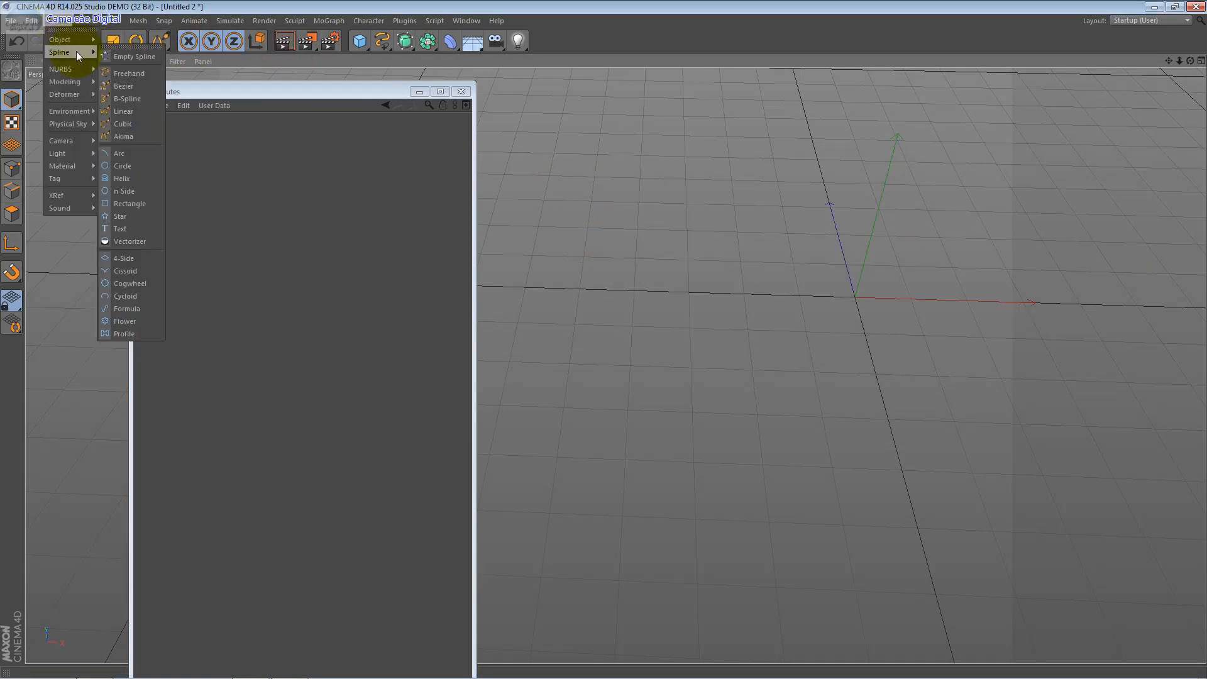
{"action": "left_click", "coordinate": [154, 219]}
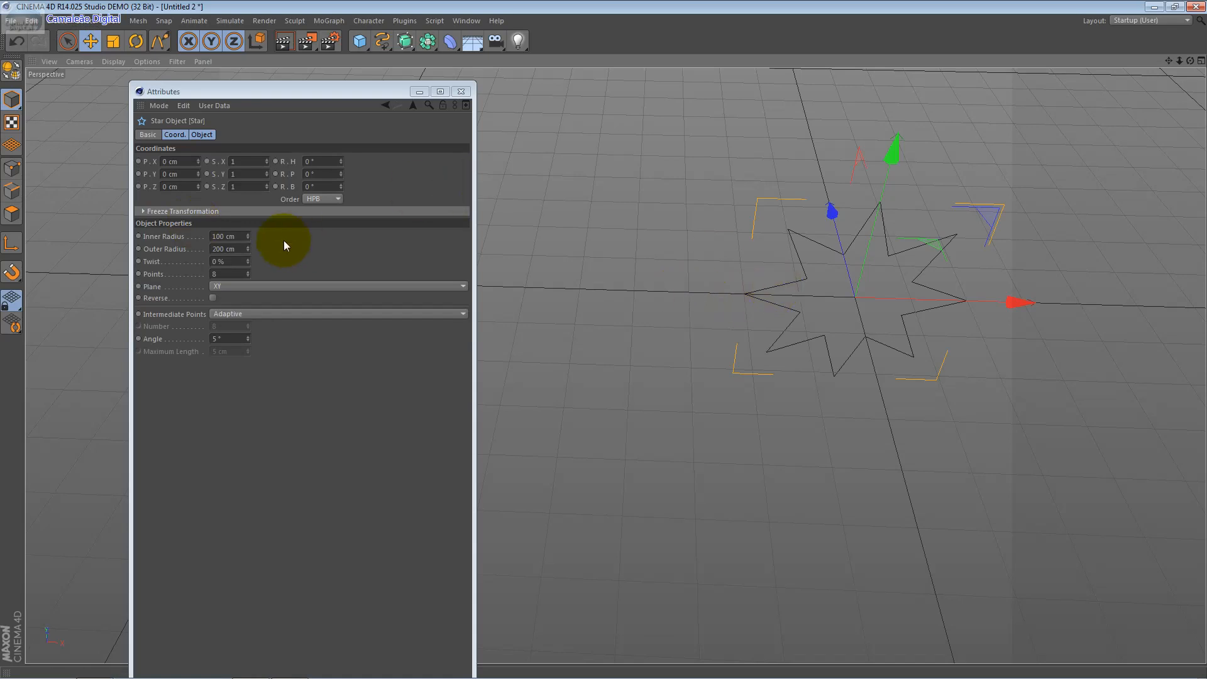
Set the star's inner radius to 64 cm, outer radius to 380 cm, twist to 100 % and points to 29
{"action": "left_click_drag", "start_coordinate": [248, 237], "coordinate": [247, 260]}
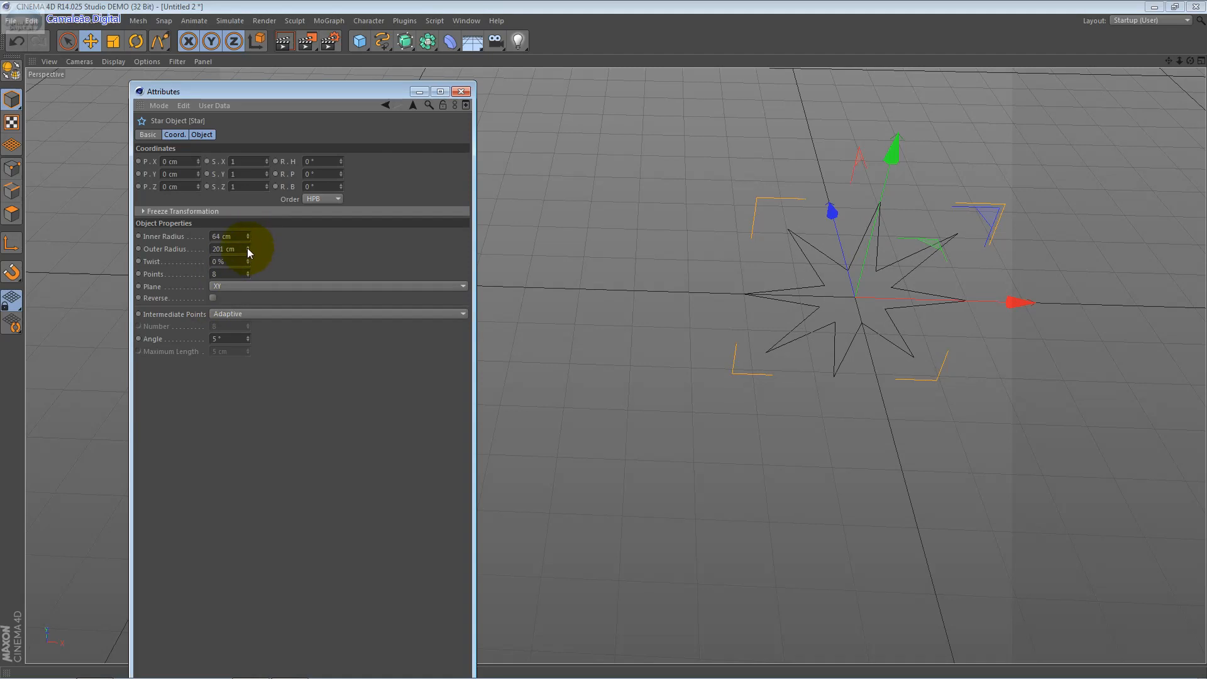
{"action": "left_click_drag", "start_coordinate": [247, 247], "coordinate": [247, 232]}
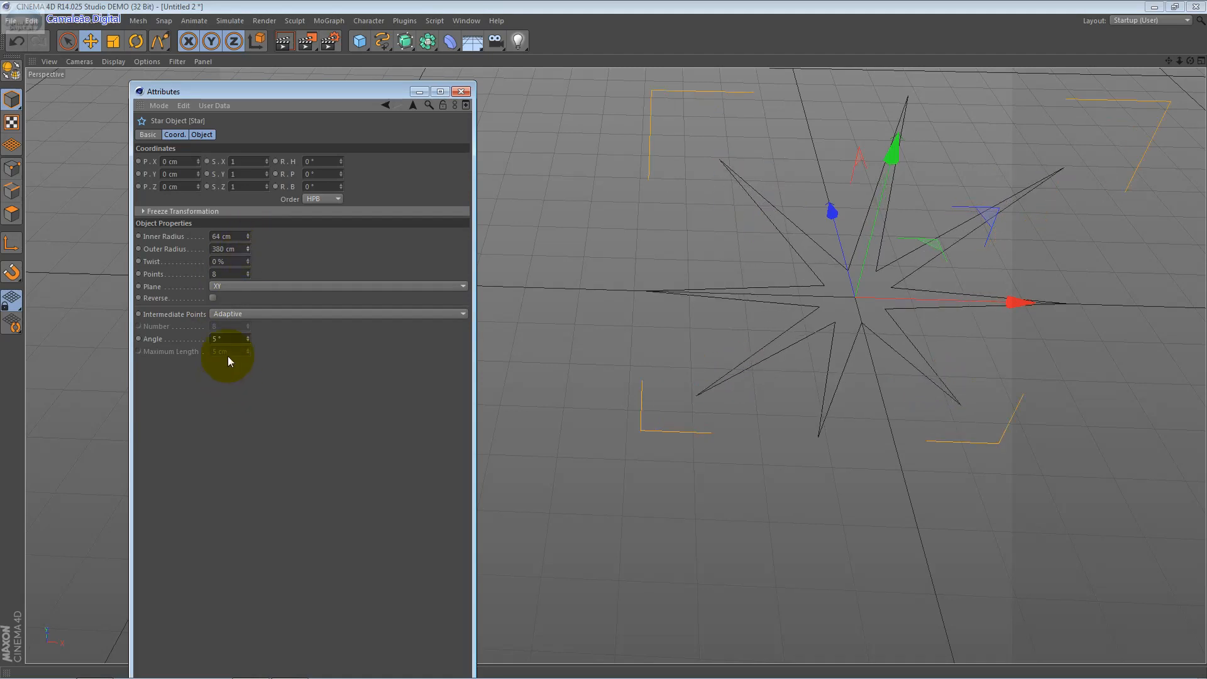
{"action": "left_click_drag", "start_coordinate": [248, 262], "coordinate": [248, 242]}
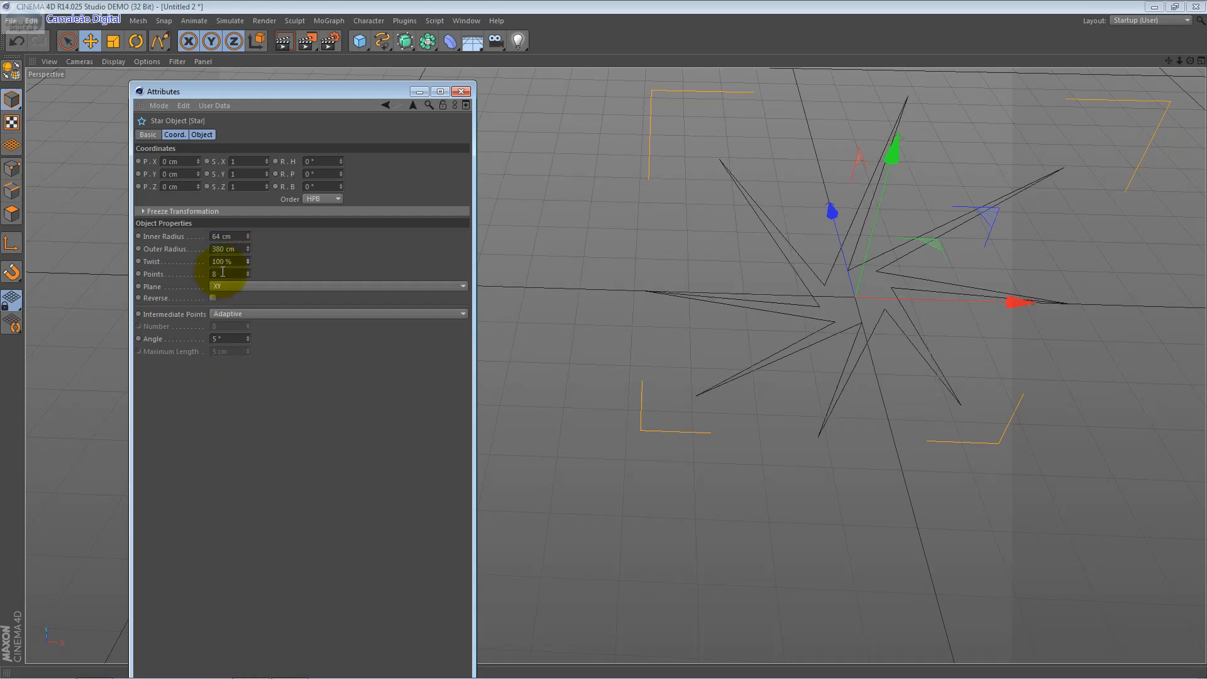
{"action": "left_click", "coordinate": [247, 275]}
{"action": "mouse_move", "coordinate": [247, 274]}
{"action": "left_mouse_down"}
{"action": "mouse_move", "coordinate": [247, 285]}
{"action": "mouse_move", "coordinate": [247, 259]}
{"action": "left_mouse_up"}
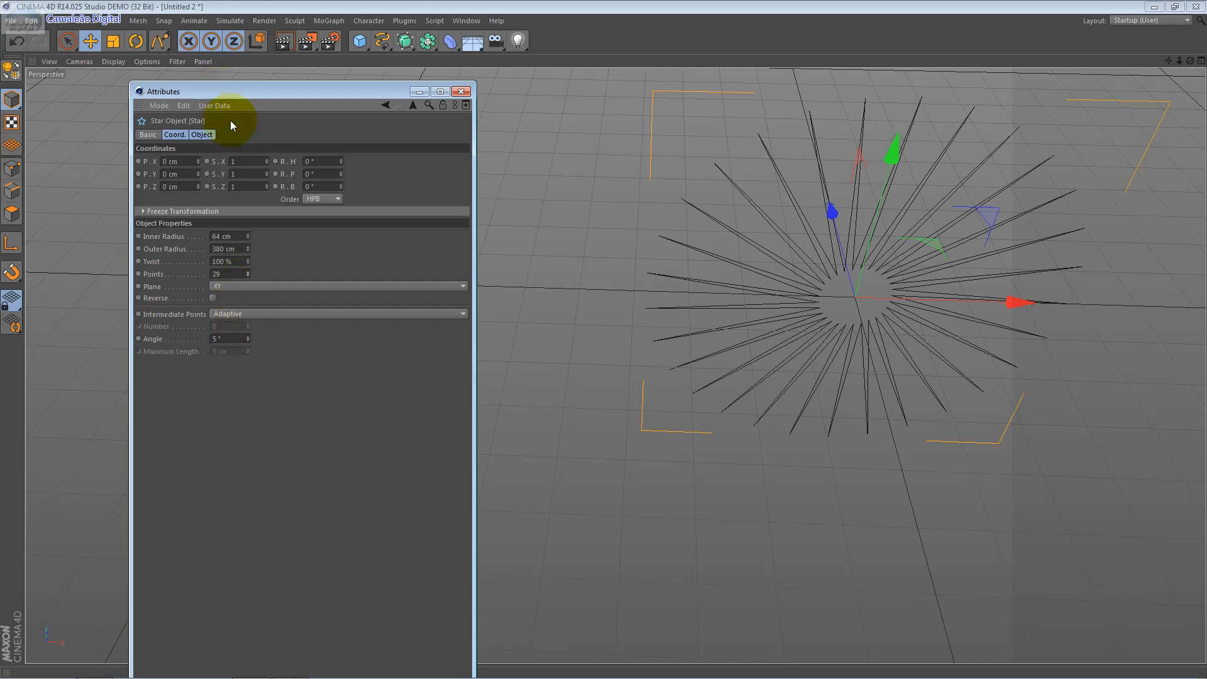
Delete the star, add a Vectorizer spline and move it to about X -365 cm, Z -251 cm
{"action": "key", "text": "Delete"}
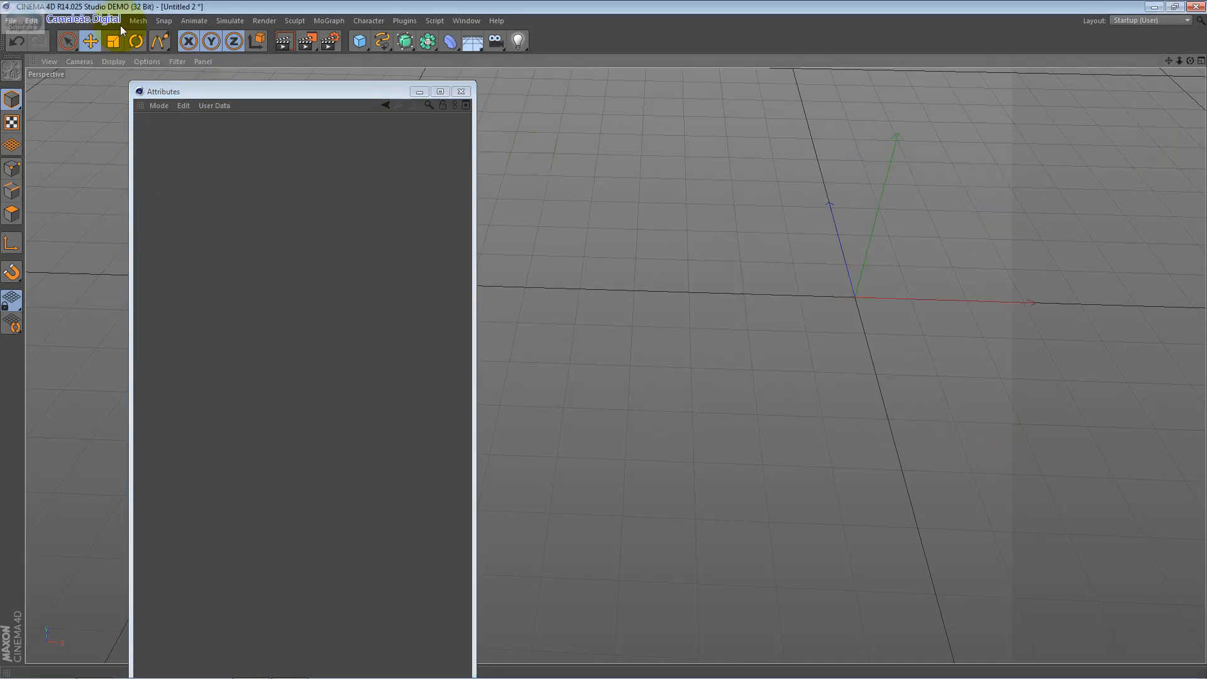
{"action": "left_click", "coordinate": [92, 22]}
{"action": "mouse_move", "coordinate": [47, 25]}
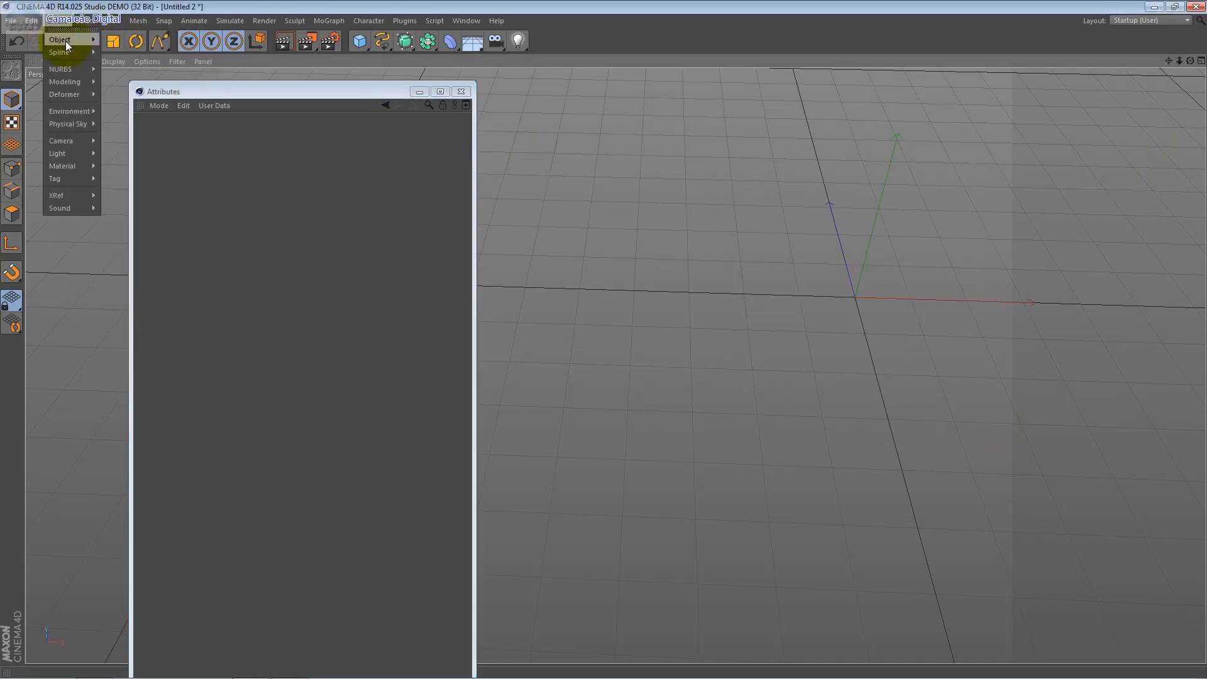
{"action": "mouse_move", "coordinate": [73, 50]}
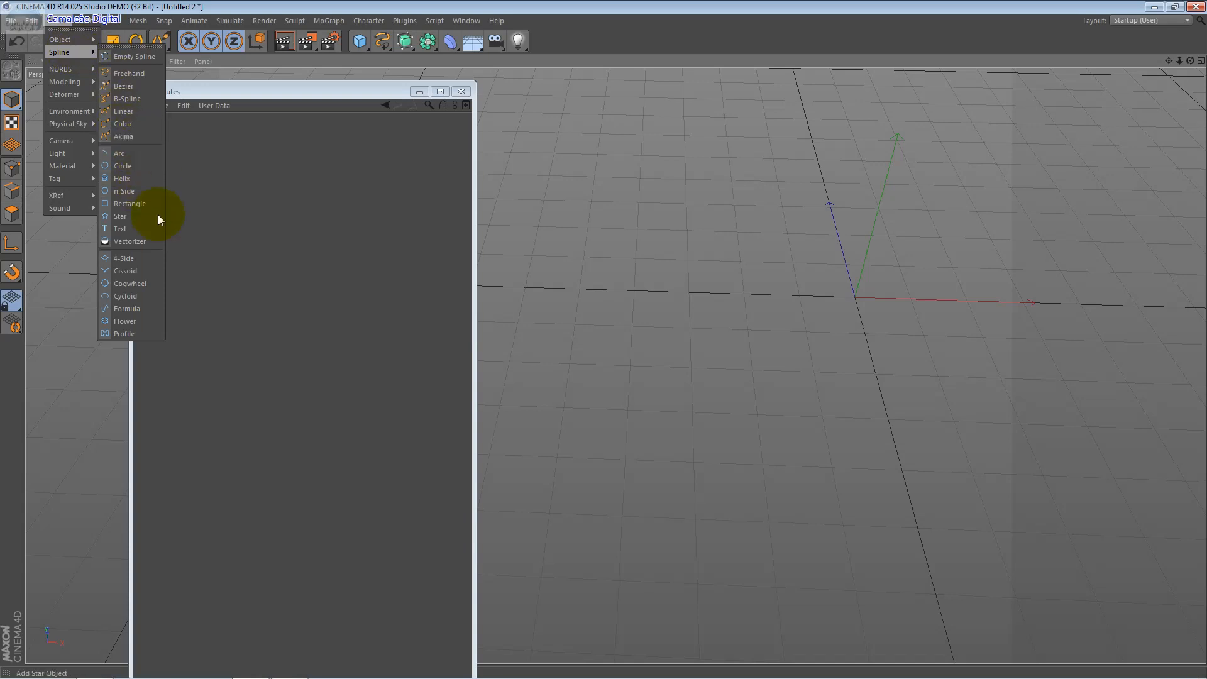
{"action": "left_click", "coordinate": [147, 242]}
{"action": "left_click_drag", "start_coordinate": [933, 251], "coordinate": [748, 358]}
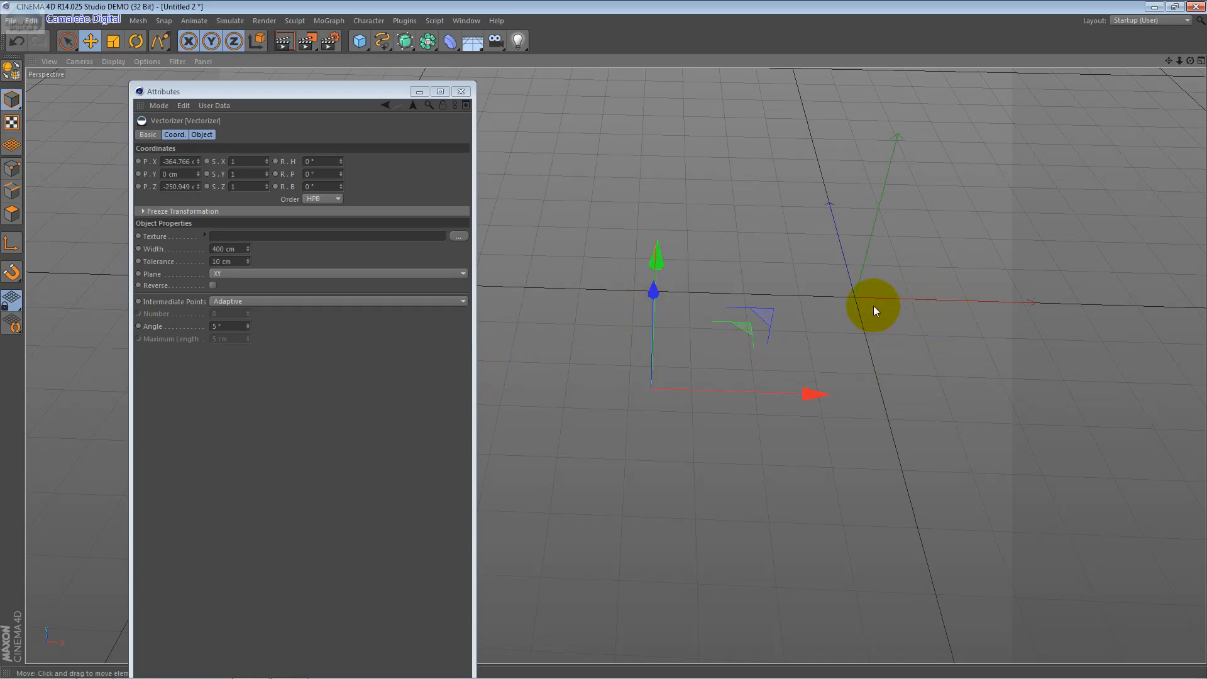
Delete the Vectorizer spline and add a 4-Side spline
{"action": "left_click", "coordinate": [667, 220]}
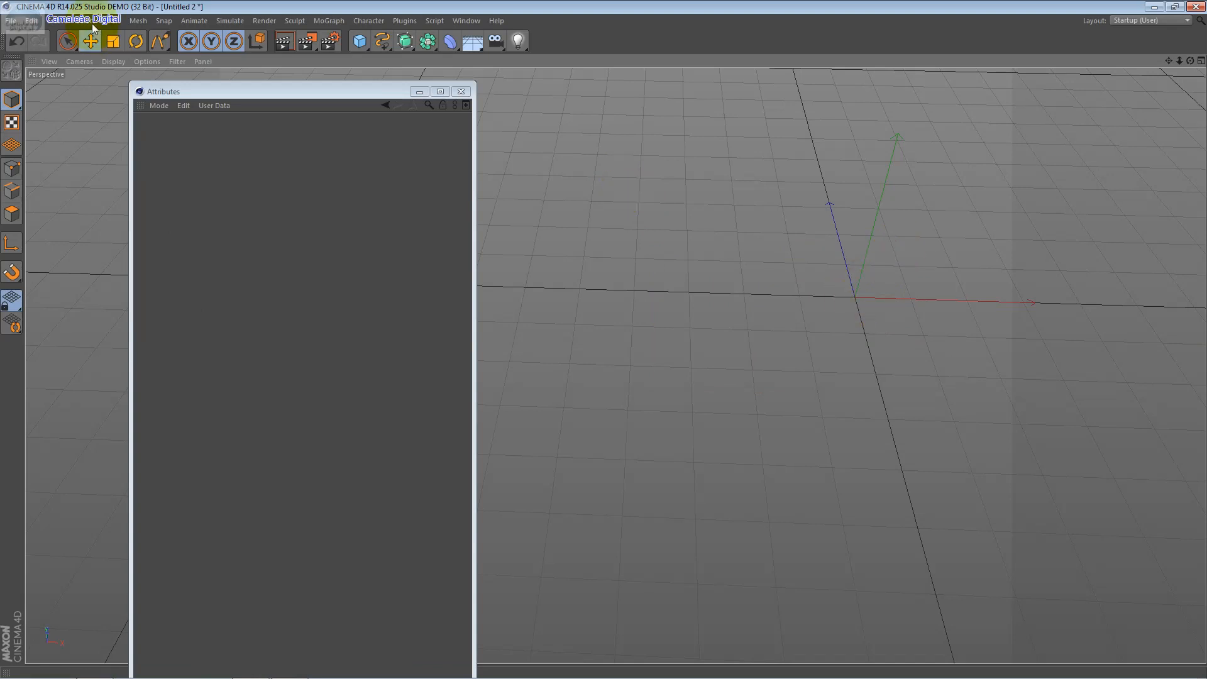
{"action": "left_click", "coordinate": [63, 20]}
{"action": "mouse_move", "coordinate": [66, 54]}
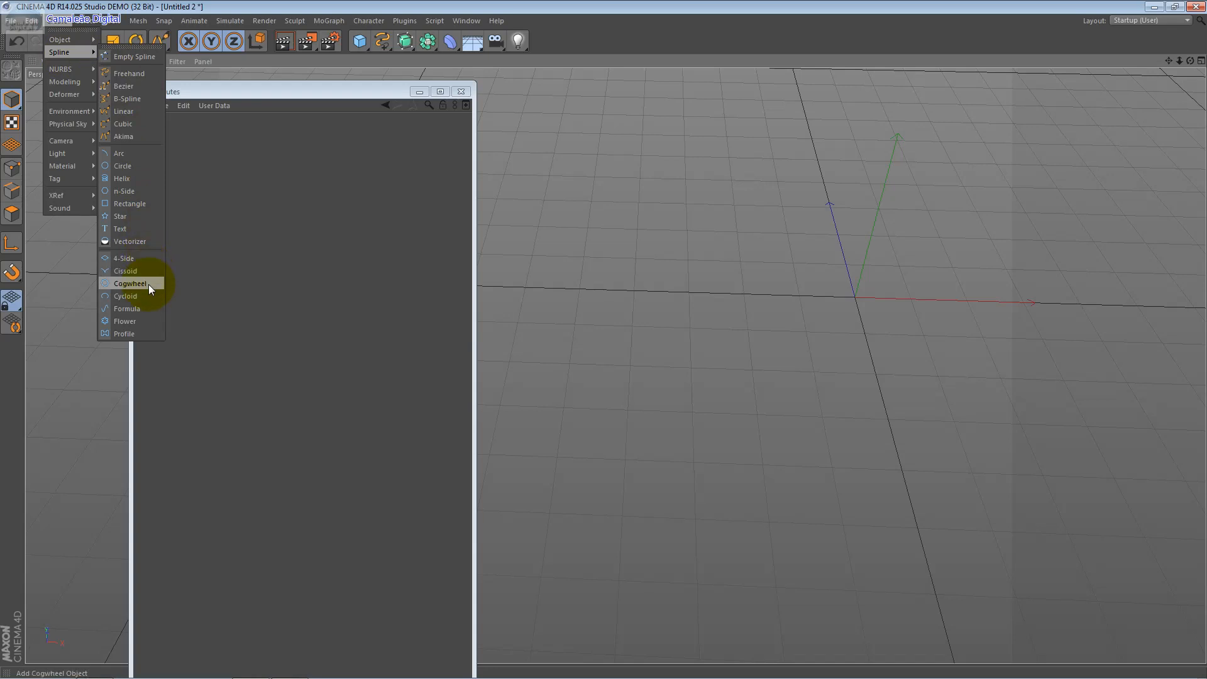
{"action": "left_click", "coordinate": [148, 261]}
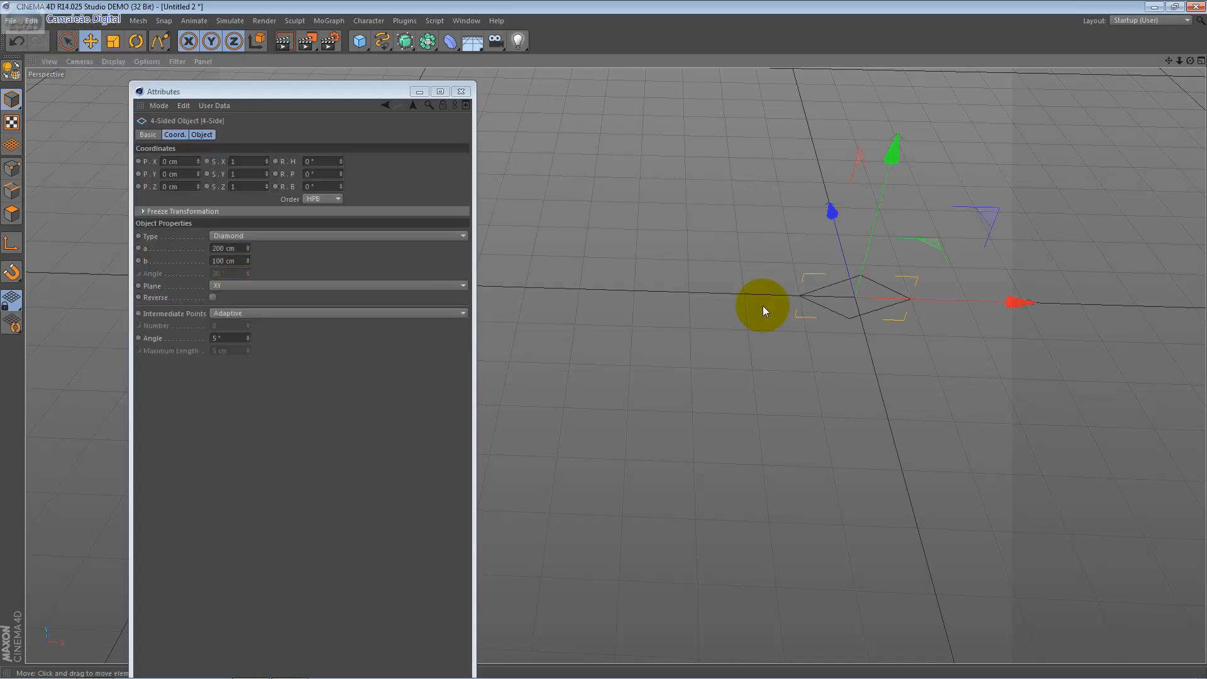
Set the 4-Side's a to 265 cm and b to 135 cm, and try the Kite, Parallelogram and Trapezium types
{"action": "left_click_drag", "start_coordinate": [248, 261], "coordinate": [248, 239]}
{"action": "left_click", "coordinate": [274, 235]}
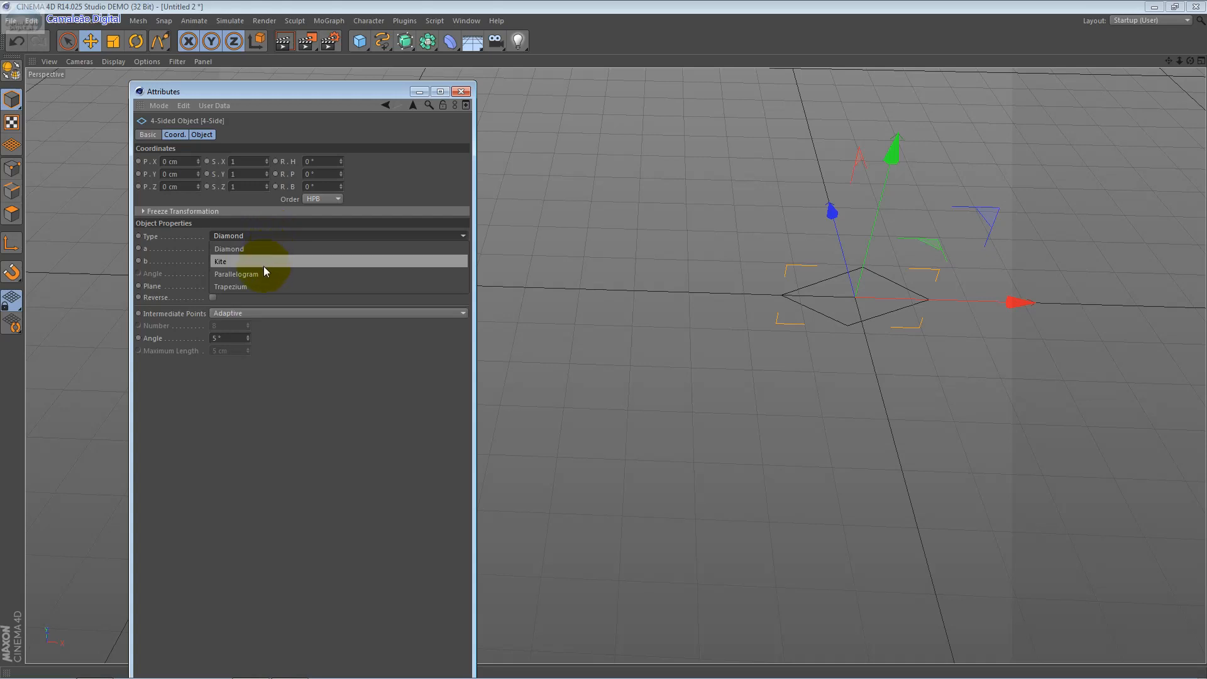
{"action": "left_click", "coordinate": [269, 263]}
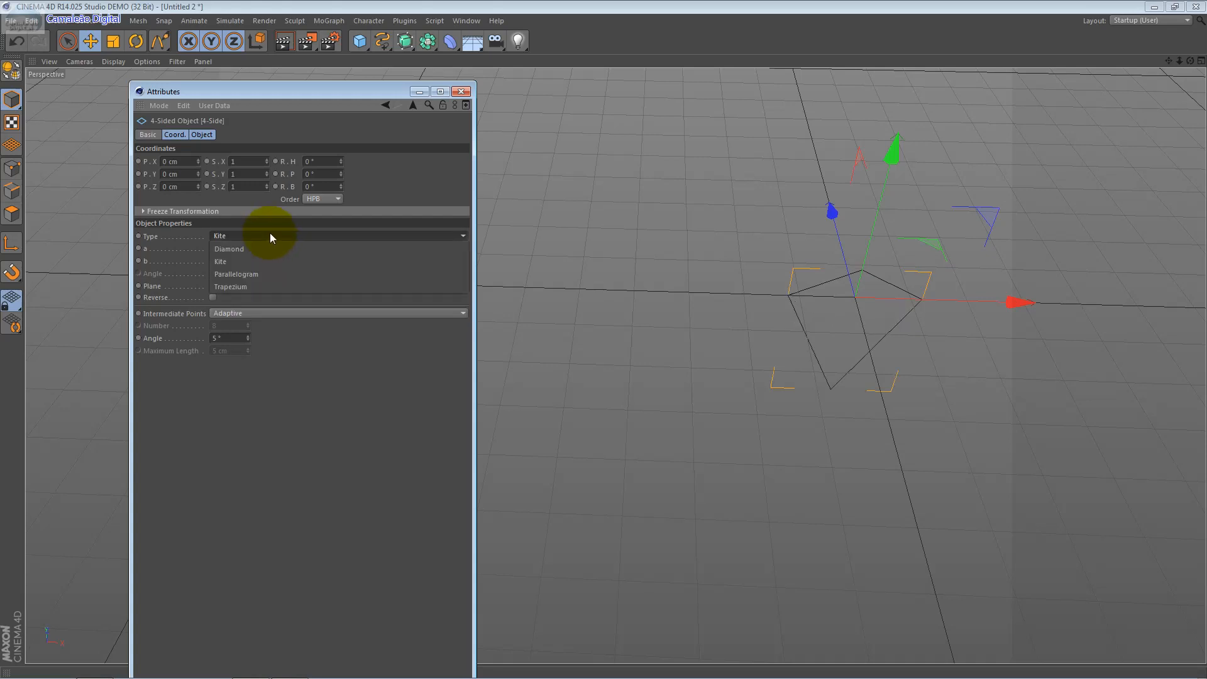
{"action": "left_click", "coordinate": [271, 232]}
{"action": "left_click", "coordinate": [262, 269]}
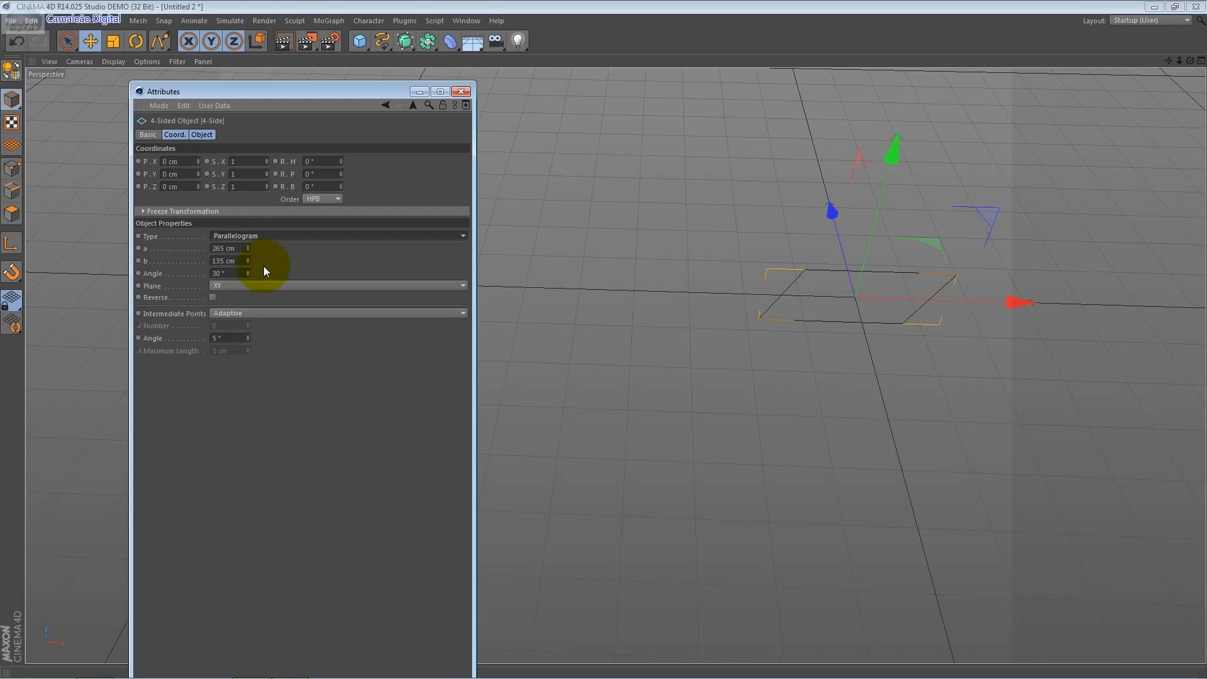
{"action": "left_click", "coordinate": [280, 237]}
{"action": "left_click", "coordinate": [269, 285]}
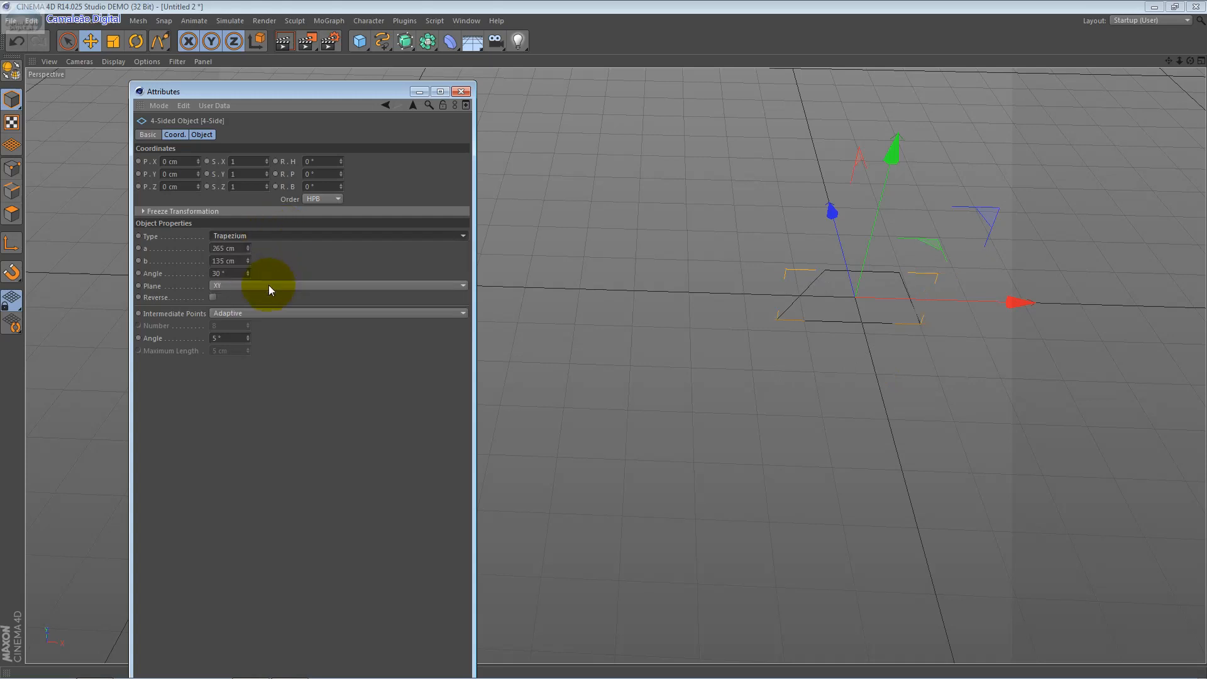
Change the 4-Side's type to Parallelogram and set its shape angle to 4°
{"action": "left_click", "coordinate": [289, 230]}
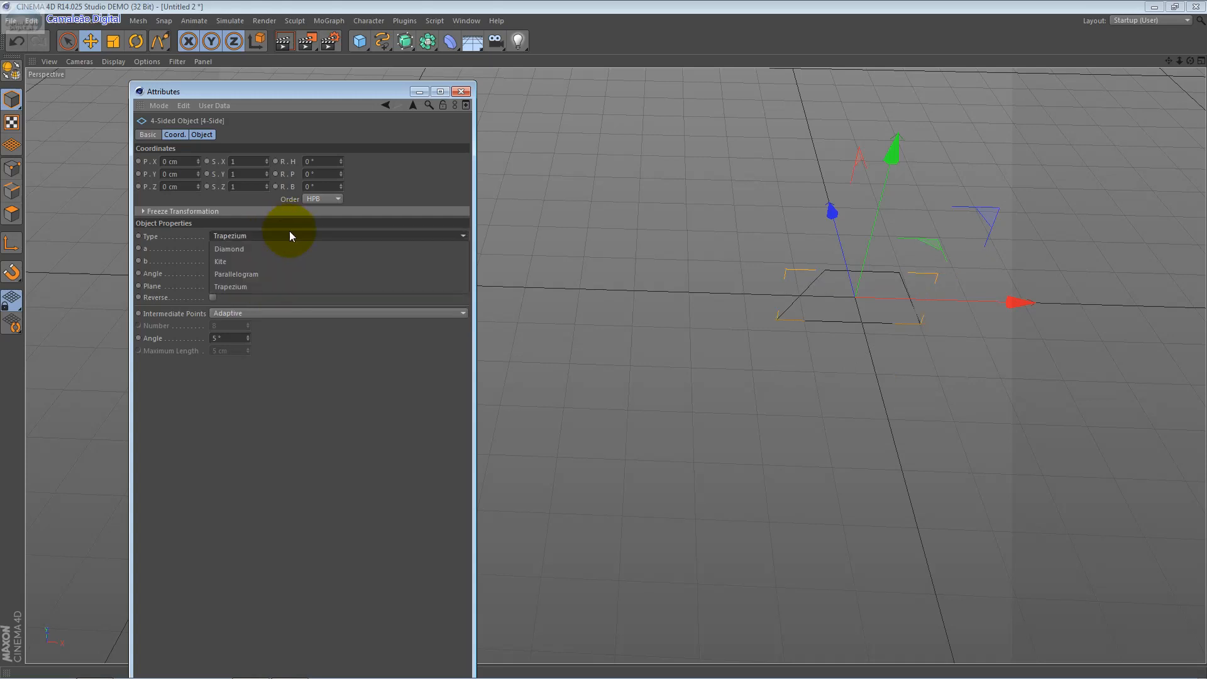
{"action": "left_click", "coordinate": [280, 273]}
{"action": "mouse_move", "coordinate": [247, 275]}
{"action": "left_mouse_down"}
{"action": "mouse_move", "coordinate": [247, 305]}
{"action": "mouse_move", "coordinate": [247, 272]}
{"action": "left_mouse_up"}
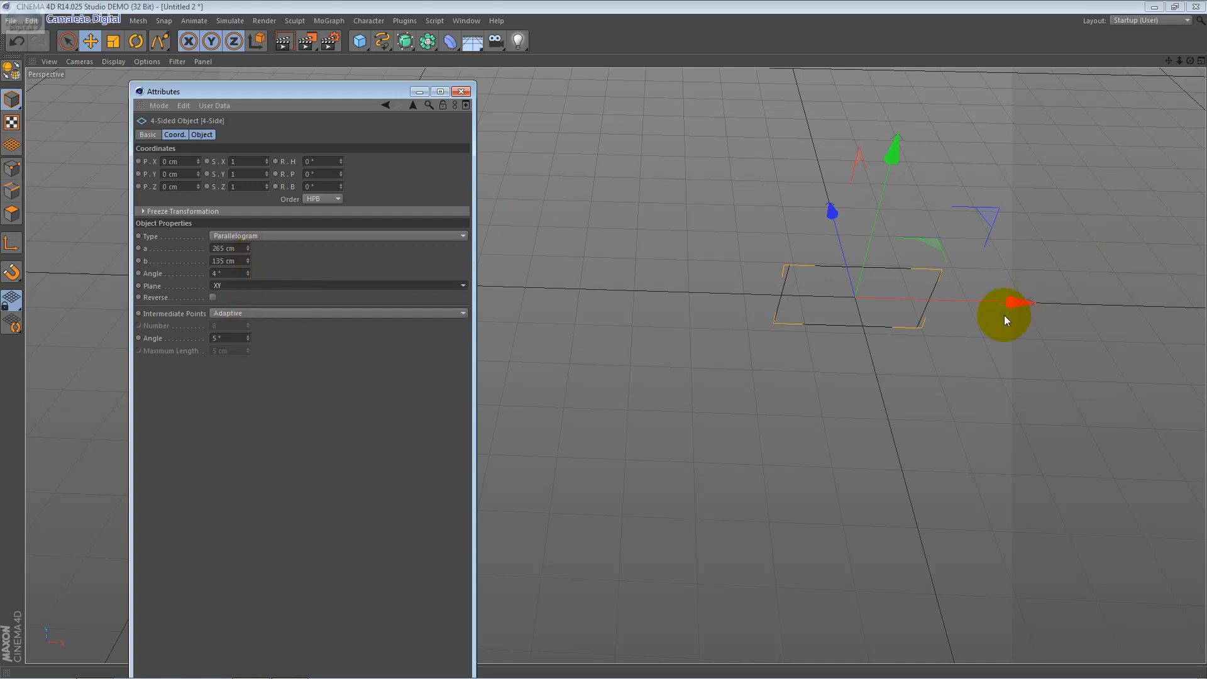
Replace the 4-Side with a Cissoid spline and set its width to 423 cm and tension to 12.5
{"action": "key", "text": "Delete"}
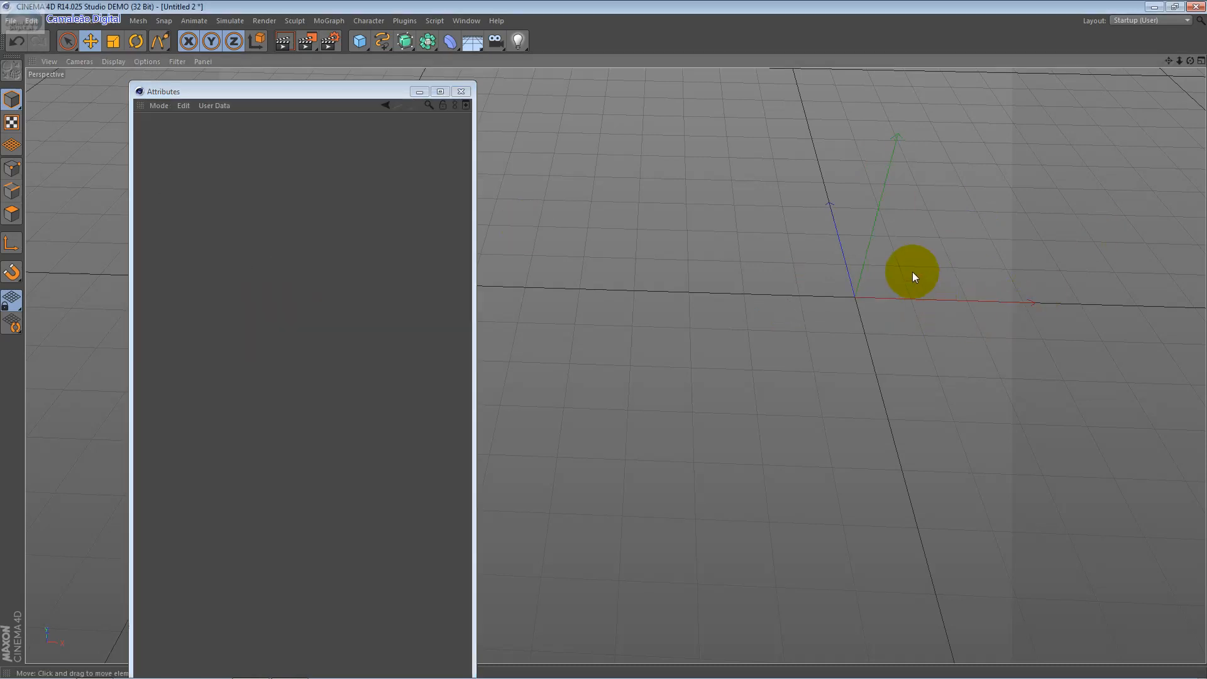
{"action": "left_click", "coordinate": [61, 20]}
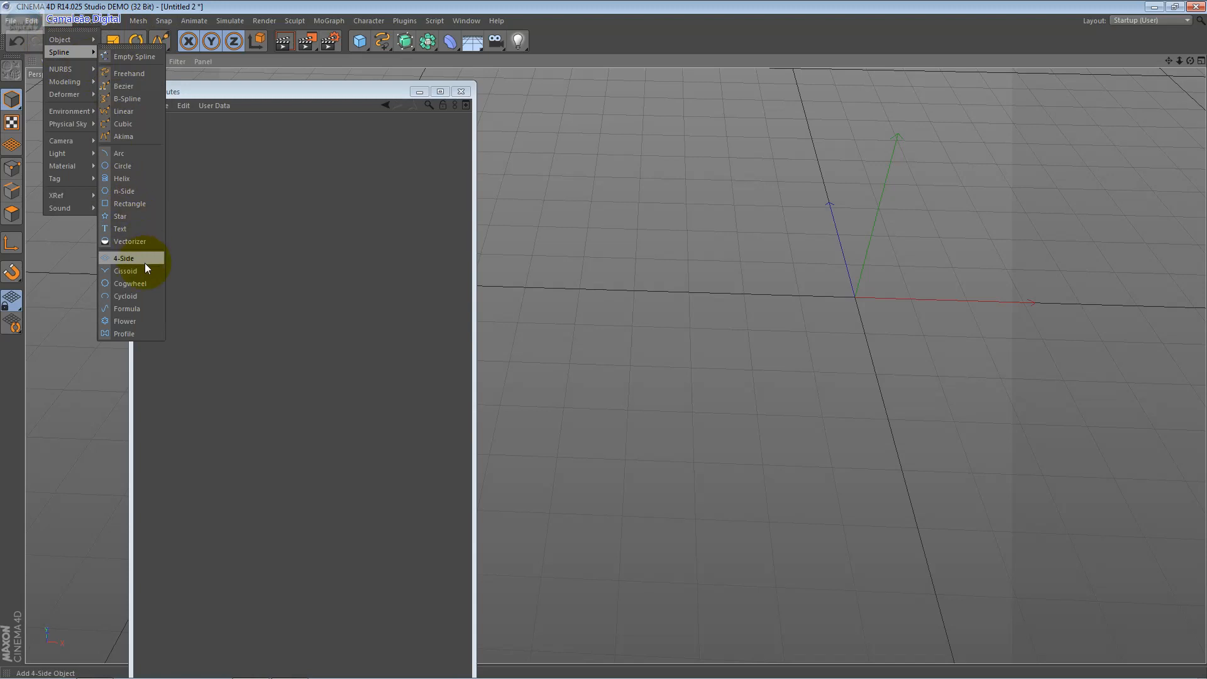
{"action": "left_click", "coordinate": [143, 276]}
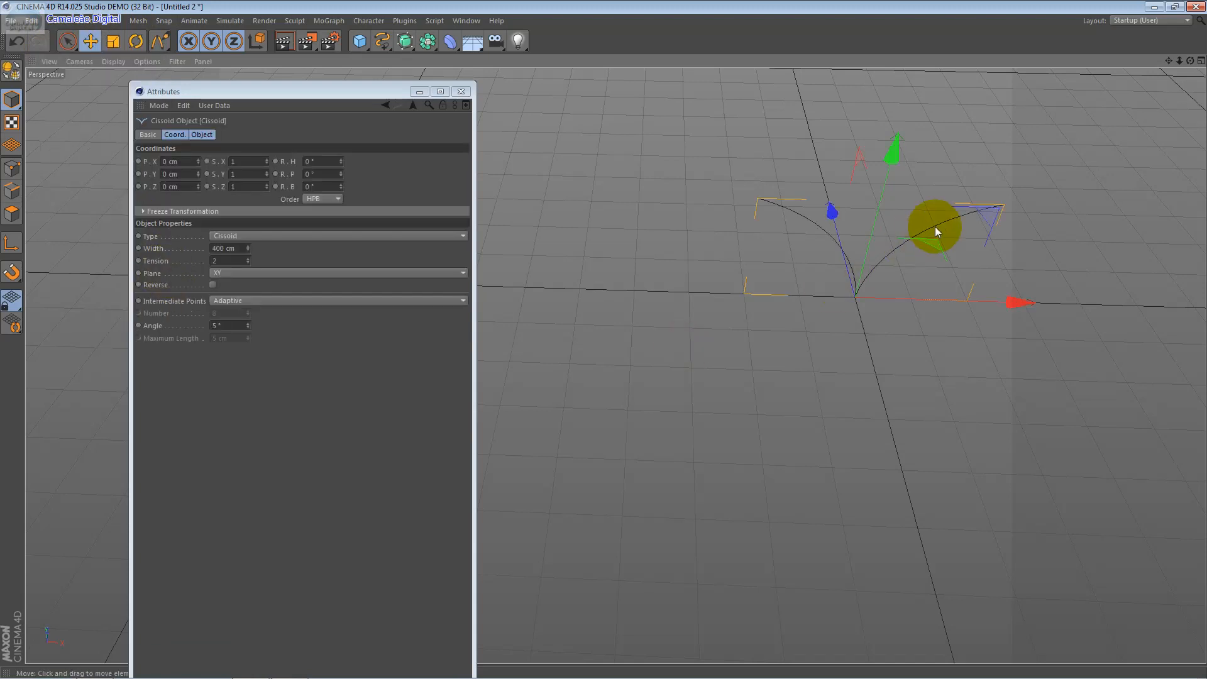
{"action": "mouse_move", "coordinate": [249, 249]}
{"action": "left_mouse_down"}
{"action": "mouse_move", "coordinate": [224, 318]}
{"action": "mouse_move", "coordinate": [259, 251]}
{"action": "mouse_move", "coordinate": [248, 277]}
{"action": "mouse_move", "coordinate": [248, 214]}
{"action": "mouse_move", "coordinate": [247, 271]}
{"action": "mouse_move", "coordinate": [248, 242]}
{"action": "left_mouse_up"}
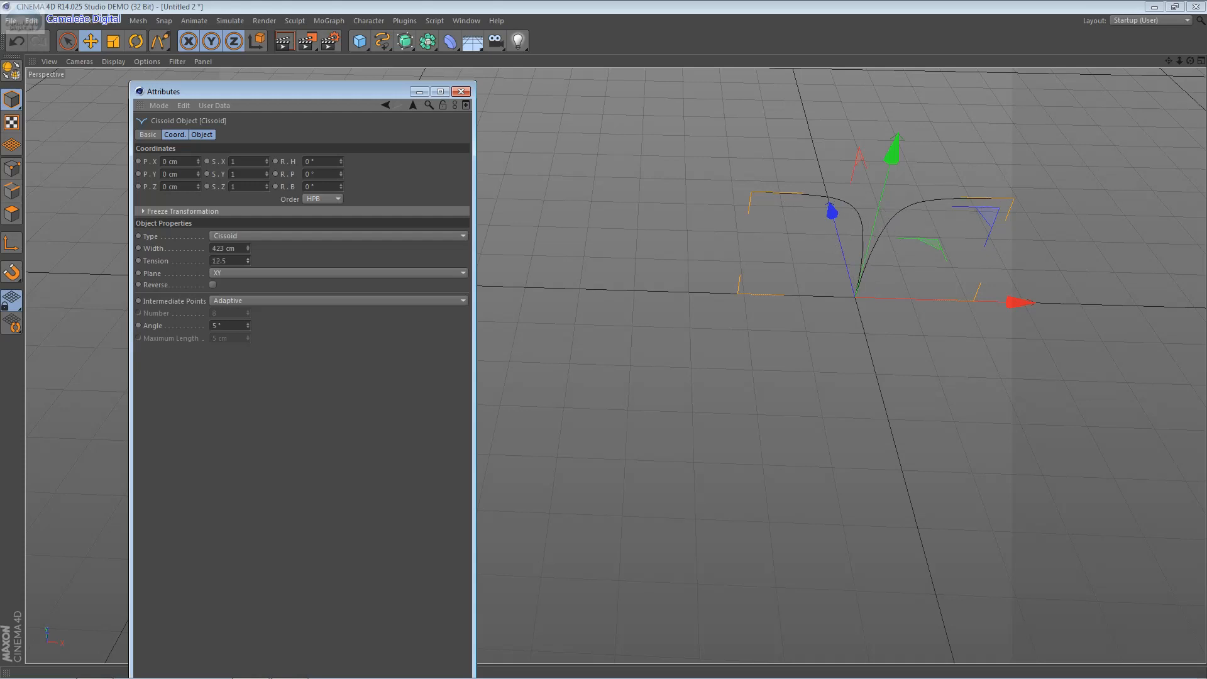
Switch the Cissoid's type to Lemniscate and to Strophoid, and adjust the width of the Strophoid
{"action": "left_click", "coordinate": [231, 234]}
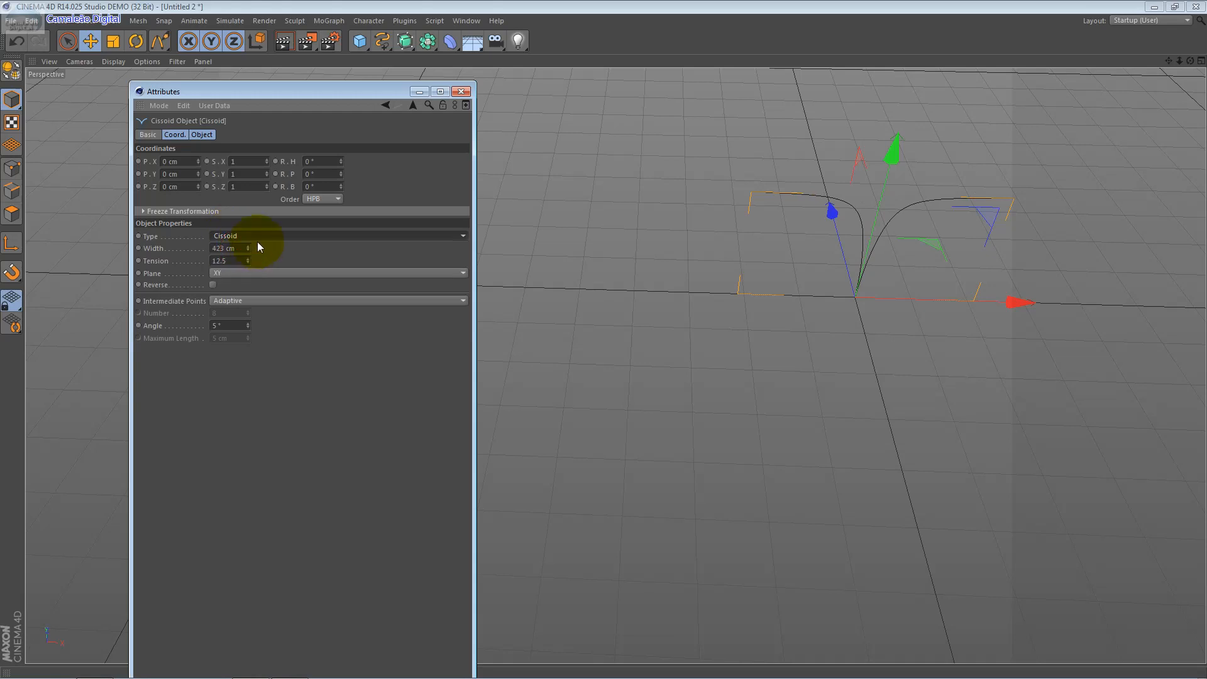
{"action": "left_click", "coordinate": [249, 262]}
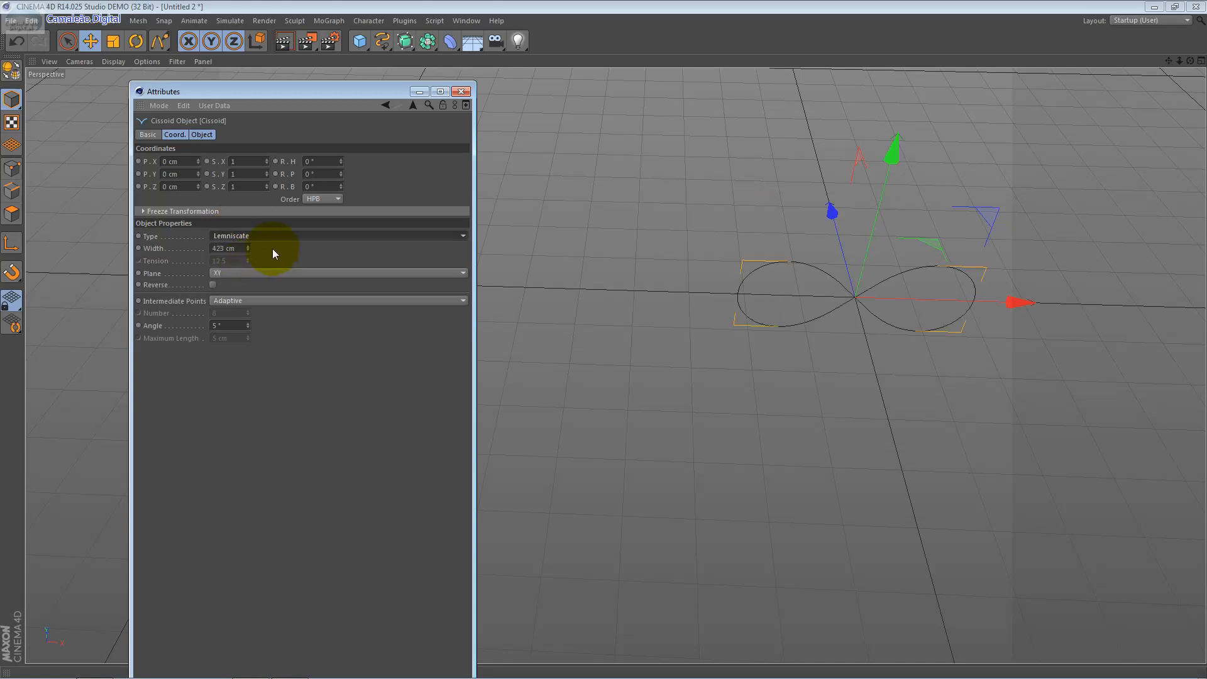
{"action": "left_click", "coordinate": [271, 234]}
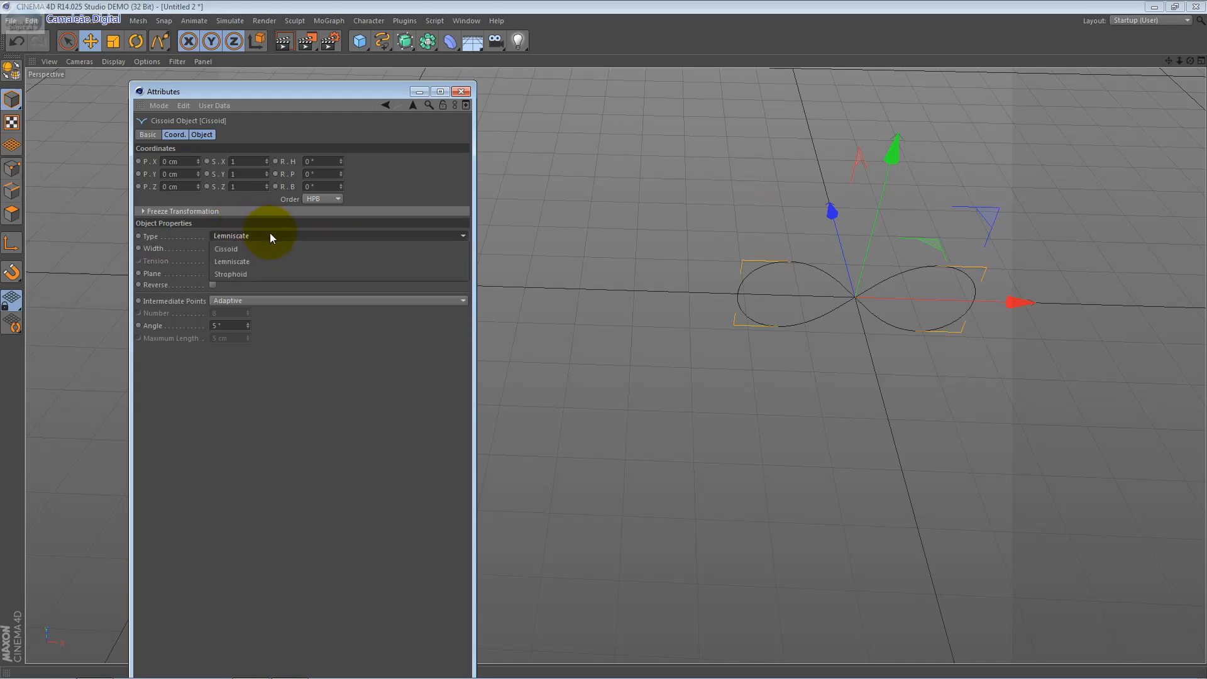
{"action": "left_click", "coordinate": [259, 275]}
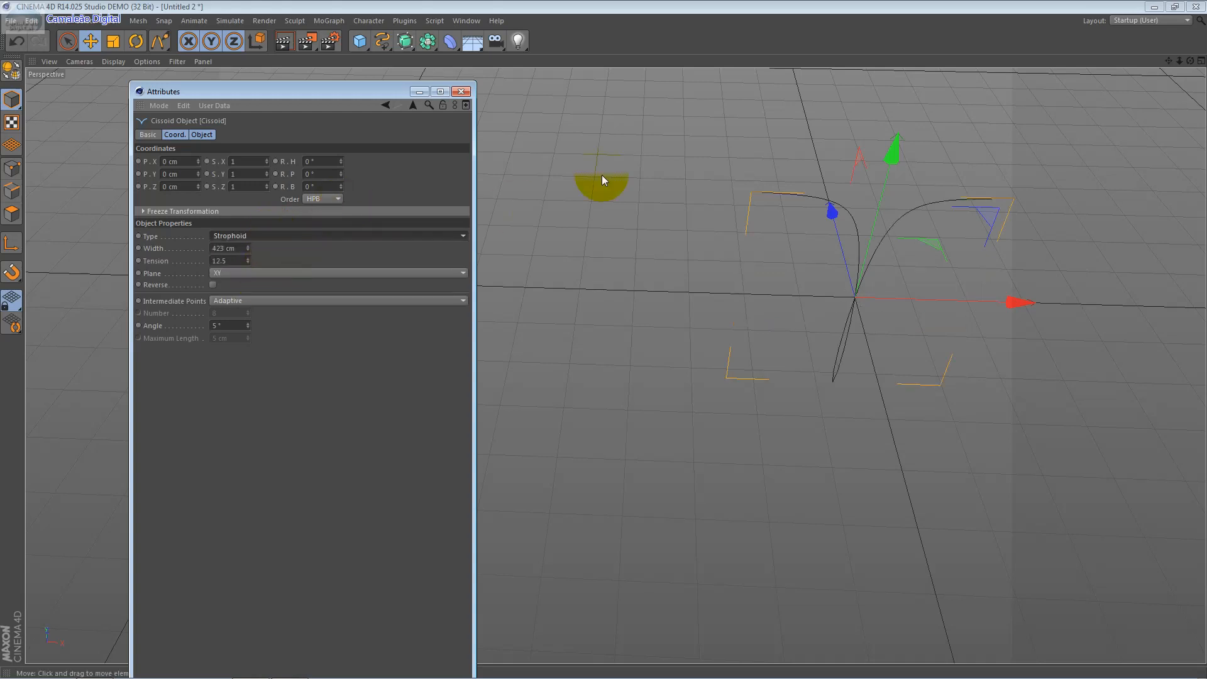
{"action": "mouse_move", "coordinate": [248, 248]}
{"action": "left_mouse_down"}
{"action": "mouse_move", "coordinate": [252, 276]}
{"action": "mouse_move", "coordinate": [248, 248]}
{"action": "mouse_move", "coordinate": [248, 258]}
{"action": "left_mouse_up"}
Delete the Cissoid spline and add a Cogwheel spline
{"action": "key", "text": "Delete"}
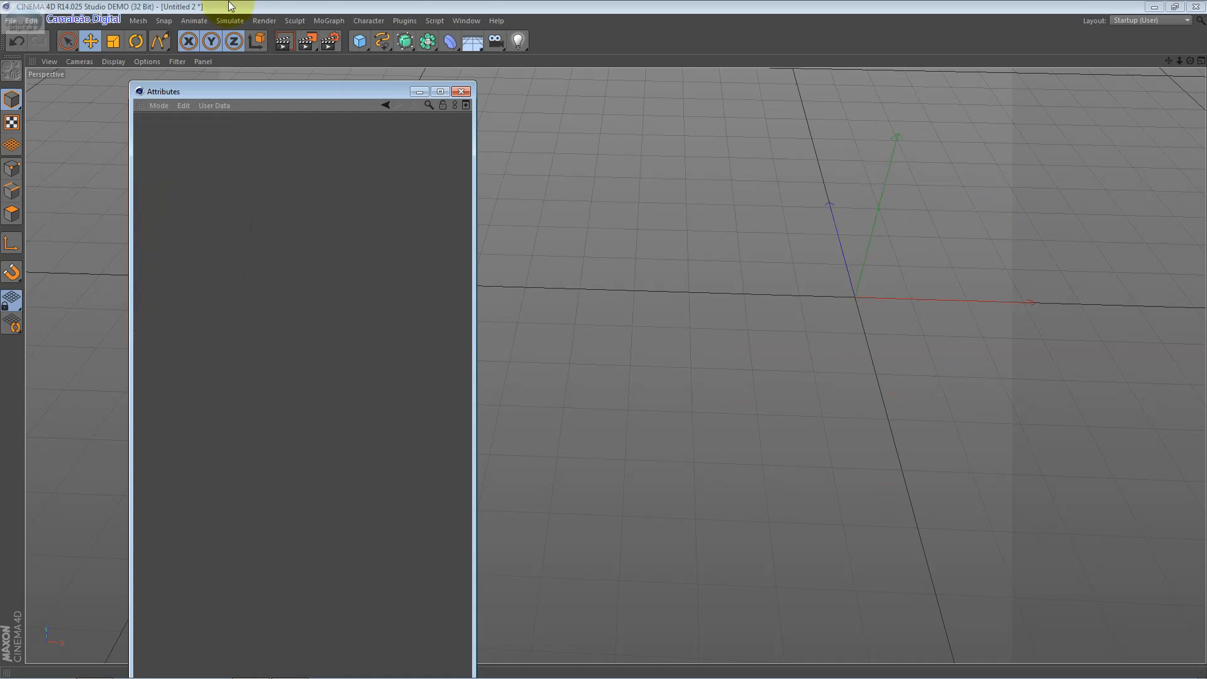
{"action": "left_click", "coordinate": [55, 20]}
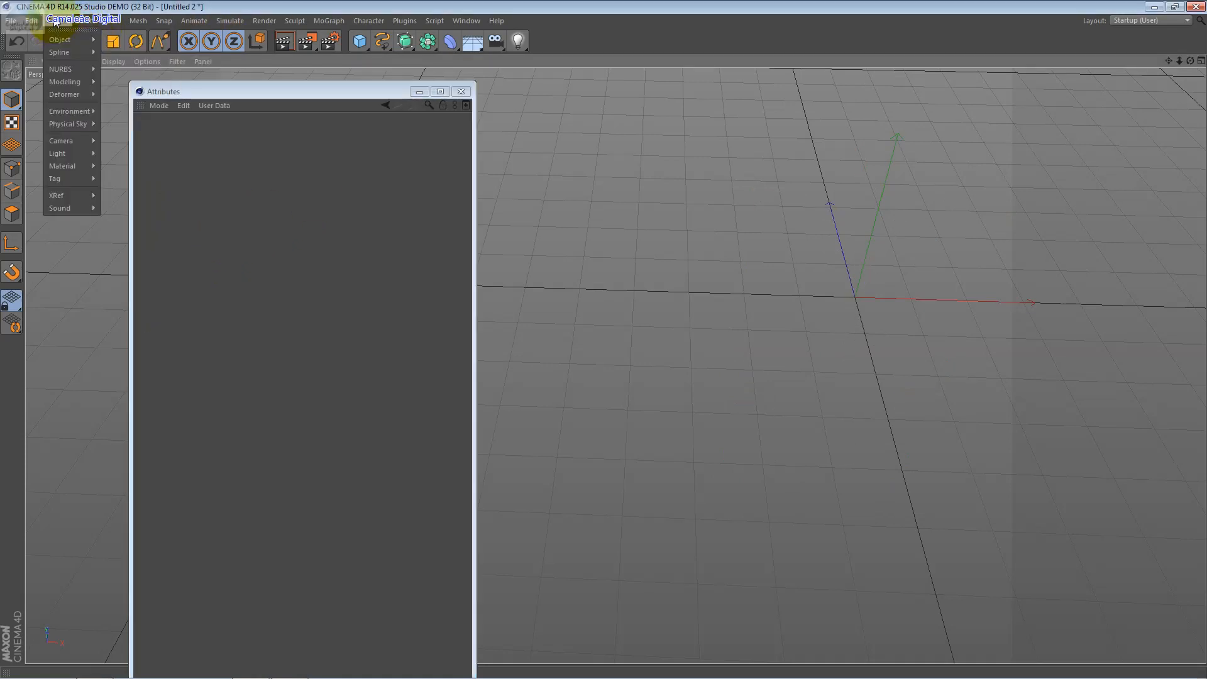
{"action": "mouse_move", "coordinate": [77, 51]}
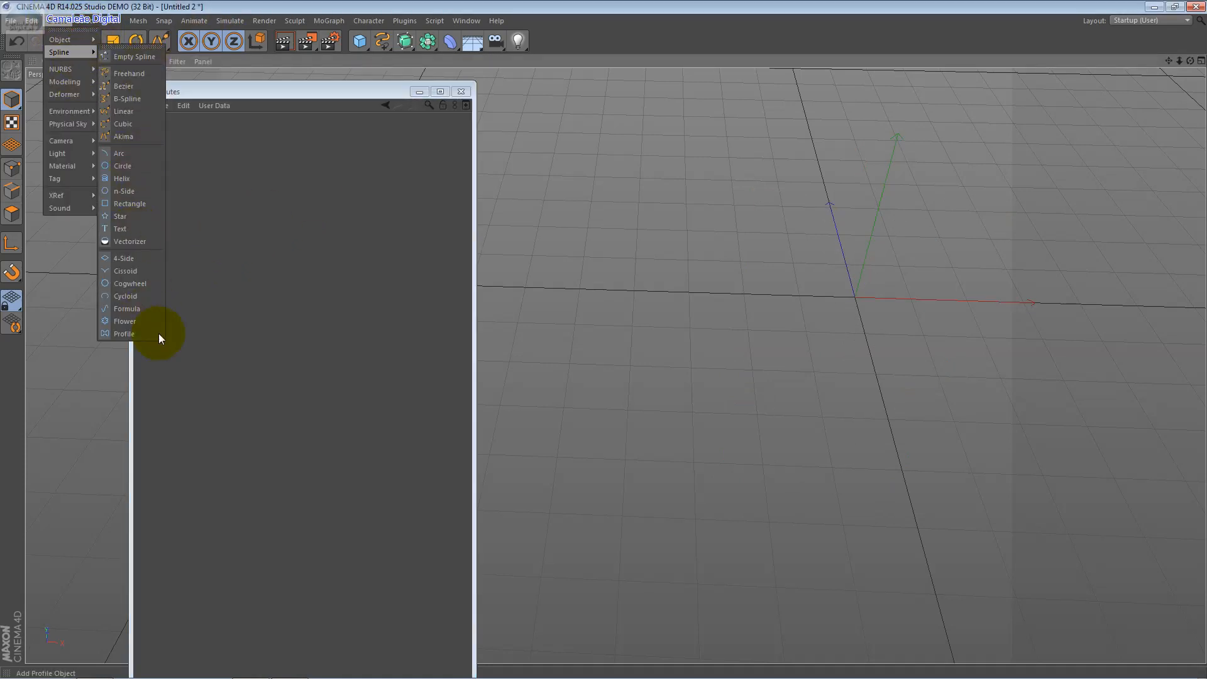
{"action": "left_click", "coordinate": [157, 284]}
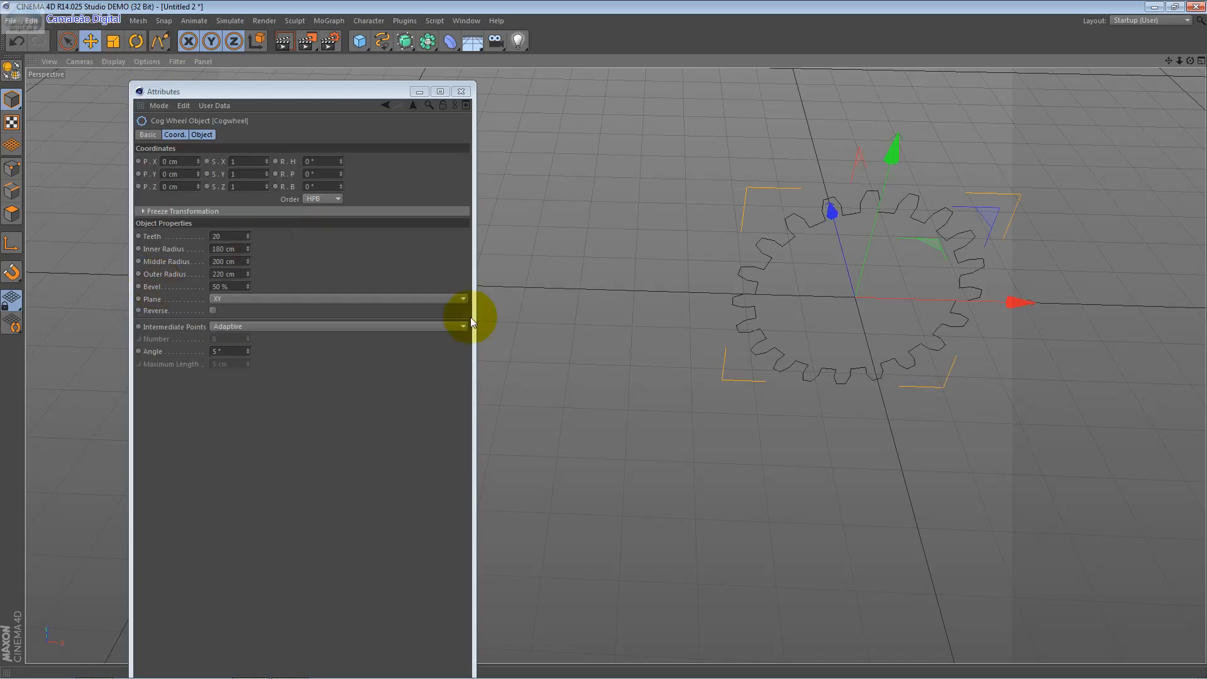
Set the cogwheel to 11 teeth, inner radius 174 cm, middle radius 206 cm, outer radius 251 cm and bevel 81 %
{"action": "mouse_move", "coordinate": [248, 237]}
{"action": "left_mouse_down"}
{"action": "mouse_move", "coordinate": [248, 248]}
{"action": "mouse_move", "coordinate": [248, 236]}
{"action": "left_mouse_up"}
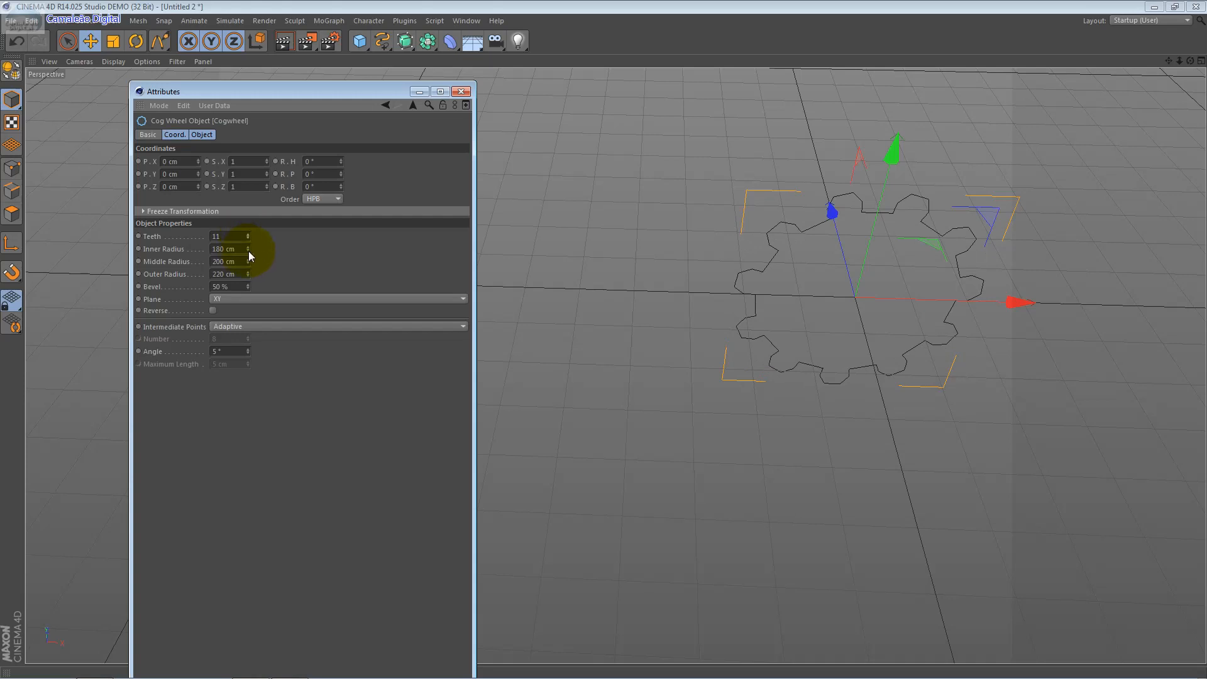
{"action": "left_click_drag", "start_coordinate": [249, 247], "coordinate": [249, 252]}
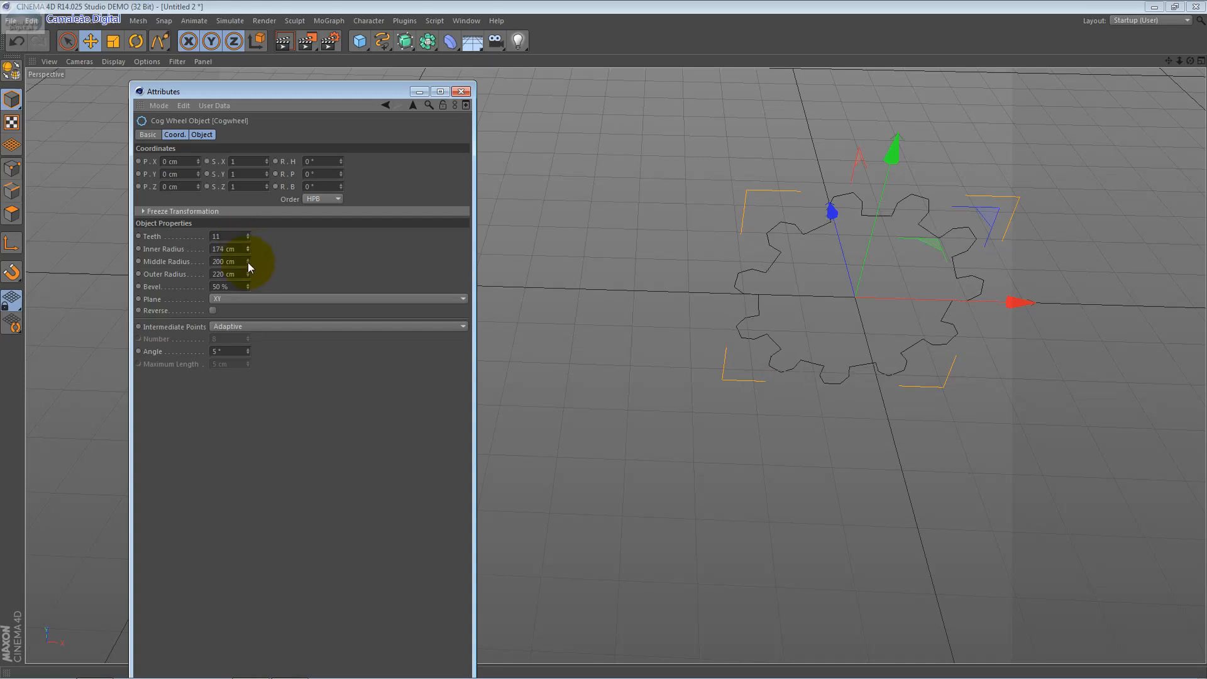
{"action": "left_click_drag", "start_coordinate": [248, 263], "coordinate": [248, 258]}
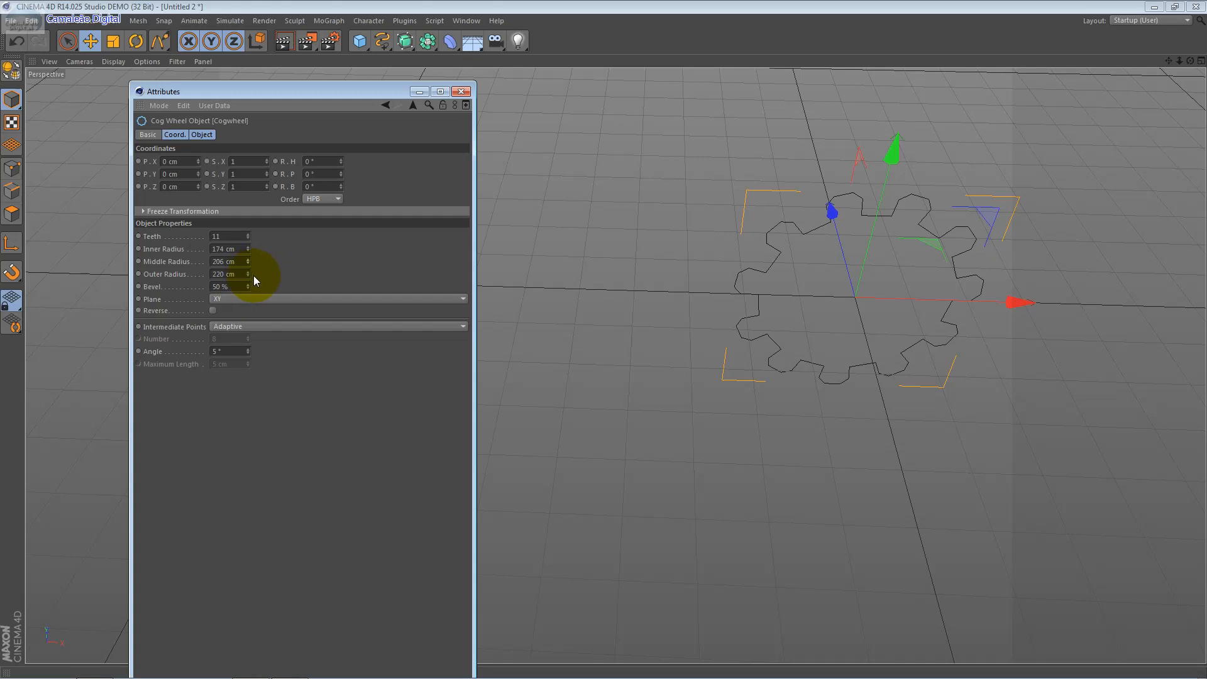
{"action": "mouse_move", "coordinate": [250, 271]}
{"action": "left_mouse_down"}
{"action": "mouse_move", "coordinate": [250, 261]}
{"action": "mouse_move", "coordinate": [248, 275]}
{"action": "left_mouse_up"}
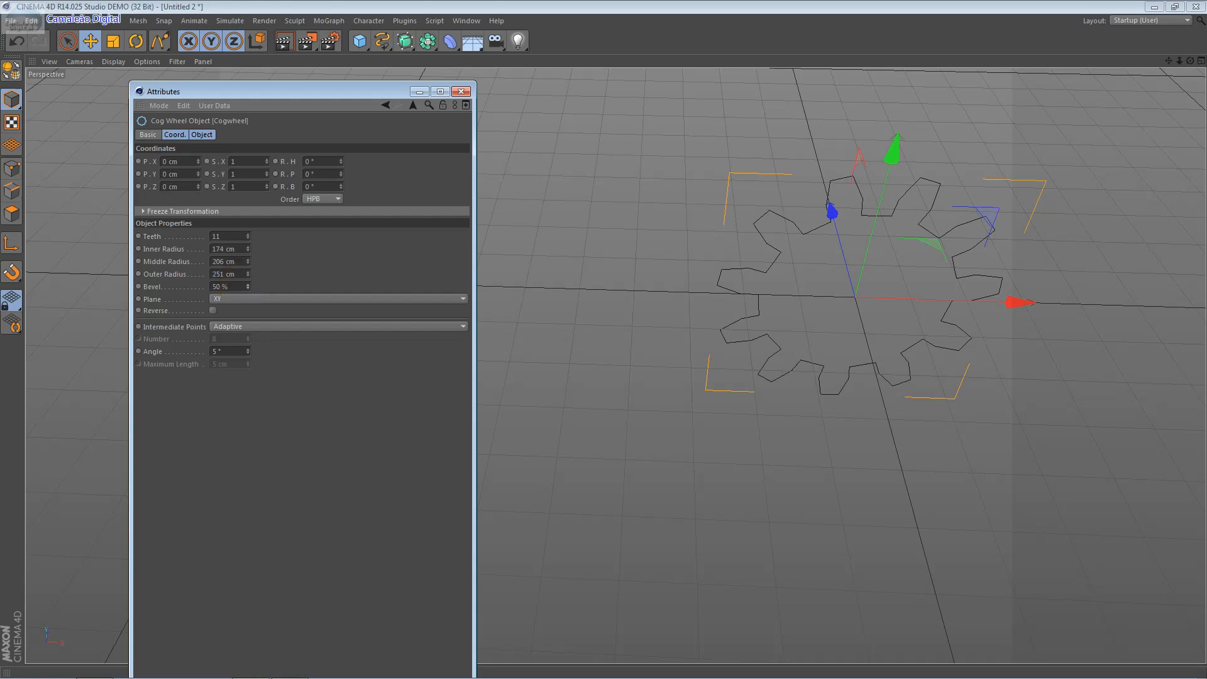
{"action": "left_click_drag", "start_coordinate": [248, 287], "coordinate": [248, 255]}
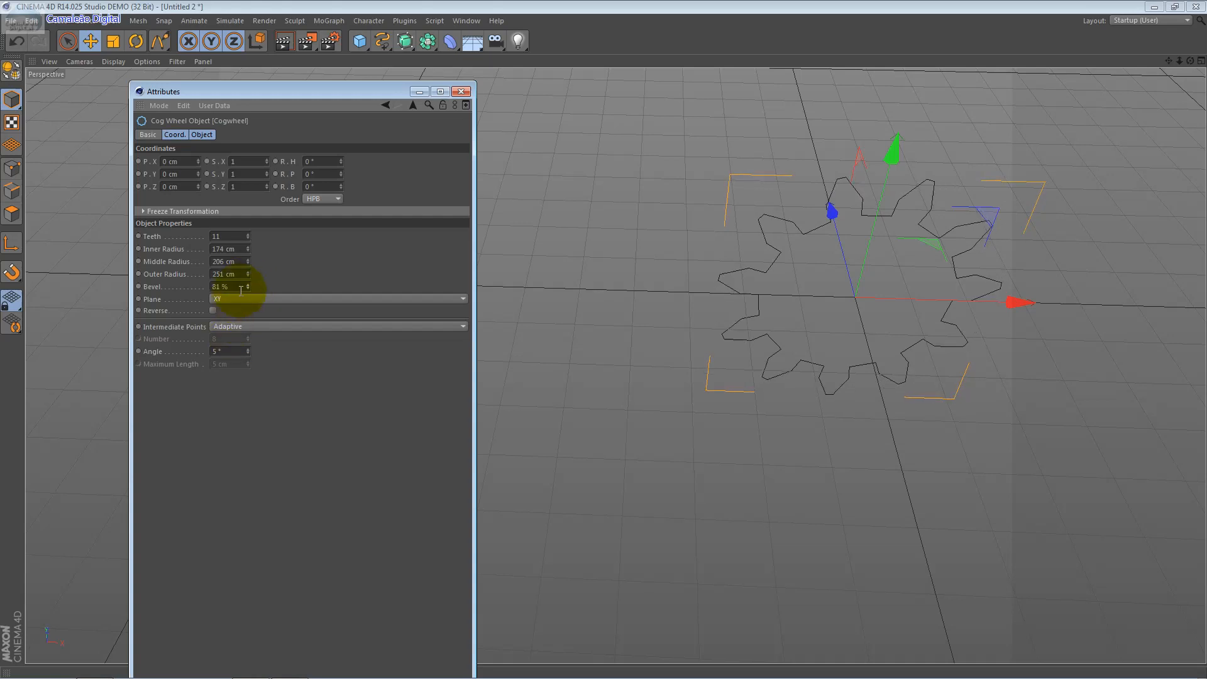
Delete the cogwheel and add a Cycloid spline
{"action": "left_click", "coordinate": [826, 364]}
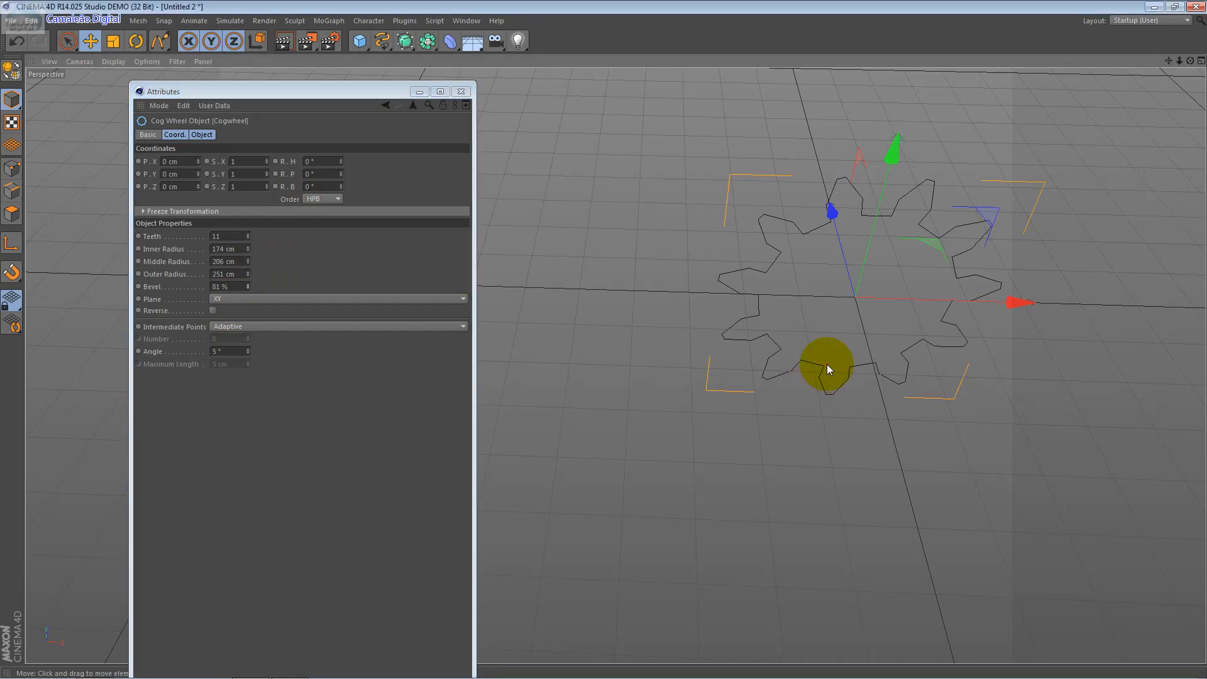
{"action": "key", "text": "Delete"}
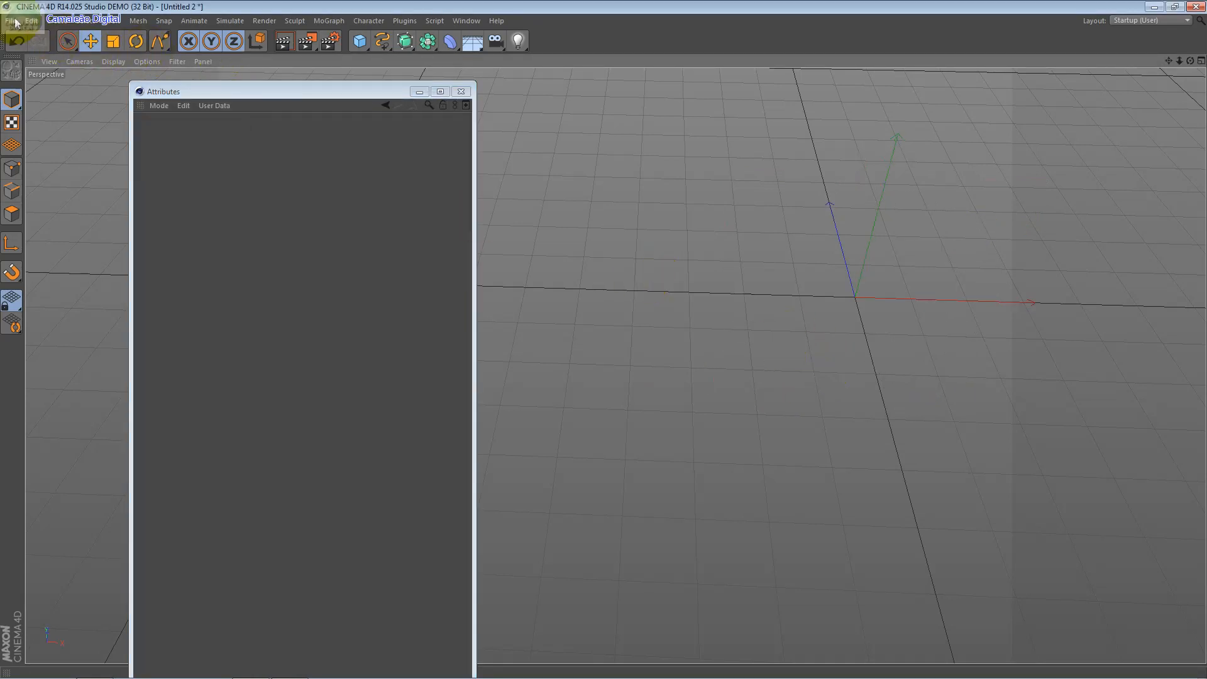
{"action": "left_click", "coordinate": [60, 20]}
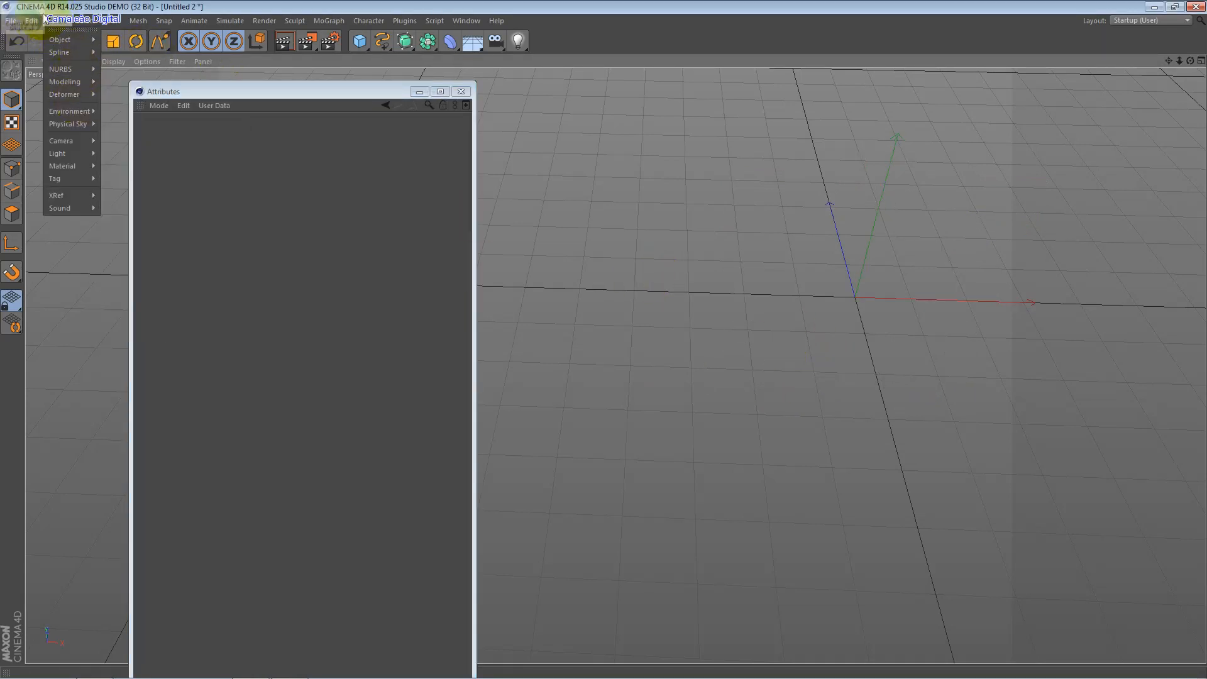
{"action": "mouse_move", "coordinate": [65, 57]}
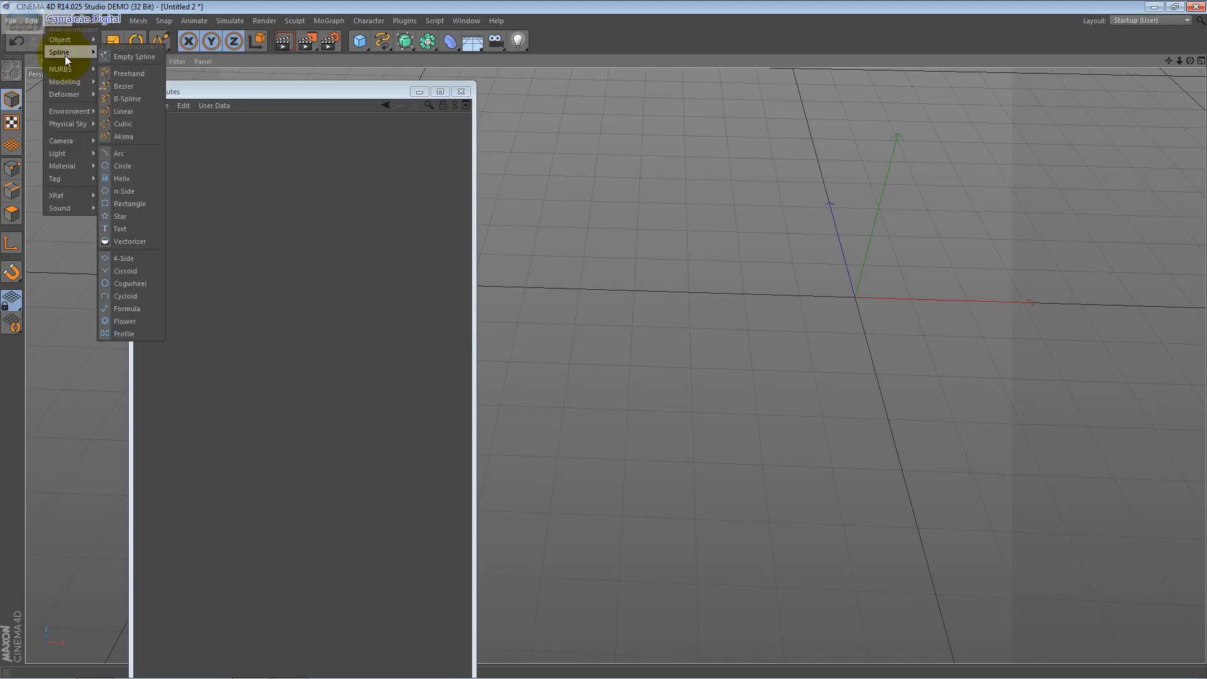
{"action": "left_click", "coordinate": [150, 298]}
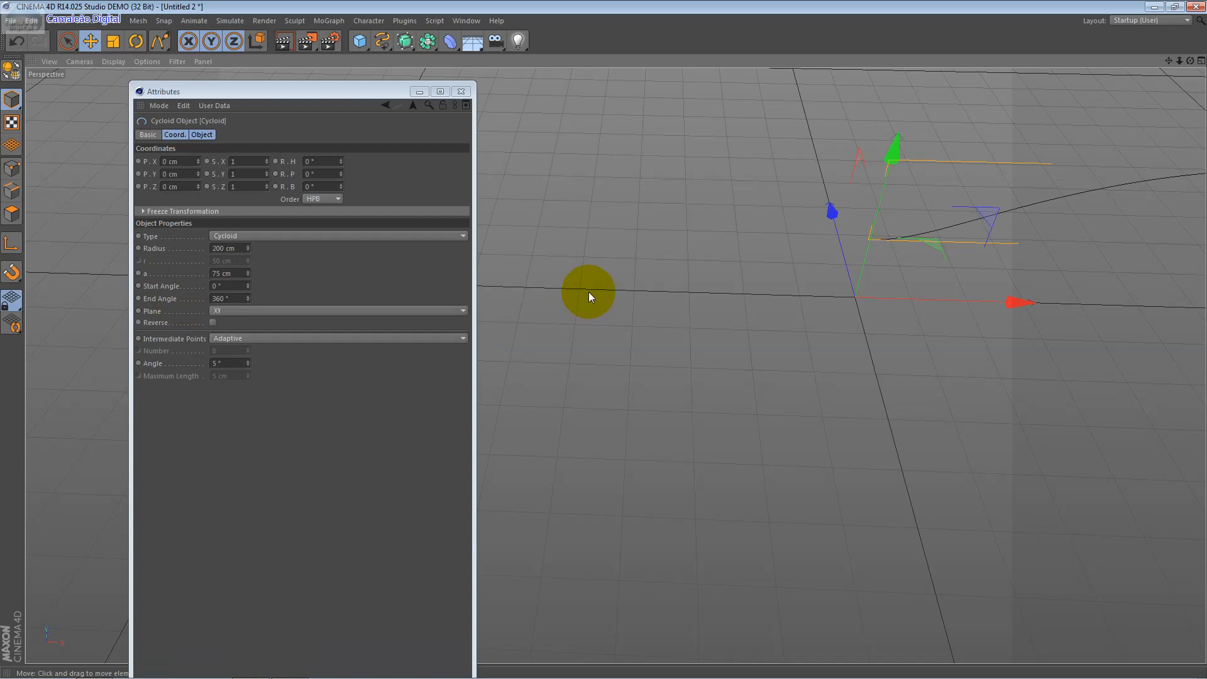
Set the cycloid's radius to 153 cm, its a value to 437 cm and its start angle to -565°
{"action": "scroll", "coordinate": [807, 270], "scroll_direction": "down", "scroll_amount": 7}
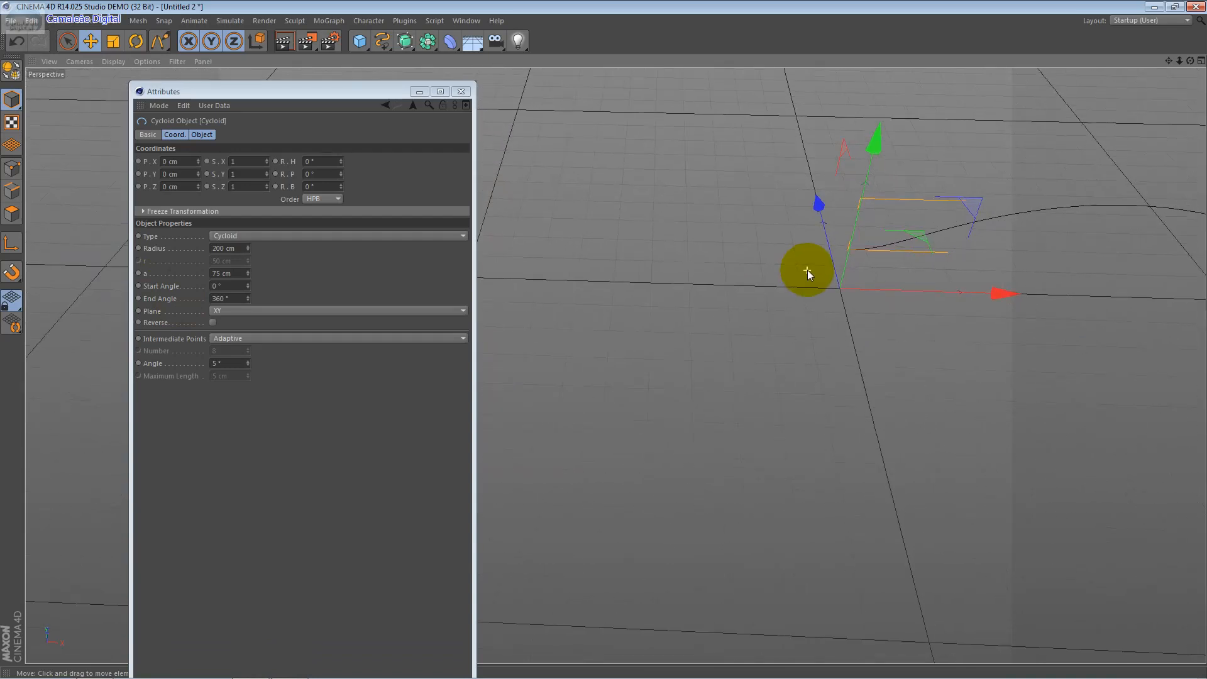
{"action": "mouse_move", "coordinate": [850, 274]}
{"action": "left_mouse_down", "text": "alt"}
{"action": "mouse_move", "coordinate": [458, 270]}
{"action": "mouse_move", "coordinate": [838, 285]}
{"action": "left_mouse_up", "text": "alt"}
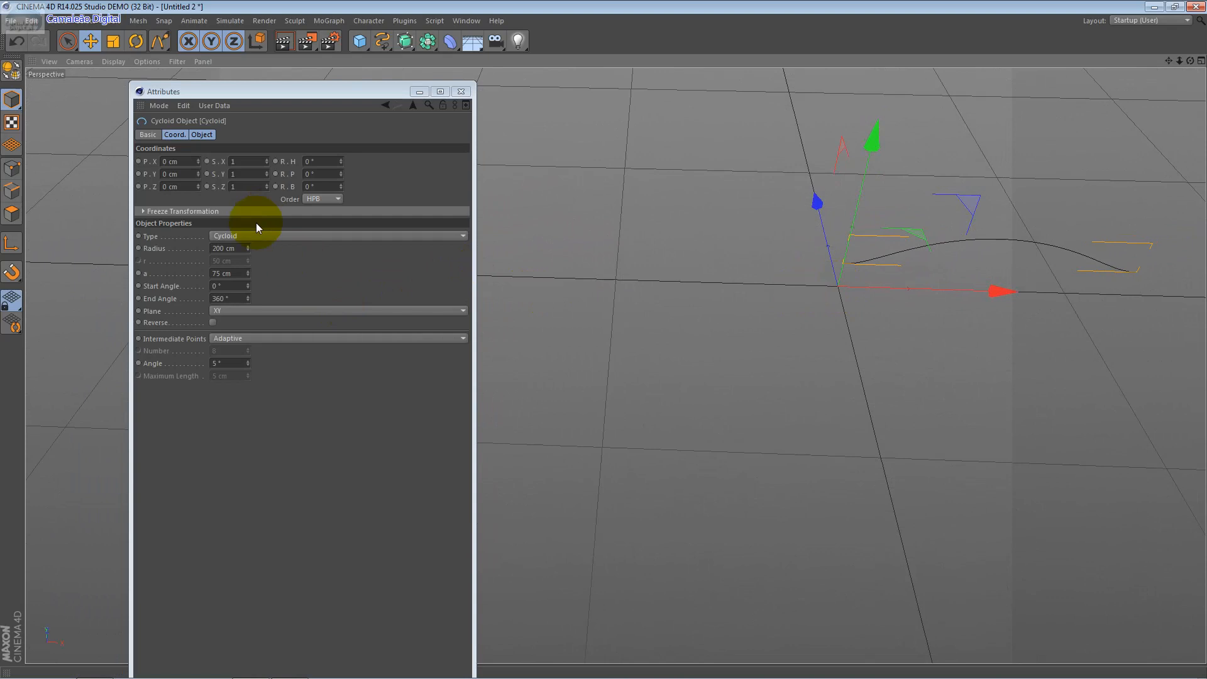
{"action": "mouse_move", "coordinate": [251, 247]}
{"action": "left_mouse_down"}
{"action": "mouse_move", "coordinate": [249, 270]}
{"action": "mouse_move", "coordinate": [249, 224]}
{"action": "left_mouse_up"}
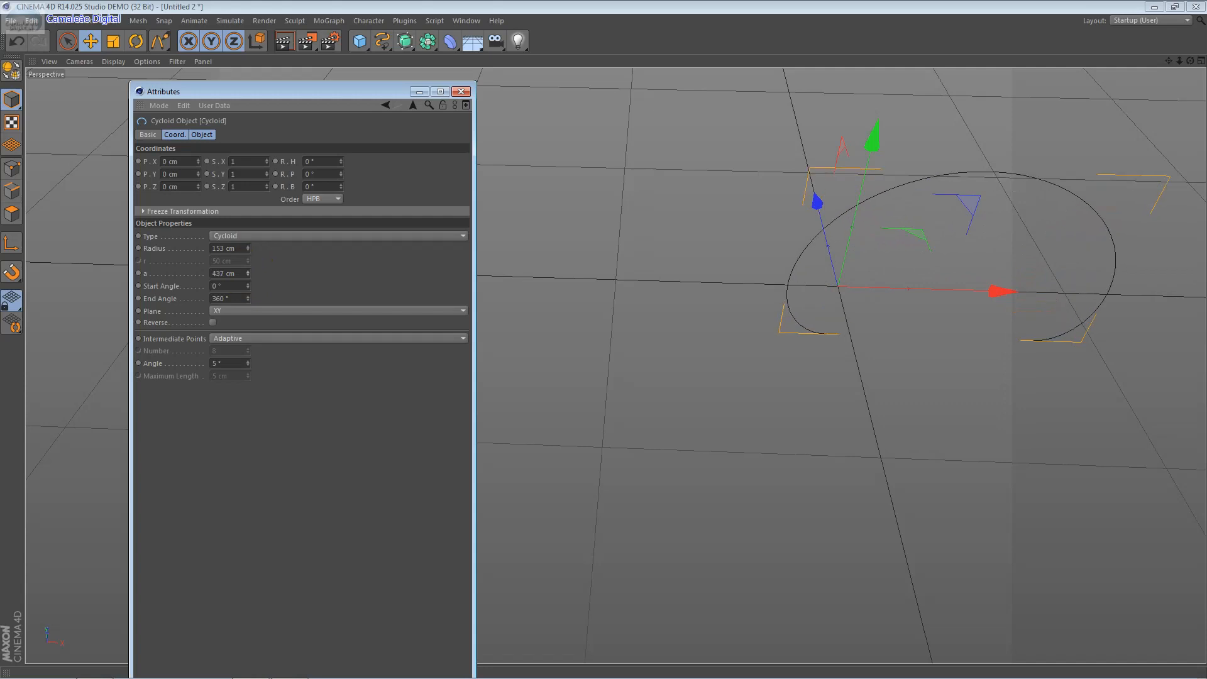
{"action": "left_click_drag", "start_coordinate": [247, 286], "coordinate": [248, 333]}
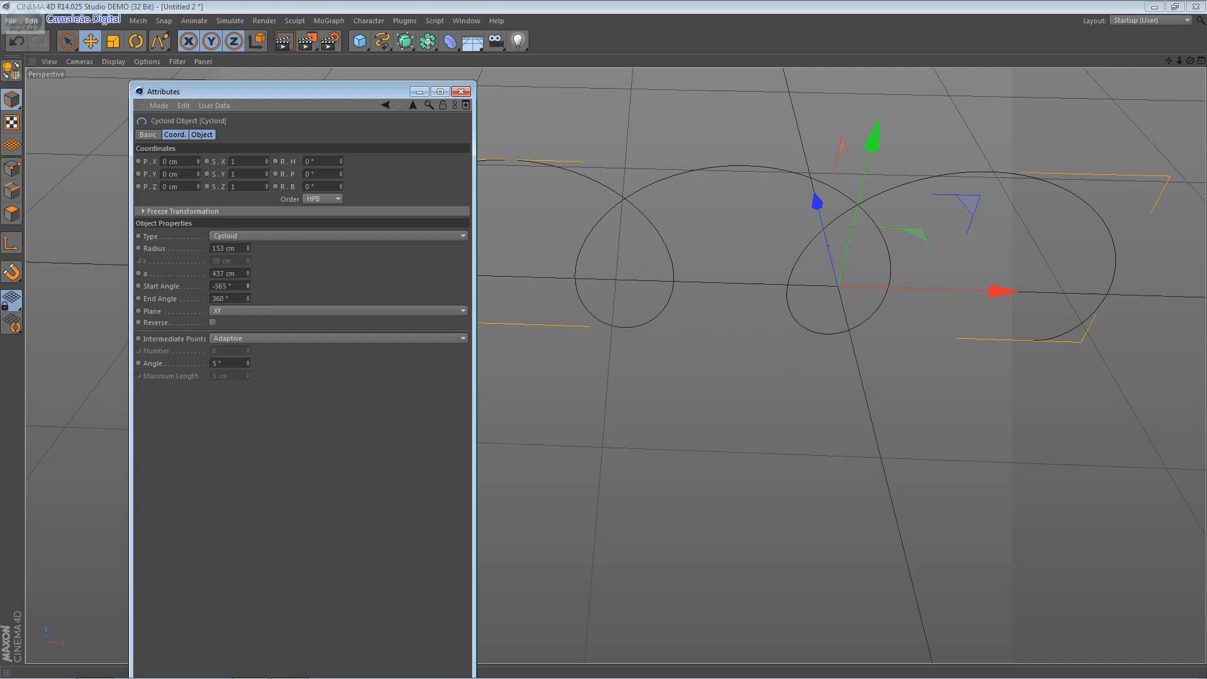
{"action": "left_click", "coordinate": [197, 79]}
{"action": "left_click", "coordinate": [198, 88]}
{"action": "left_click_drag", "start_coordinate": [198, 88], "coordinate": [654, 3]}
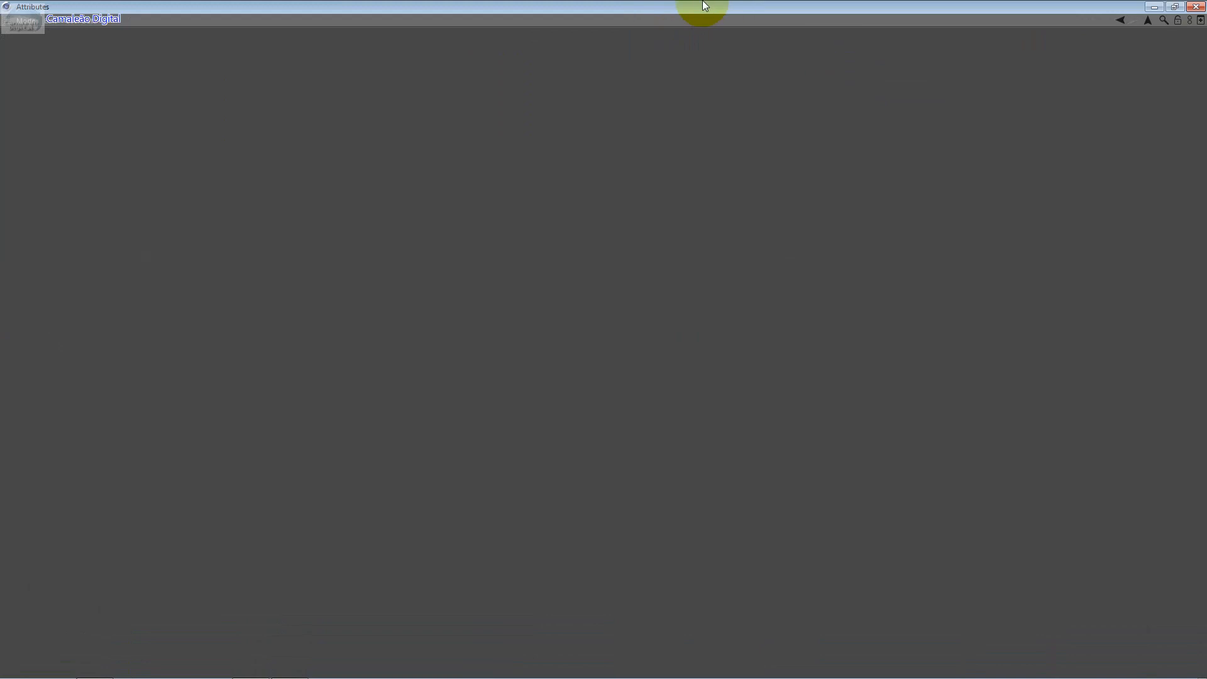
{"action": "left_click", "coordinate": [1200, 22]}
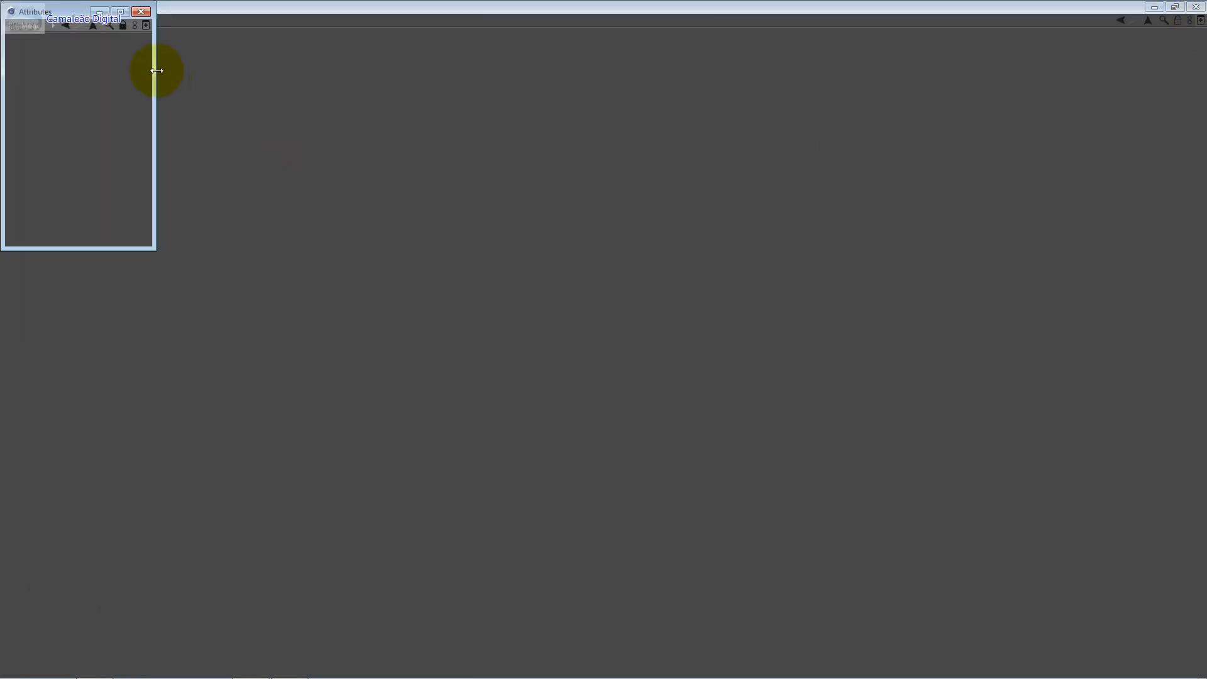
{"action": "left_click", "coordinate": [144, 12]}
{"action": "left_click", "coordinate": [69, 29]}
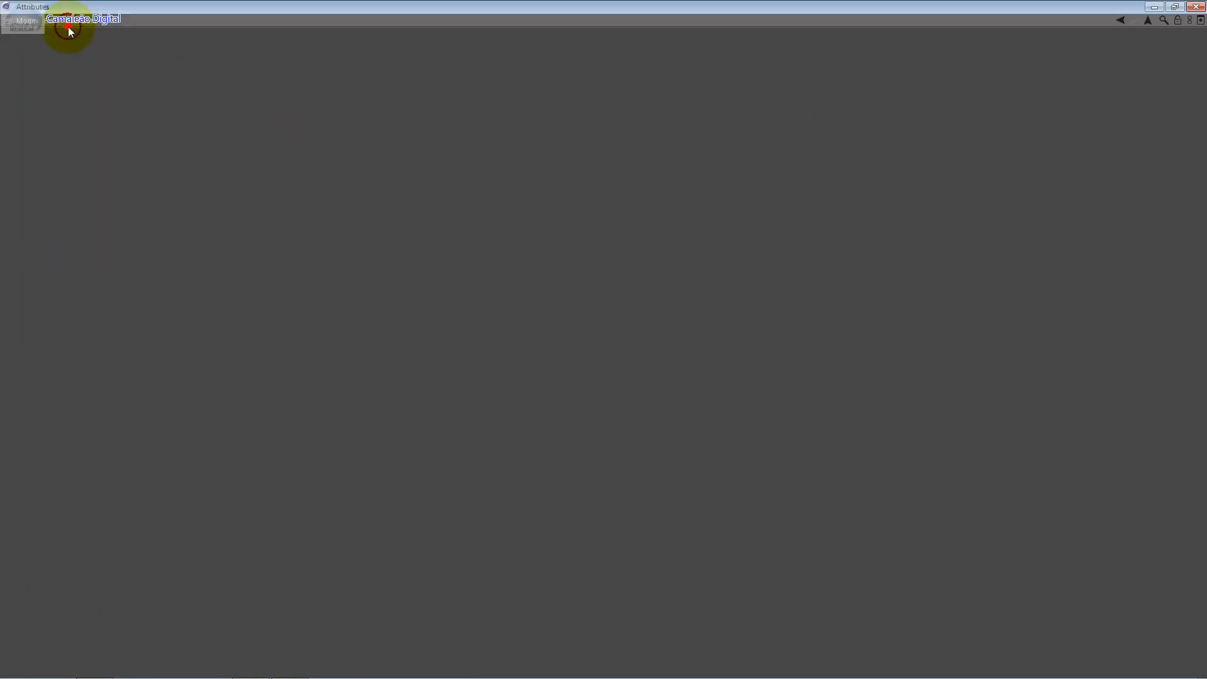
{"action": "left_click", "coordinate": [7, 22]}
{"action": "left_click", "coordinate": [14, 31]}
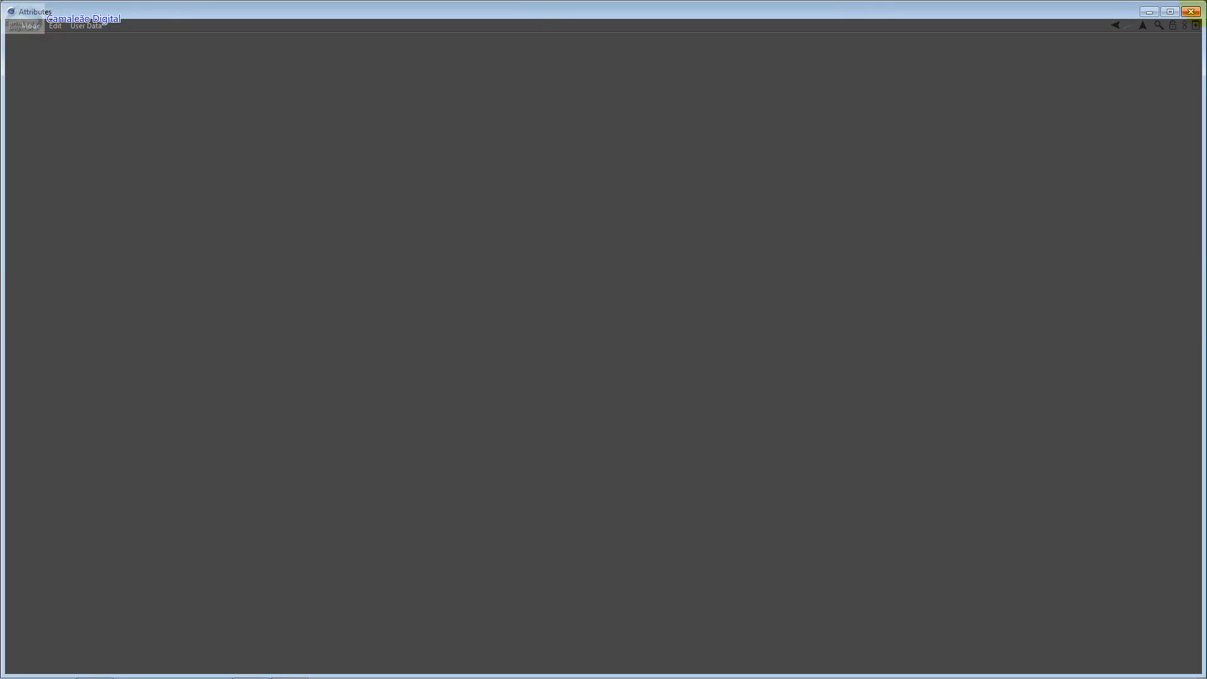
{"action": "left_click", "coordinate": [1192, 13]}
Reopen the cycloid's attributes window and move it aside so most of the curve is uncovered
{"action": "left_click", "coordinate": [856, 203]}
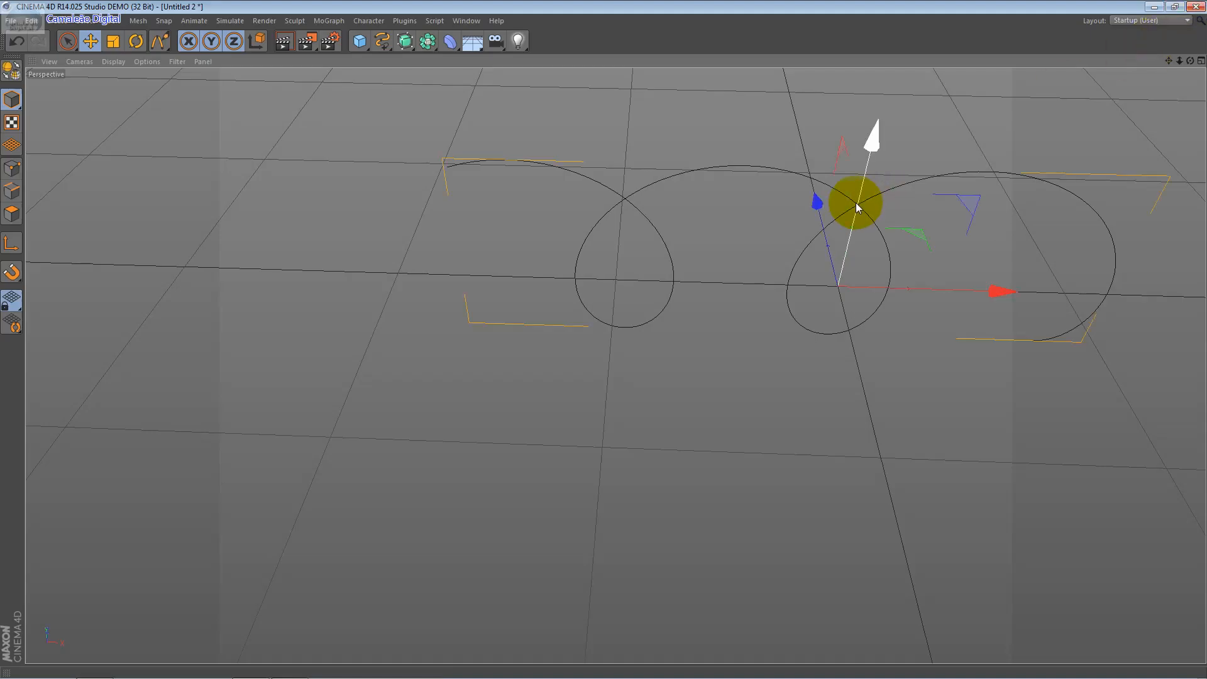
{"action": "left_click", "coordinate": [863, 200]}
{"action": "double_click", "coordinate": [863, 200]}
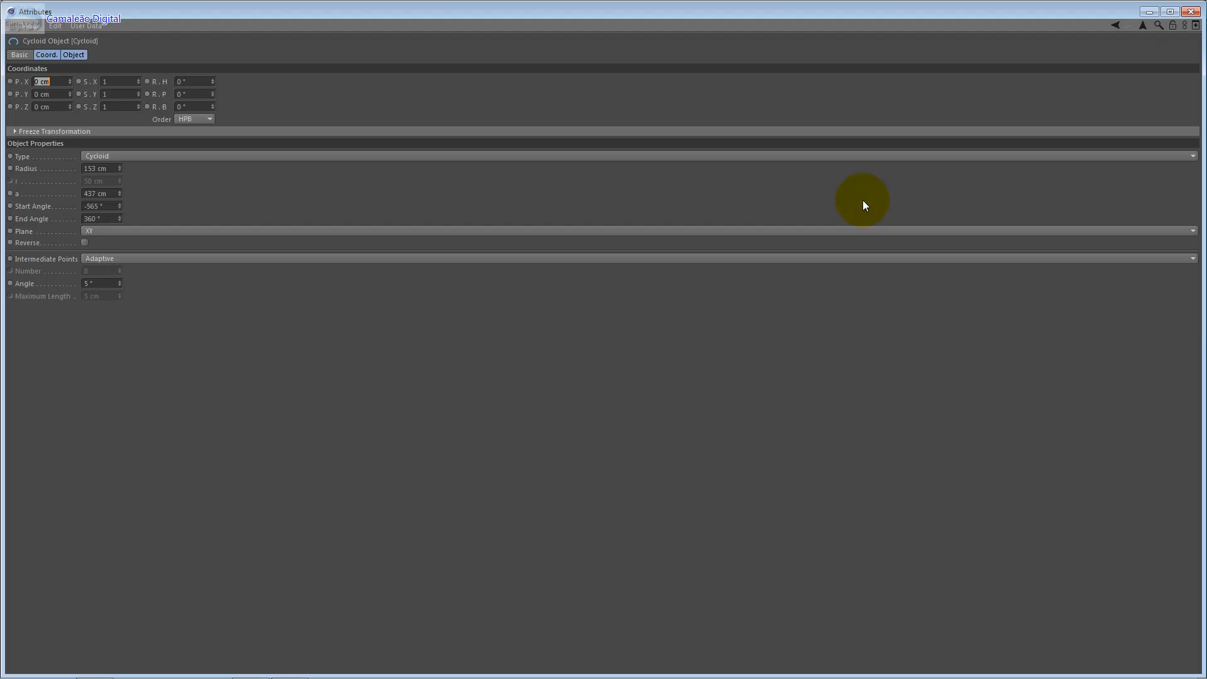
{"action": "left_click", "coordinate": [9, 11]}
{"action": "left_click_drag", "start_coordinate": [182, 7], "coordinate": [242, 54]}
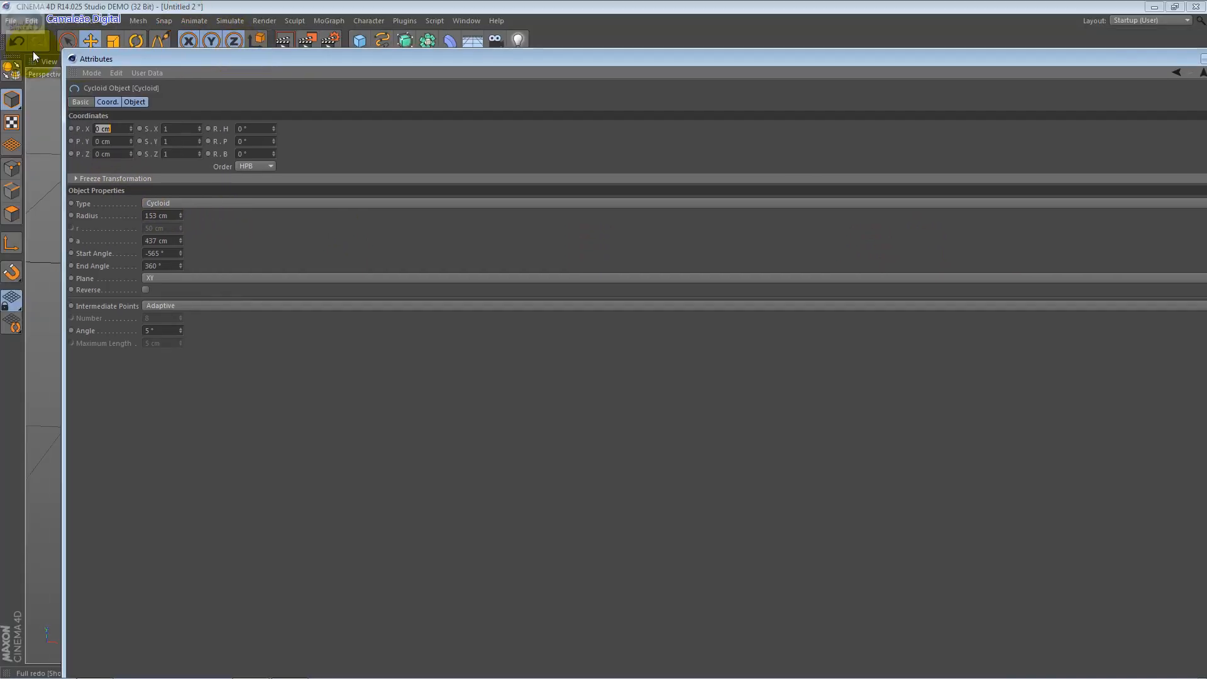
{"action": "left_click_drag", "start_coordinate": [65, 53], "coordinate": [906, 136]}
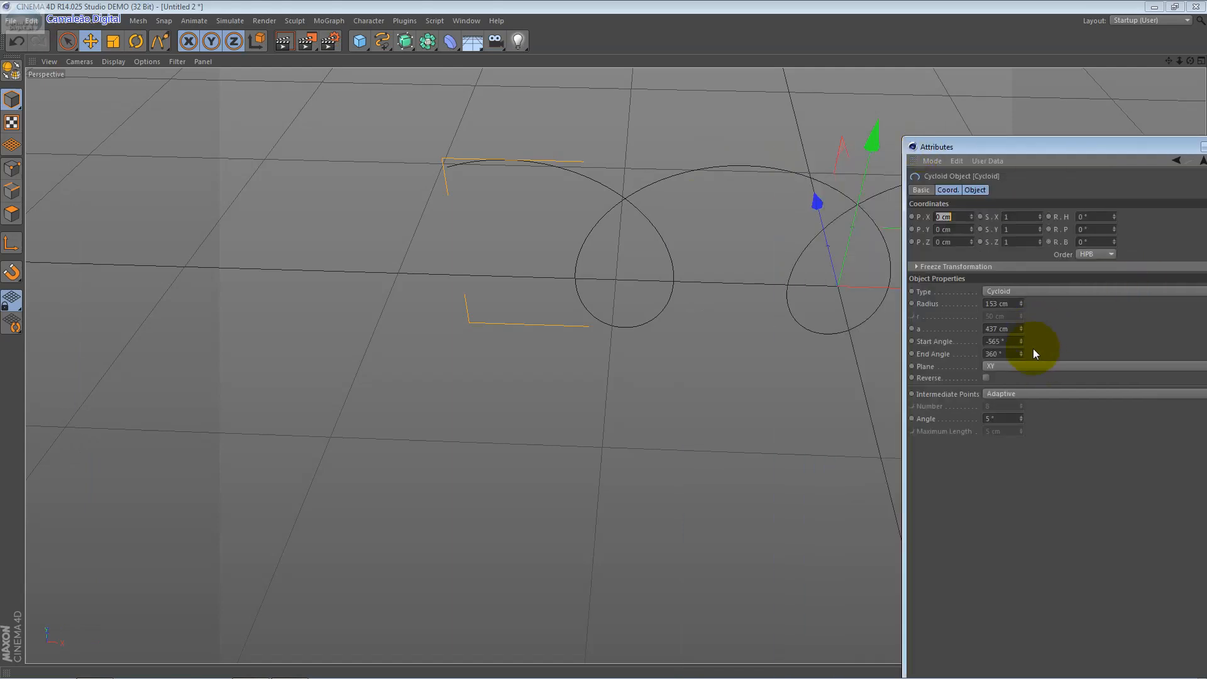
Set the cycloid's start angle to -1183°, end angle to -22° and radius to 179 cm, and close its attributes window
{"action": "left_click_drag", "start_coordinate": [1021, 340], "coordinate": [1022, 468]}
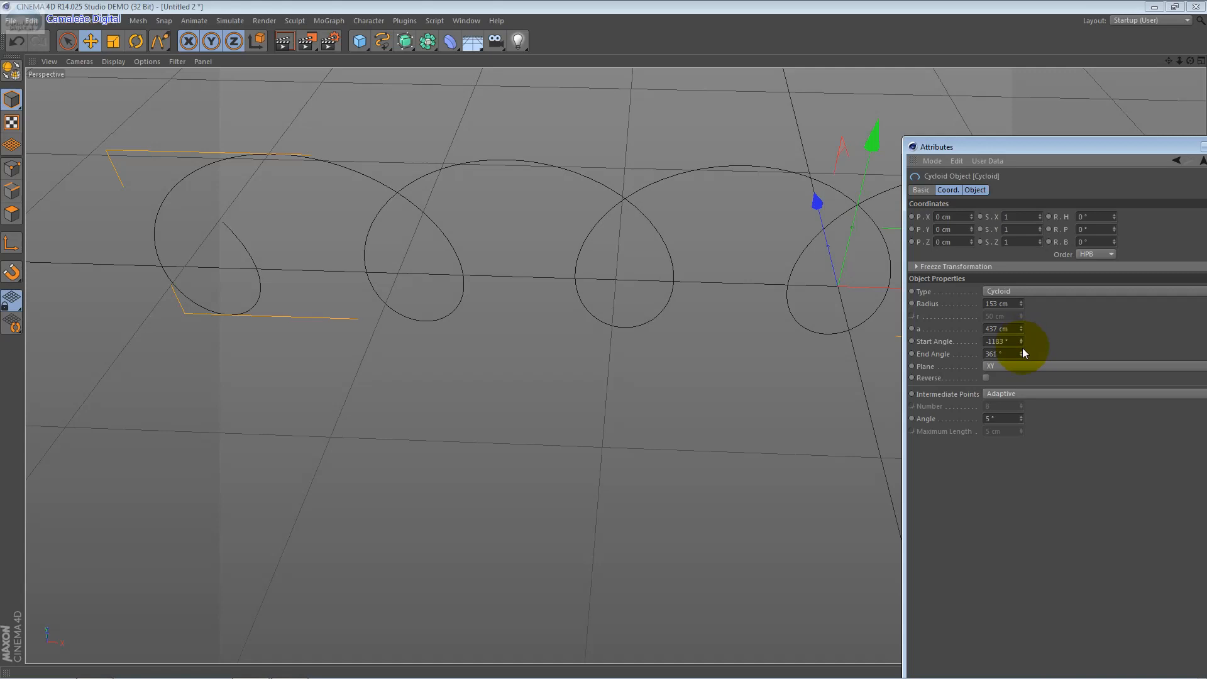
{"action": "left_click_drag", "start_coordinate": [1021, 354], "coordinate": [1021, 408]}
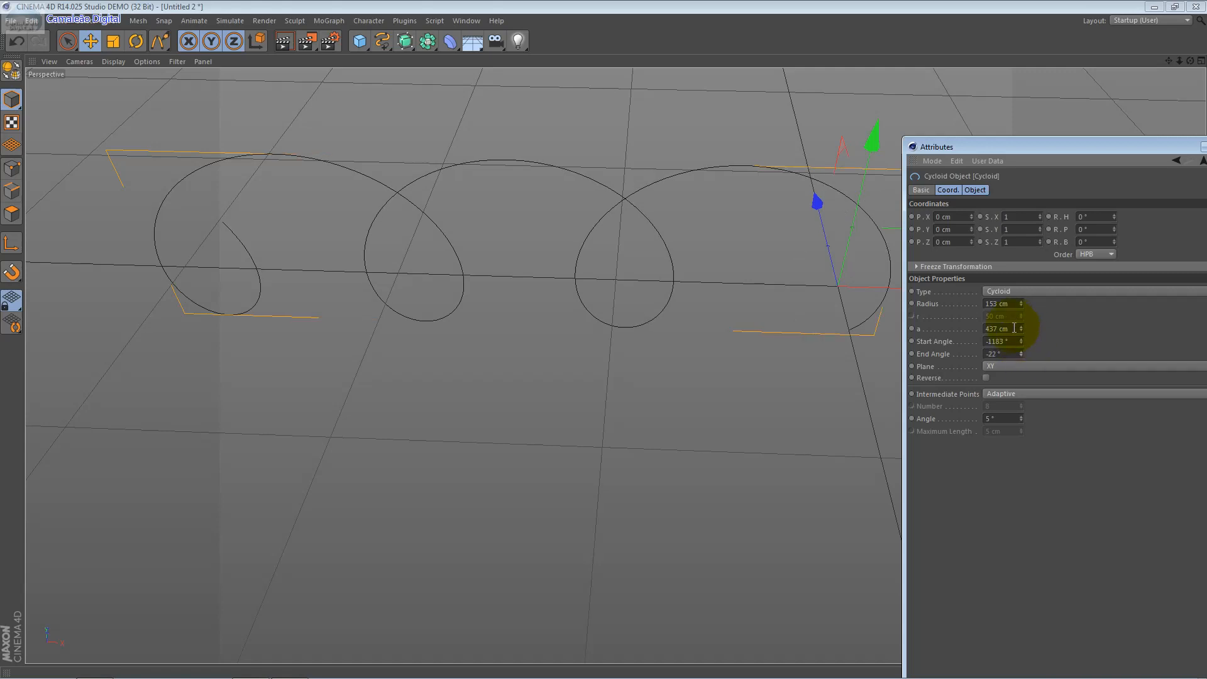
{"action": "mouse_move", "coordinate": [1021, 303]}
{"action": "left_mouse_down"}
{"action": "mouse_move", "coordinate": [1021, 252]}
{"action": "mouse_move", "coordinate": [1021, 288]}
{"action": "left_mouse_up"}
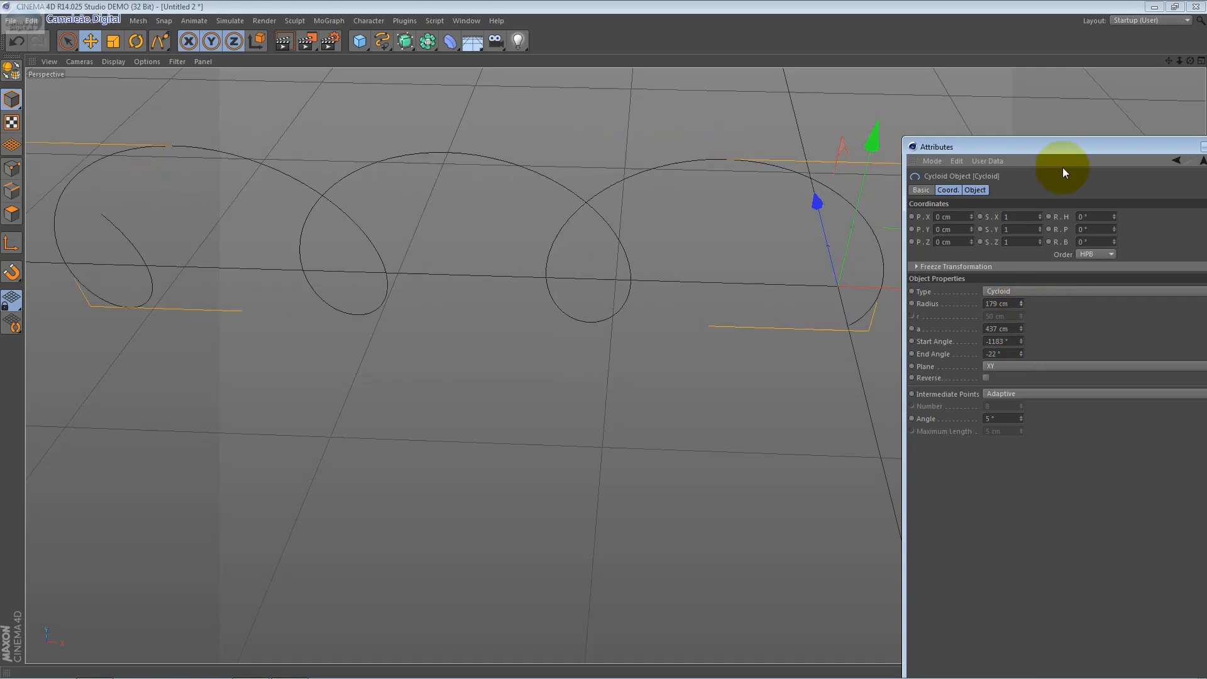
{"action": "left_click_drag", "start_coordinate": [1091, 157], "coordinate": [614, 201]}
{"action": "left_click", "coordinate": [745, 197]}
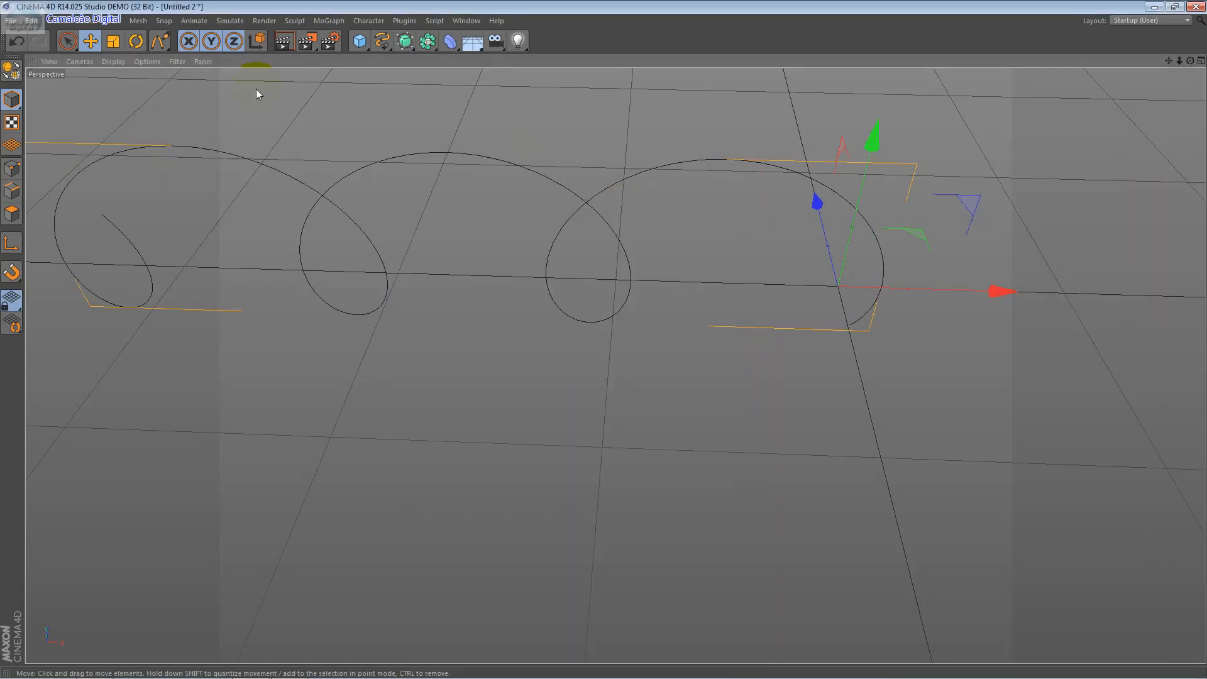
Delete the cycloid and add a Formula spline
{"action": "key", "text": "Delete"}
{"action": "left_click", "coordinate": [94, 23]}
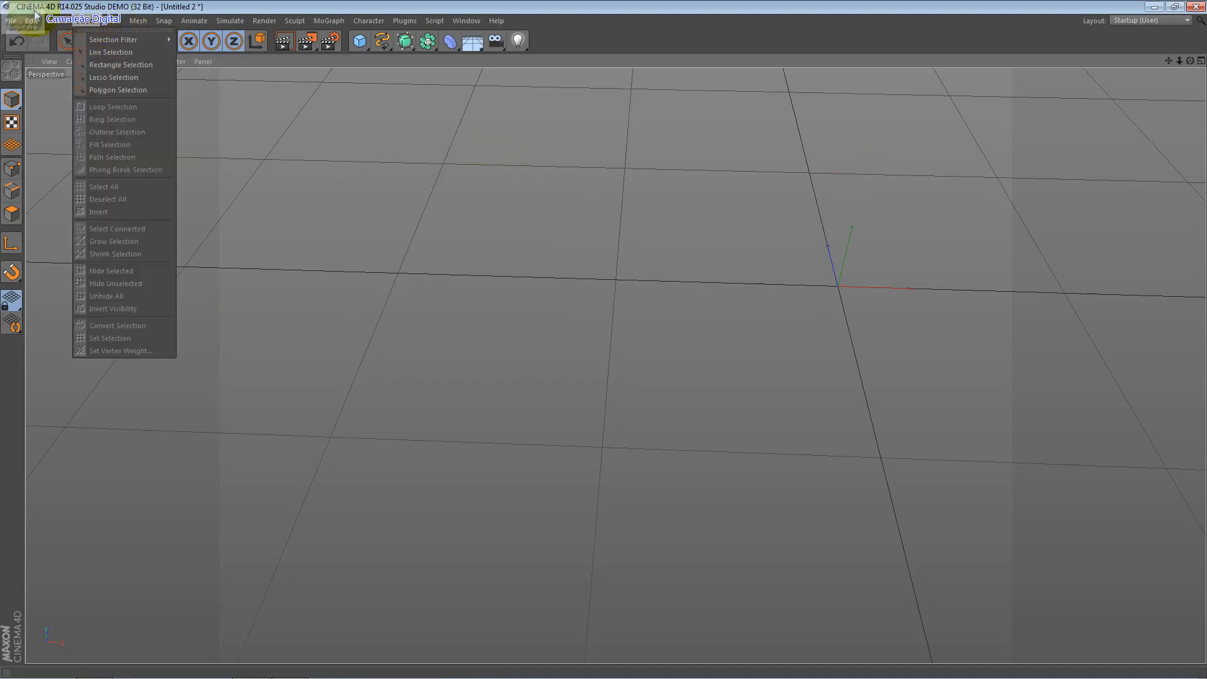
{"action": "mouse_move", "coordinate": [68, 25]}
{"action": "mouse_move", "coordinate": [68, 49]}
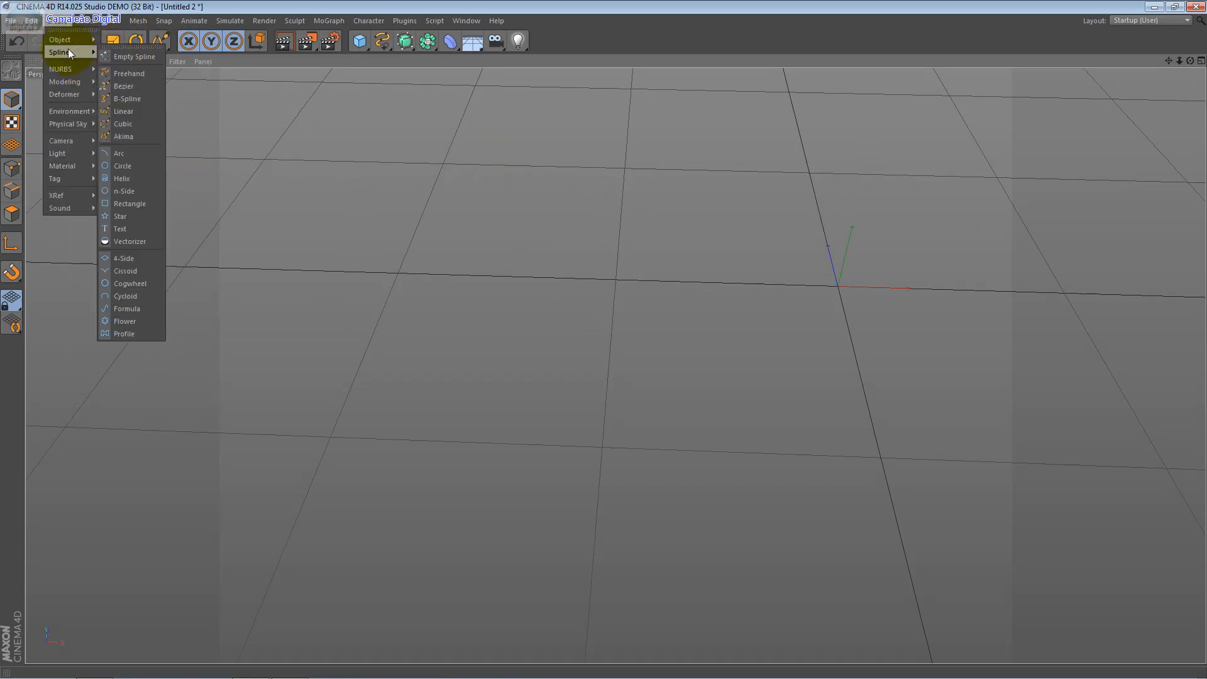
{"action": "left_click", "coordinate": [145, 308]}
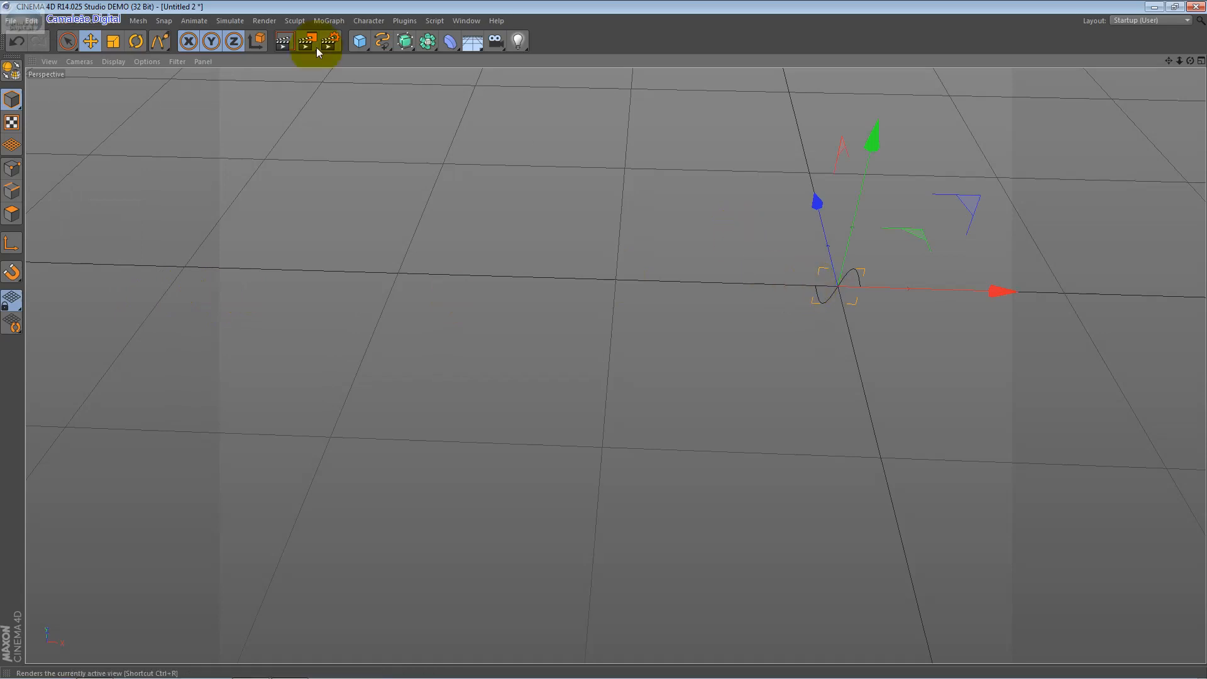
Open the Formula spline's attributes beside the curve and set Tmax to 30
{"action": "key", "text": "shift+F5"}
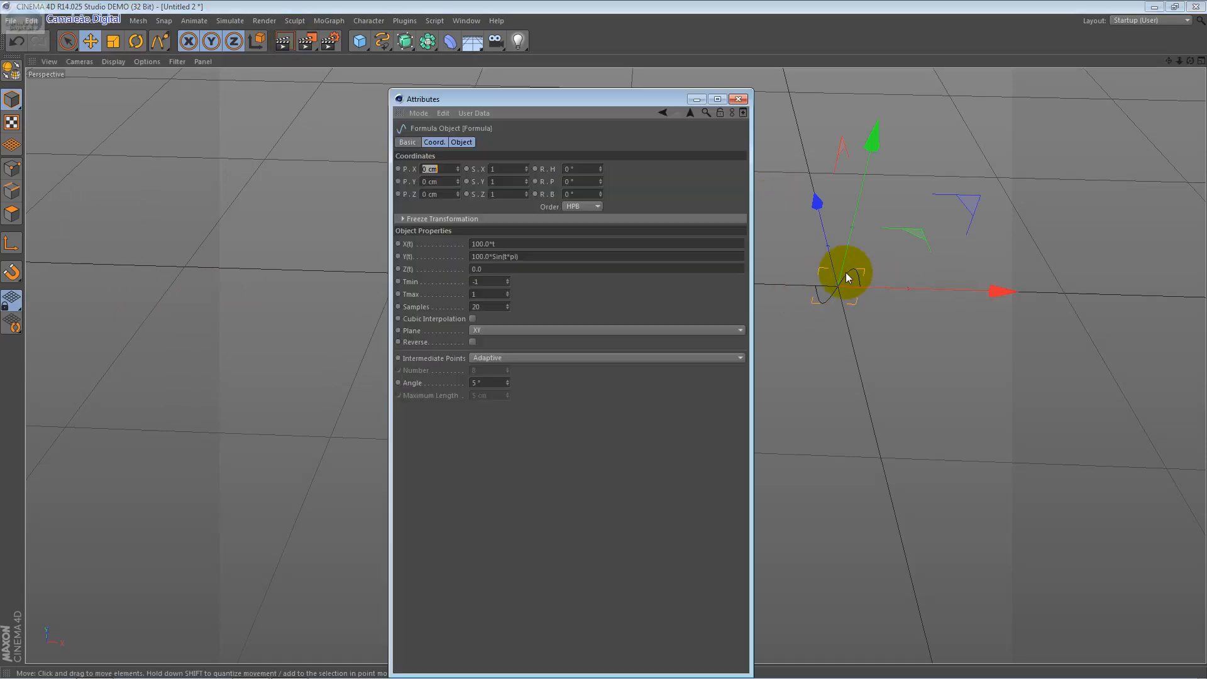
{"action": "left_click_drag", "start_coordinate": [603, 99], "coordinate": [261, 143]}
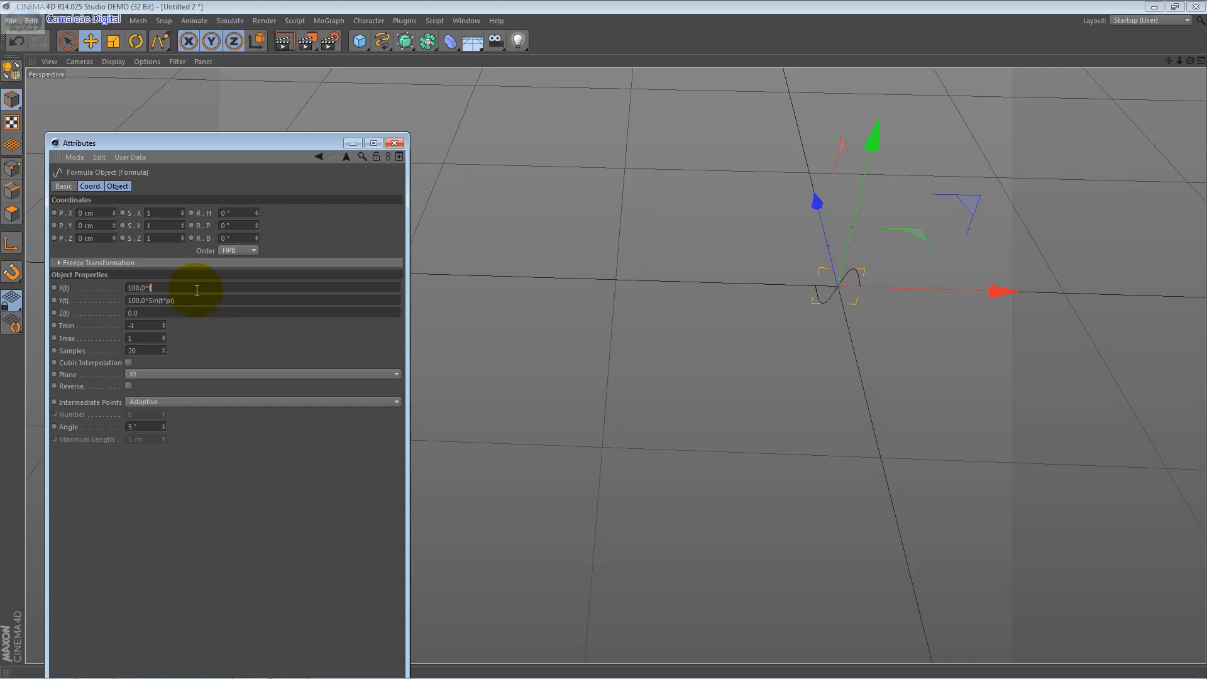
{"action": "left_click", "coordinate": [143, 338]}
{"action": "type", "text": "30"}
{"action": "key", "text": "Return"}
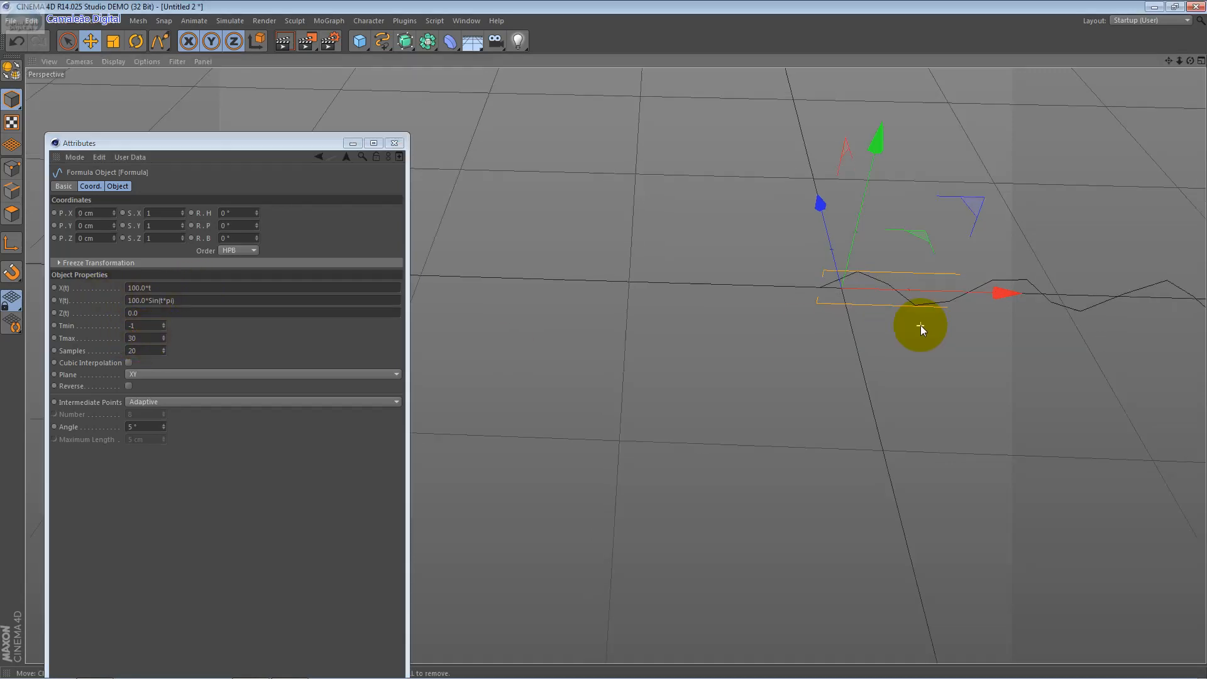
Try Tmin values of 1 and 20 on the Formula spline, and undo both changes
{"action": "left_click", "coordinate": [153, 326]}
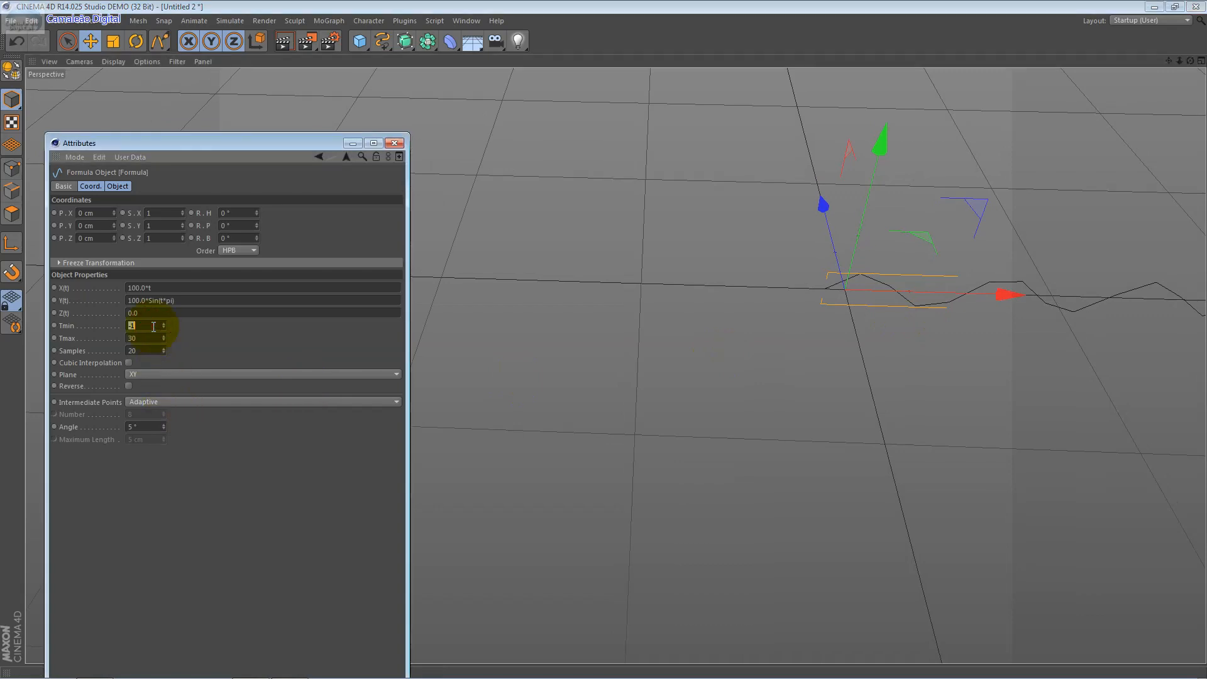
{"action": "type", "text": "1"}
{"action": "key", "text": "Return"}
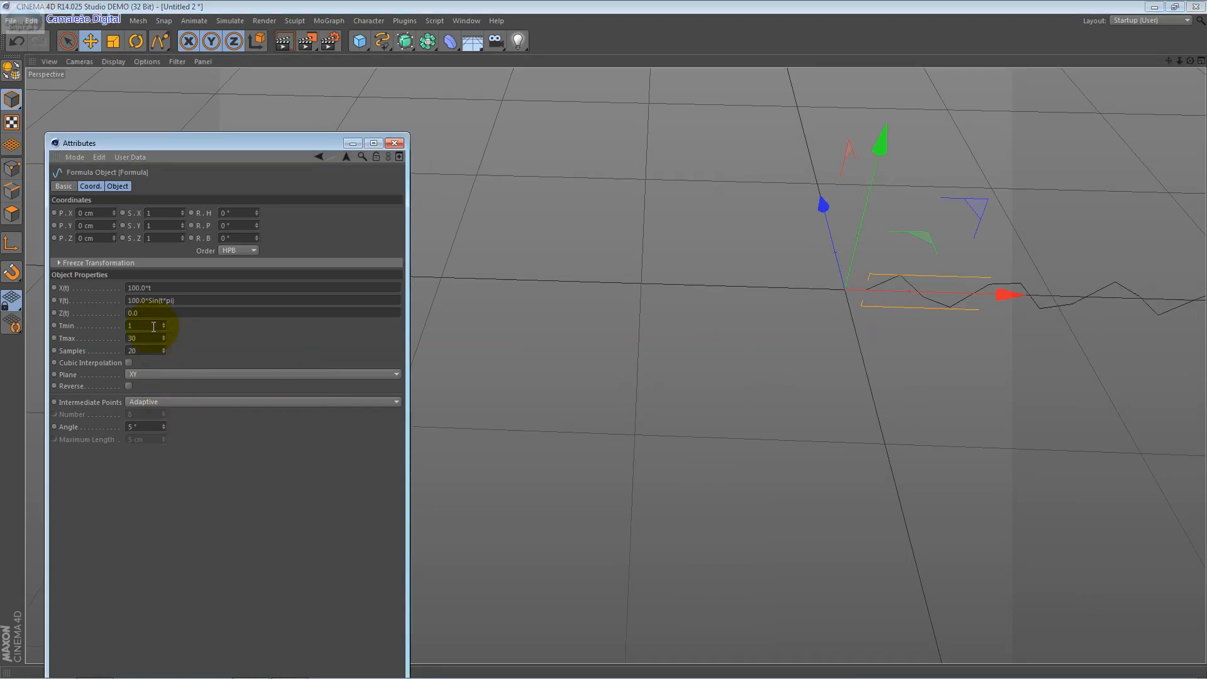
{"action": "left_click", "coordinate": [154, 326]}
{"action": "type", "text": "20"}
{"action": "key", "text": "Return"}
{"action": "key", "text": "ctrl+z"}
{"action": "key", "text": "ctrl+z"}
Move the Formula spline along the X axis to about -1398 cm and enable cubic interpolation
{"action": "left_click", "coordinate": [918, 294]}
{"action": "left_click_drag", "start_coordinate": [918, 296], "coordinate": [628, 304]}
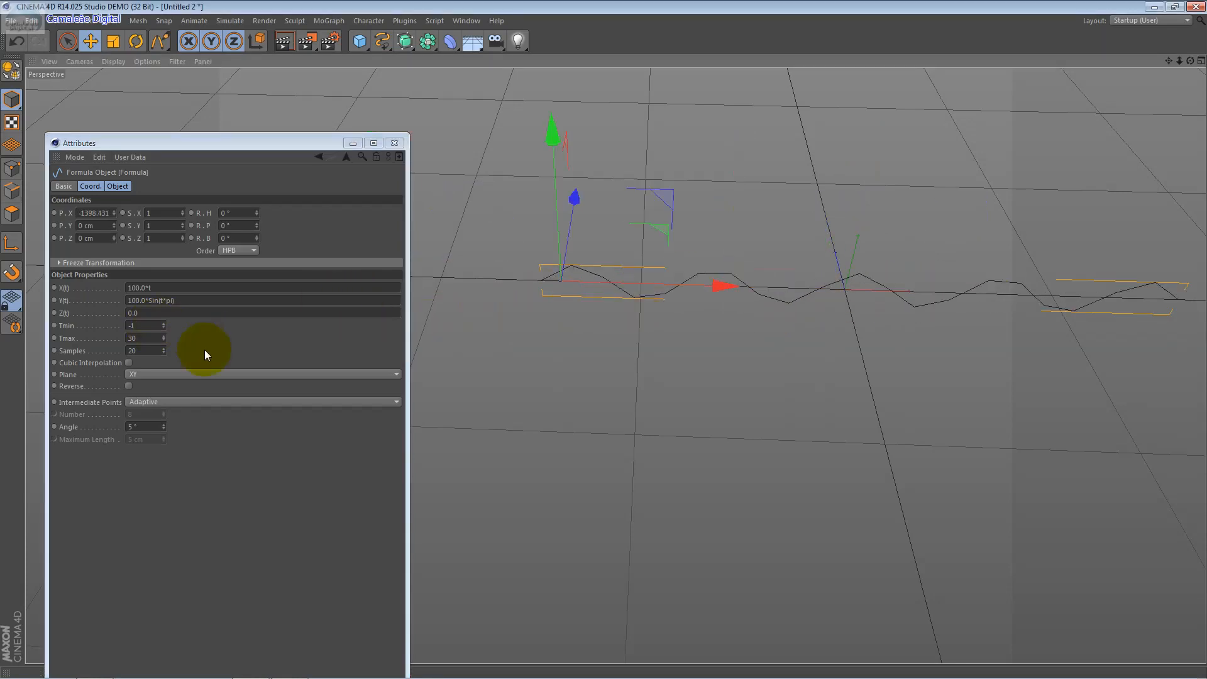
{"action": "left_click", "coordinate": [125, 363]}
{"action": "left_click", "coordinate": [129, 364]}
{"action": "left_click", "coordinate": [129, 364]}
{"action": "left_click", "coordinate": [129, 363]}
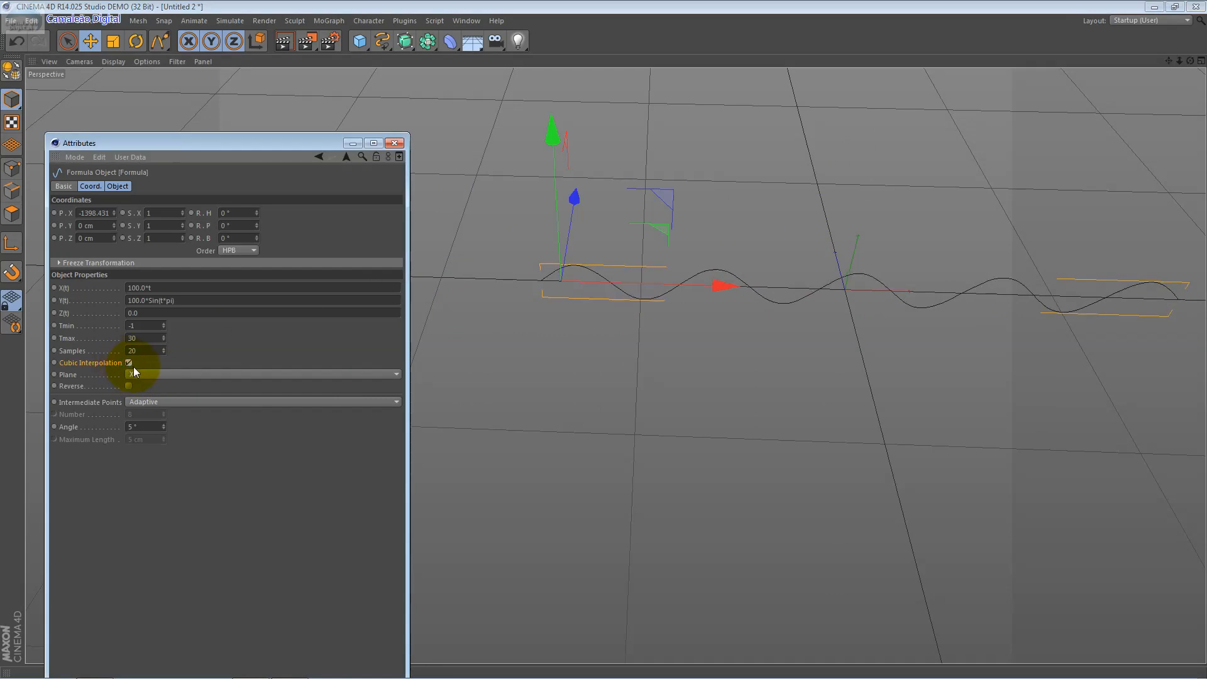
{"action": "left_click", "coordinate": [129, 363]}
{"action": "left_click", "coordinate": [129, 363]}
Try replacing the Formula spline's X(t) expression with 300, and undo it
{"action": "left_click", "coordinate": [178, 287]}
{"action": "type", "text": "300"}
{"action": "key", "text": "Return"}
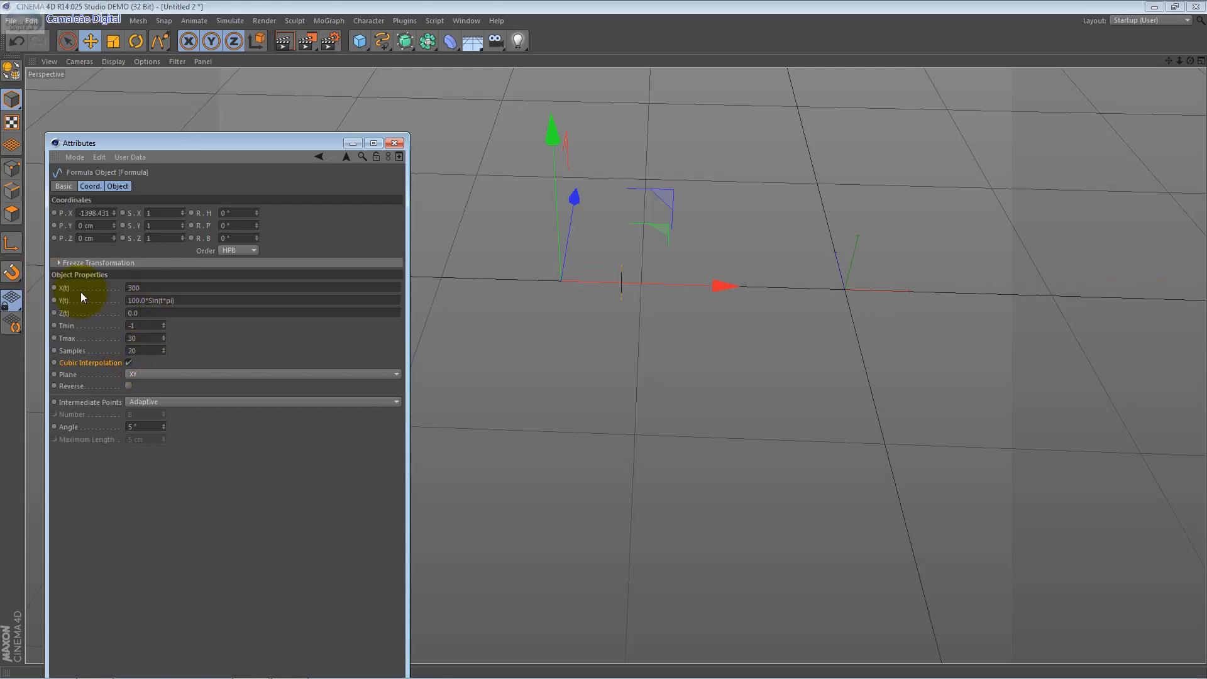
{"action": "key", "text": "ctrl+z"}
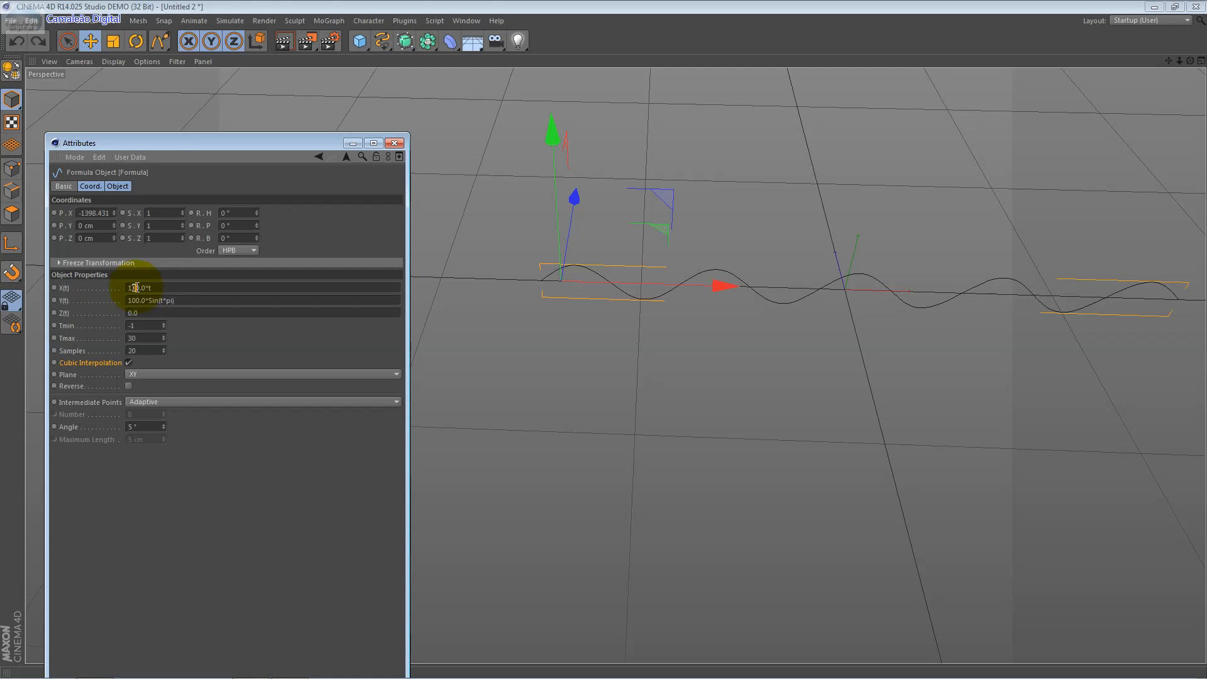
Change the Formula spline's X(t) expression to 120.0*t and to 20.0*t to compare the wave spacing
{"action": "key", "text": "Return"}
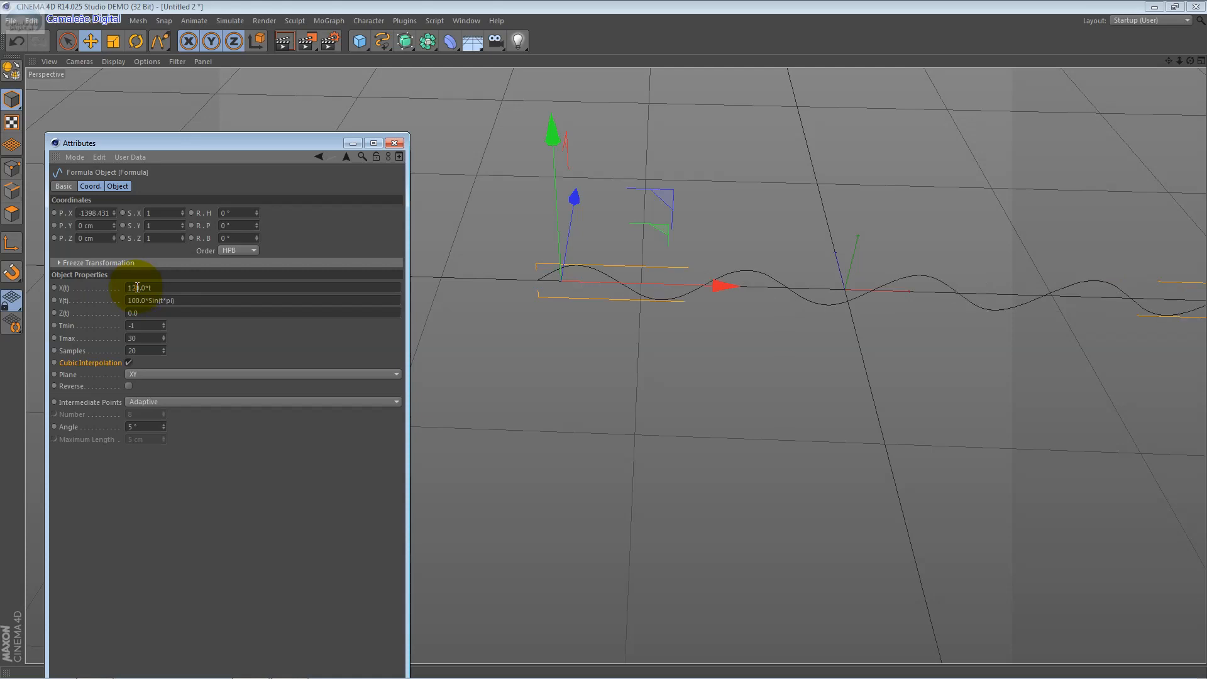
{"action": "left_click", "coordinate": [131, 288]}
{"action": "key", "text": "Delete"}
{"action": "key", "text": "Return"}
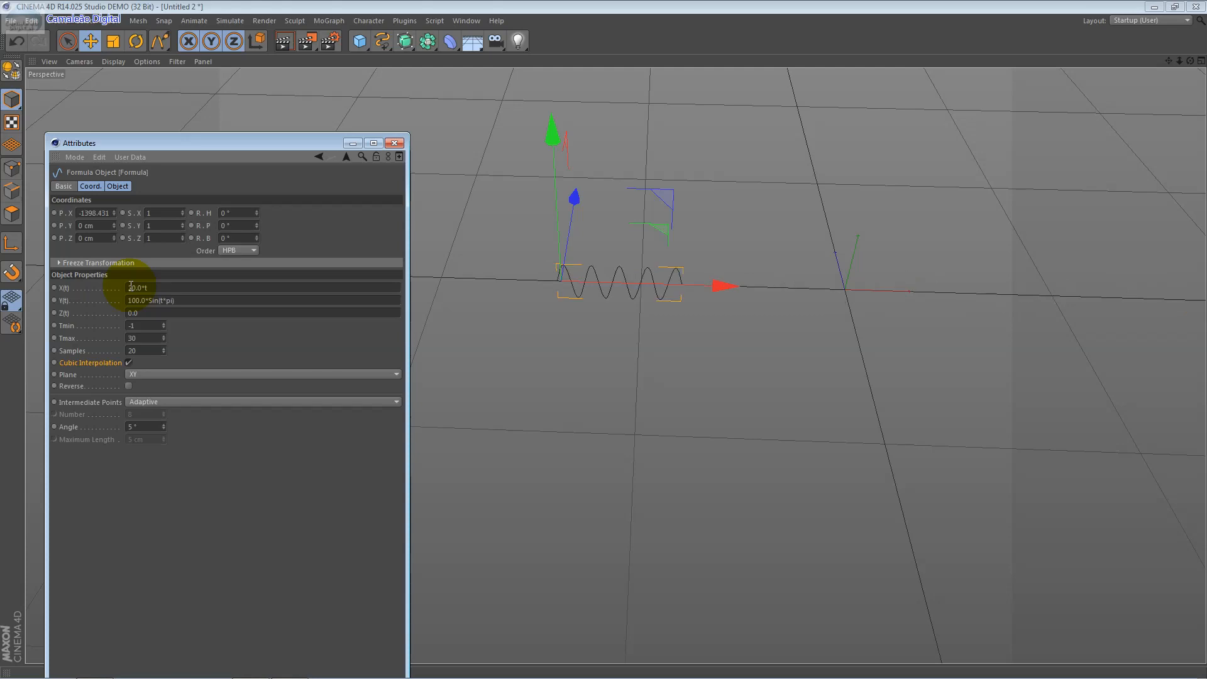
Set the Formula spline's Z(t) value to 30
{"action": "left_click_drag", "start_coordinate": [150, 288], "coordinate": [127, 289]}
{"action": "key", "text": "Tab"}
{"action": "key", "text": "Tab"}
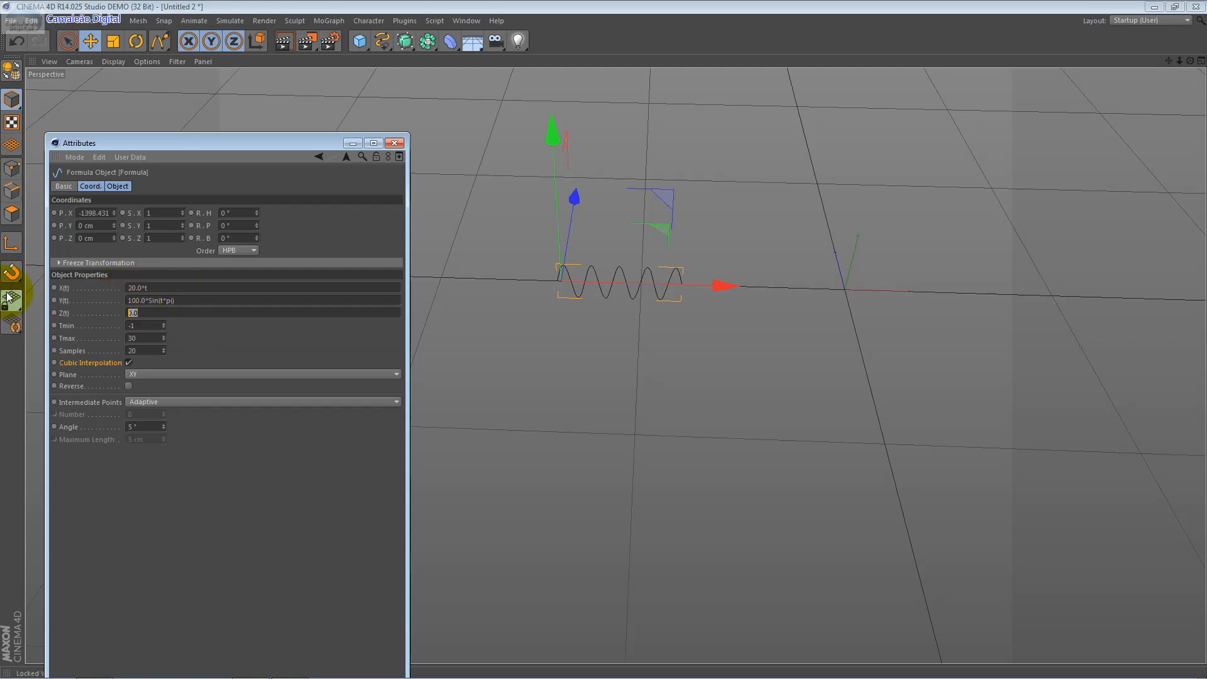
{"action": "type", "text": "30"}
{"action": "key", "text": "Return"}
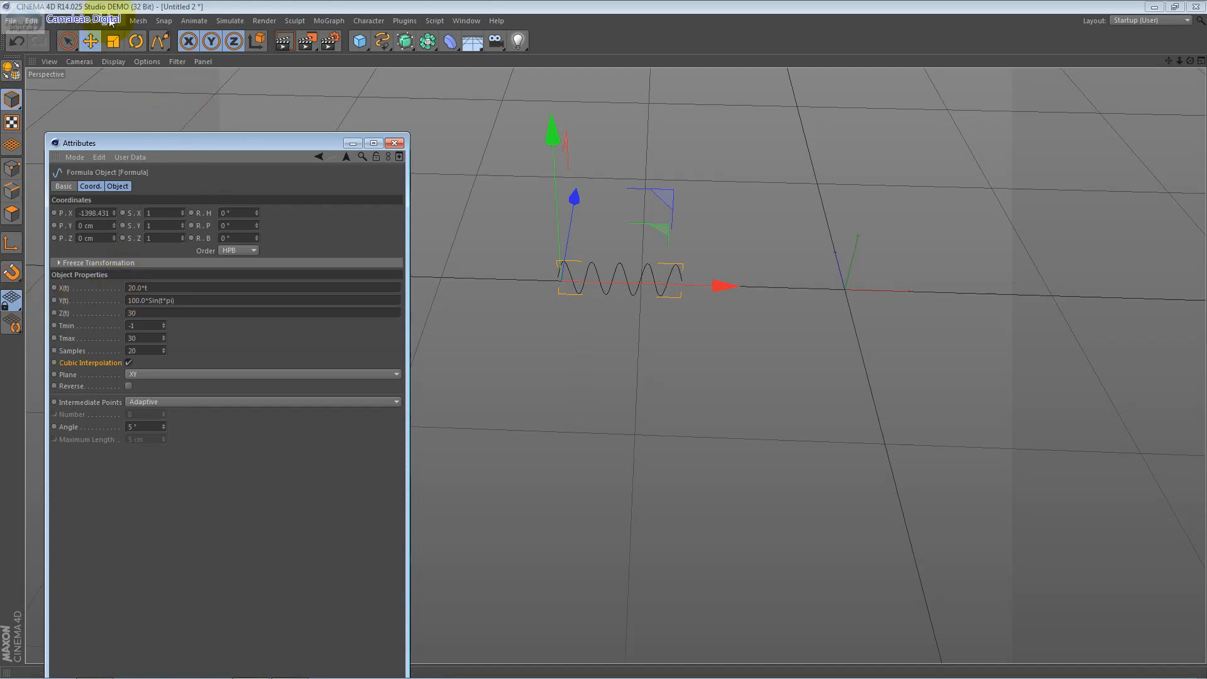
Add a Flower spline and set its inner radius to 106 cm
{"action": "left_click", "coordinate": [60, 21]}
{"action": "mouse_move", "coordinate": [74, 53]}
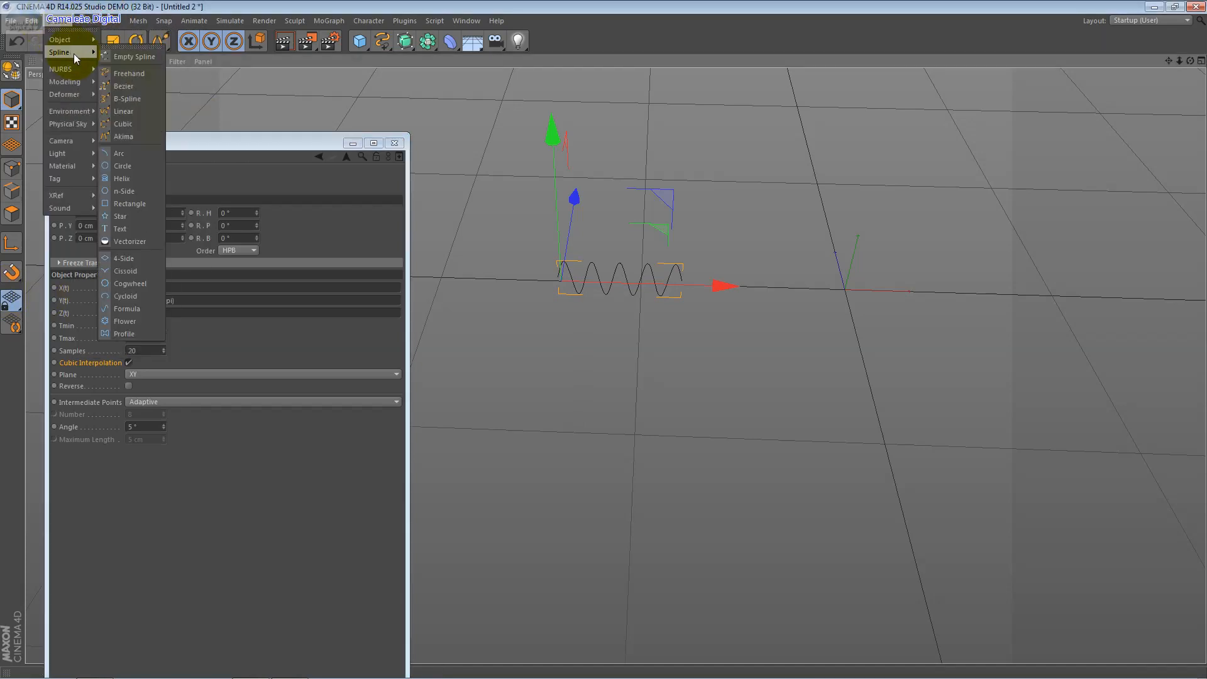
{"action": "left_click", "coordinate": [129, 323]}
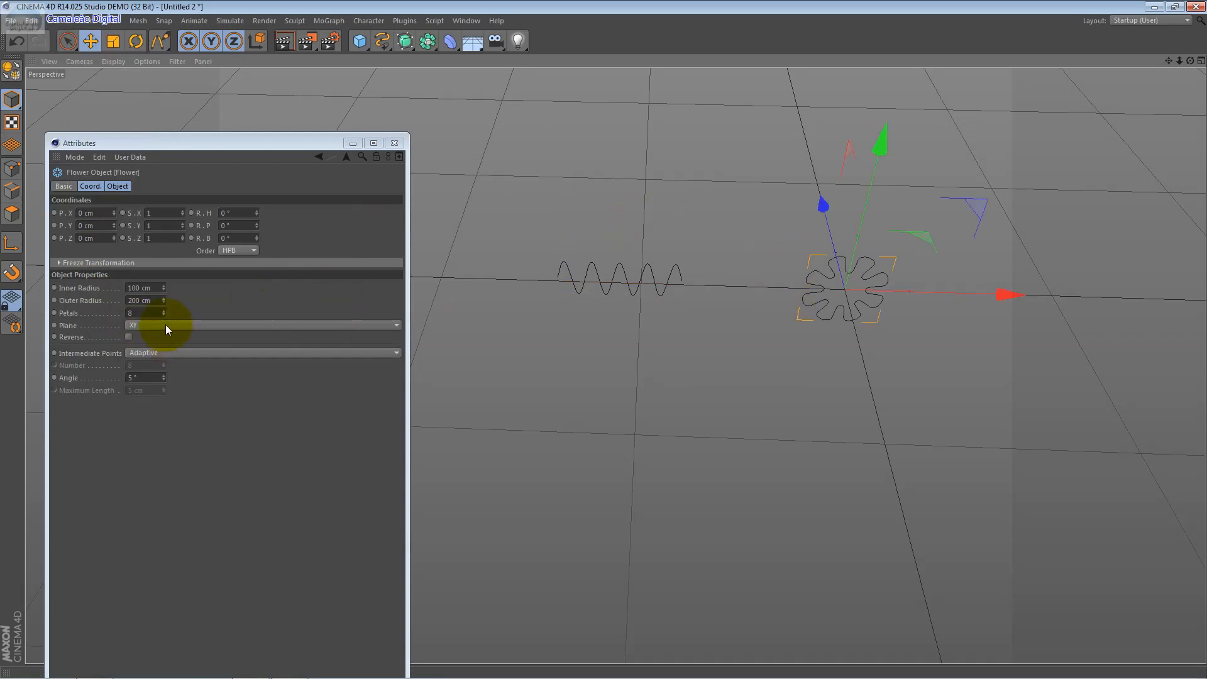
{"action": "left_click_drag", "start_coordinate": [164, 288], "coordinate": [161, 289]}
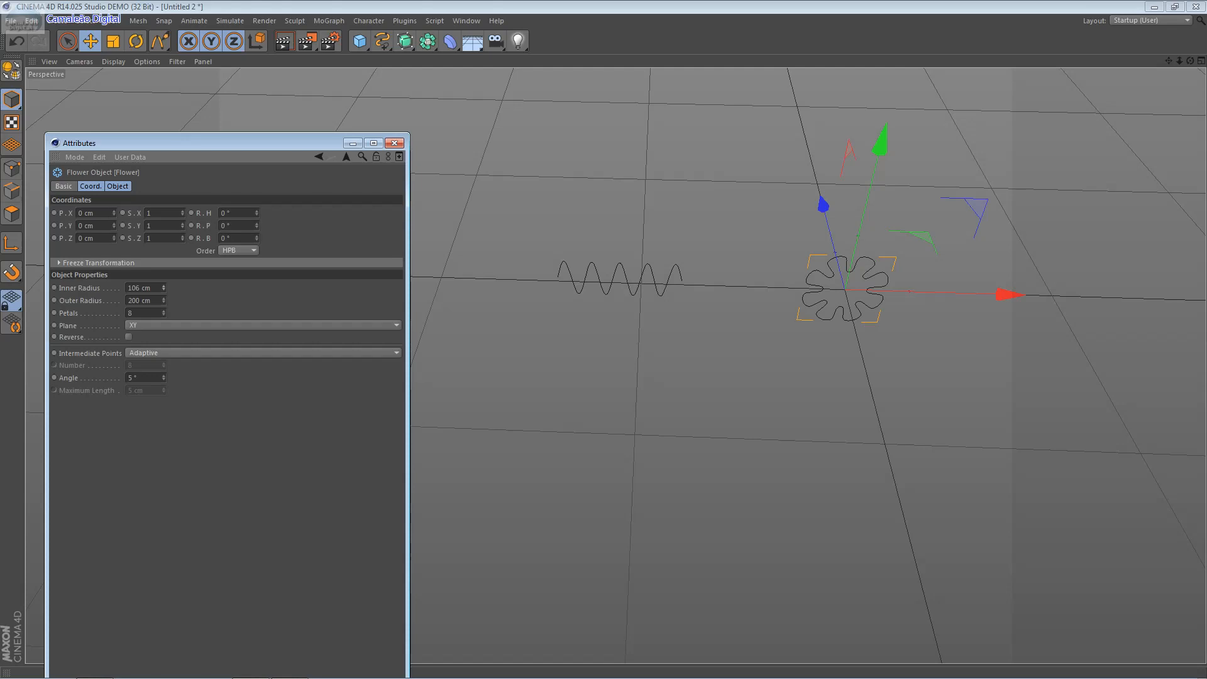
Set the Flower spline to 210 cm inner radius, 176 cm outer radius and 24 petals, and delete it along with the Formula spline
{"action": "mouse_move", "coordinate": [164, 288]}
{"action": "left_mouse_down"}
{"action": "mouse_move", "coordinate": [177, 285]}
{"action": "mouse_move", "coordinate": [164, 320]}
{"action": "mouse_move", "coordinate": [164, 281]}
{"action": "mouse_move", "coordinate": [163, 295]}
{"action": "left_mouse_up"}
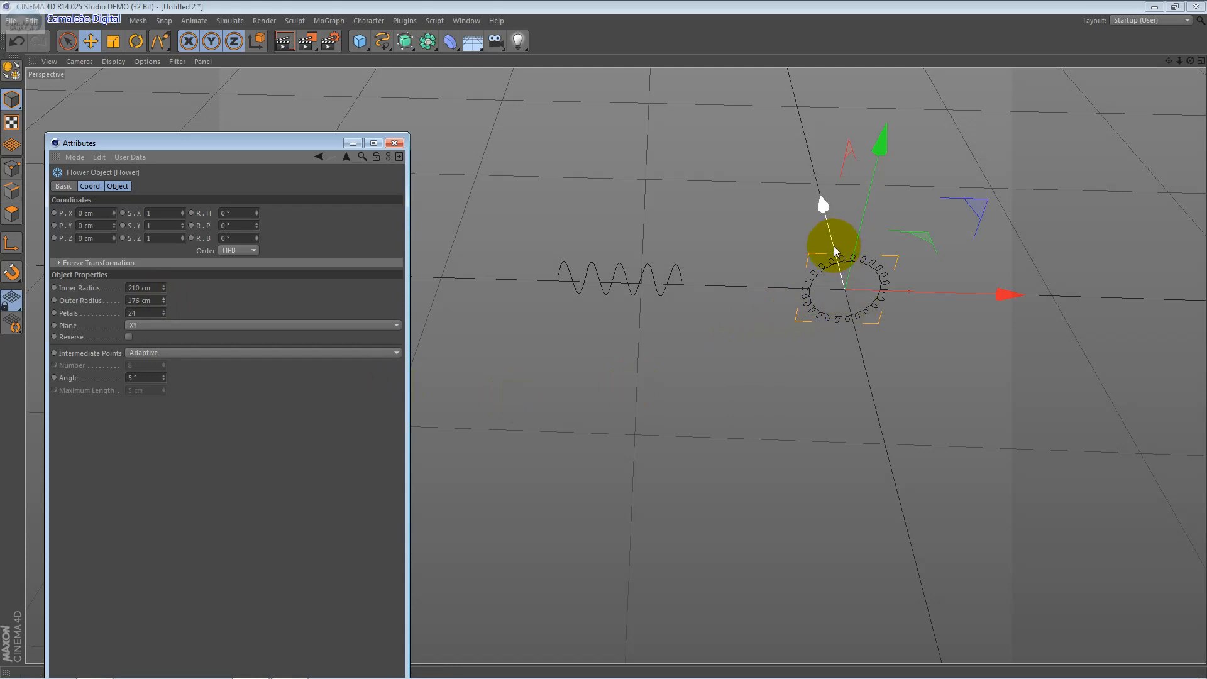
{"action": "key", "text": "Delete"}
{"action": "left_click", "coordinate": [674, 283]}
{"action": "key", "text": "Delete"}
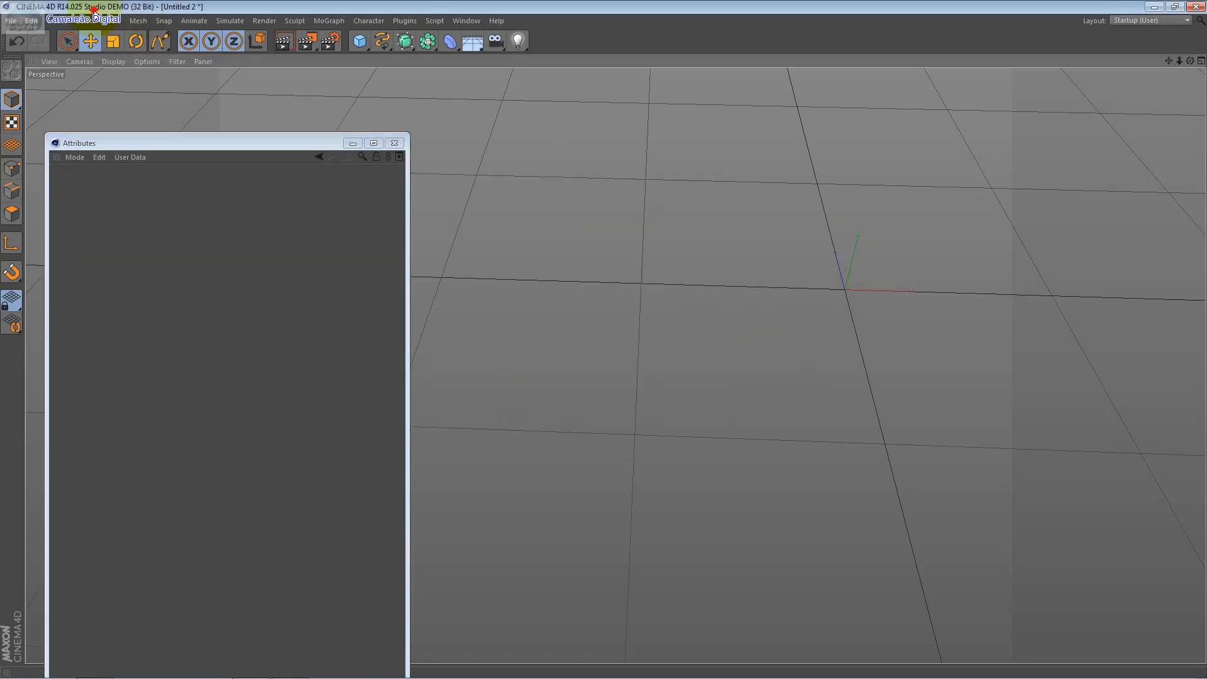
Add a Profile spline to the empty scene
{"action": "left_click", "coordinate": [58, 21]}
{"action": "mouse_move", "coordinate": [77, 94]}
{"action": "mouse_move", "coordinate": [78, 49]}
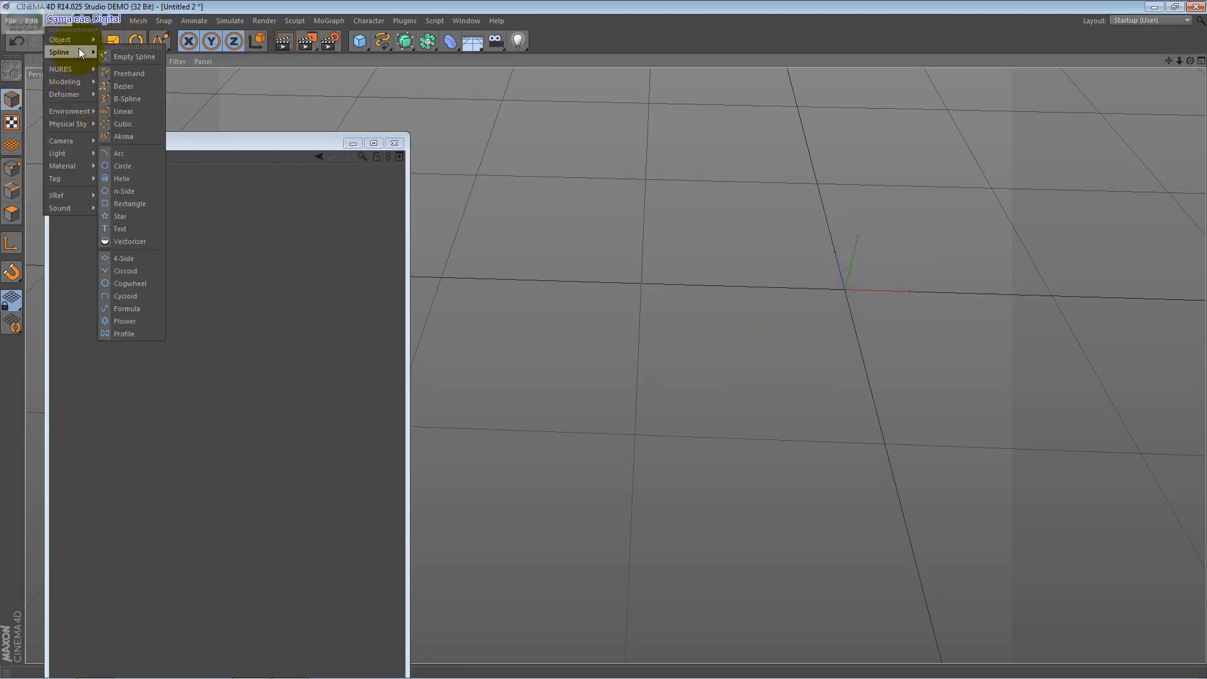
{"action": "left_click", "coordinate": [144, 333]}
{"action": "scroll", "coordinate": [817, 300], "scroll_direction": "up", "scroll_amount": 5}
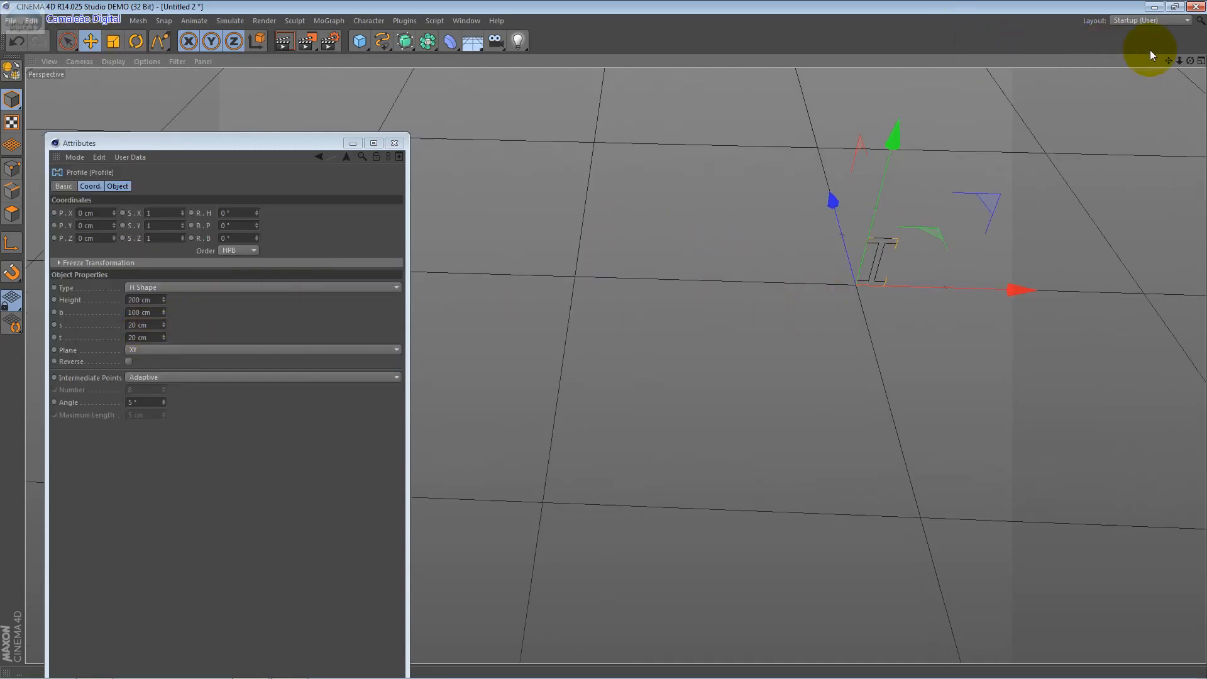
{"action": "left_click_drag", "start_coordinate": [1168, 59], "coordinate": [920, 436]}
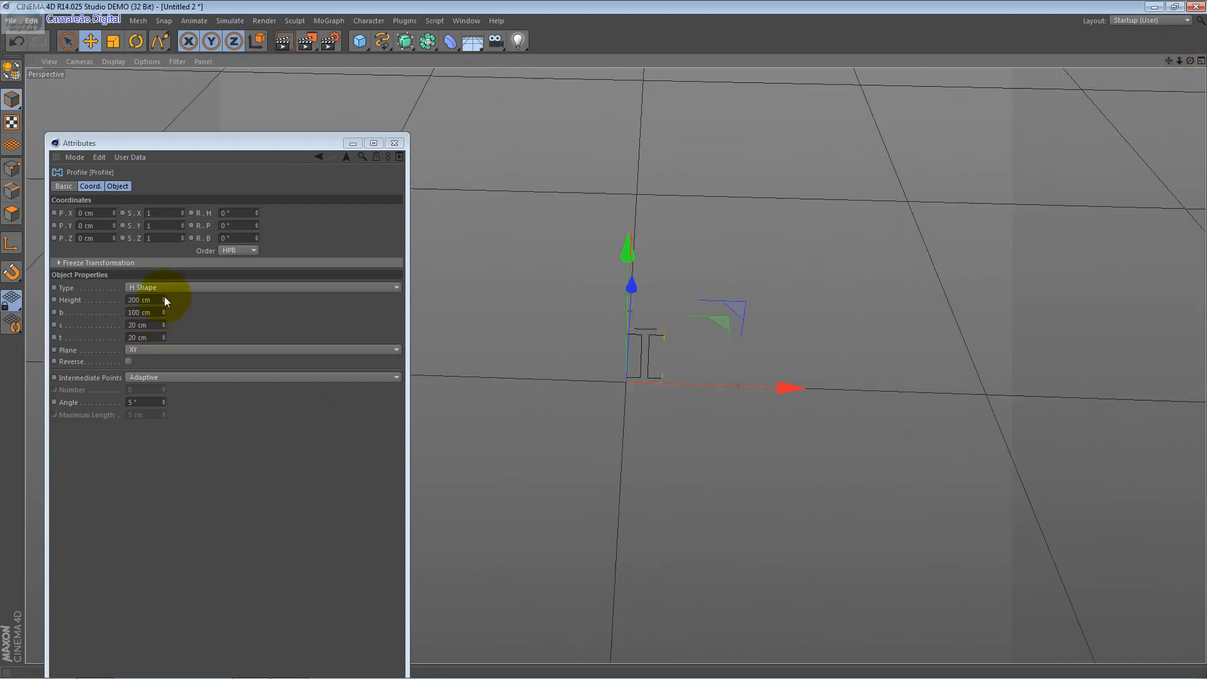
Set the Profile spline's height to 262 cm, b to 238 cm, s to 81 cm and t to 174 cm
{"action": "left_click_drag", "start_coordinate": [163, 299], "coordinate": [163, 261]}
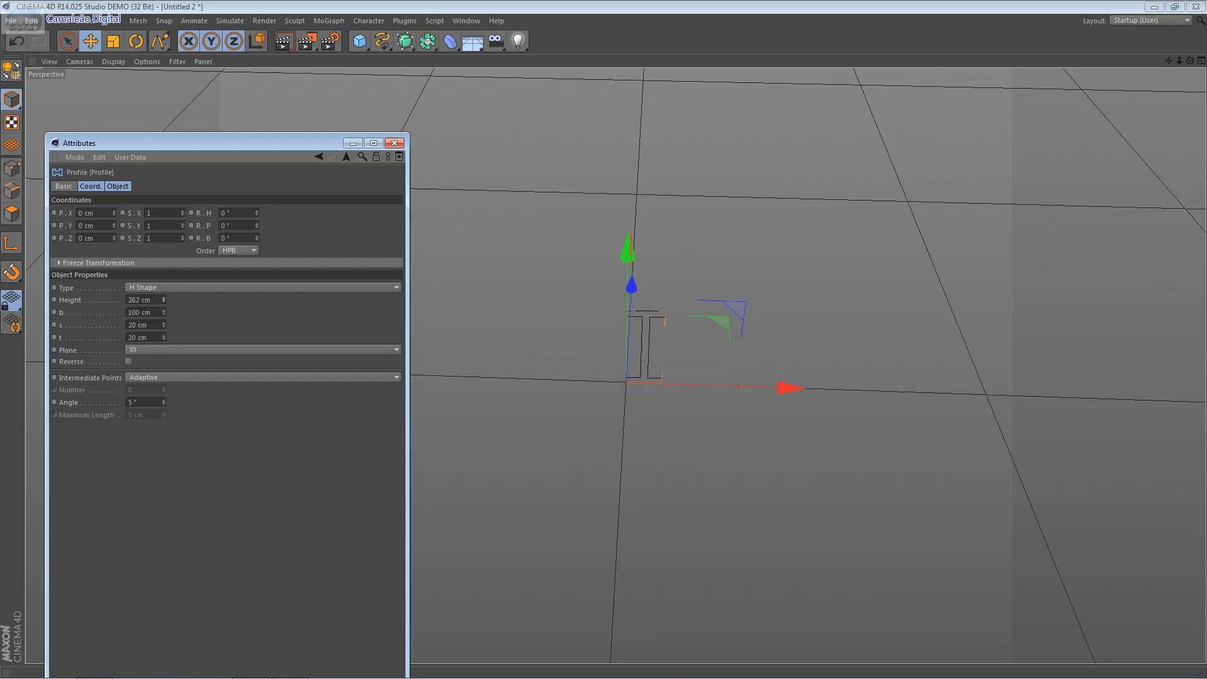
{"action": "left_click_drag", "start_coordinate": [165, 311], "coordinate": [164, 225]}
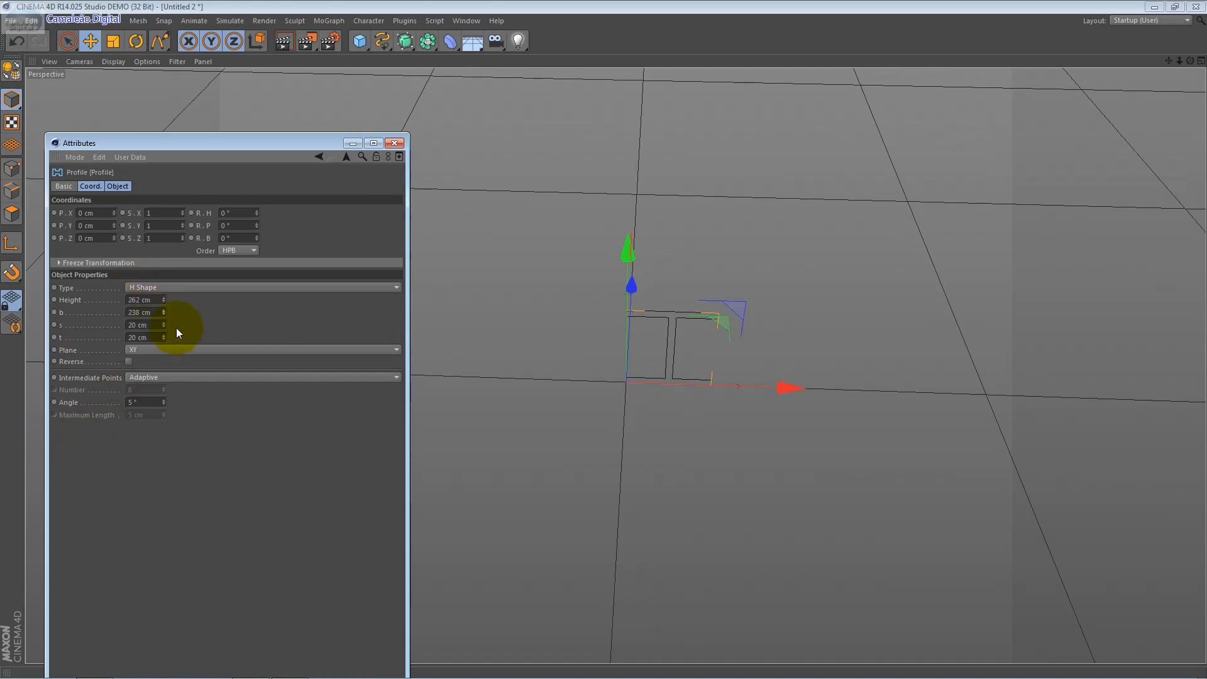
{"action": "left_click_drag", "start_coordinate": [164, 323], "coordinate": [163, 284]}
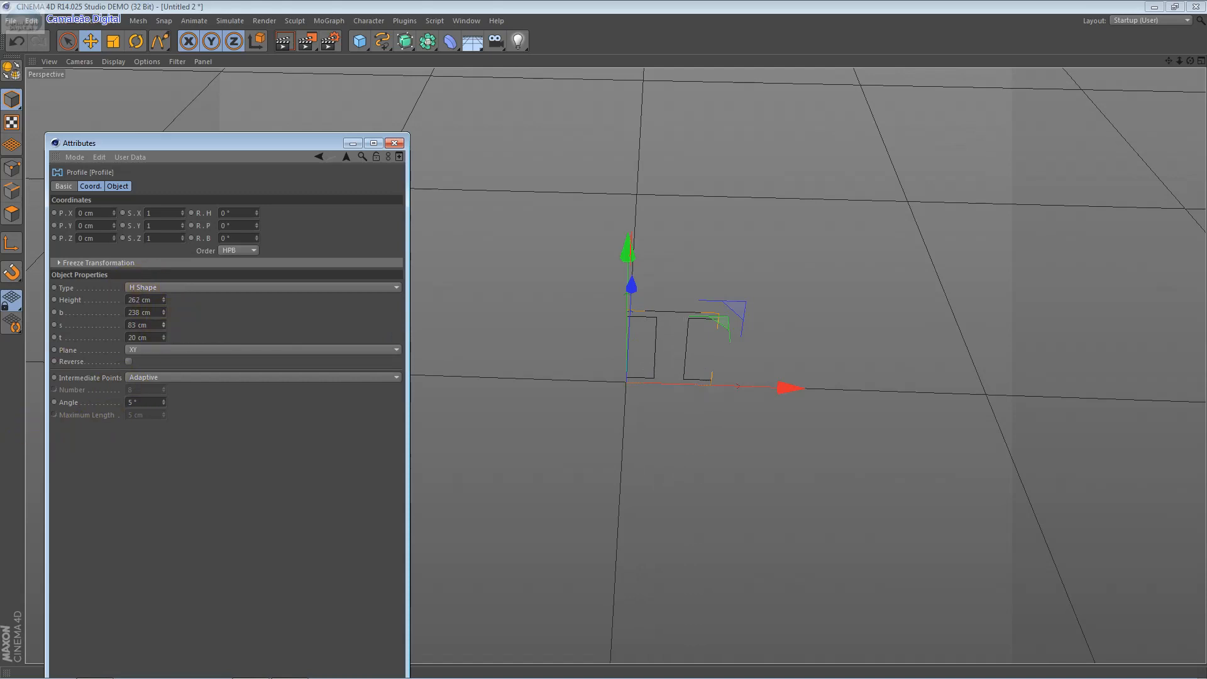
{"action": "left_click_drag", "start_coordinate": [167, 335], "coordinate": [167, 311]}
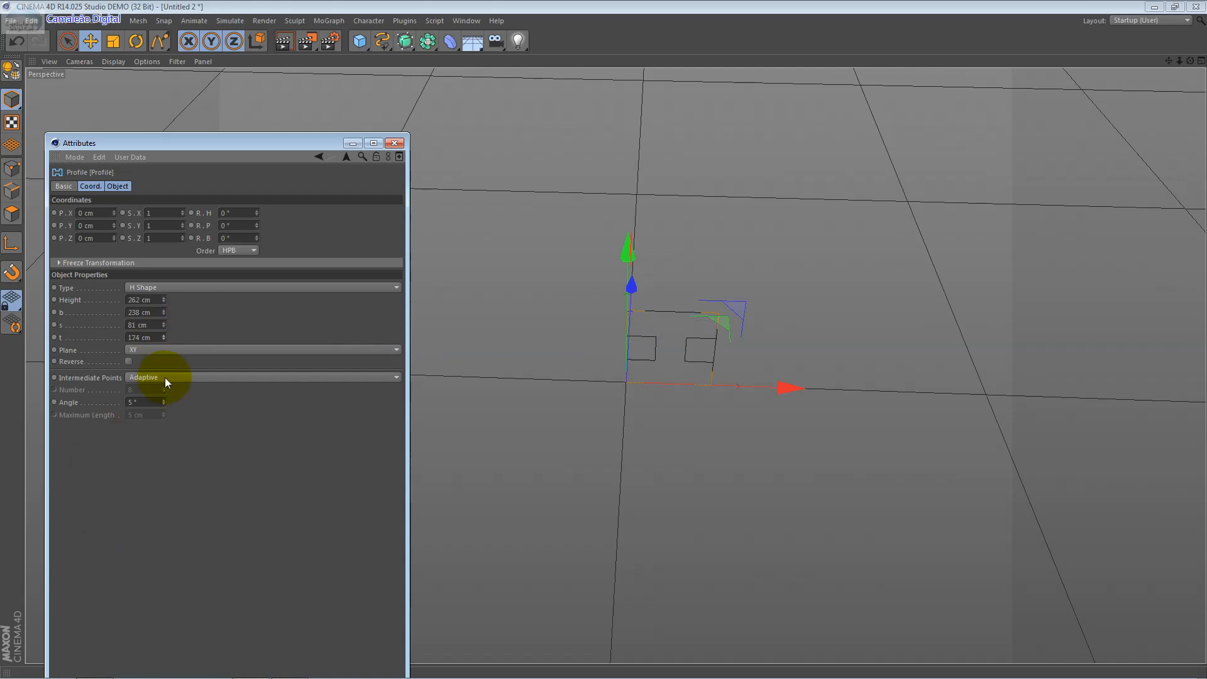
Try the L, T, U and Z shape types on the Profile spline and return it to H Shape
{"action": "left_click", "coordinate": [167, 287]}
{"action": "left_click", "coordinate": [166, 300]}
{"action": "left_click", "coordinate": [171, 288]}
{"action": "left_click", "coordinate": [179, 312]}
{"action": "left_click", "coordinate": [184, 284]}
{"action": "left_click", "coordinate": [178, 320]}
{"action": "left_click", "coordinate": [191, 289]}
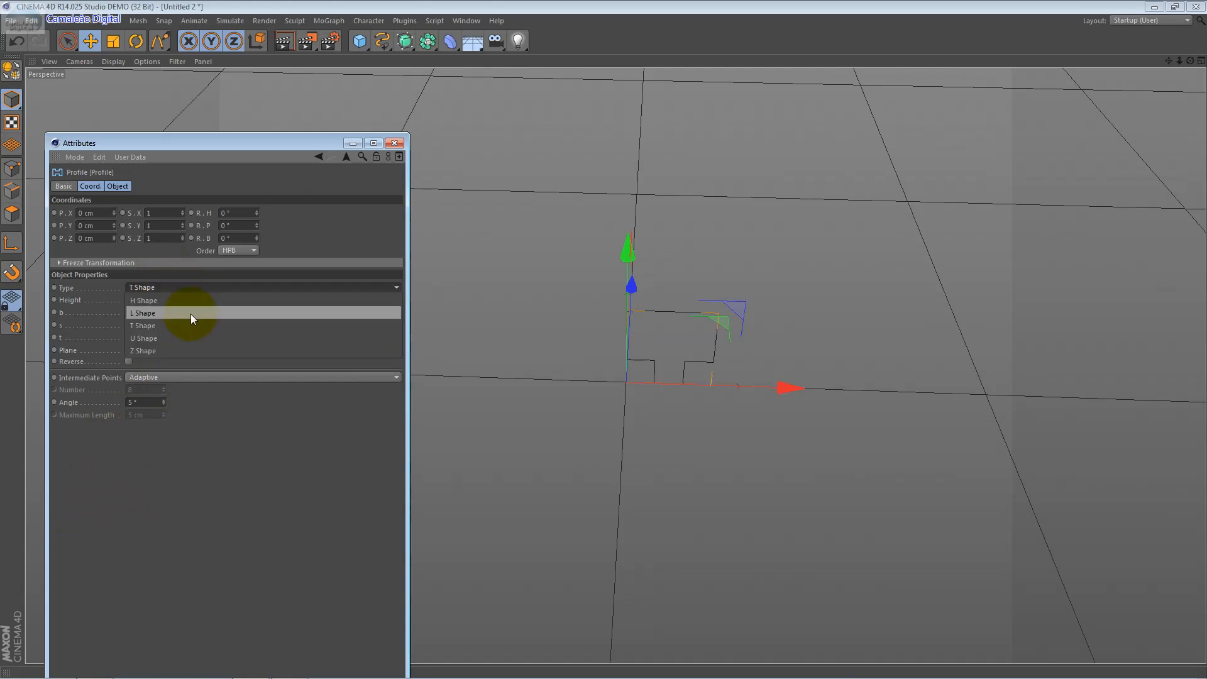
{"action": "left_click", "coordinate": [190, 337]}
{"action": "left_click", "coordinate": [203, 287]}
{"action": "left_click", "coordinate": [191, 350]}
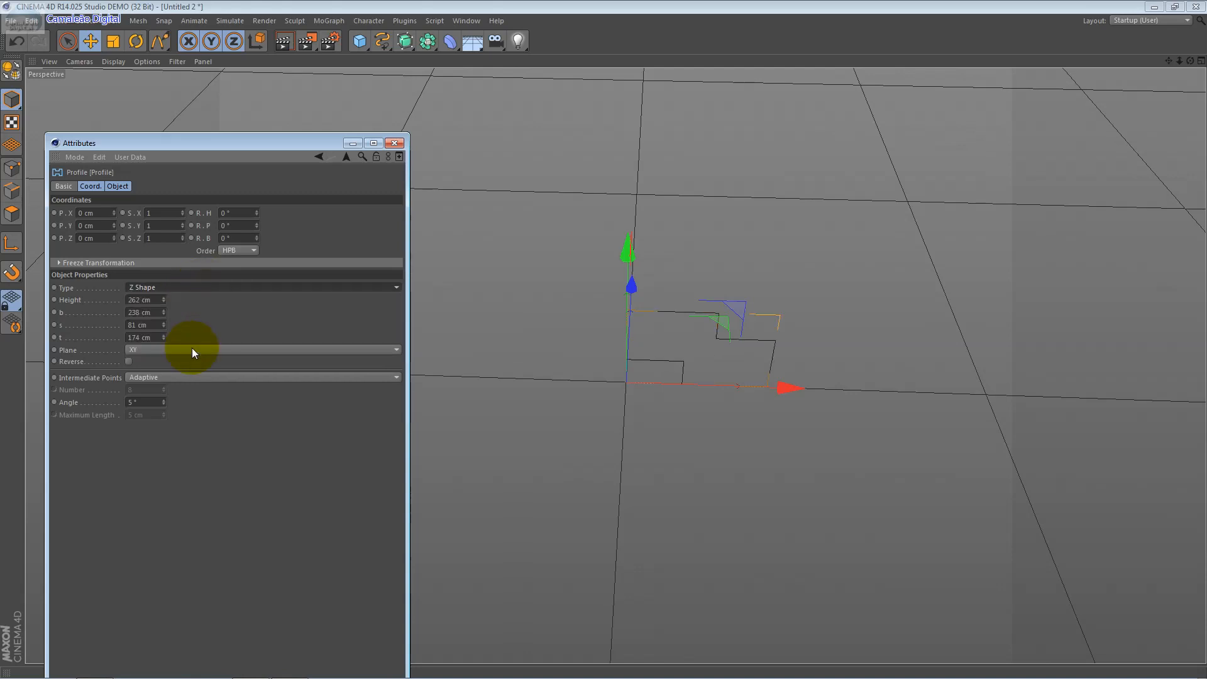
{"action": "left_click", "coordinate": [206, 284]}
{"action": "left_click", "coordinate": [222, 300]}
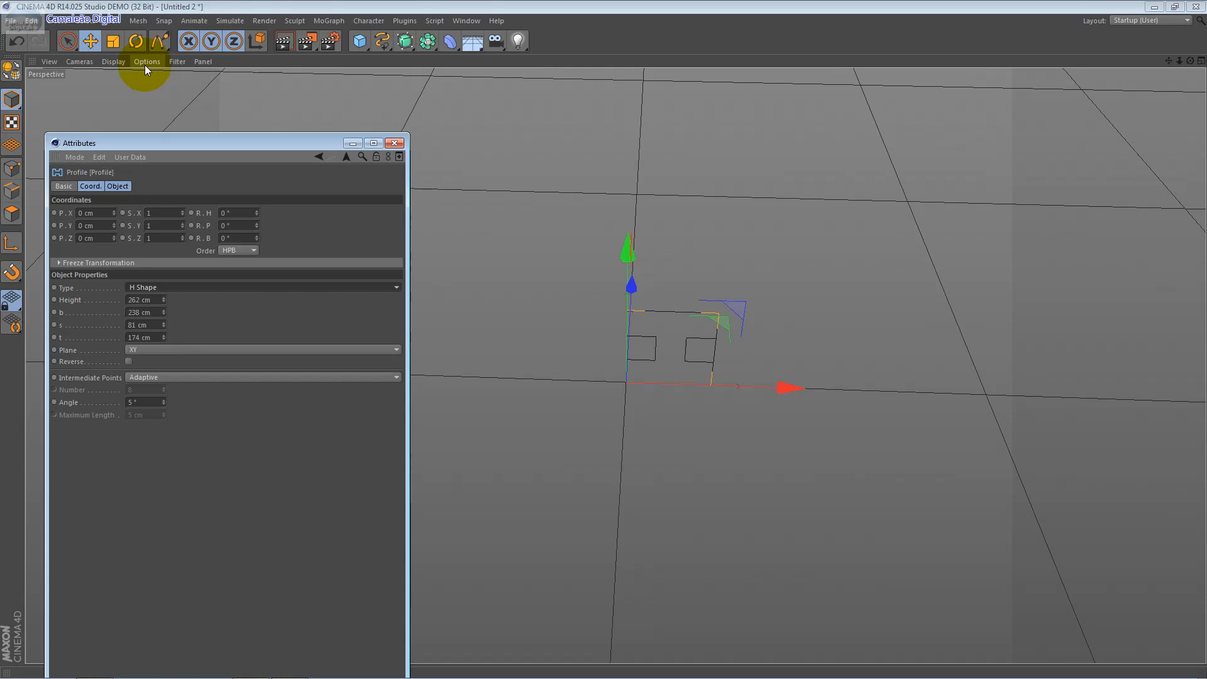
Make the Profile spline editable and switch to polygon mode
{"action": "left_click", "coordinate": [13, 73]}
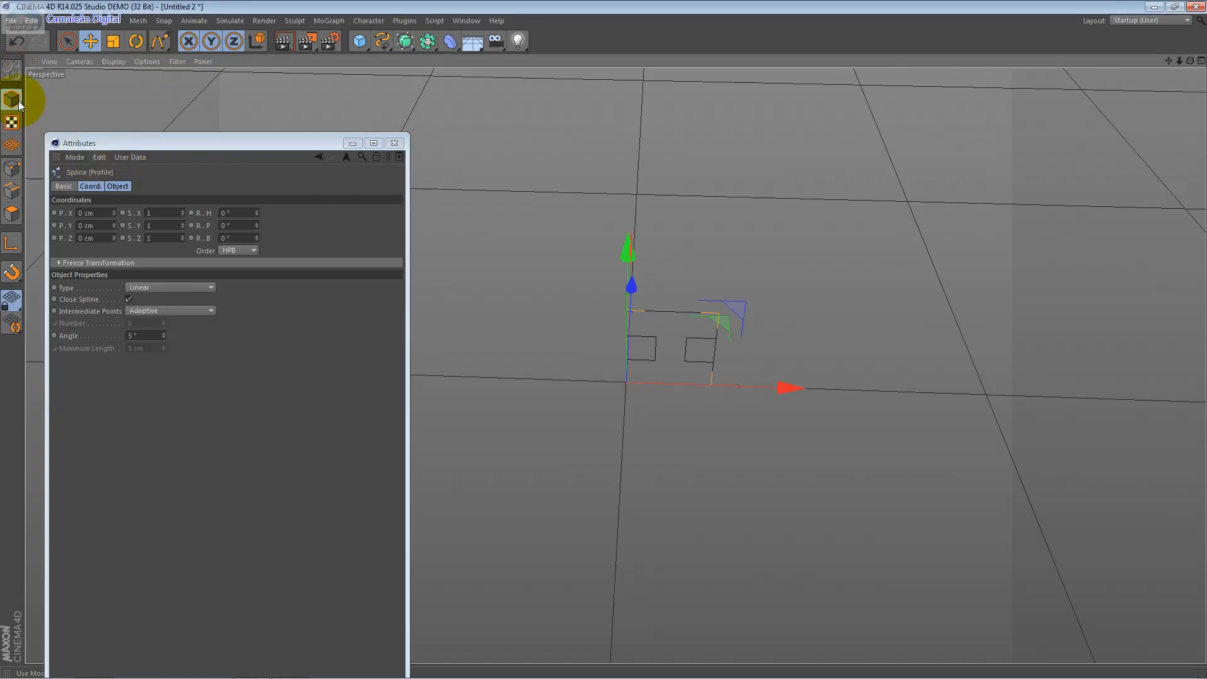
{"action": "left_click", "coordinate": [10, 121]}
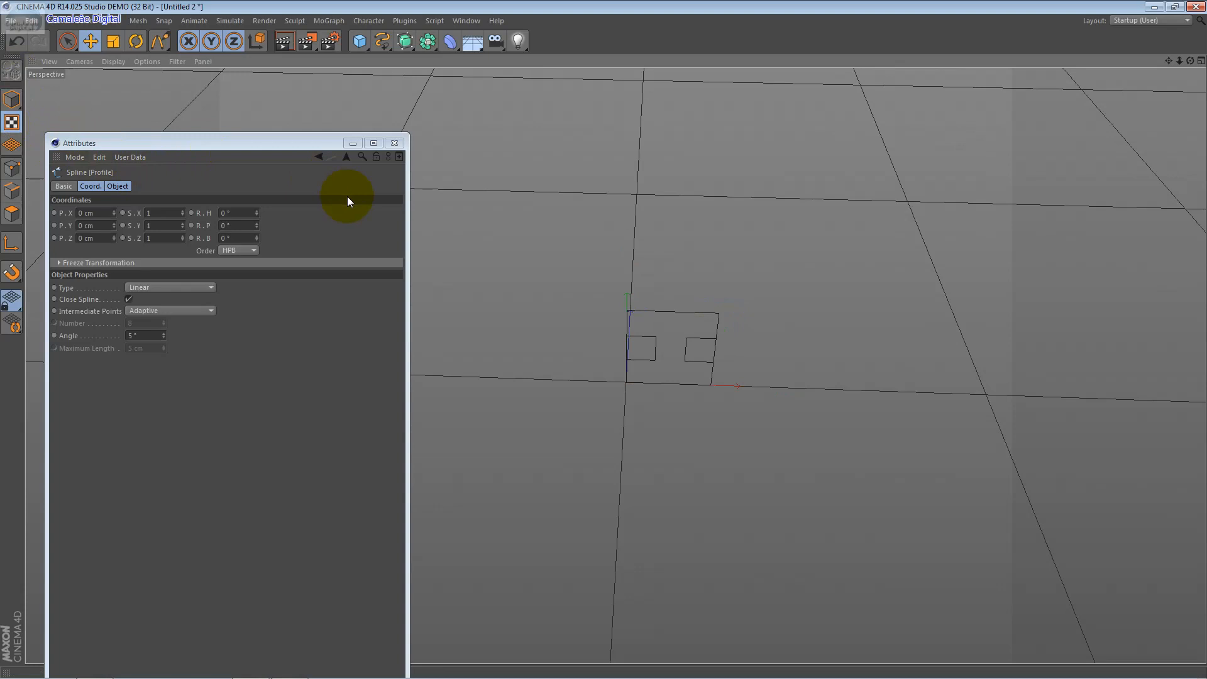
{"action": "left_click", "coordinate": [11, 214]}
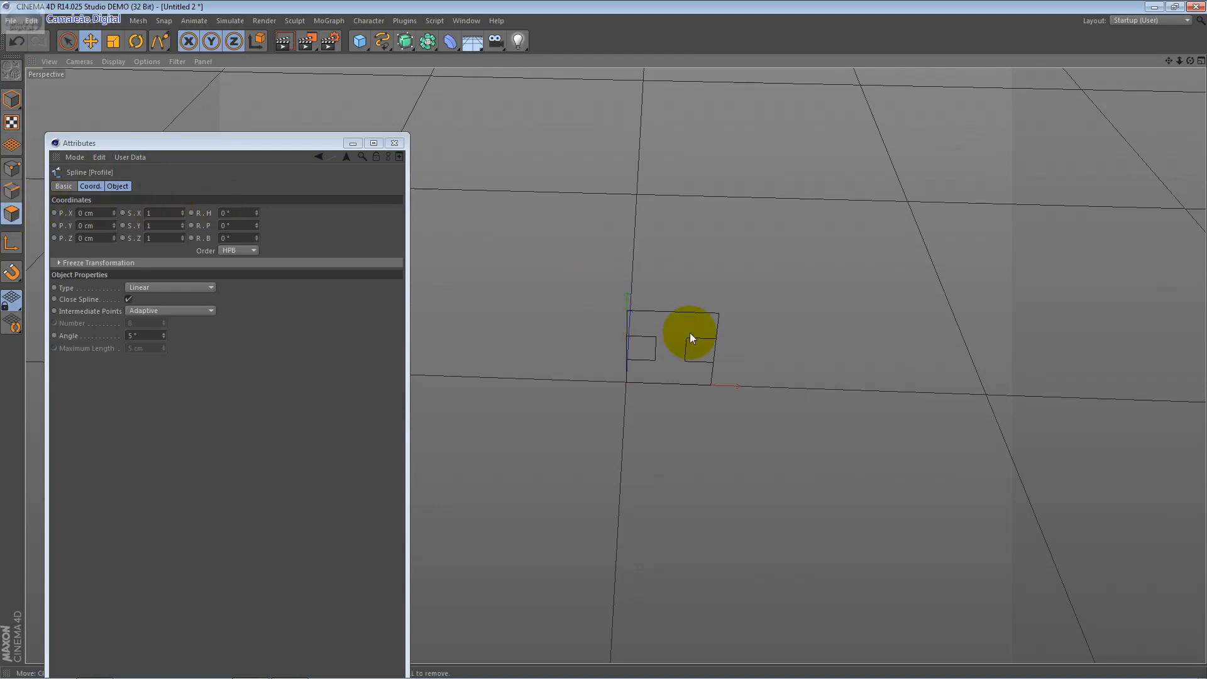